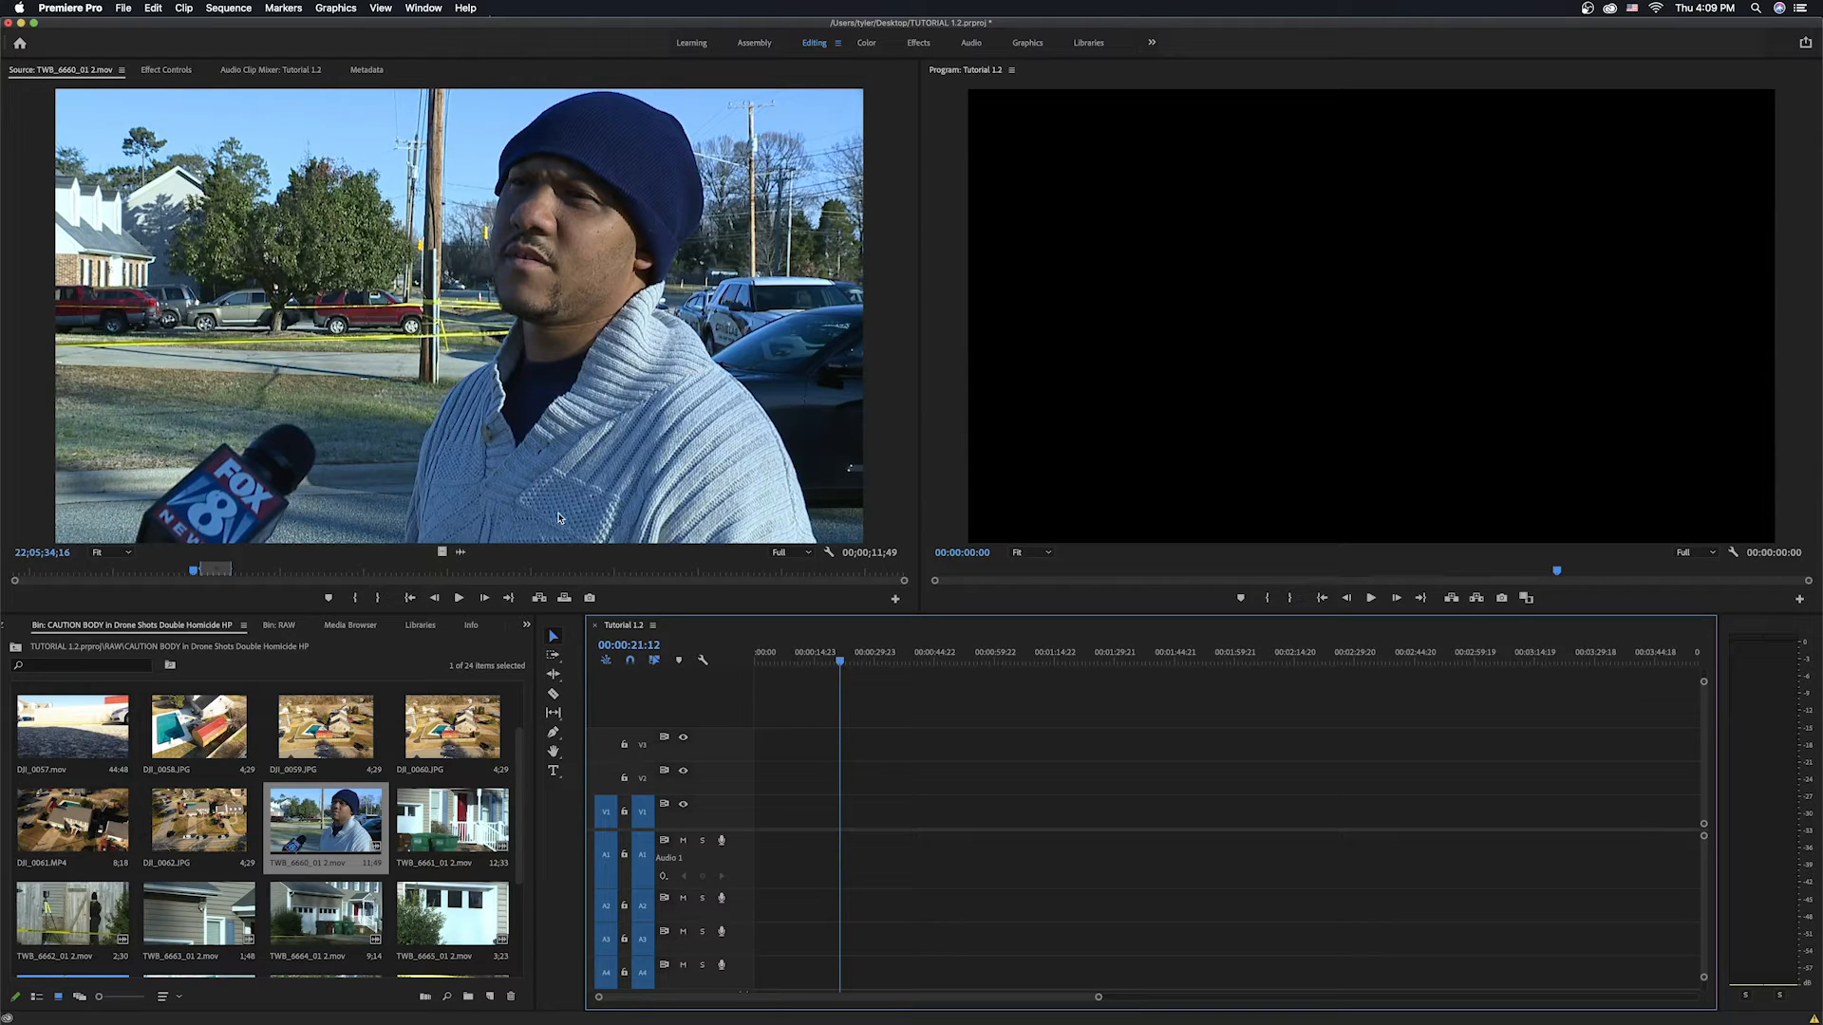
Play the interview clip TWB_6660_01 2.mov in the source monitor and overwrite it into the sequence.
{"action": "left_click", "coordinate": [198, 570]}
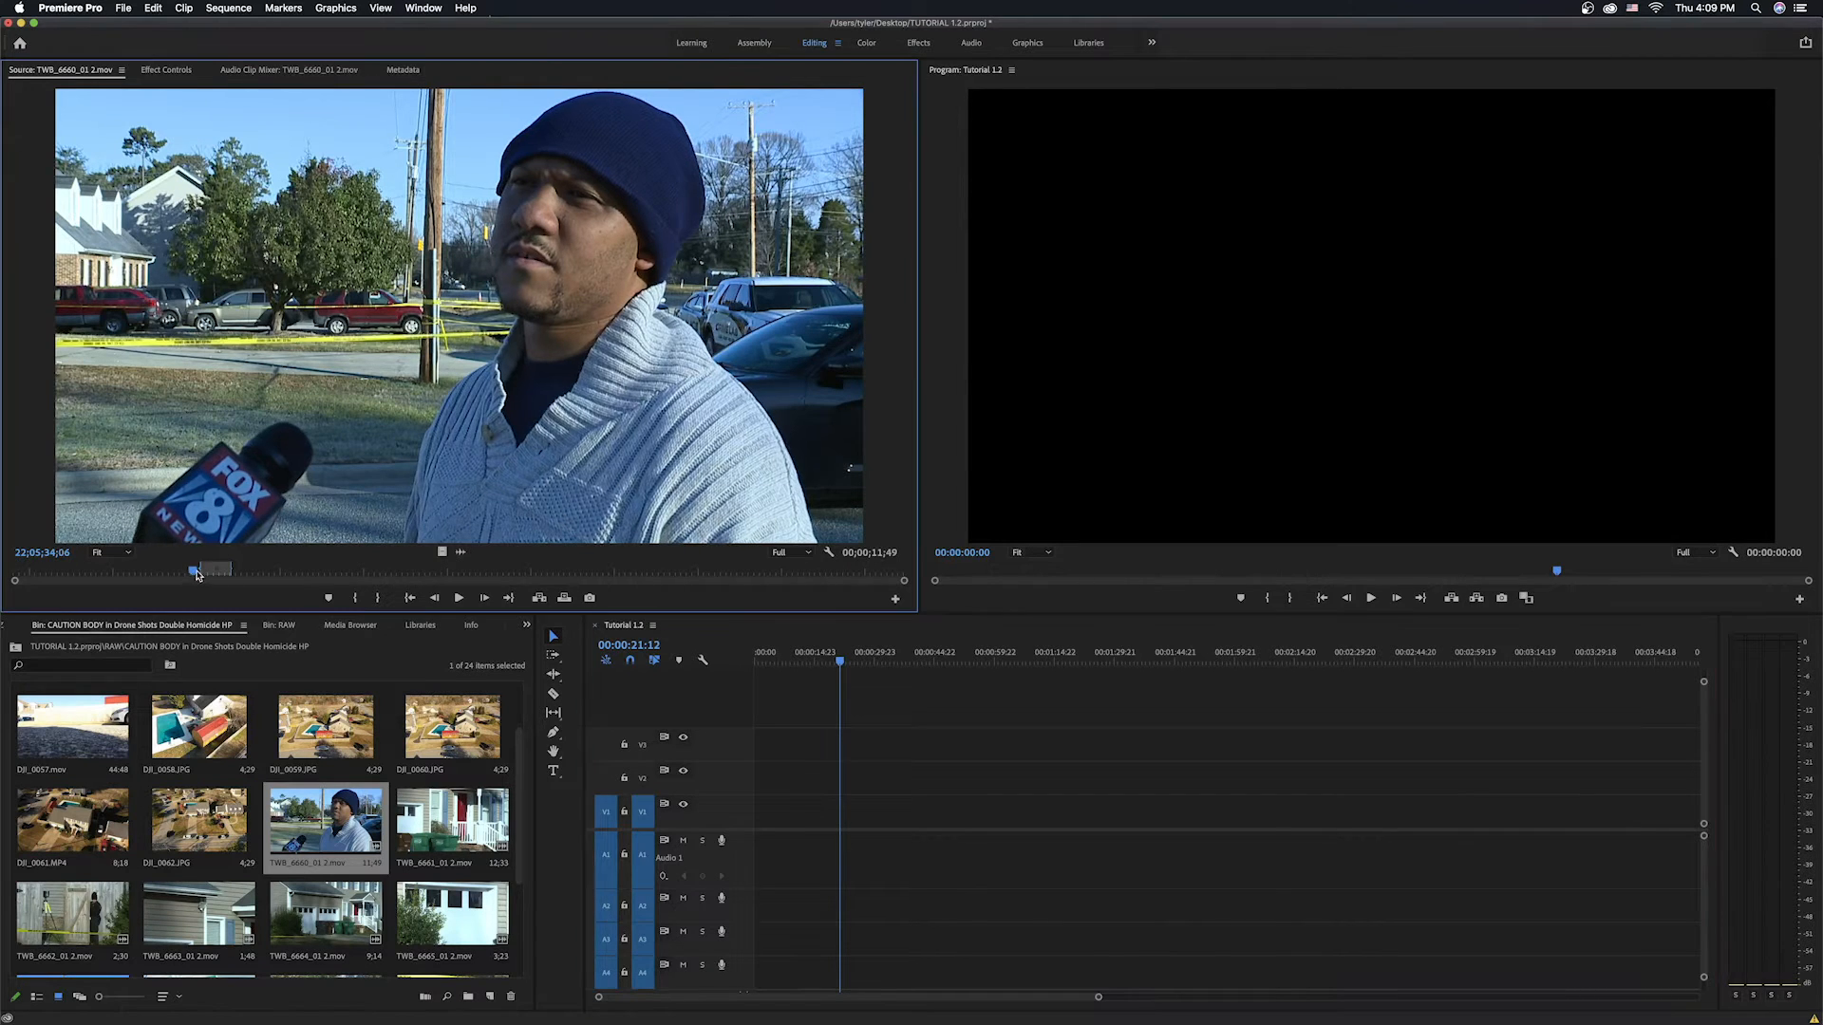
{"action": "key", "text": "space"}
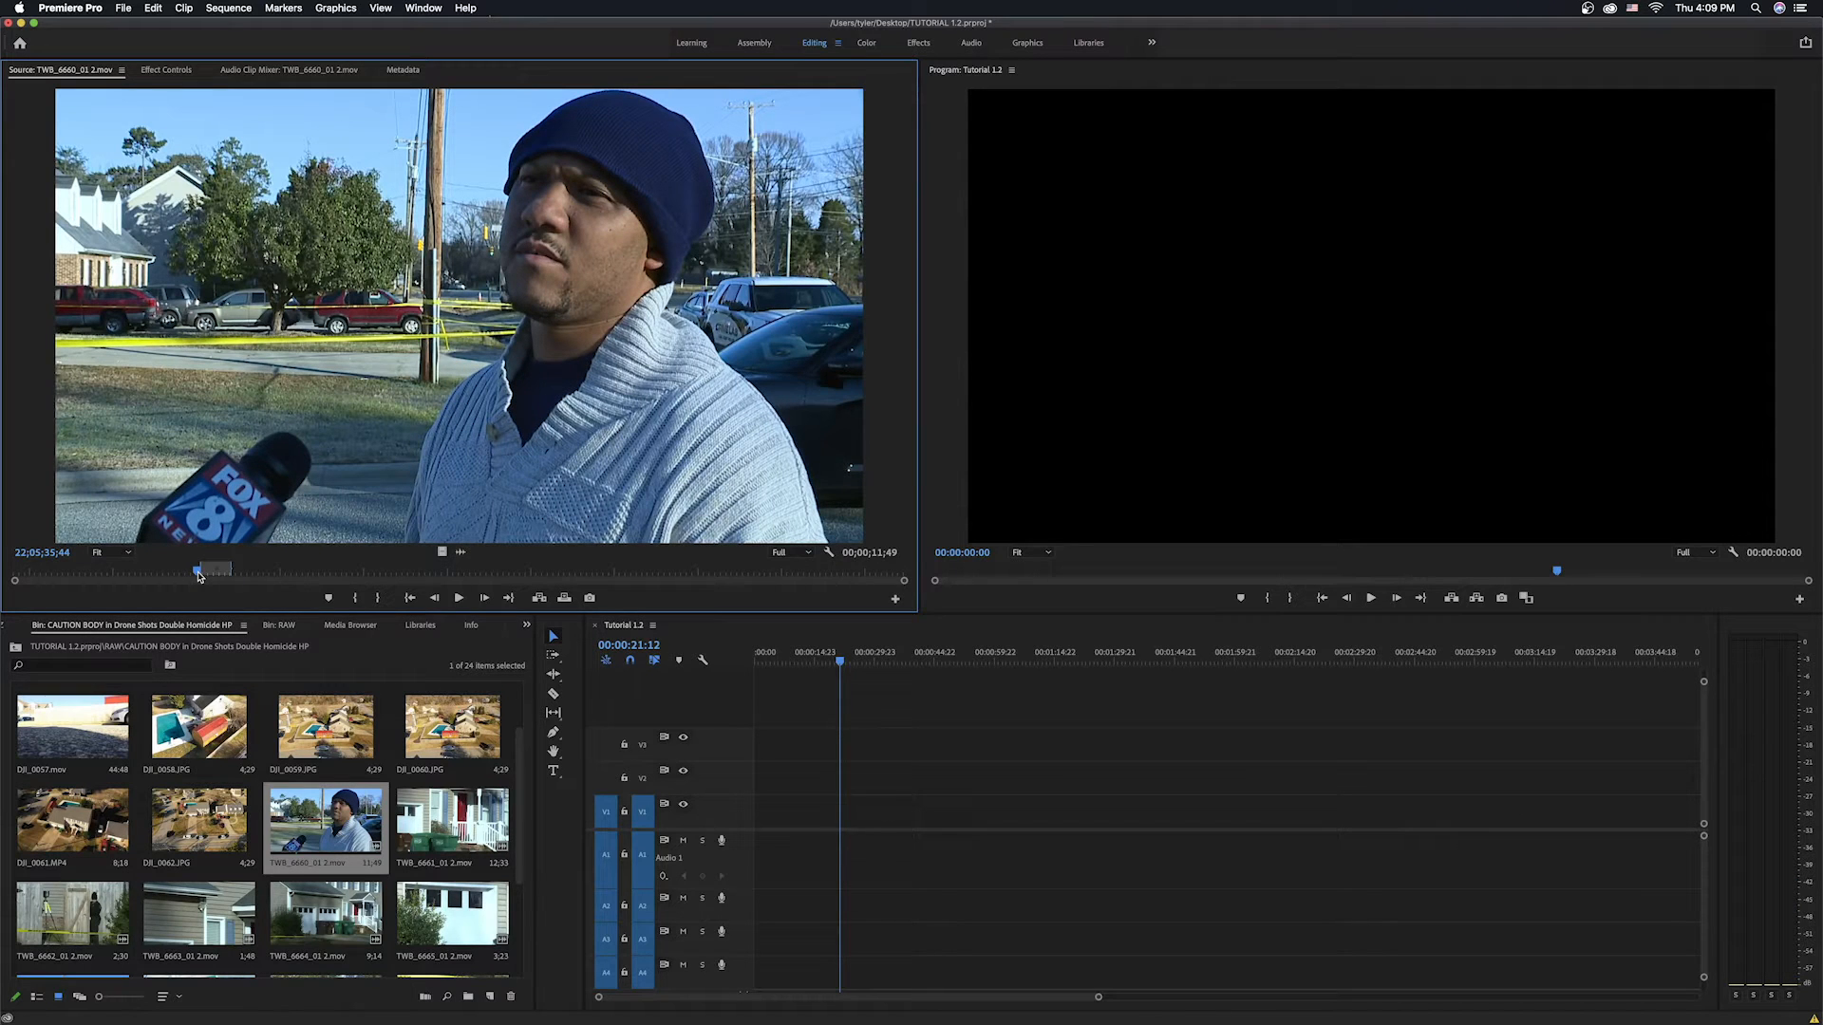
{"action": "key", "text": "period"}
Delete the empty gap before the interview clip so it starts at the beginning of the sequence.
{"action": "left_click", "coordinate": [801, 811]}
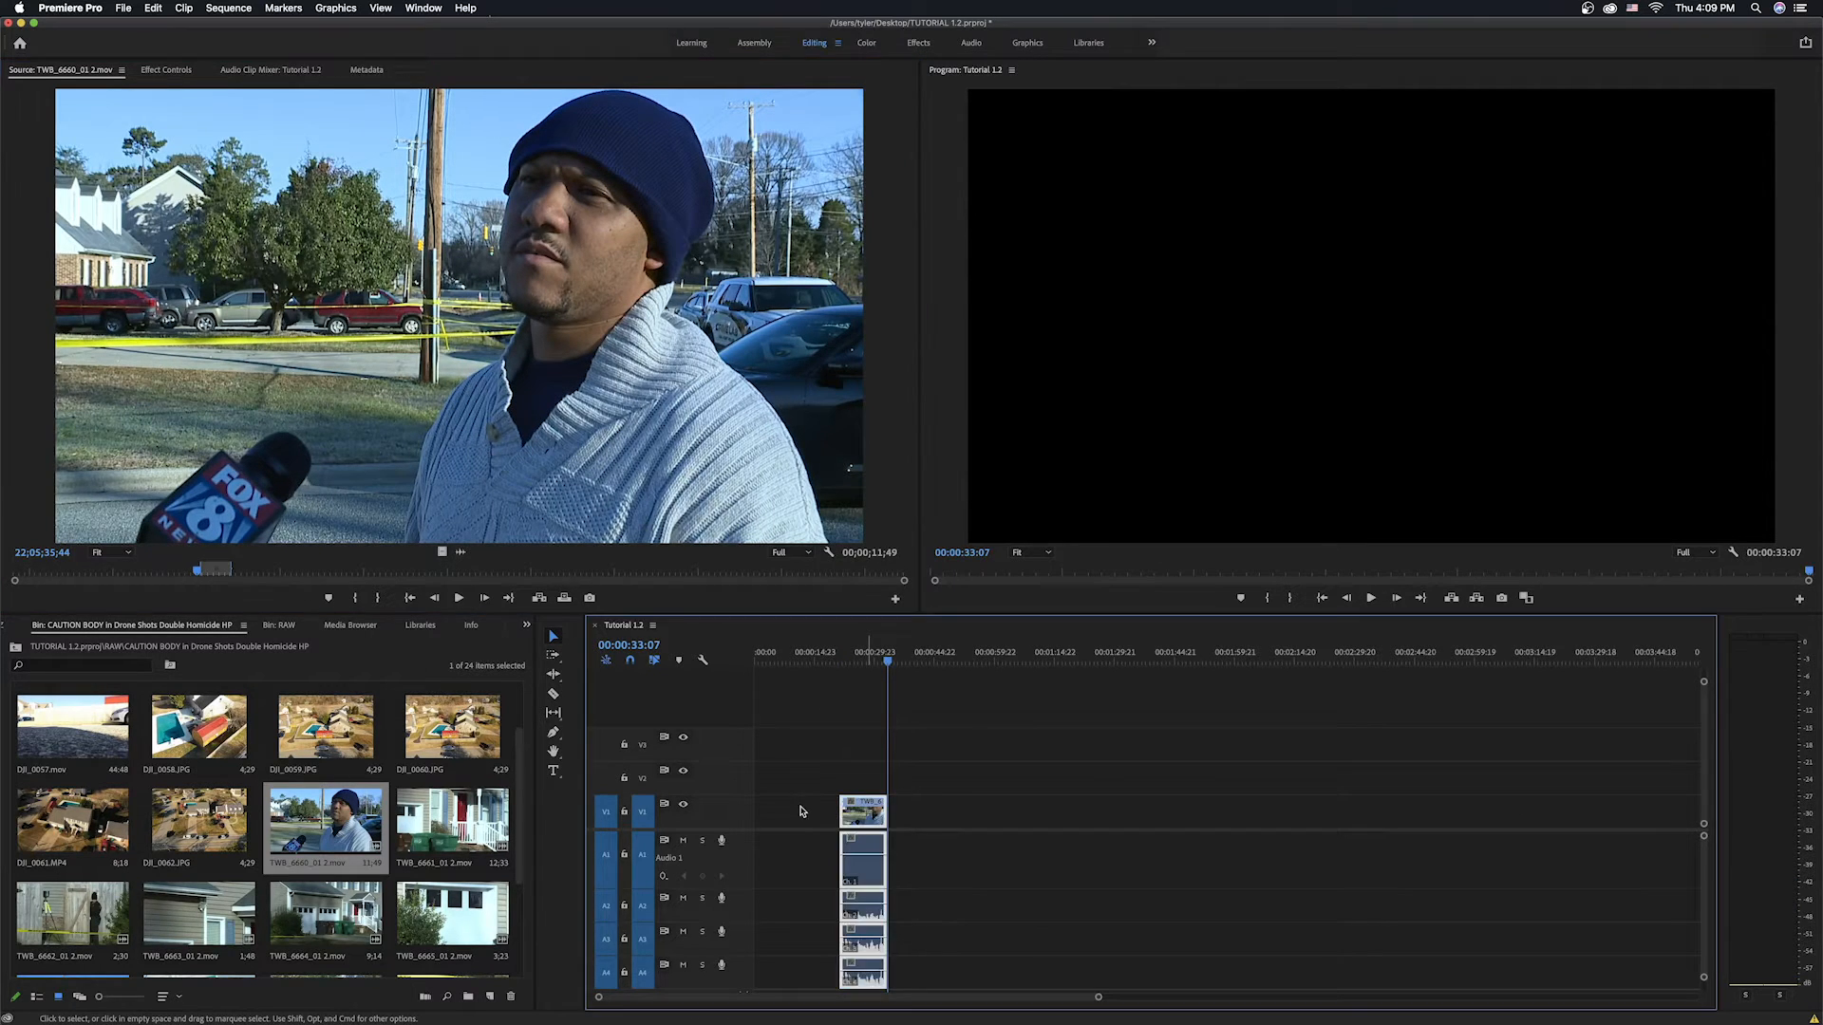
{"action": "key", "text": "Delete"}
Delete the interview clip's extra audio channels, keeping only the channel on track A3.
{"action": "left_click", "coordinate": [874, 668]}
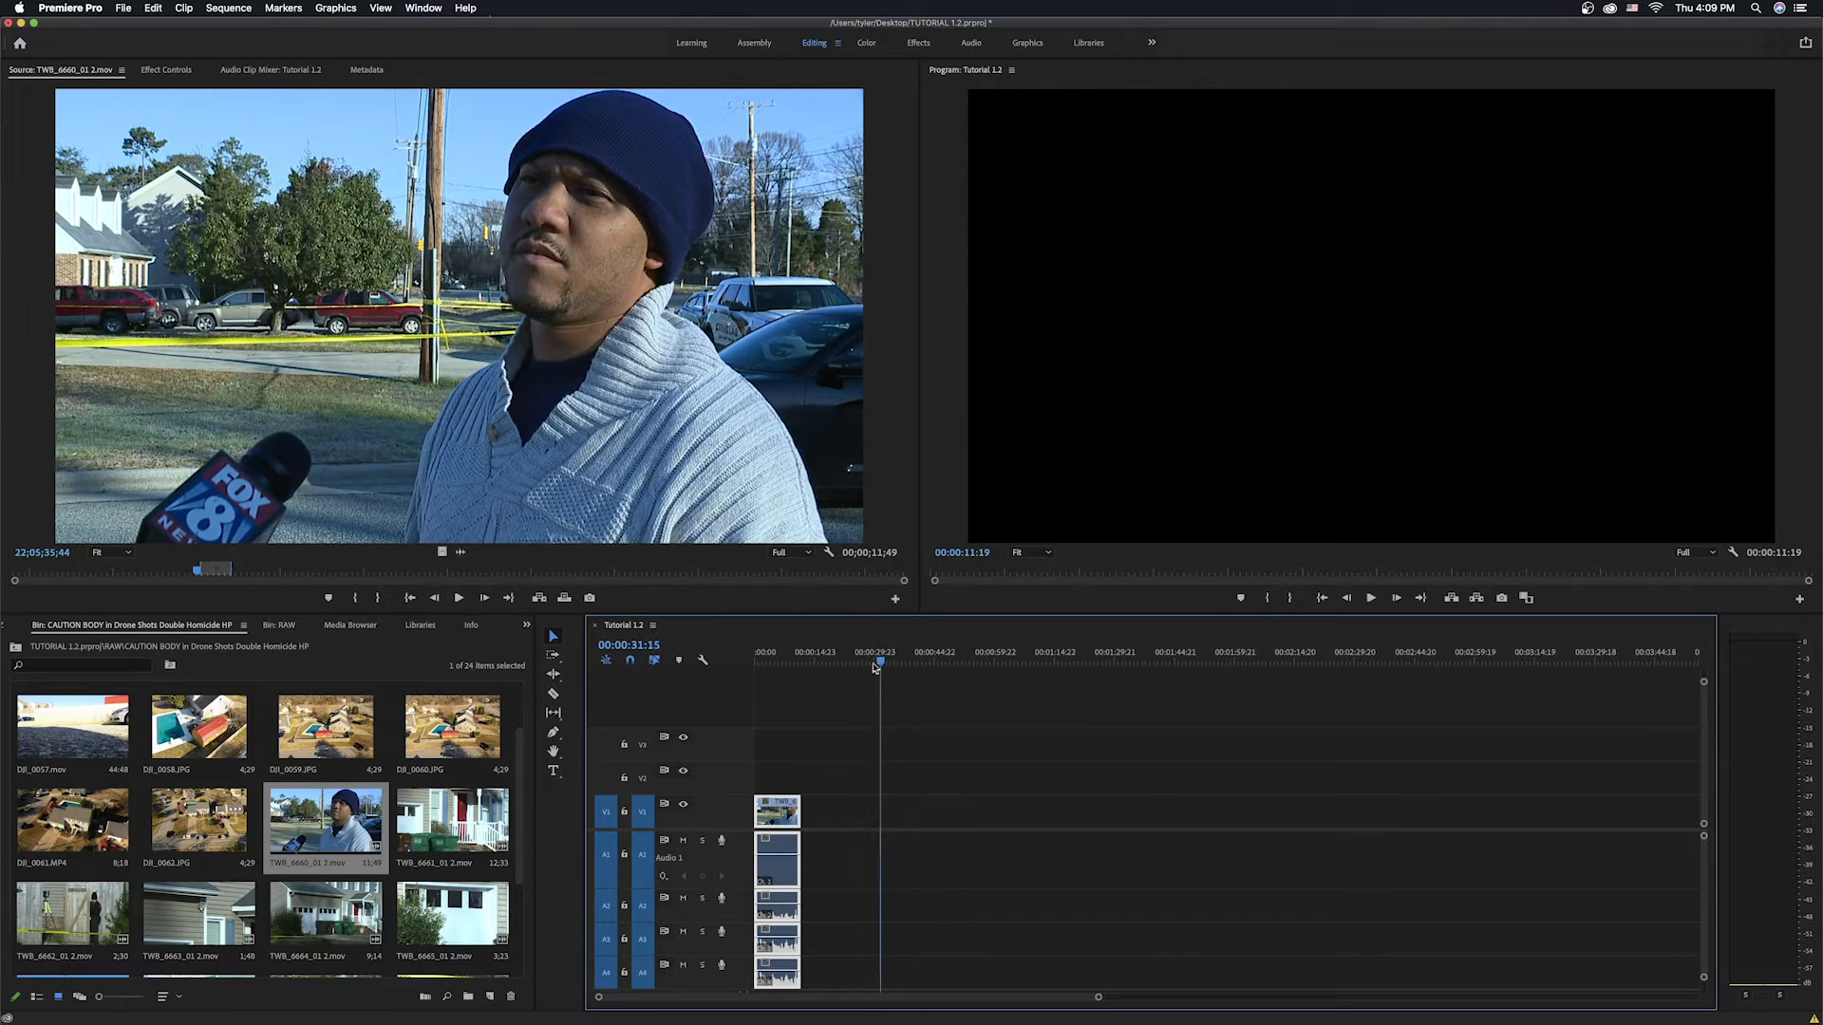
{"action": "key", "text": "Home"}
{"action": "key", "text": "equal"}
{"action": "key", "text": "equal"}
{"action": "key", "text": "equal"}
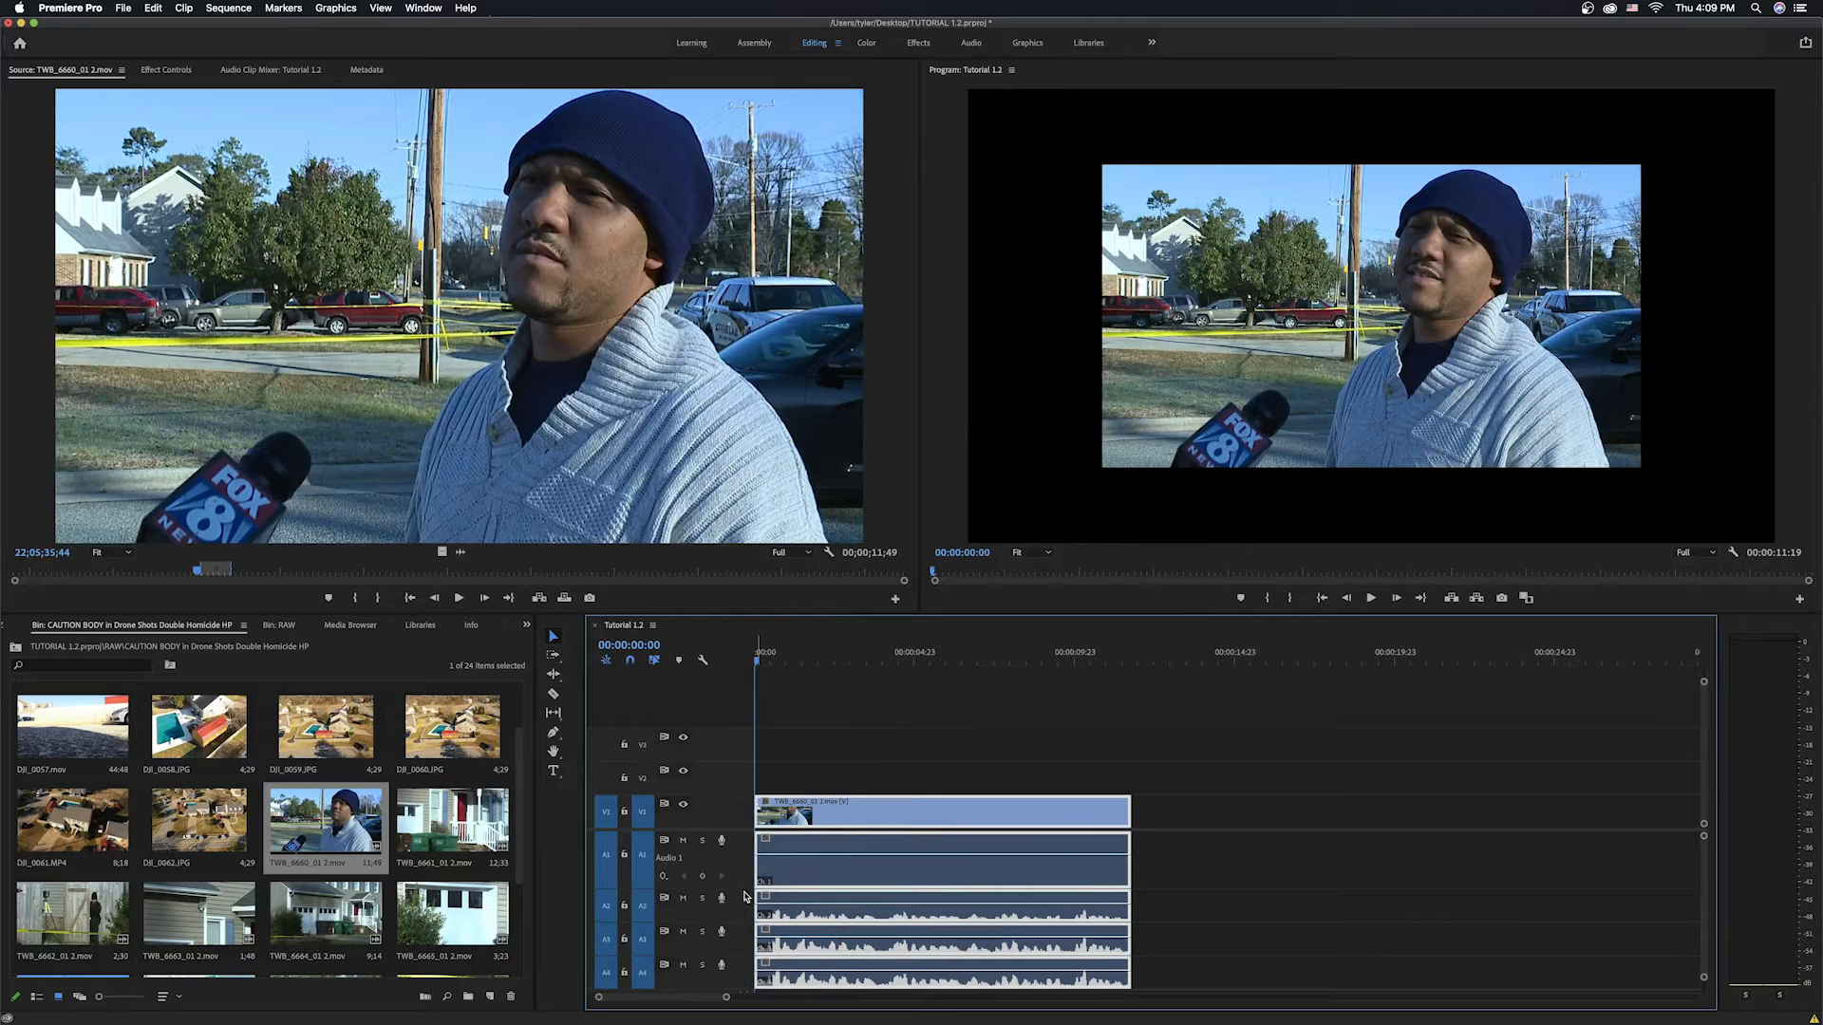
{"action": "left_click_drag", "start_coordinate": [745, 865], "coordinate": [746, 875]}
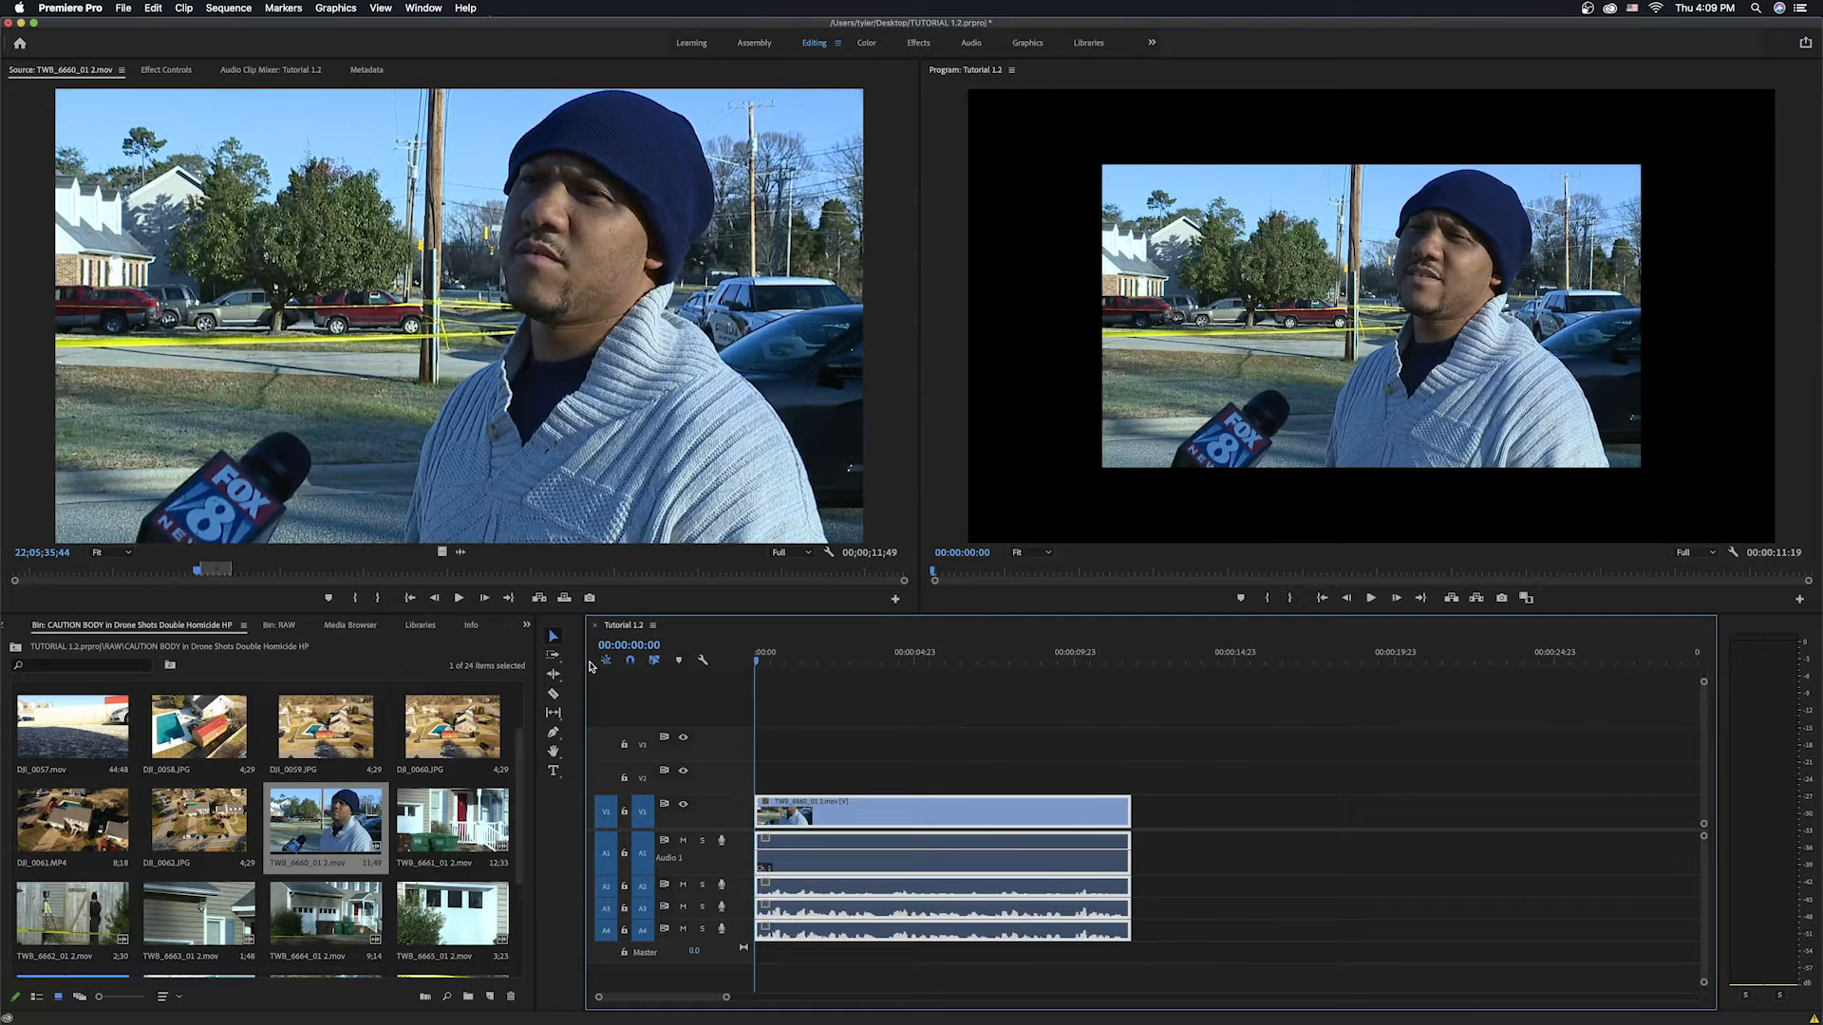
{"action": "left_click", "coordinate": [624, 908]}
{"action": "left_click", "coordinate": [624, 813]}
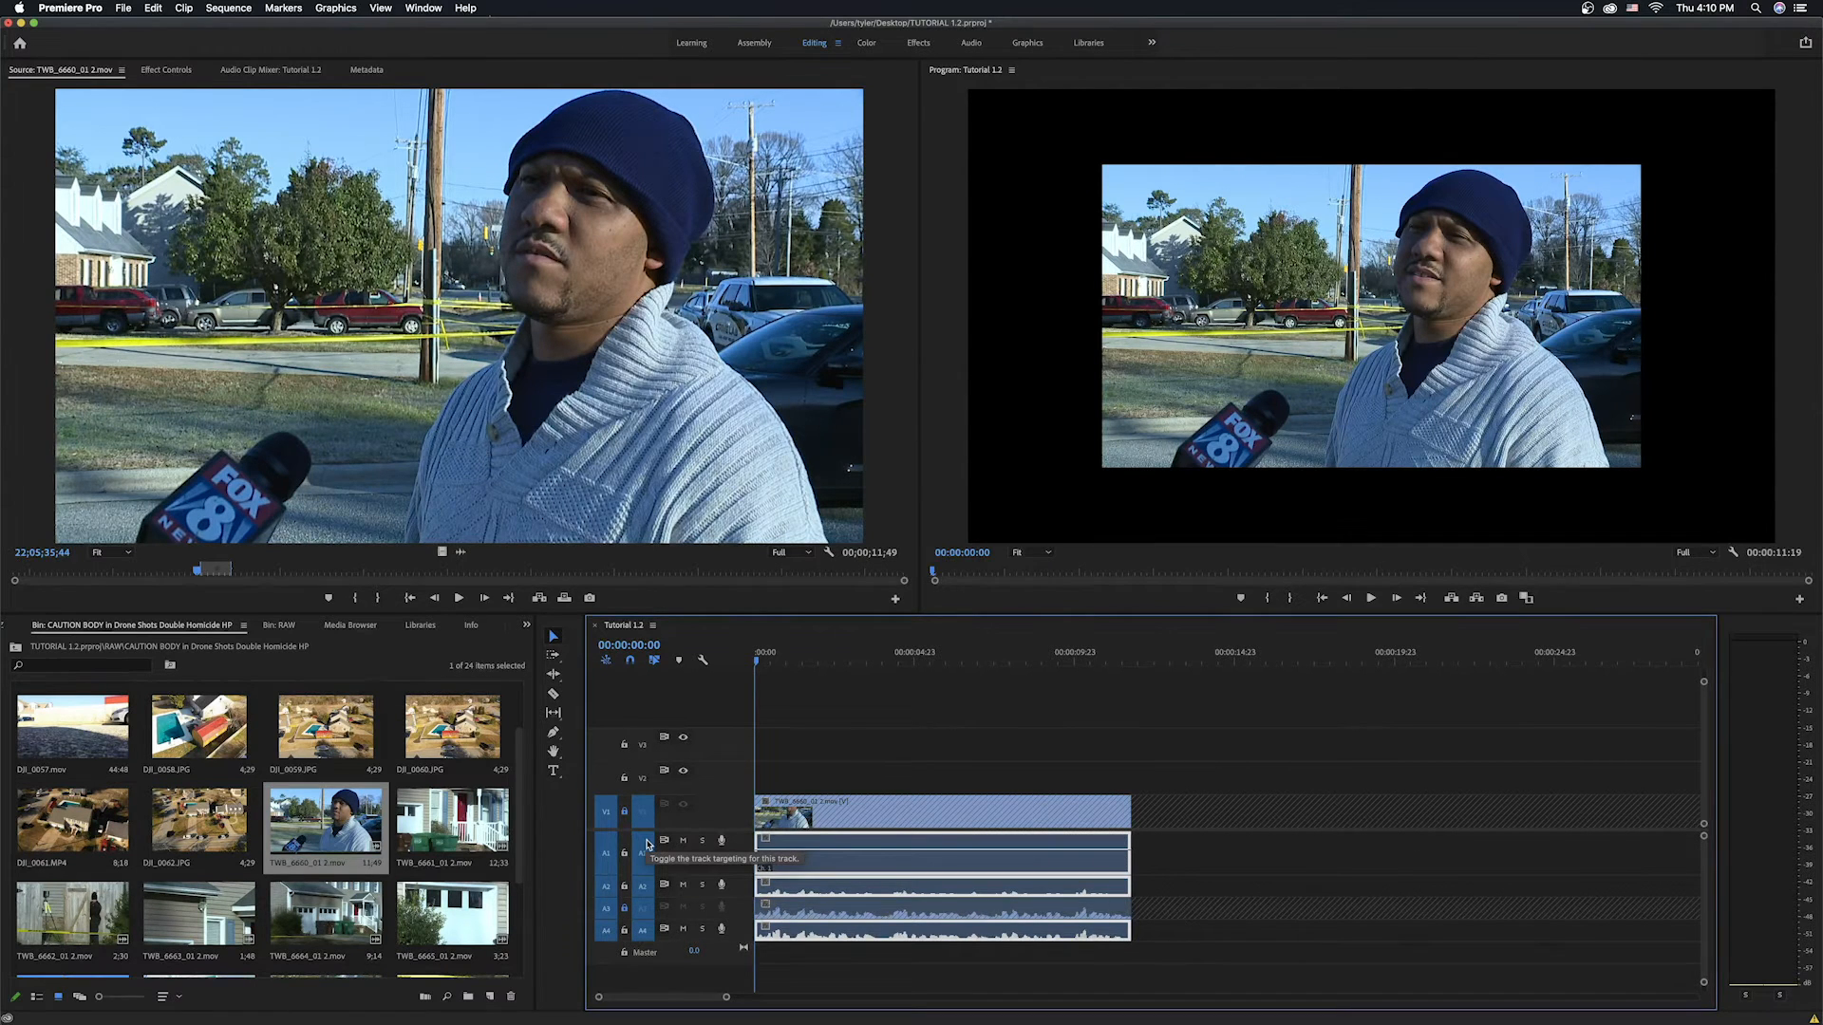
{"action": "key", "text": "Delete"}
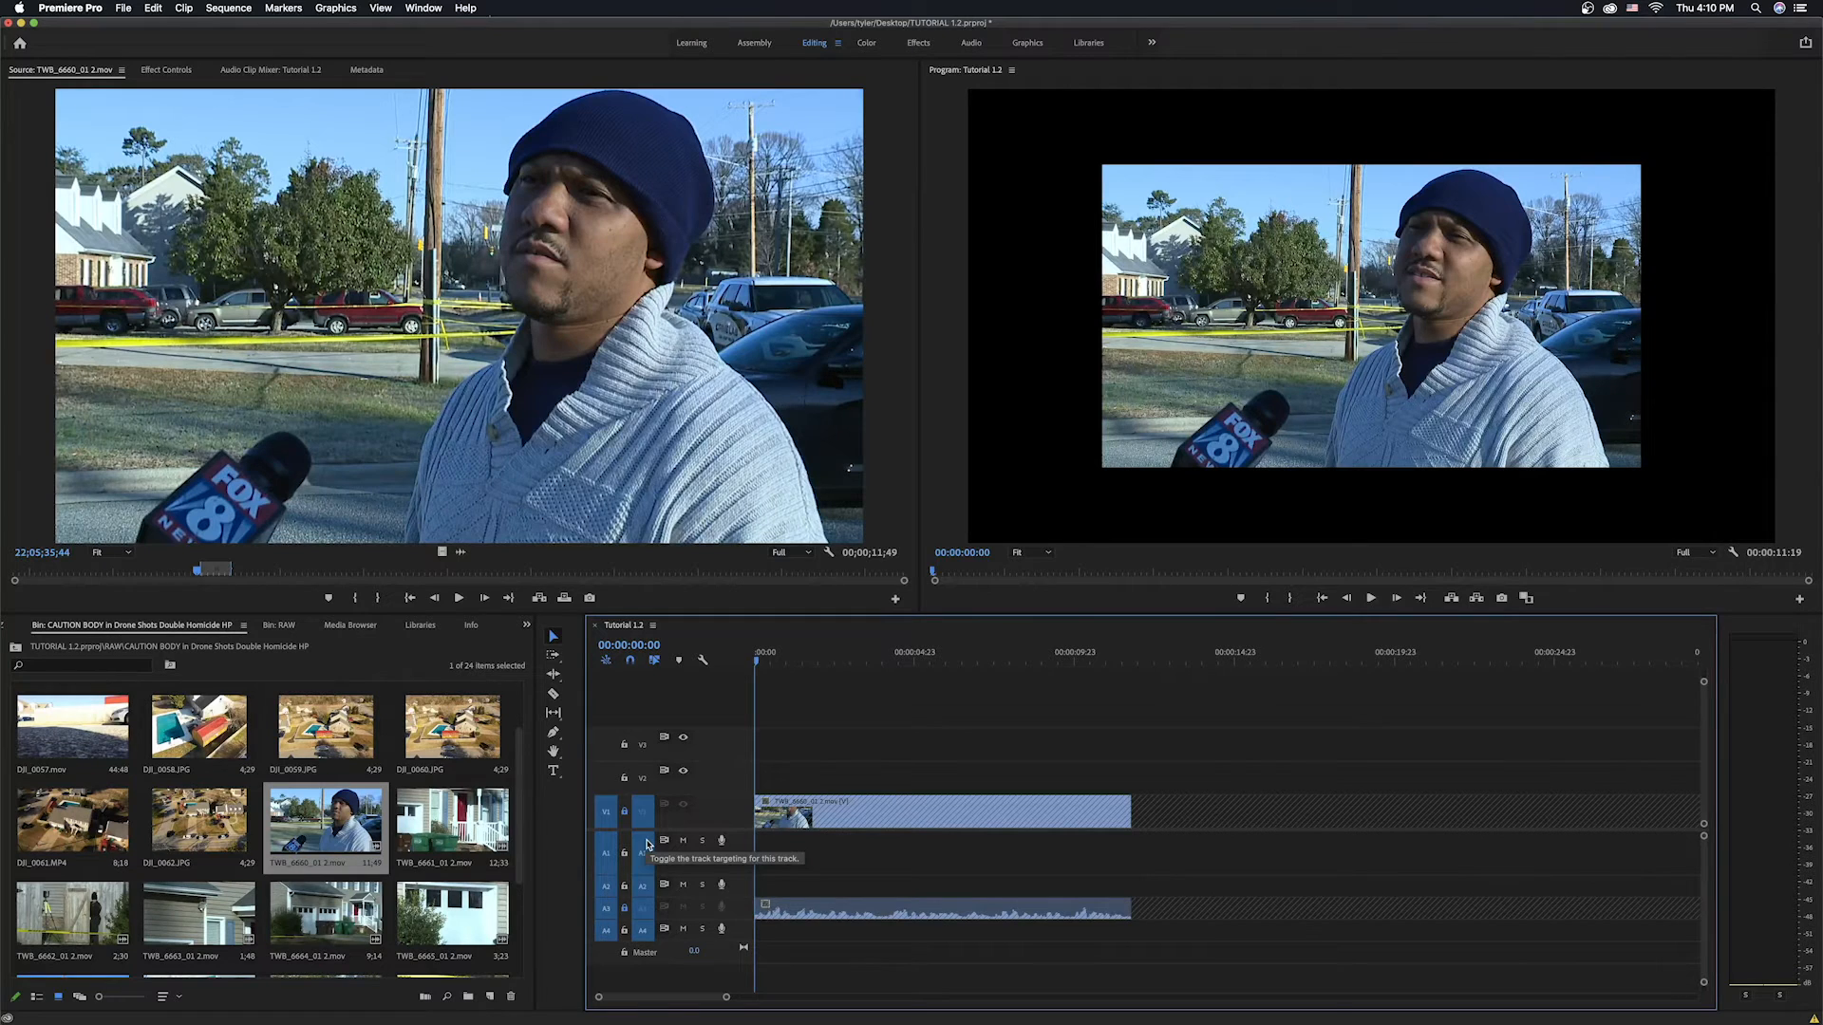
Move the remaining audio channel up onto track A1.
{"action": "left_click", "coordinate": [623, 908]}
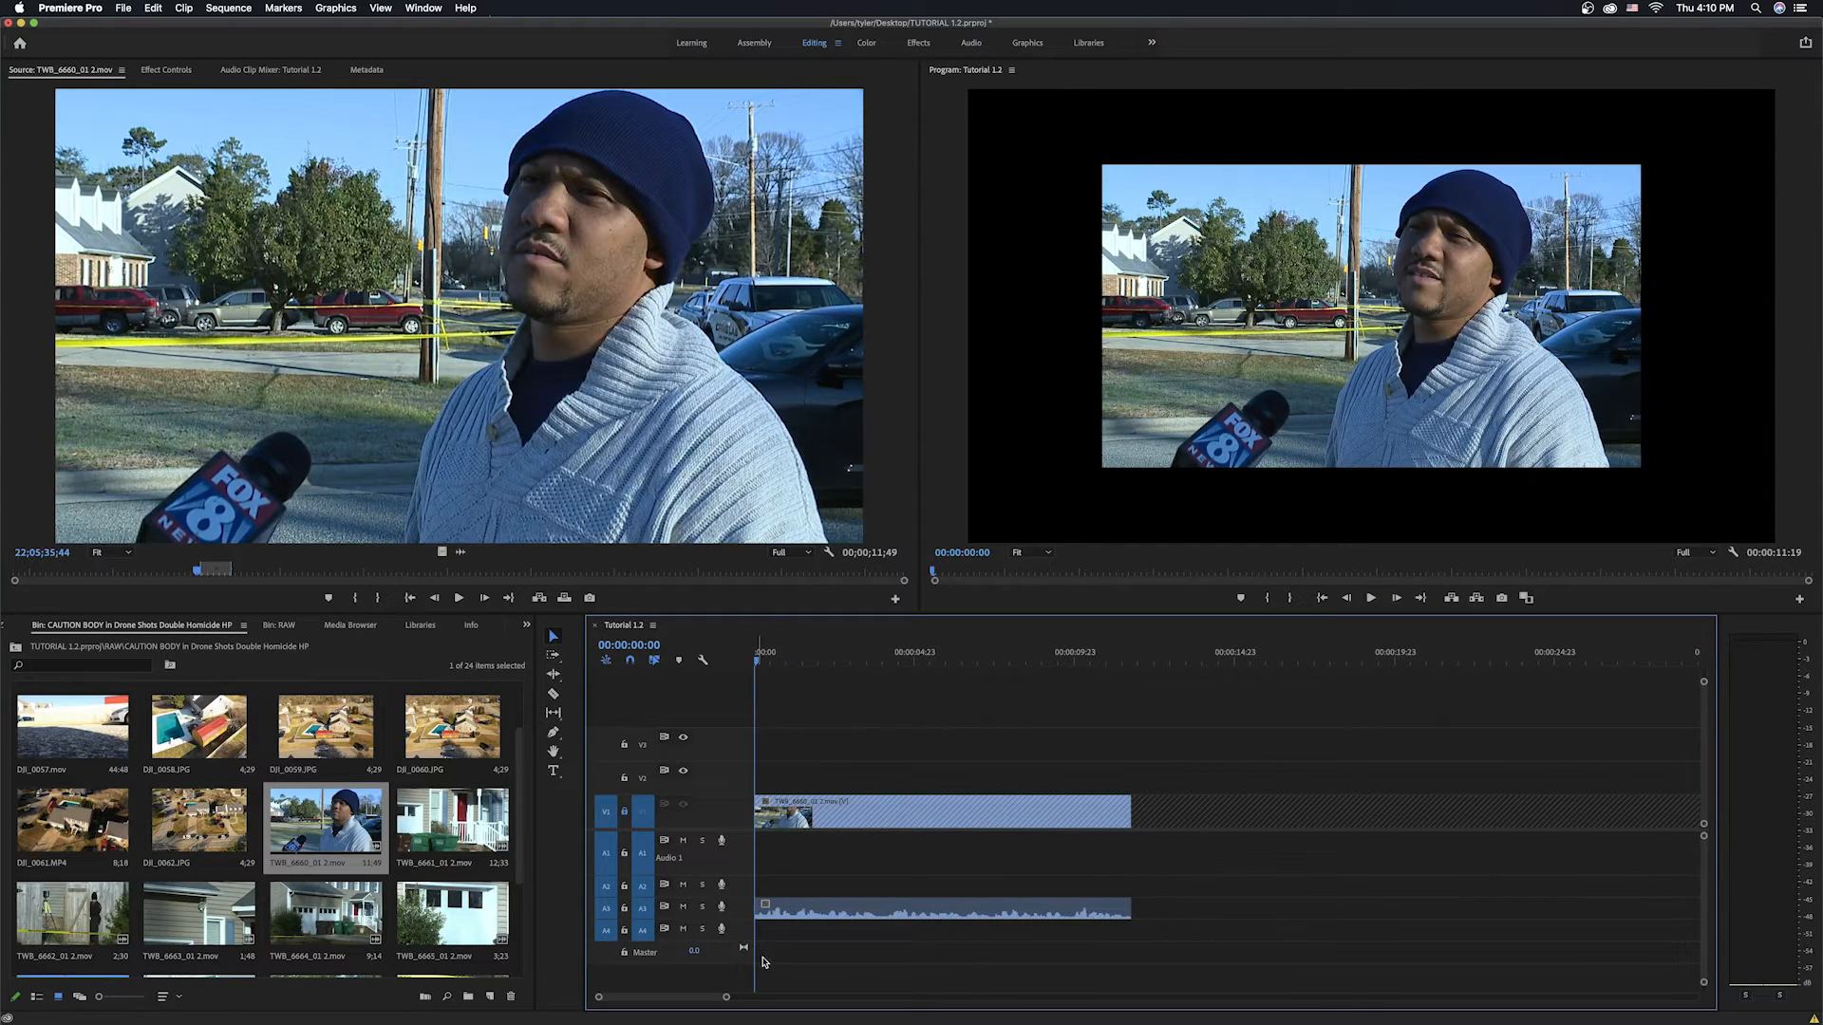
{"action": "left_click", "coordinate": [625, 812]}
{"action": "left_click_drag", "start_coordinate": [866, 914], "coordinate": [869, 861]}
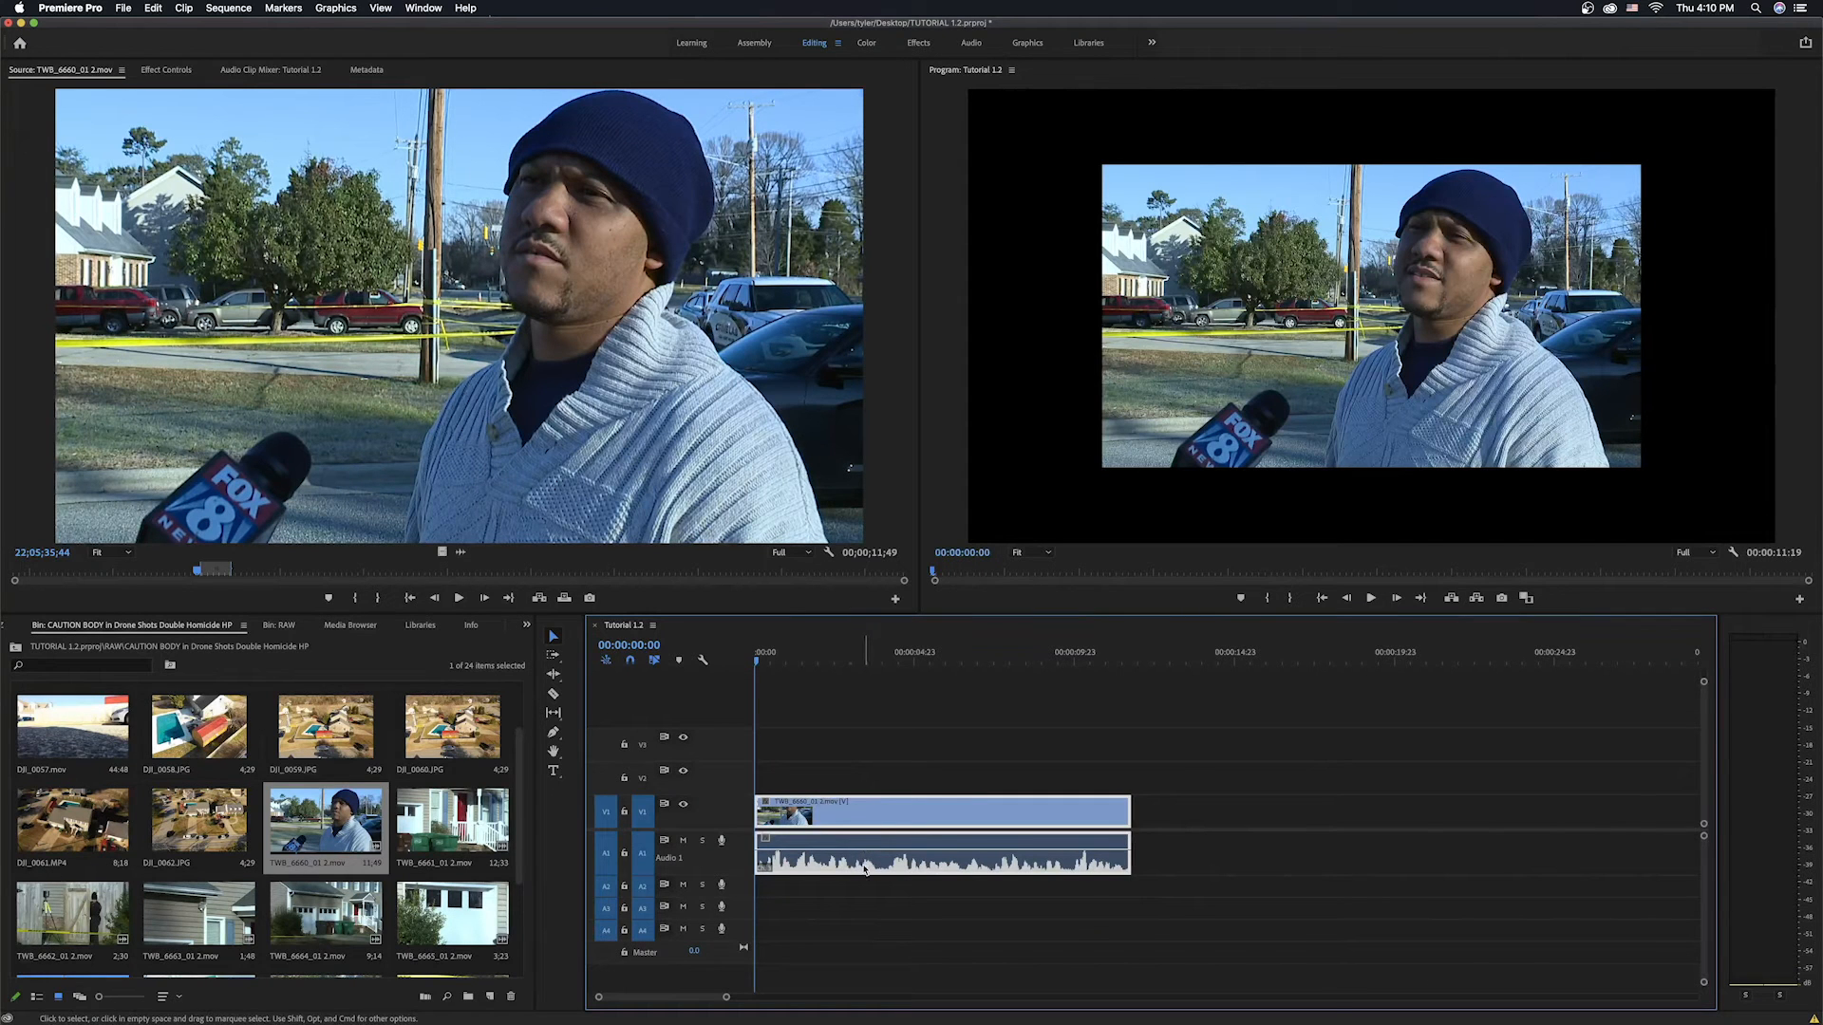
Boost the interview audio clip's gain by 5 dB with Audio Gain.
{"action": "right_click", "coordinate": [864, 869]}
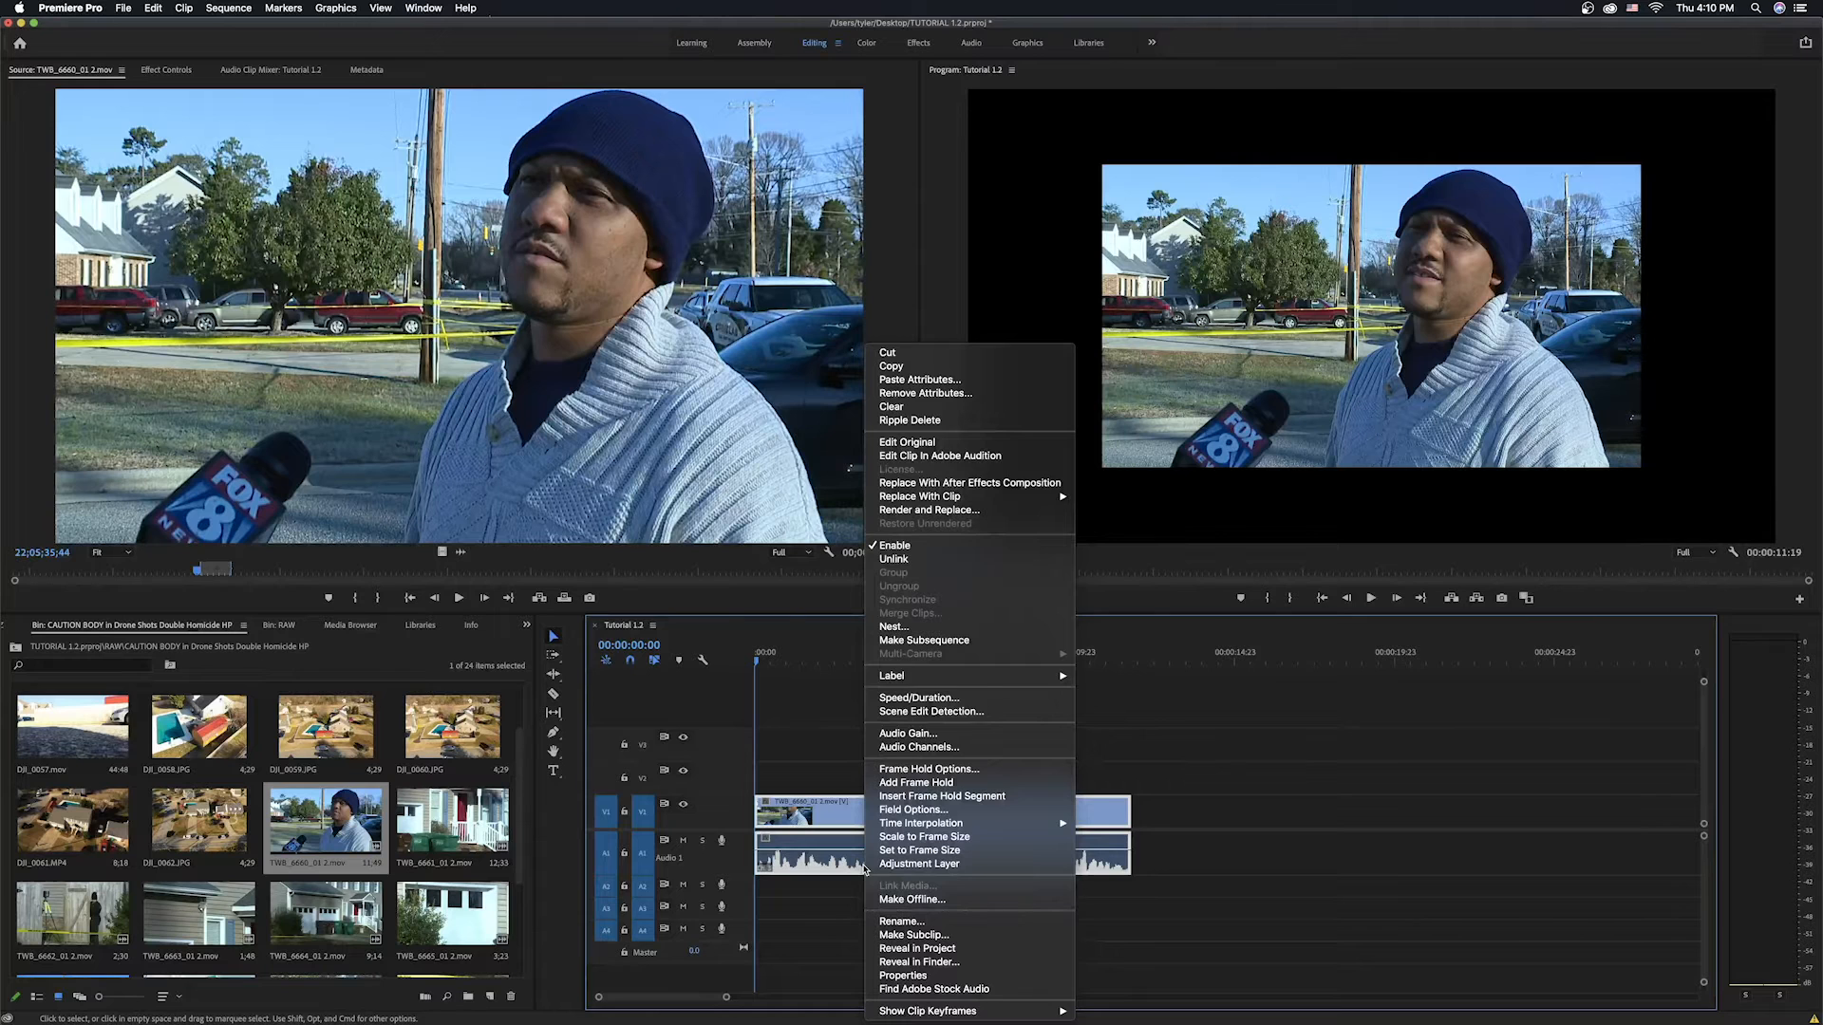
{"action": "left_click", "coordinate": [914, 737]}
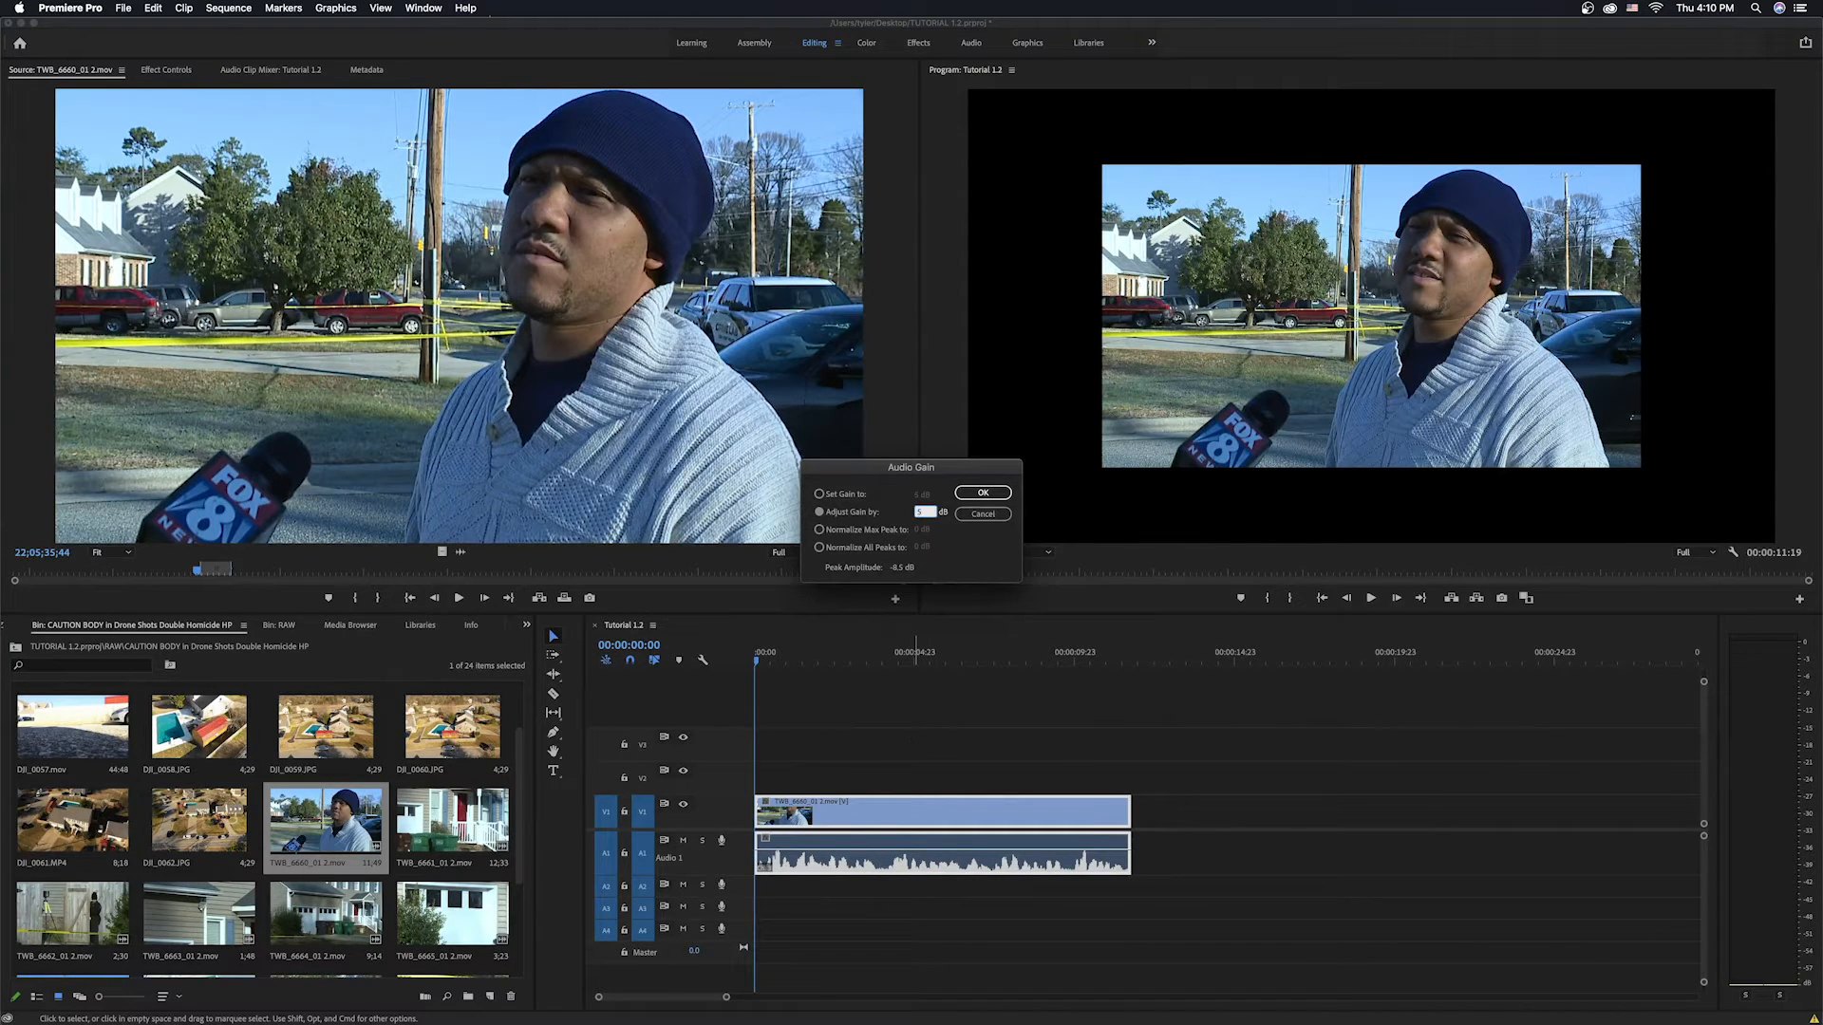
{"action": "left_click", "coordinate": [982, 492]}
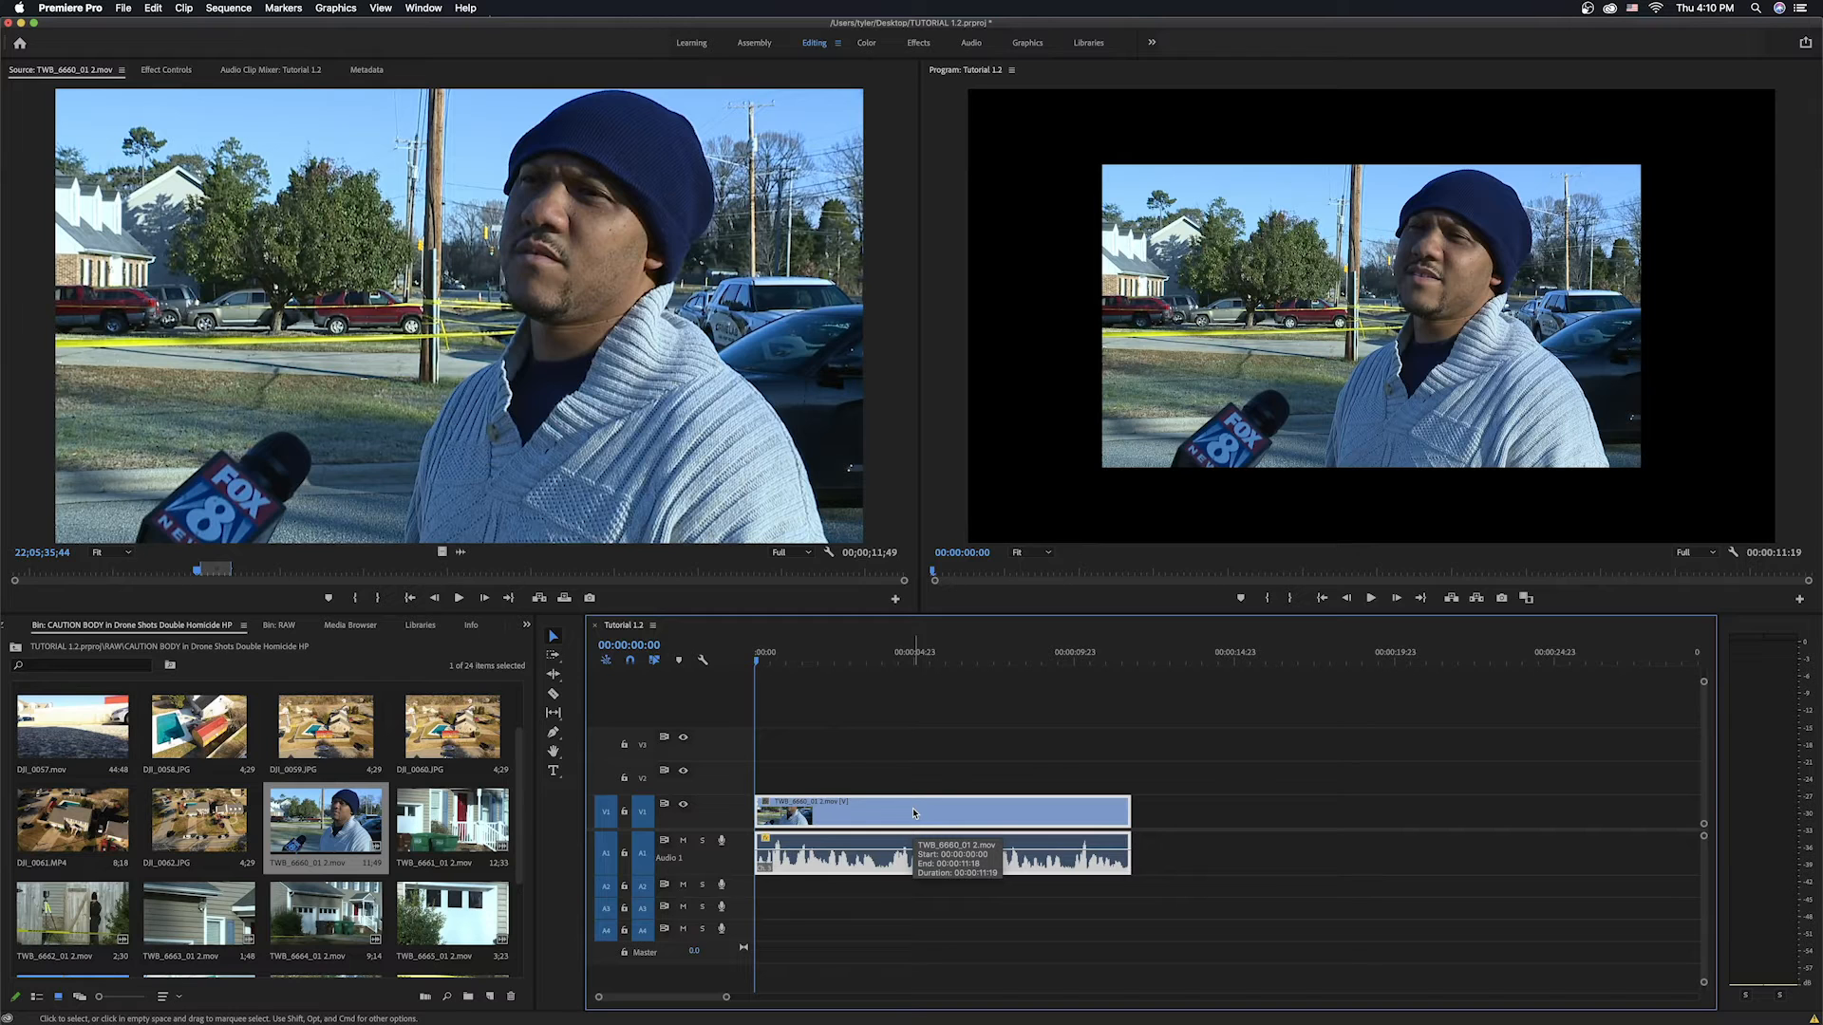
{"action": "key", "text": "g"}
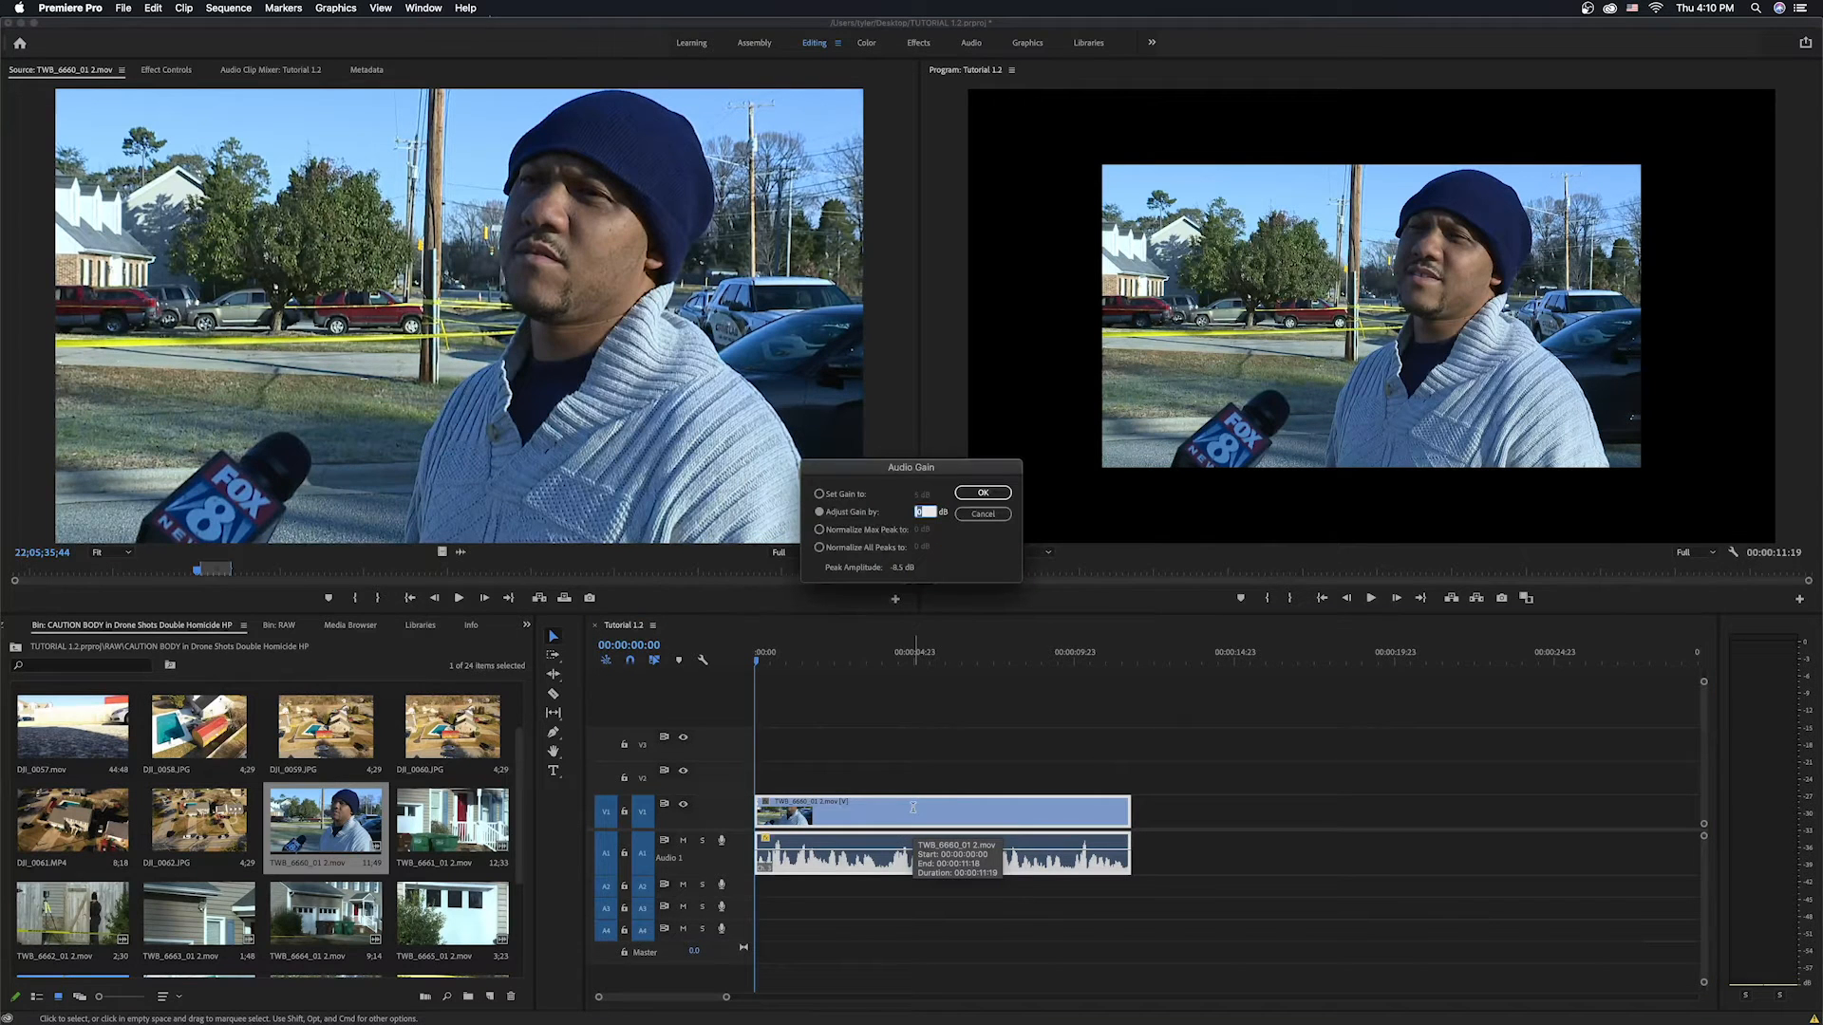
{"action": "left_click", "coordinate": [990, 520]}
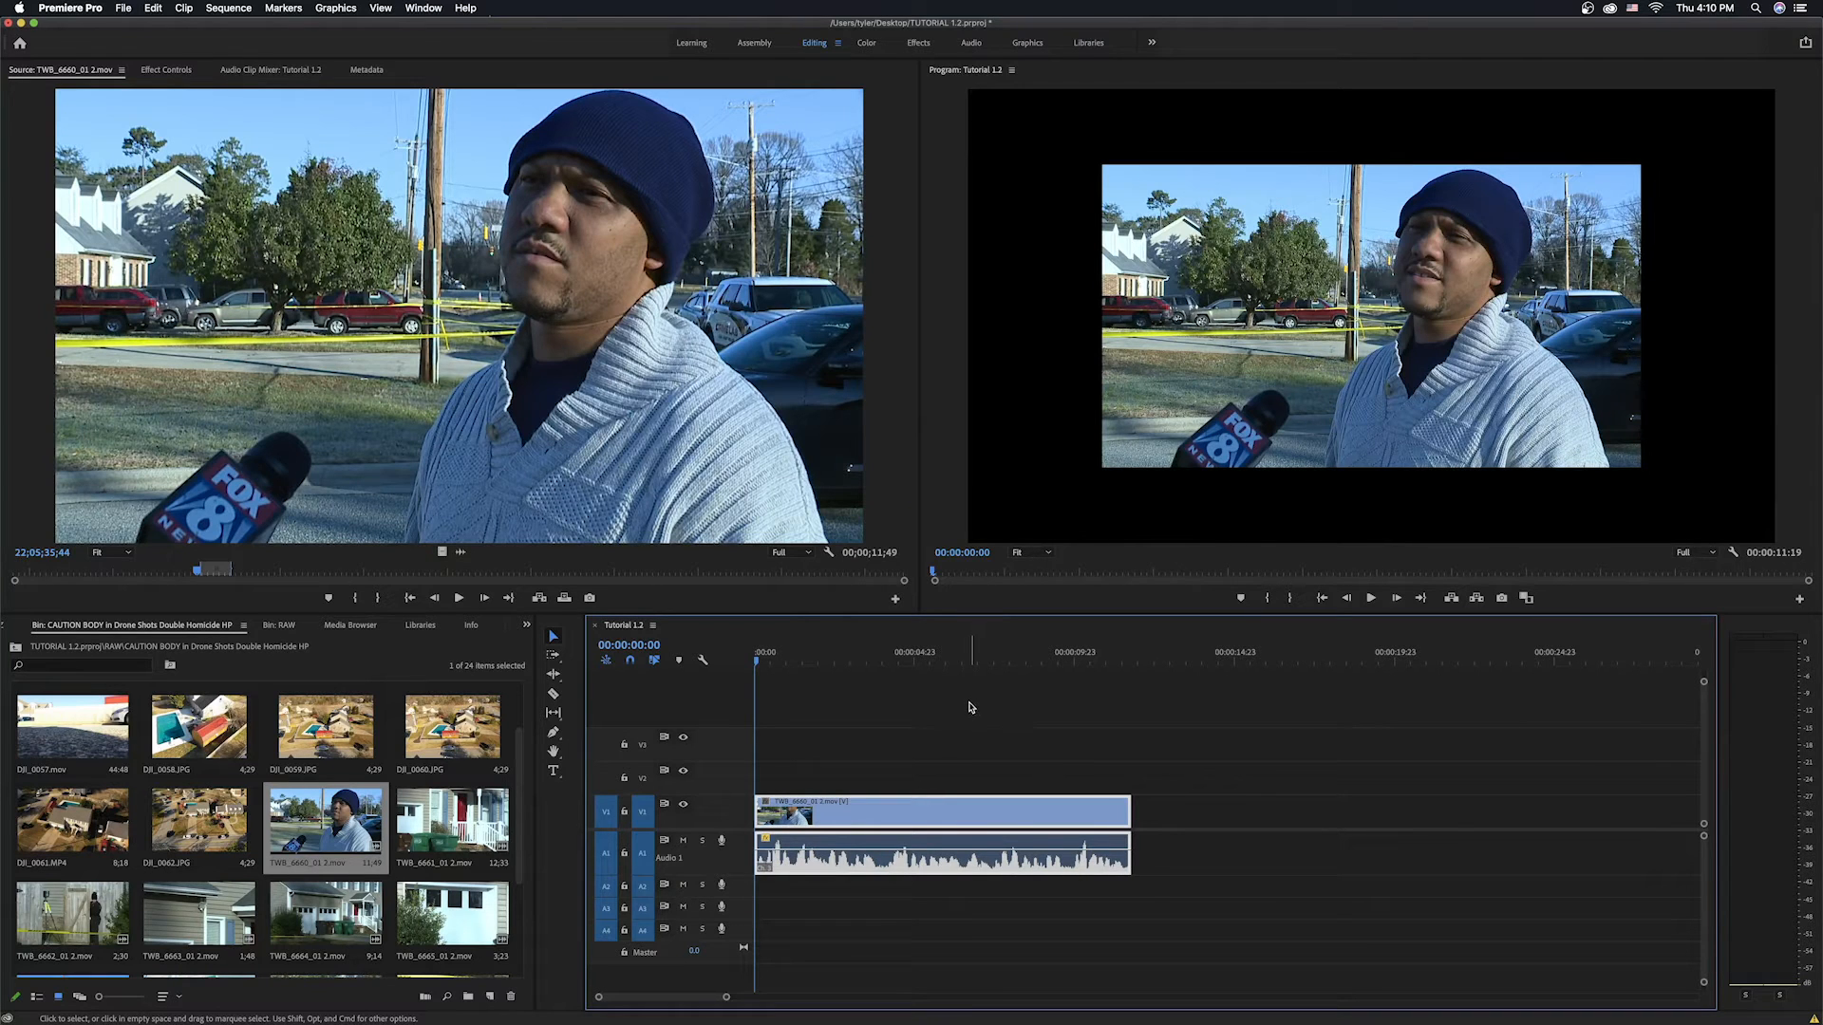
Play the sequence from the start to check the interview's audio level.
{"action": "left_click", "coordinate": [1805, 670]}
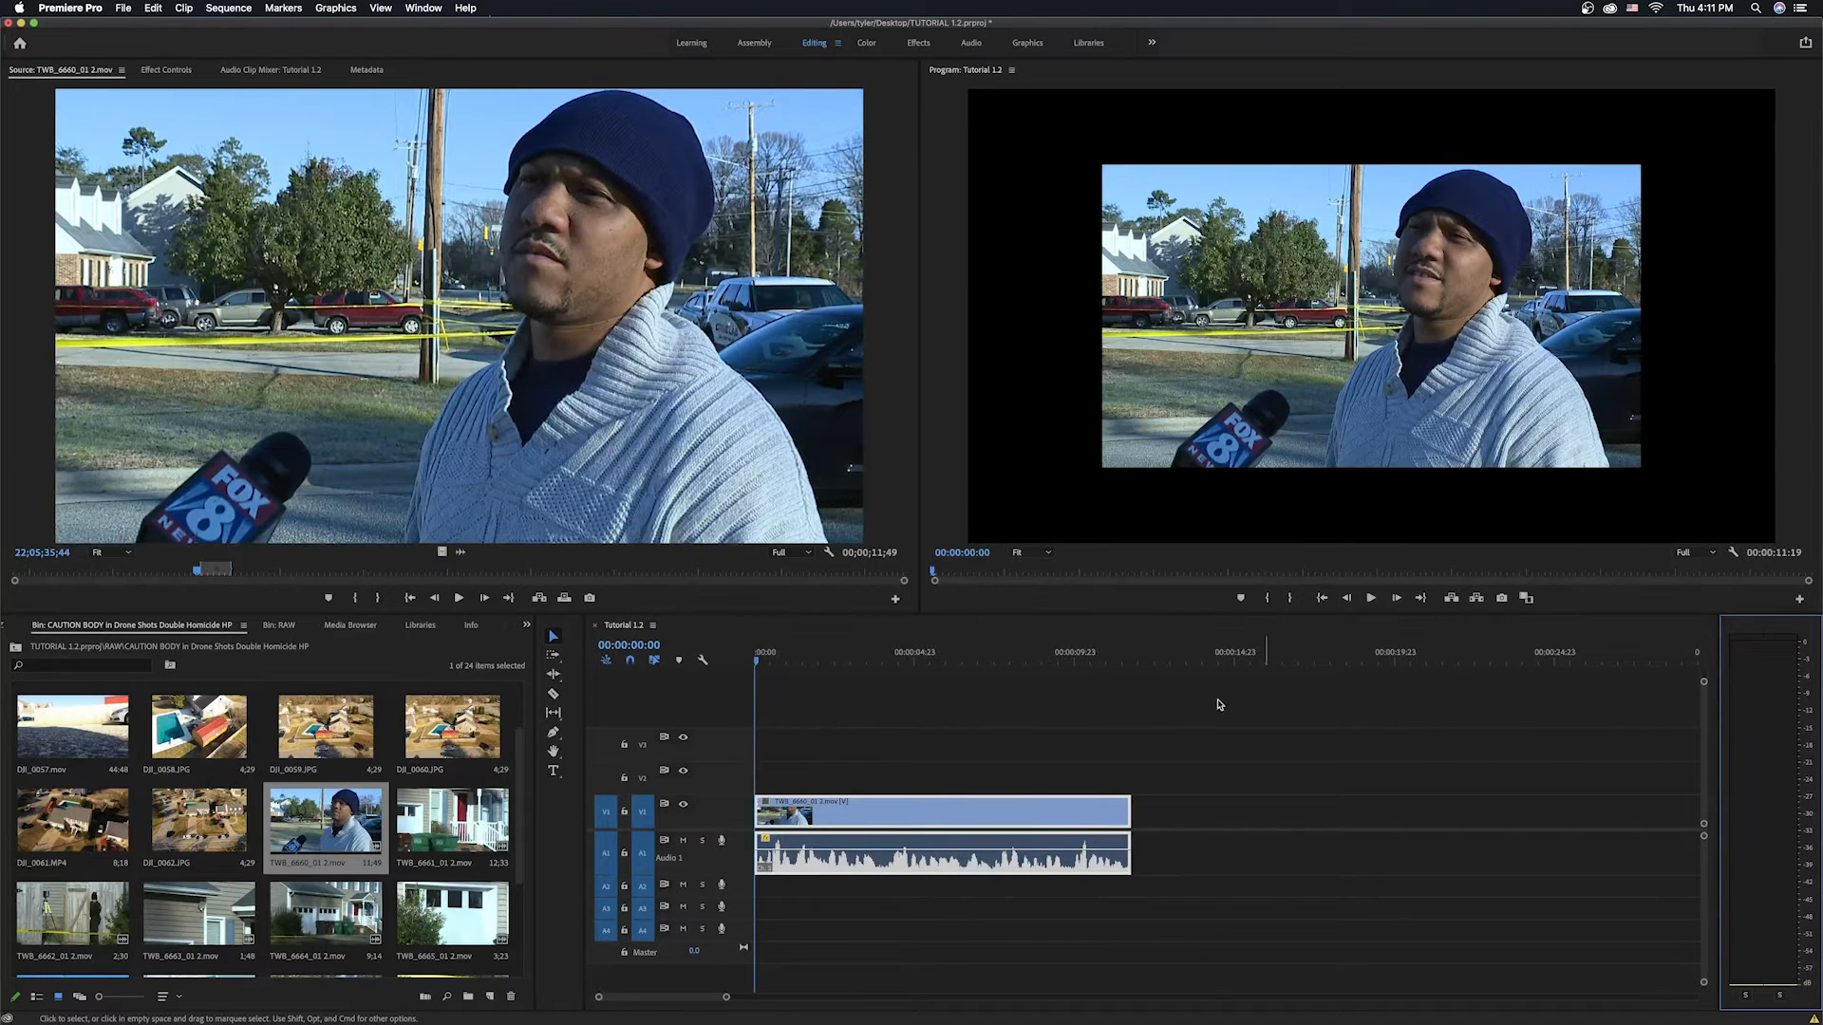
{"action": "left_click", "coordinate": [745, 661]}
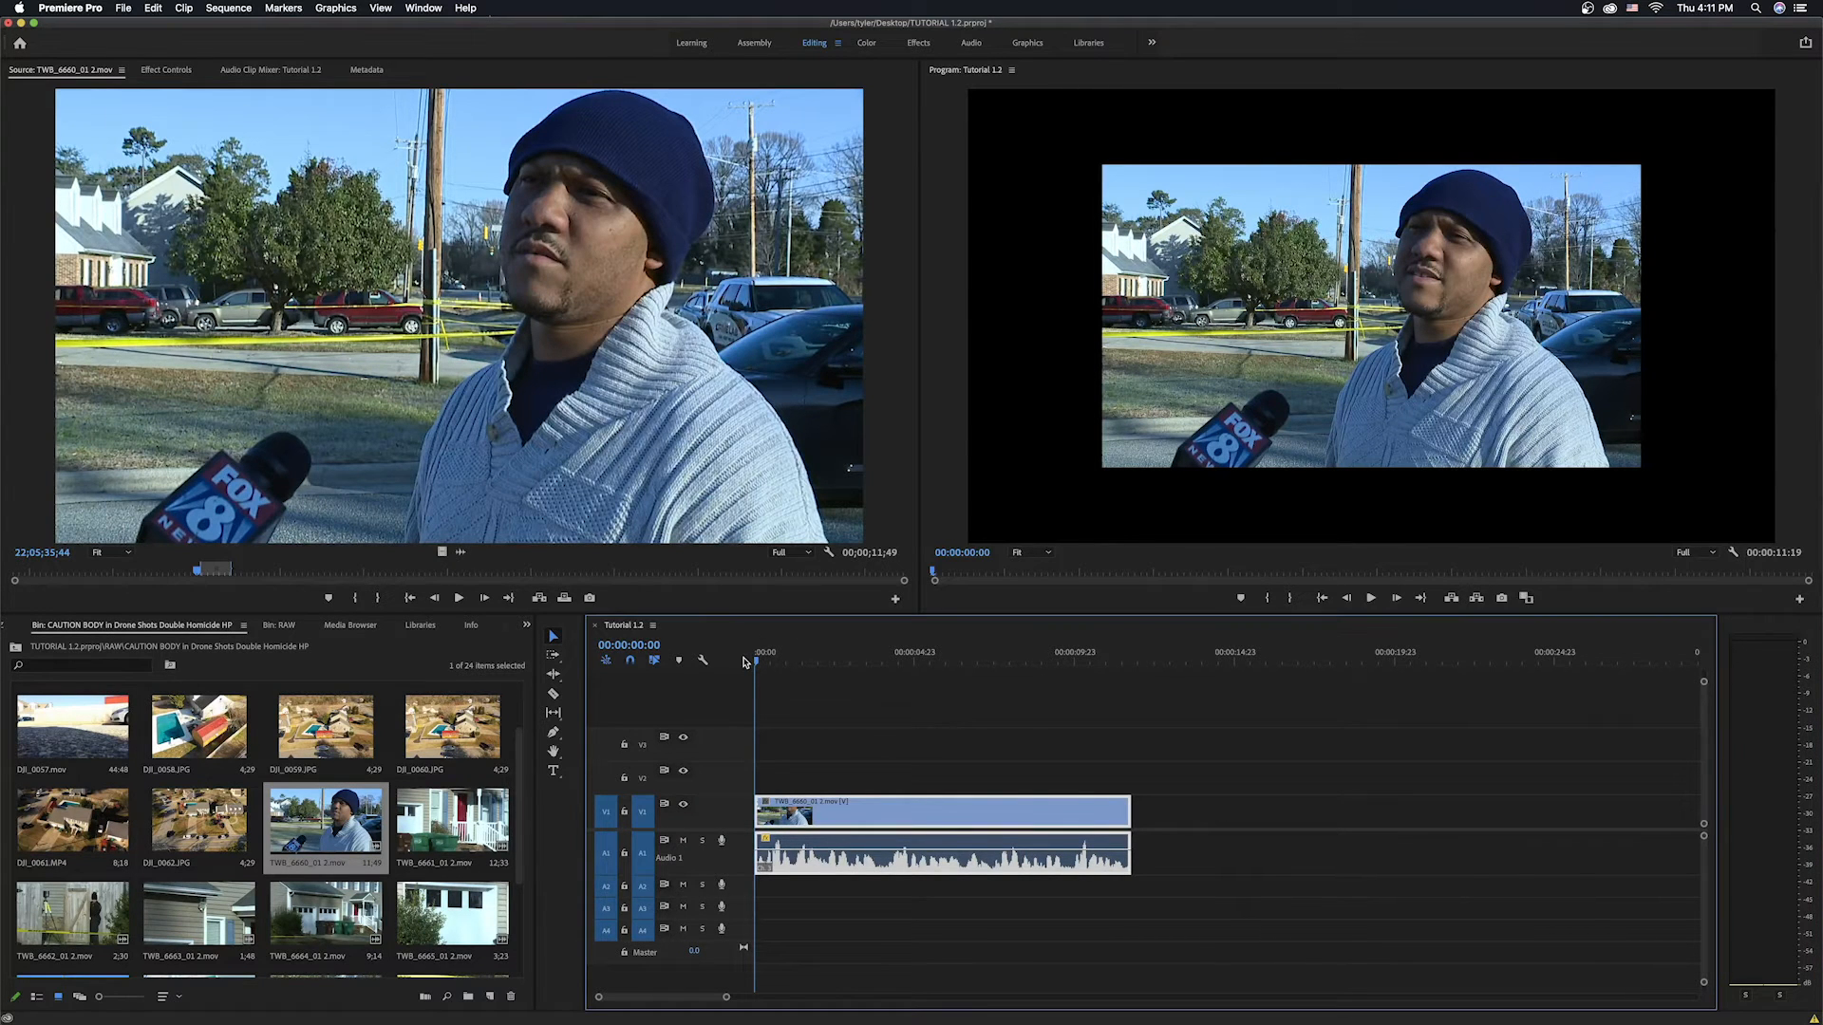
{"action": "key", "text": "space"}
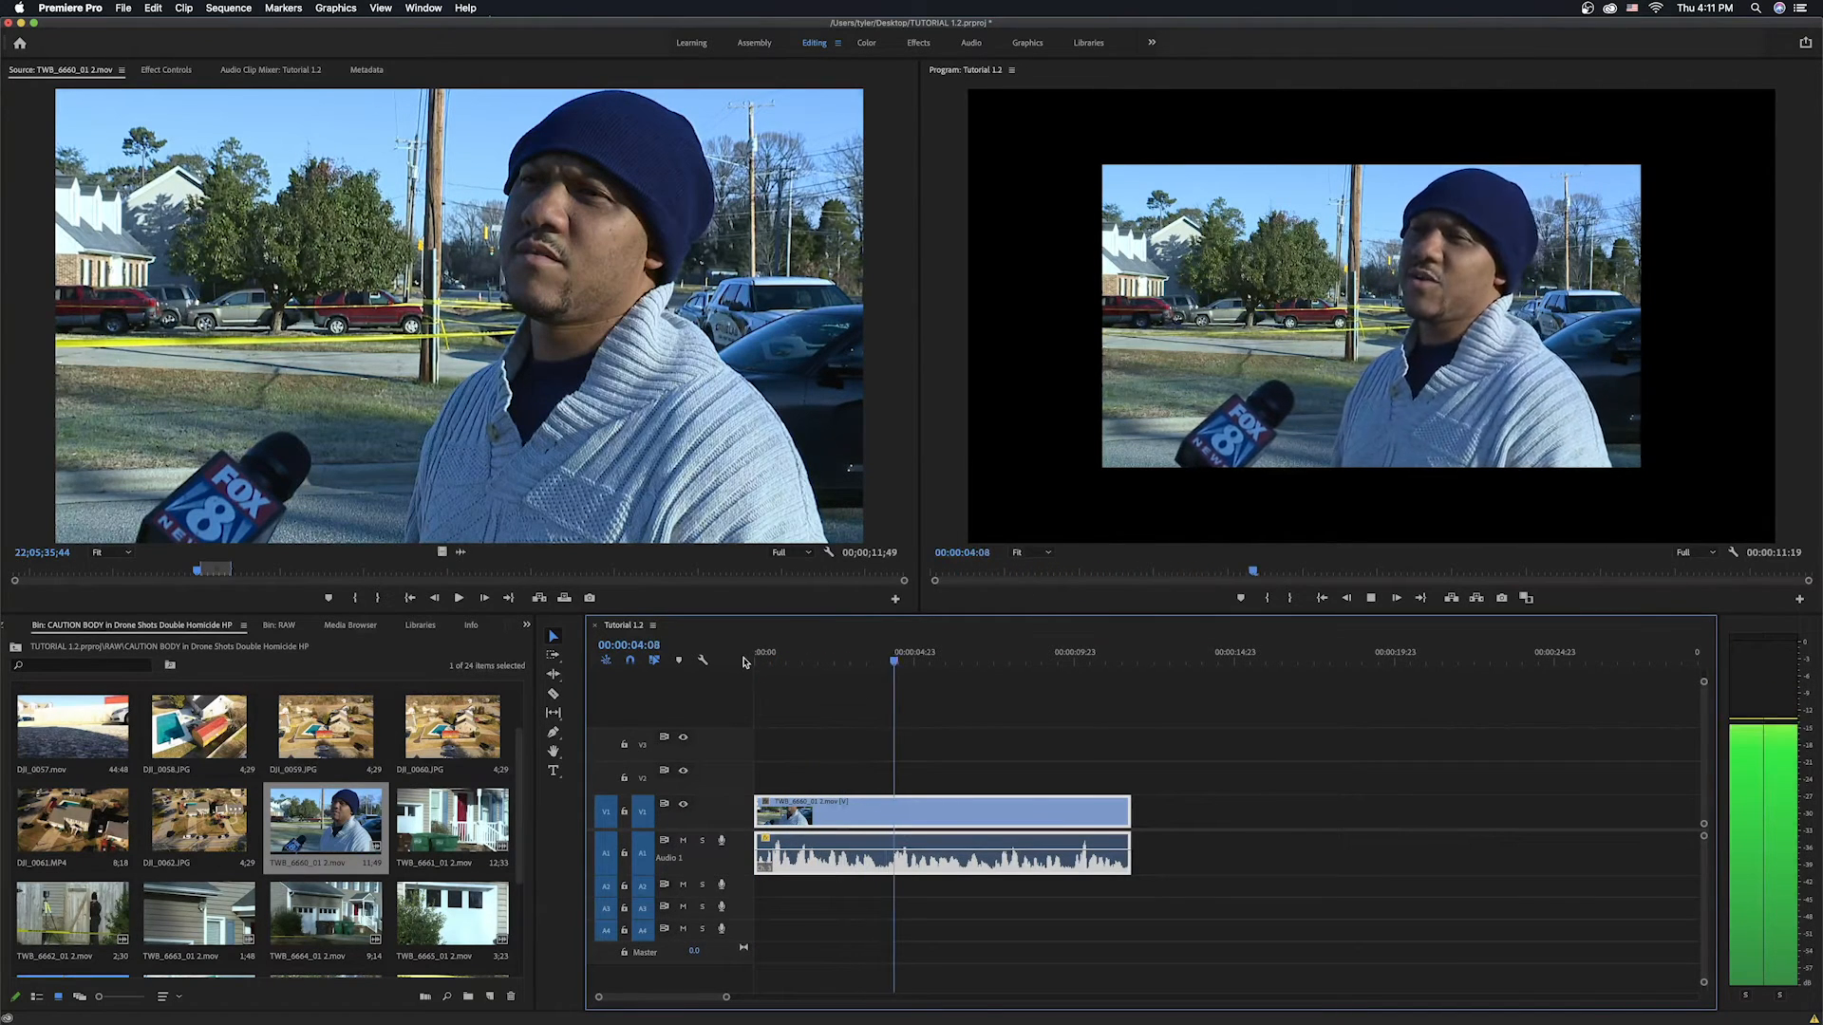
{"action": "key", "text": "space"}
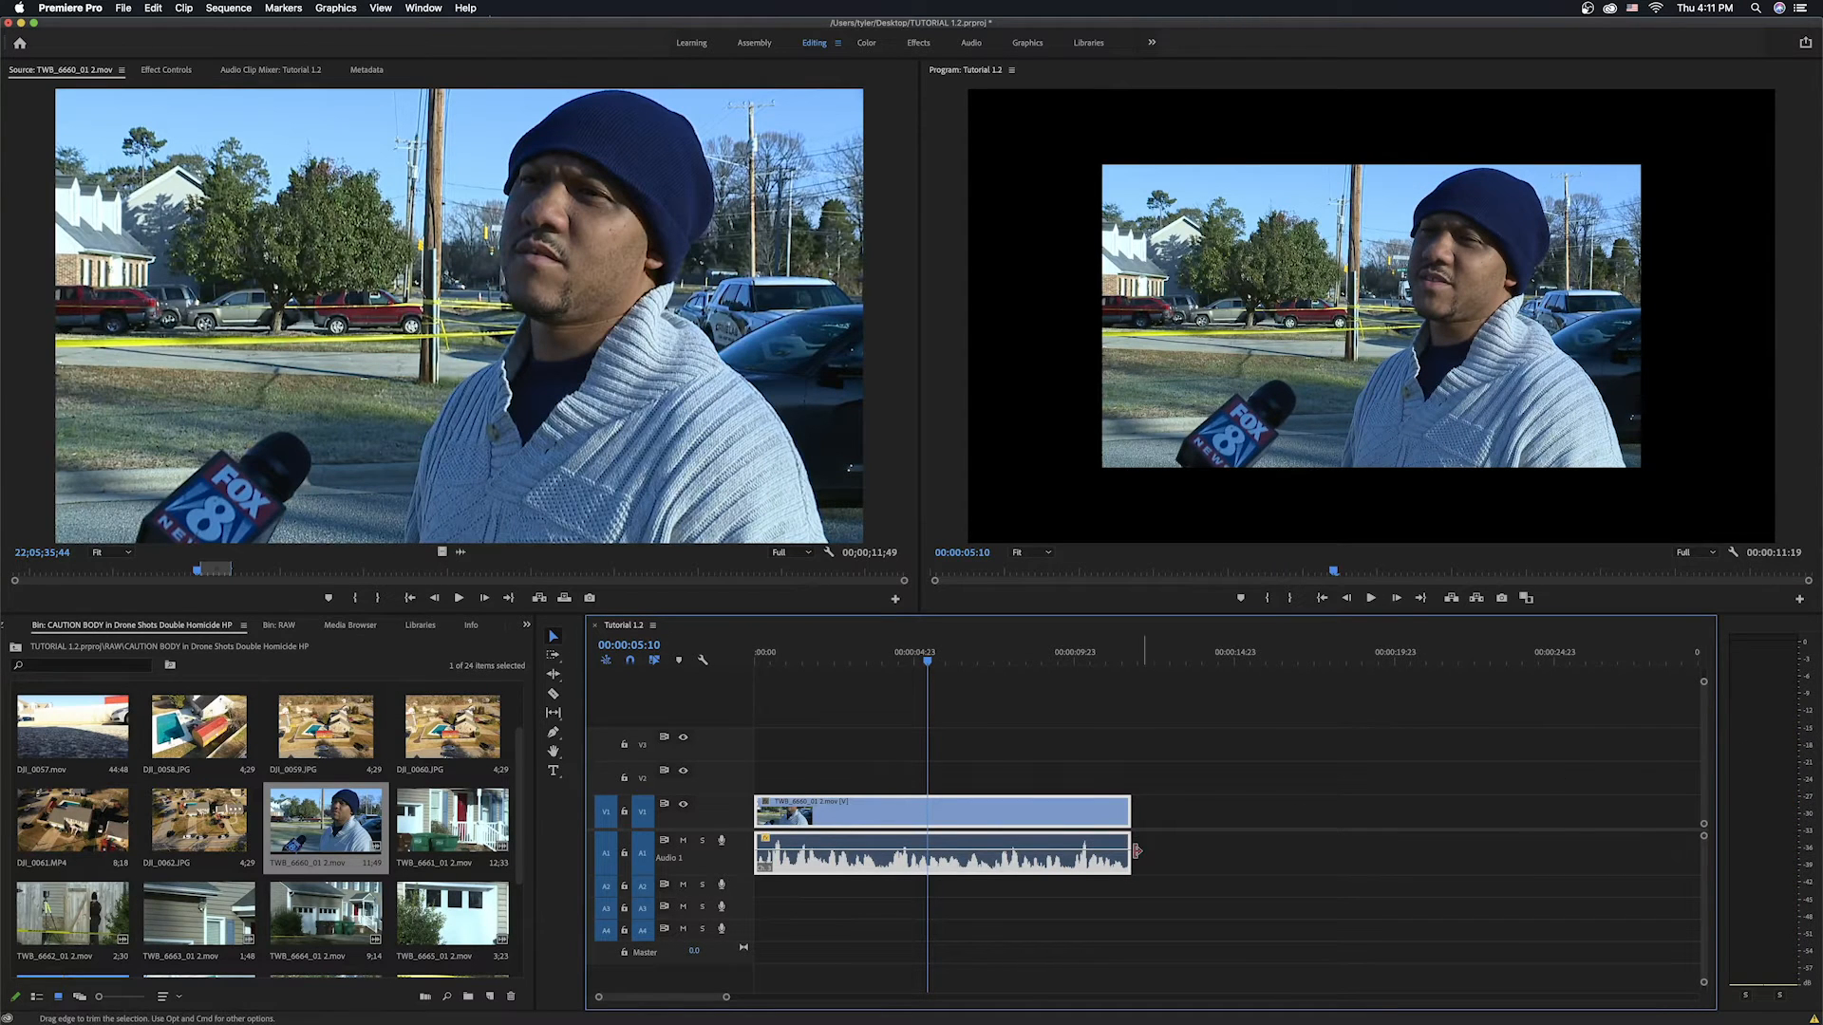
Adjust the interview audio clip's gain by a further 3 dB.
{"action": "key", "text": "g"}
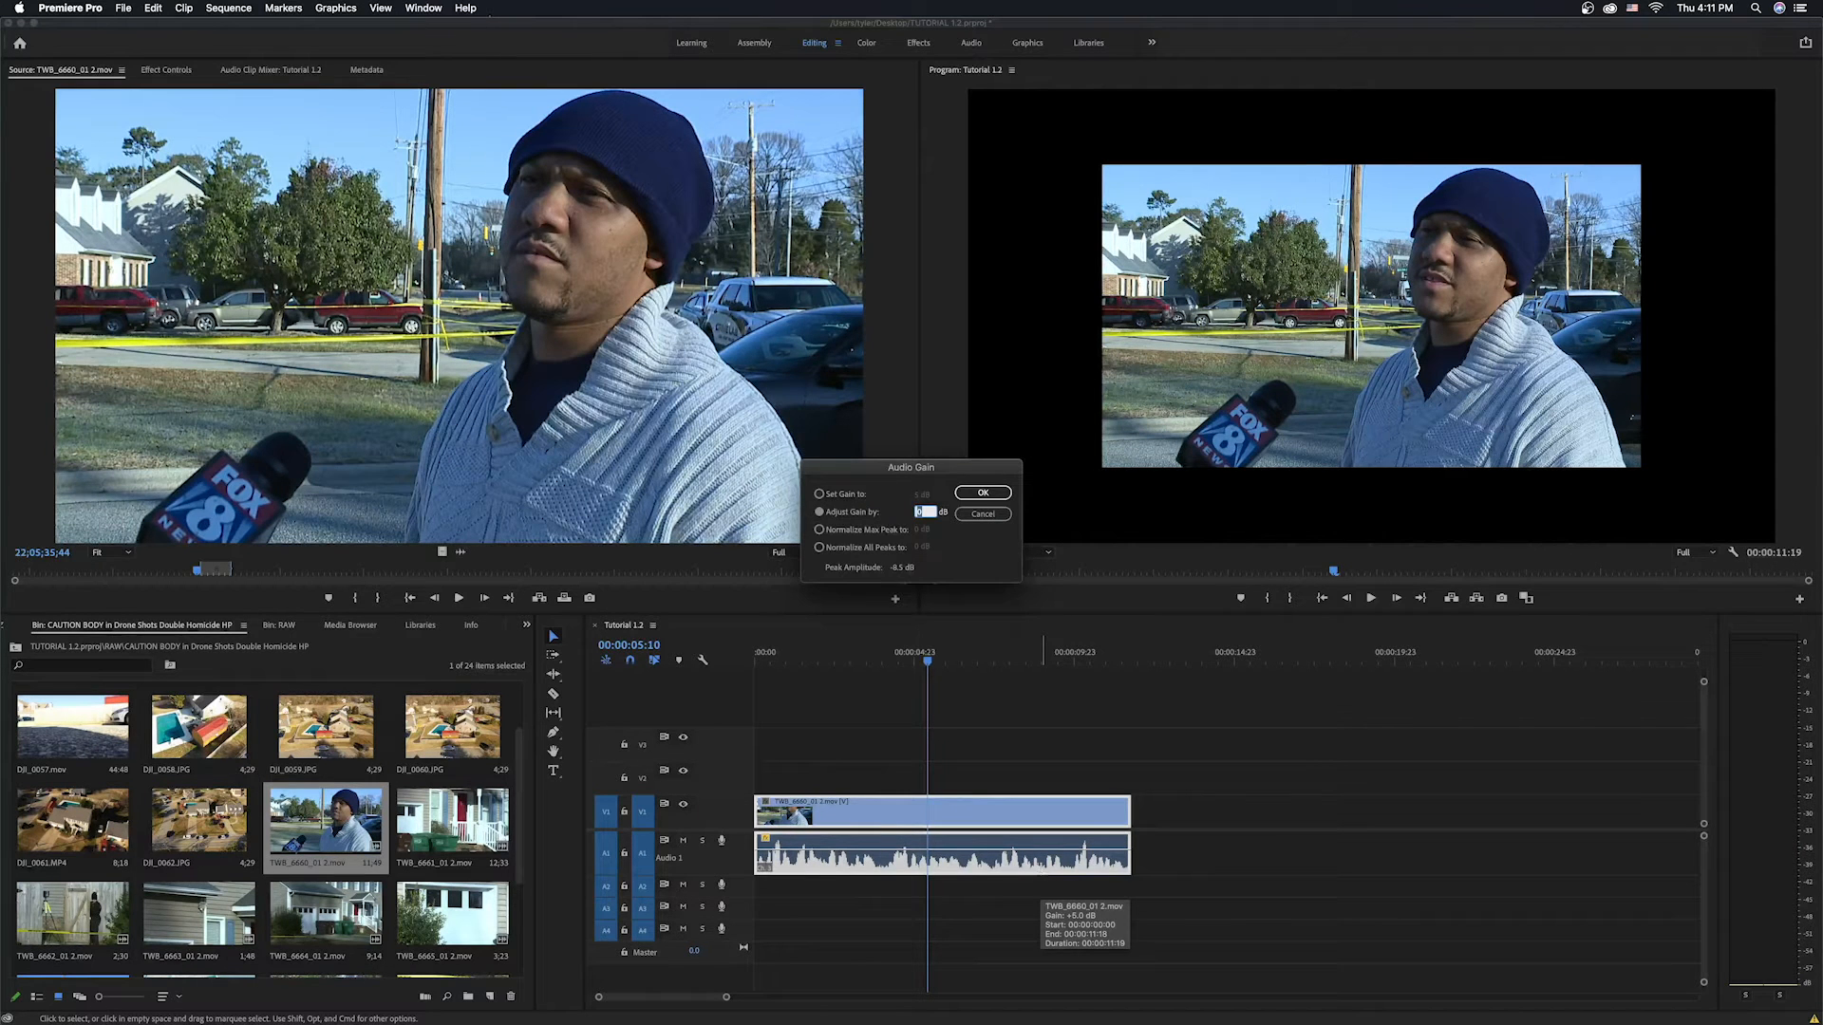
{"action": "type", "text": "3"}
{"action": "key", "text": "Return"}
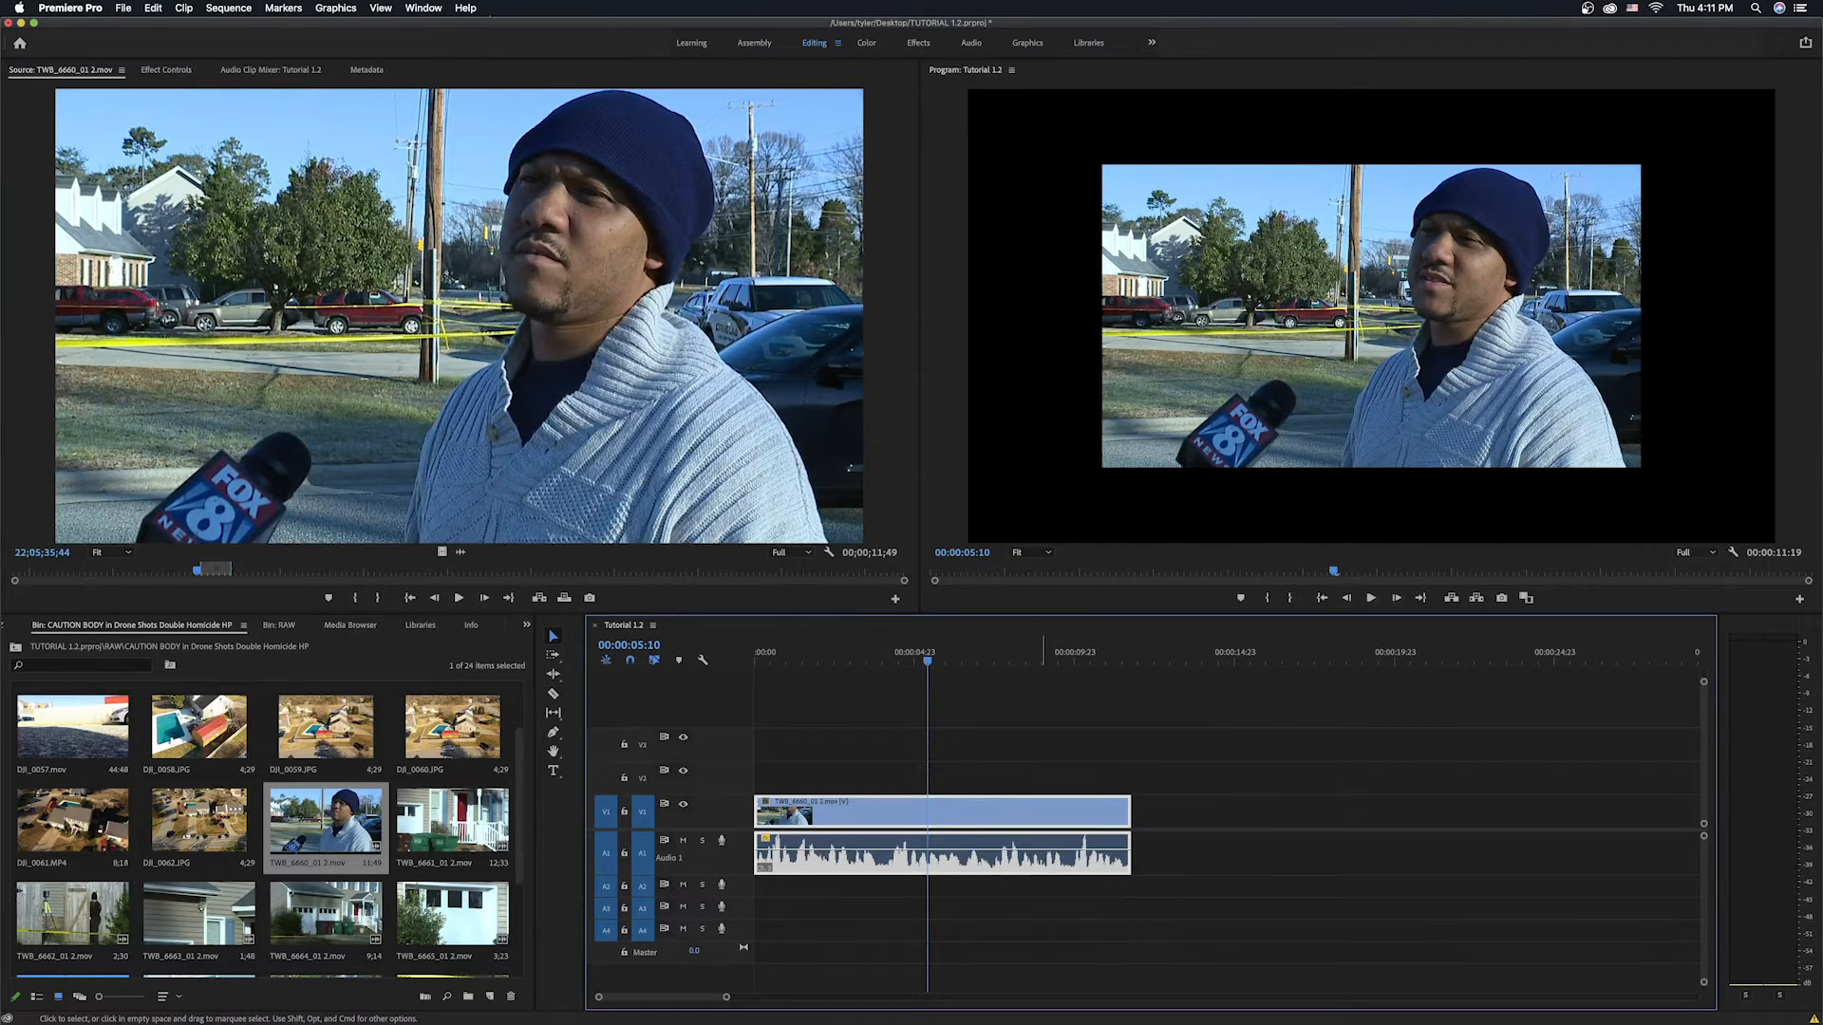
Play the sequence again from the start to review the louder audio.
{"action": "left_click_drag", "start_coordinate": [934, 663], "coordinate": [739, 659]}
{"action": "key", "text": "space"}
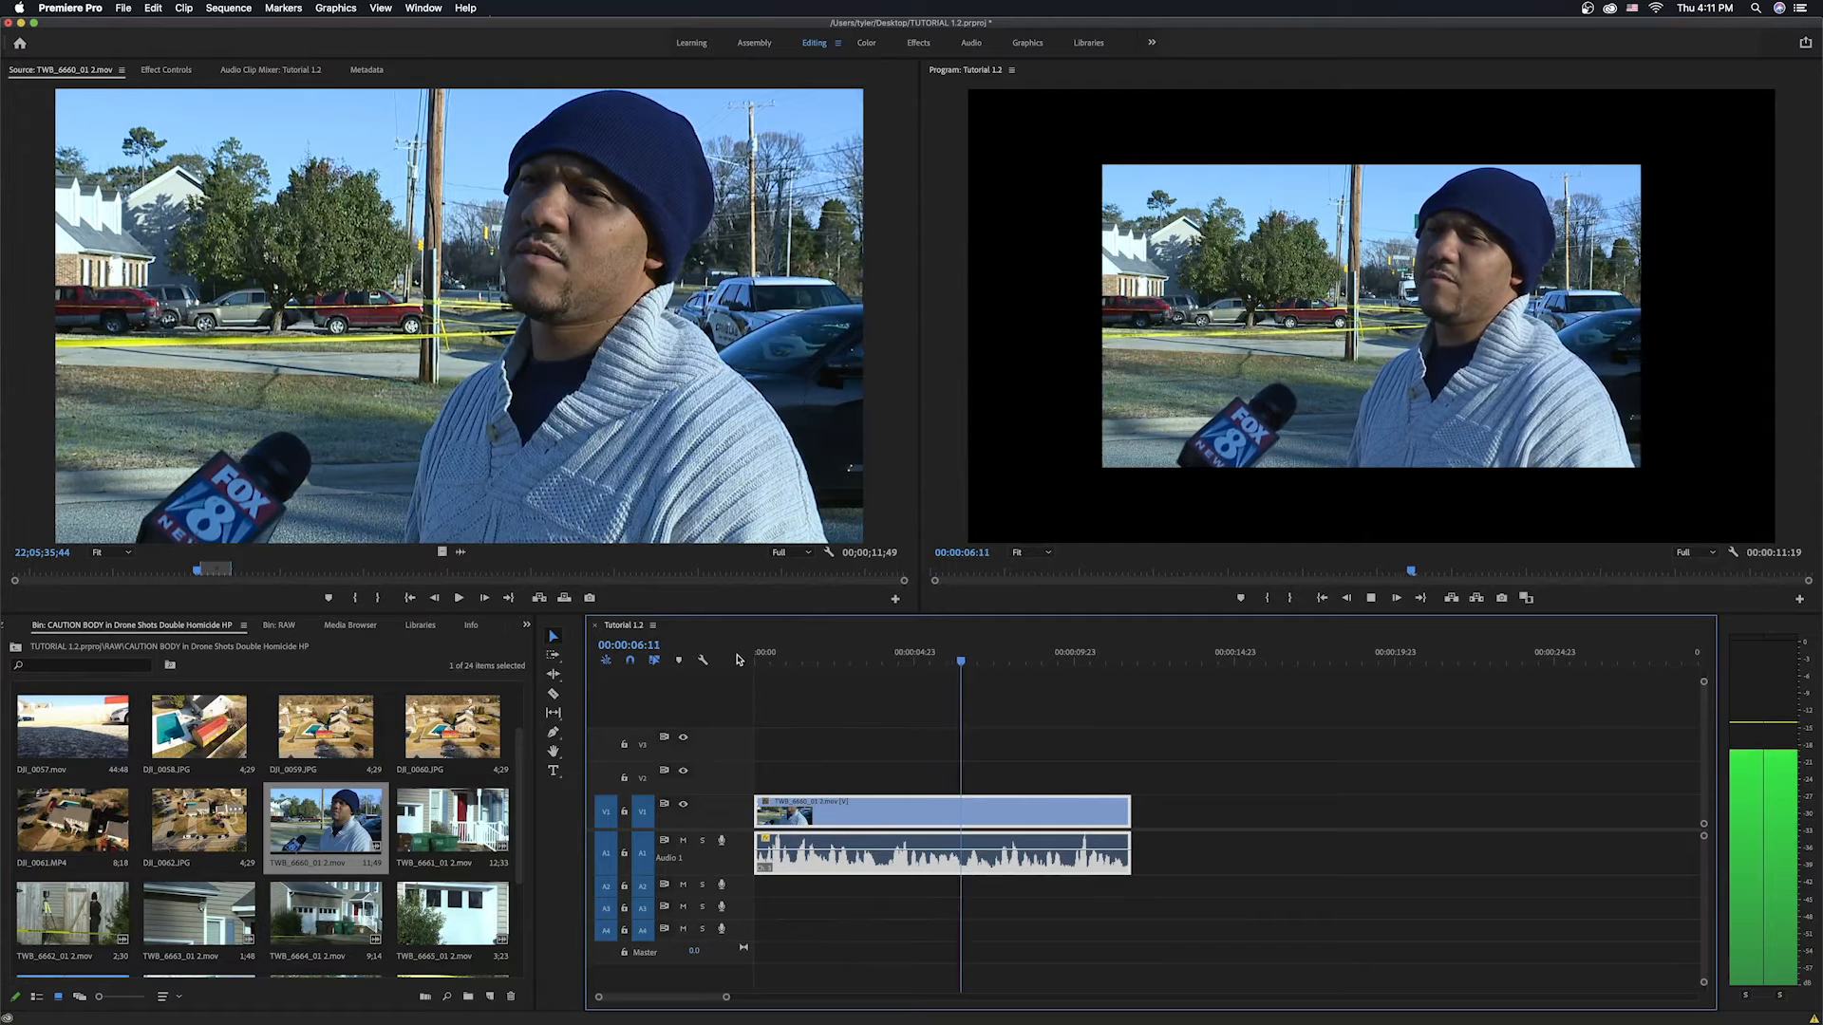
{"action": "key", "text": "space"}
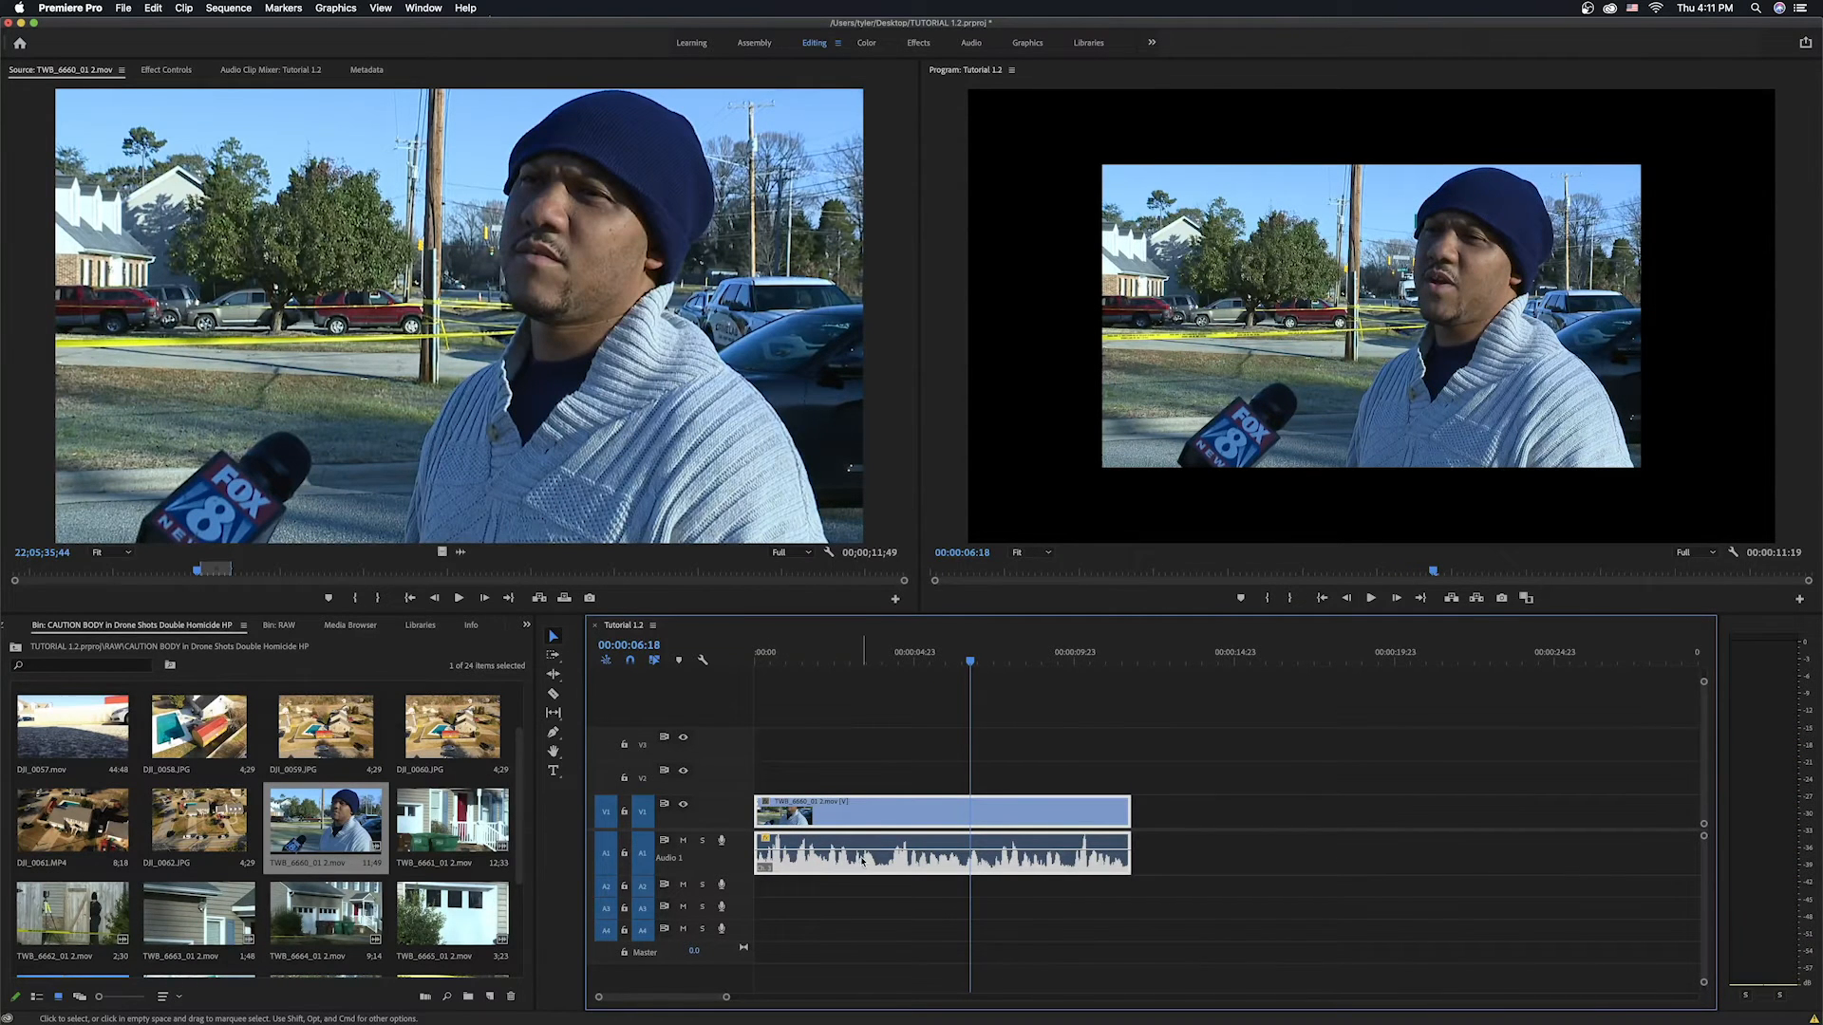
{"action": "key", "text": "space"}
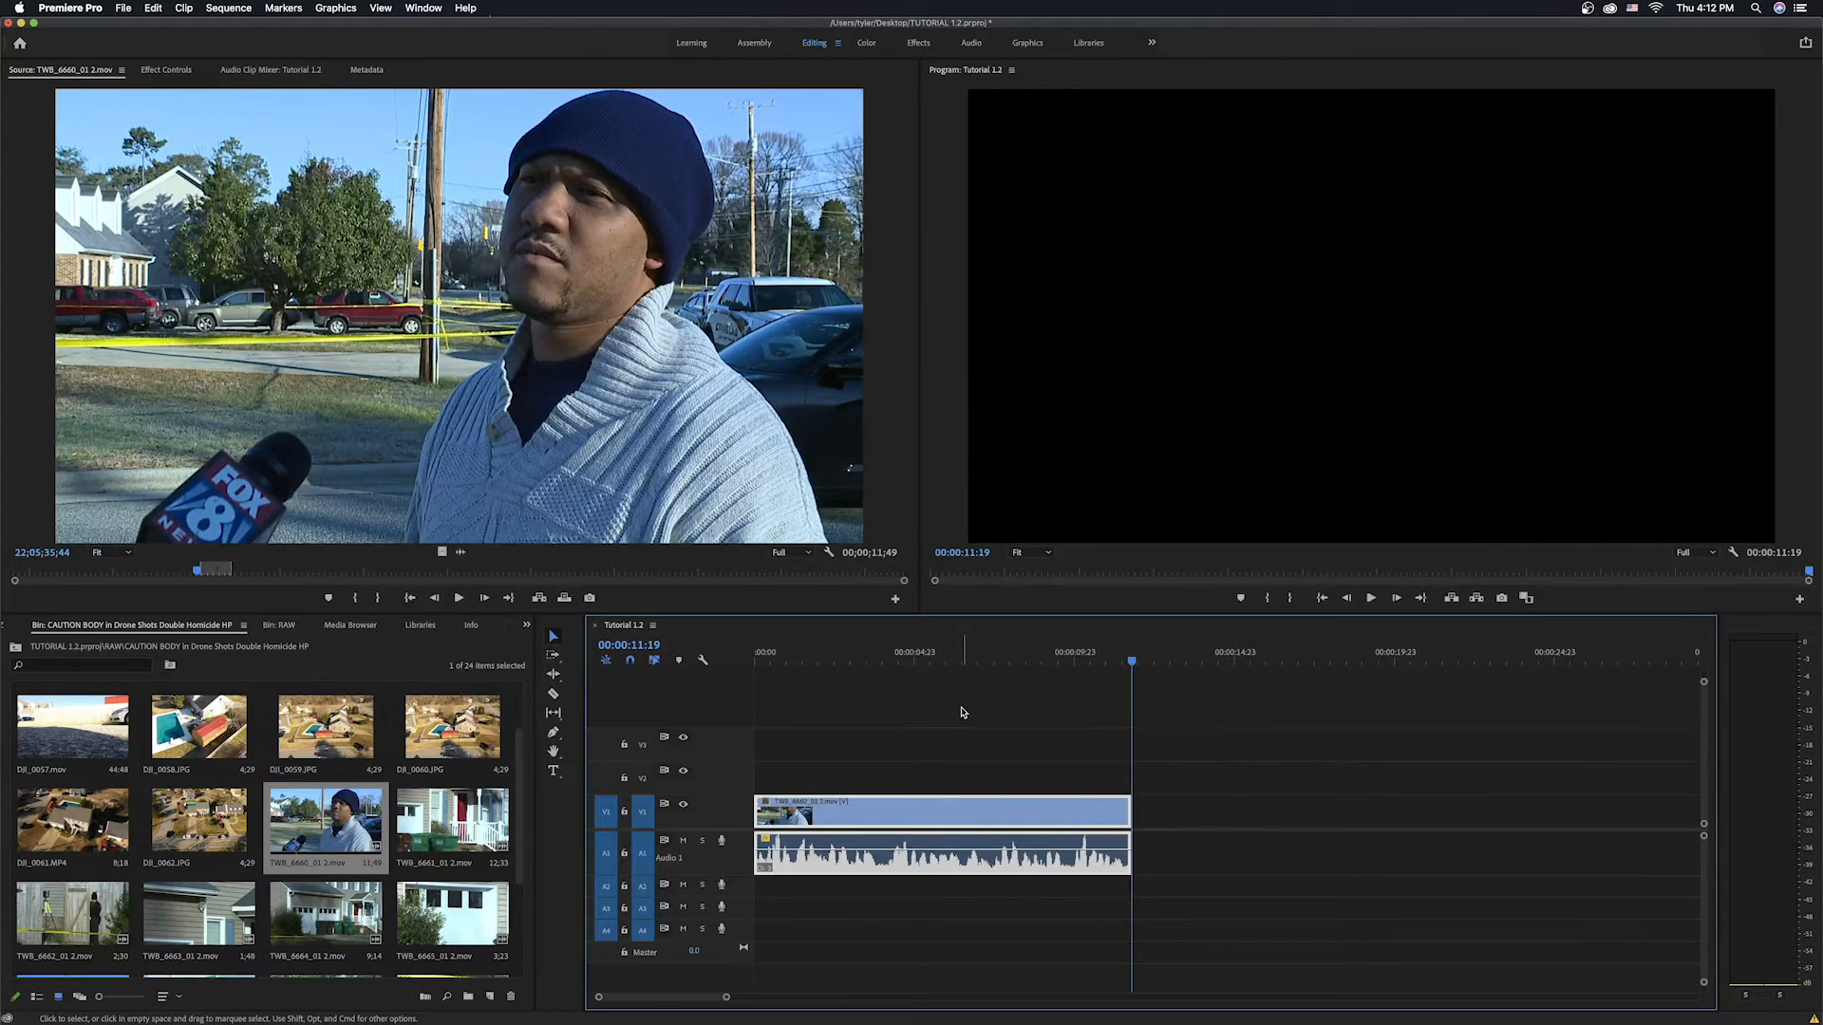
Load the drone clip DJI_0061.MP4 and overwrite it into the sequence after the interview clip.
{"action": "left_click", "coordinate": [946, 655]}
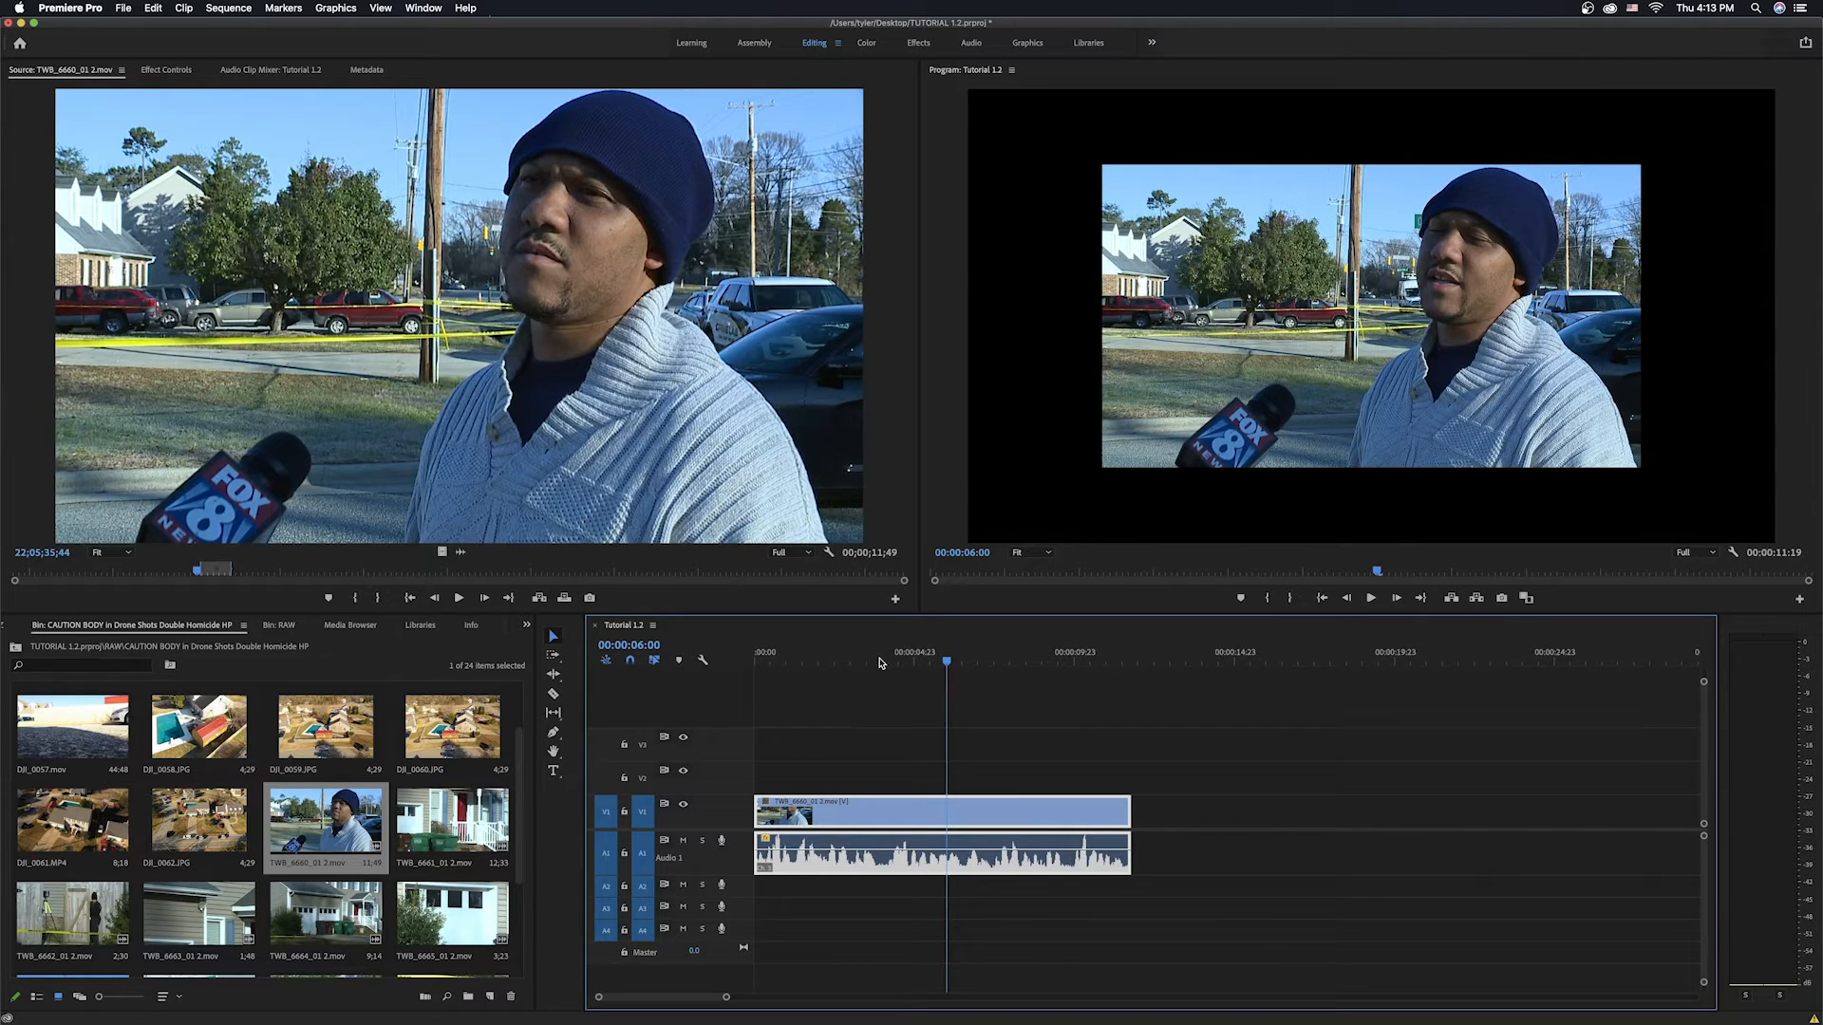
{"action": "double_click", "coordinate": [181, 798]}
{"action": "double_click", "coordinate": [86, 816]}
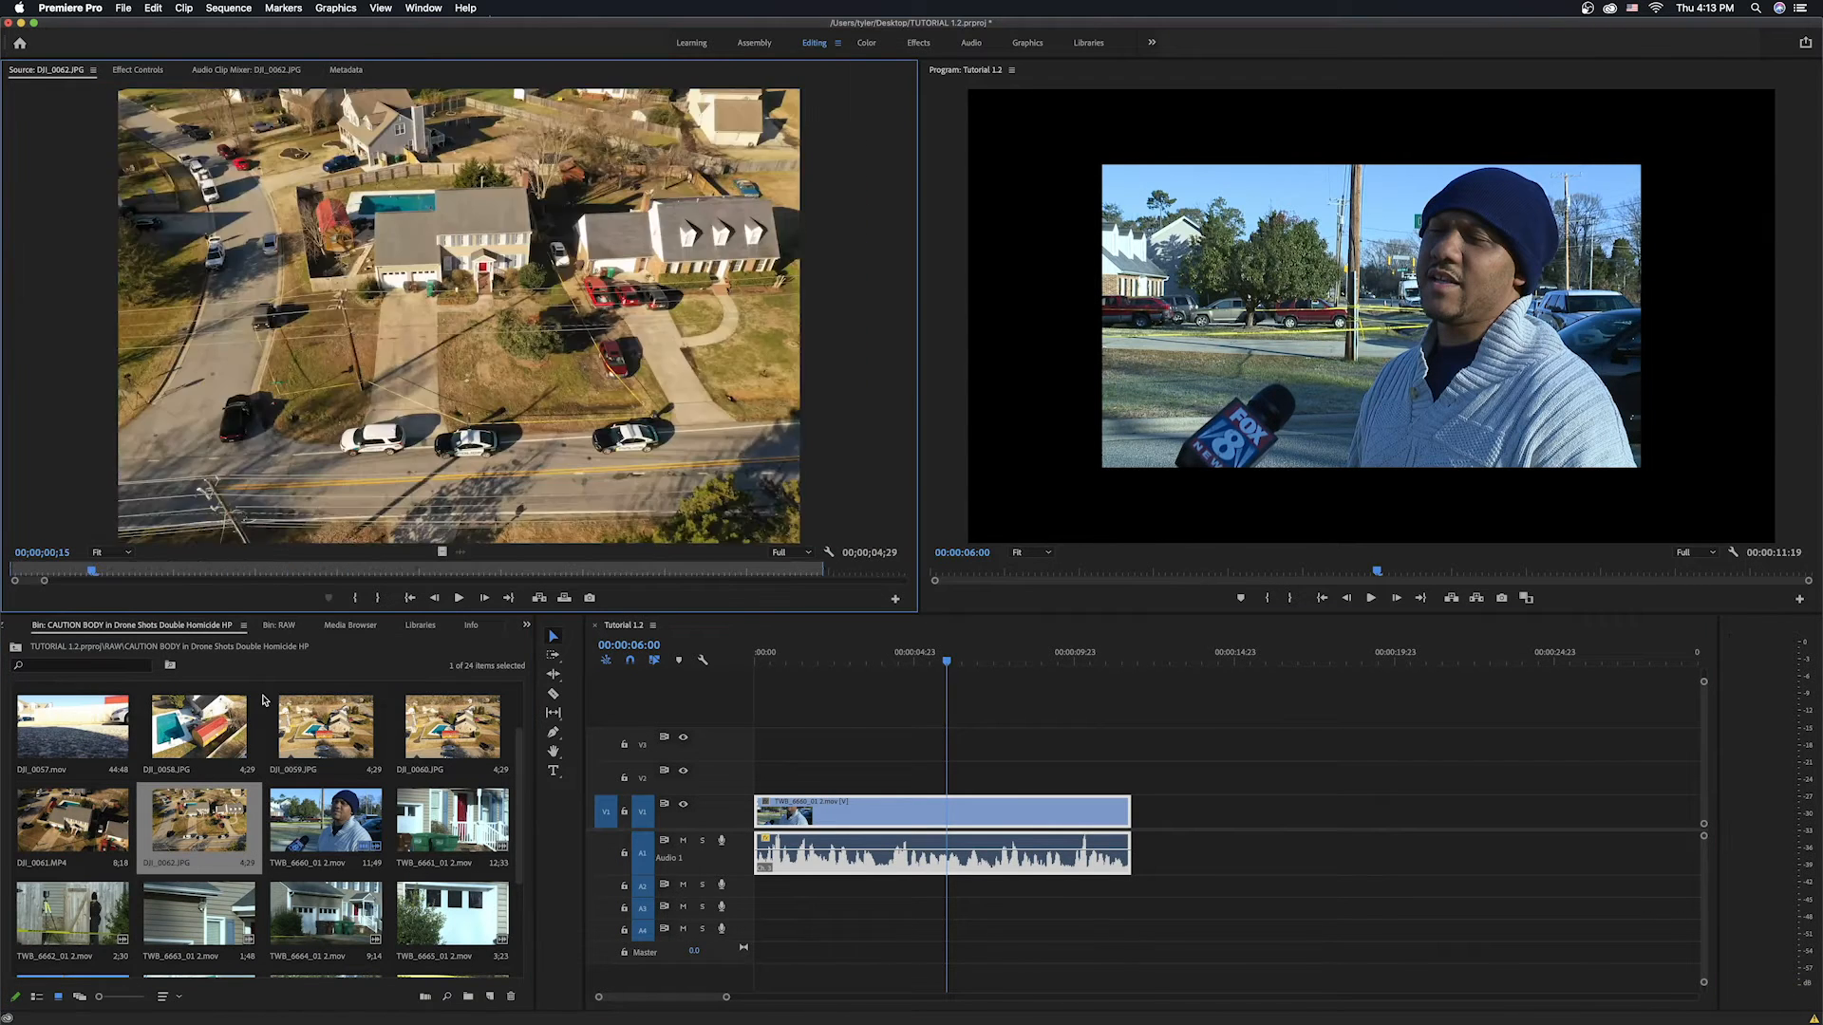
{"action": "scroll", "coordinate": [90, 814], "scroll_direction": "down", "scroll_amount": 1}
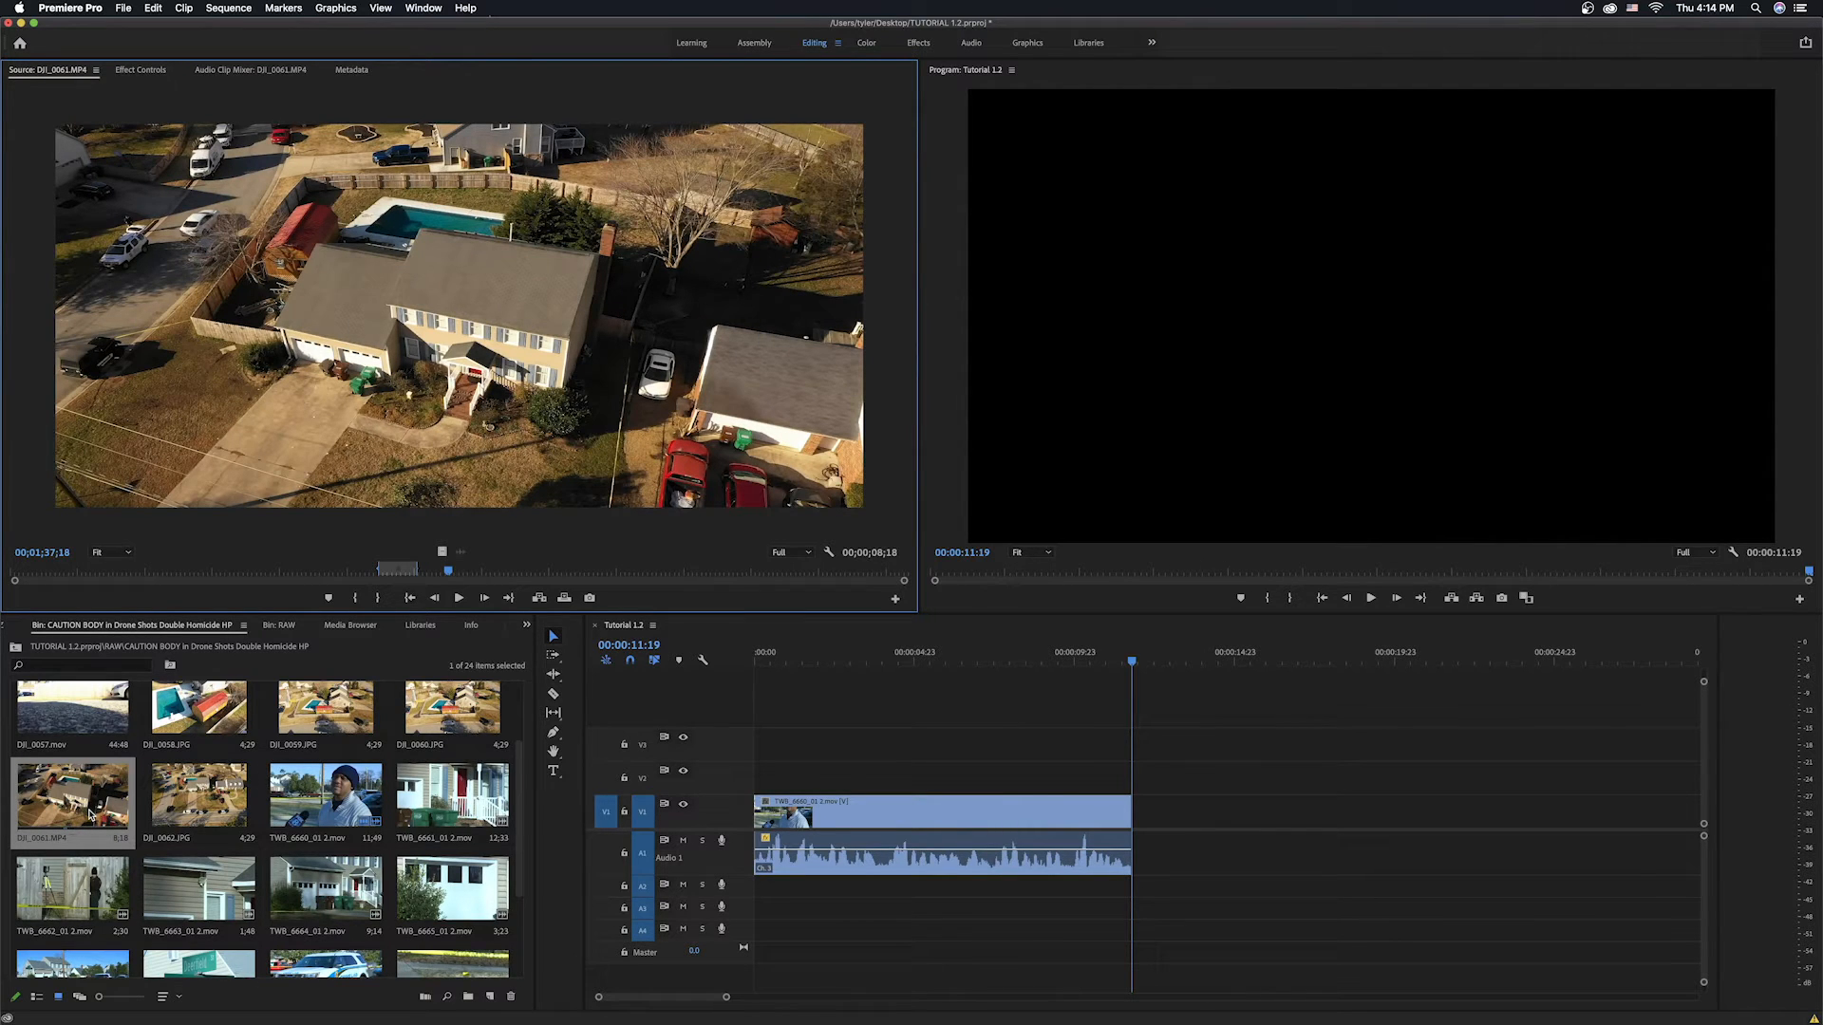
{"action": "key", "text": "period"}
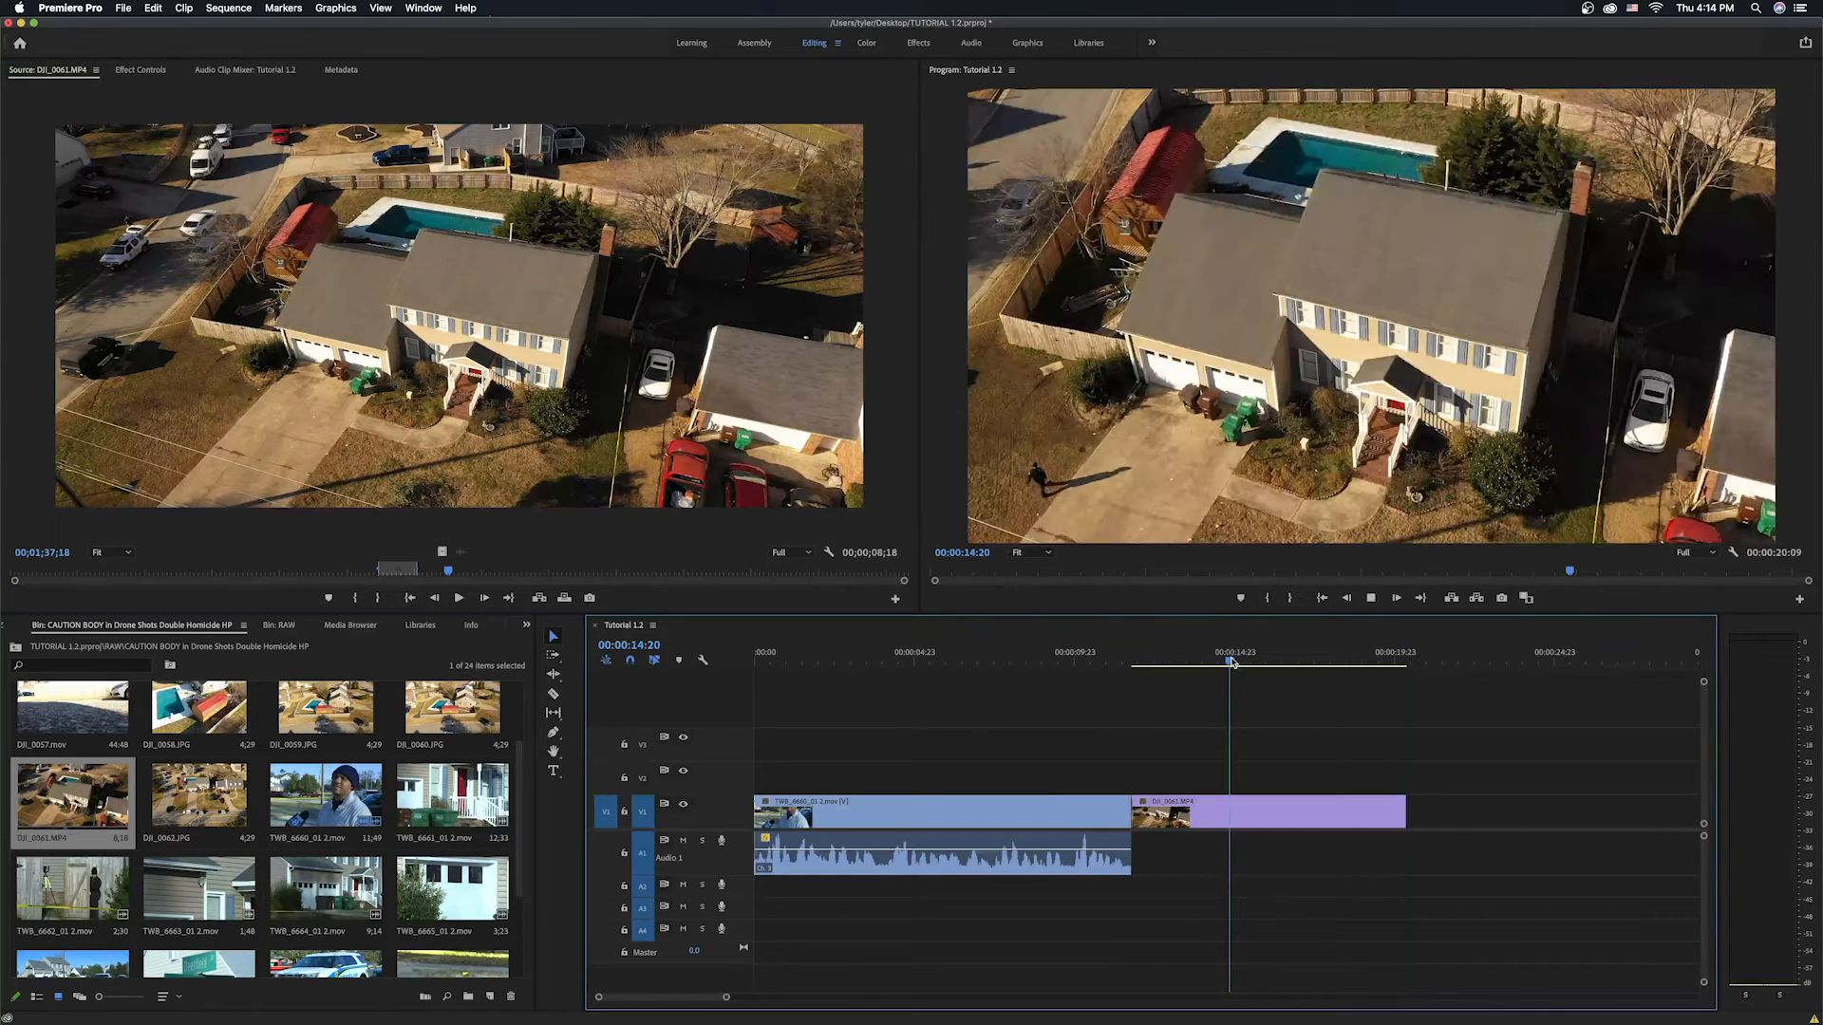
Play back the drone shot and browse the bin's clips.
{"action": "key", "text": "space"}
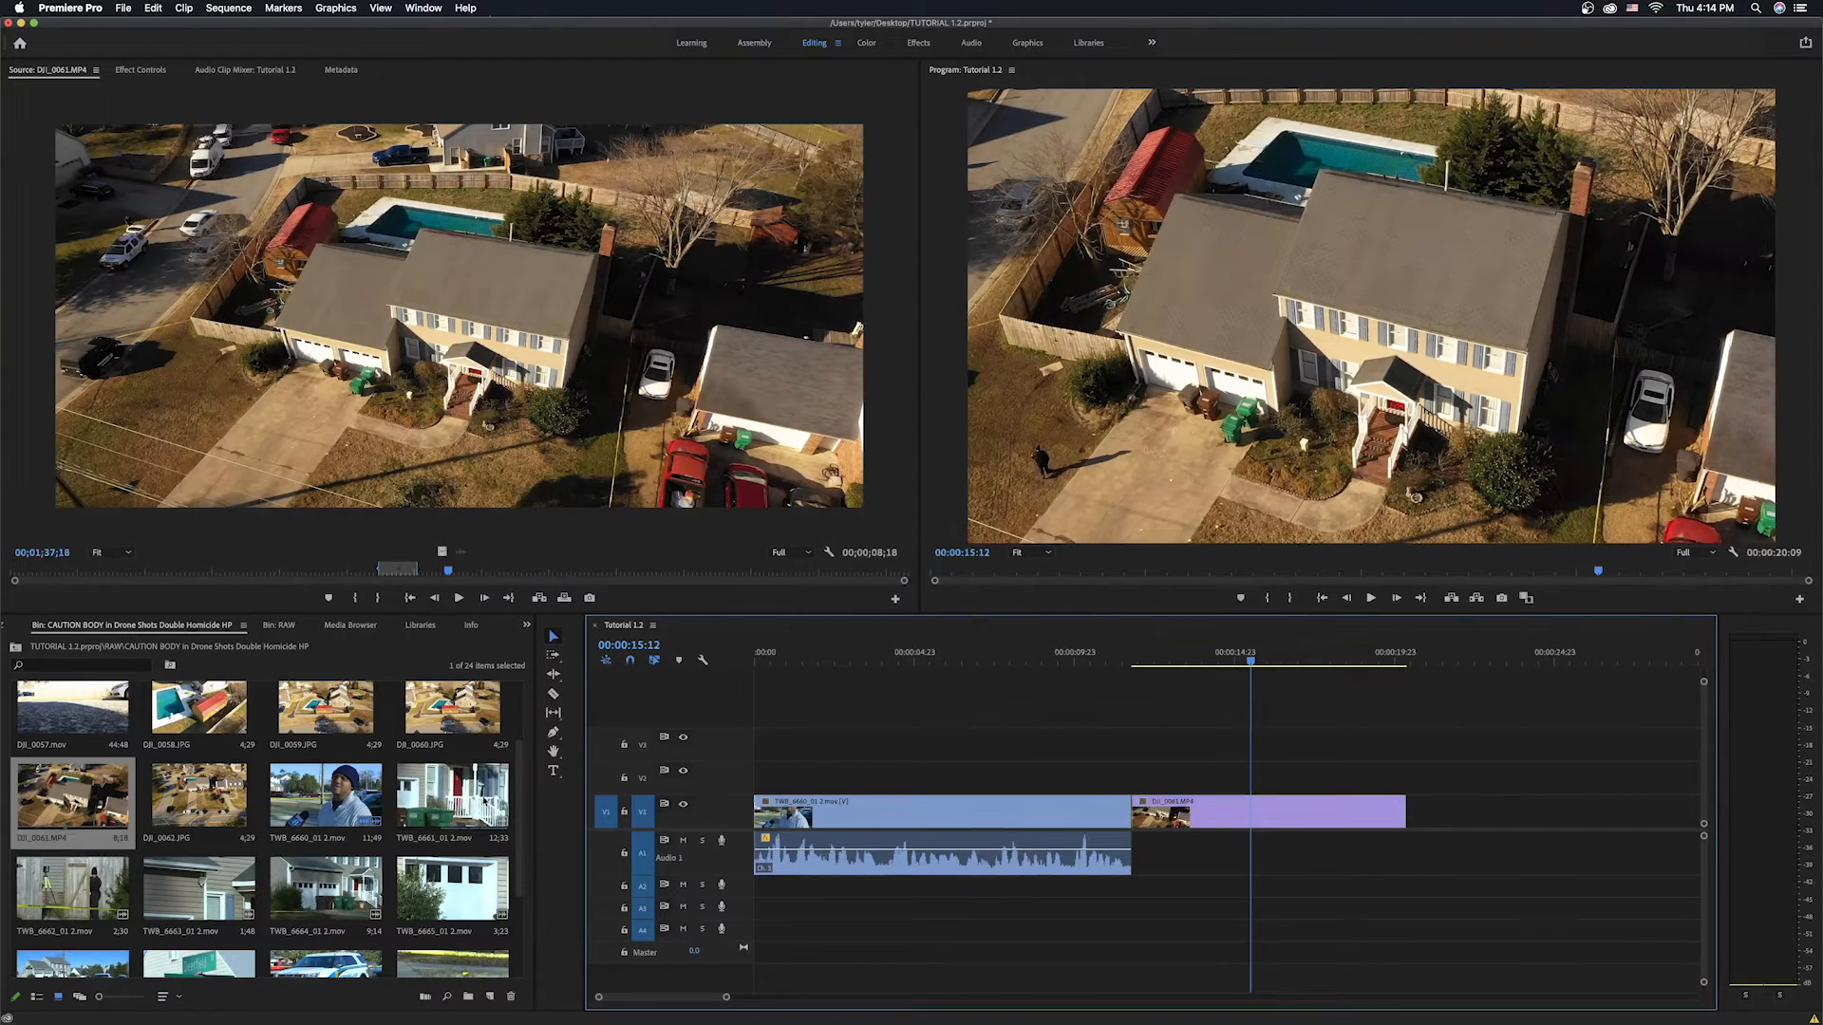
{"action": "left_click", "coordinate": [519, 799]}
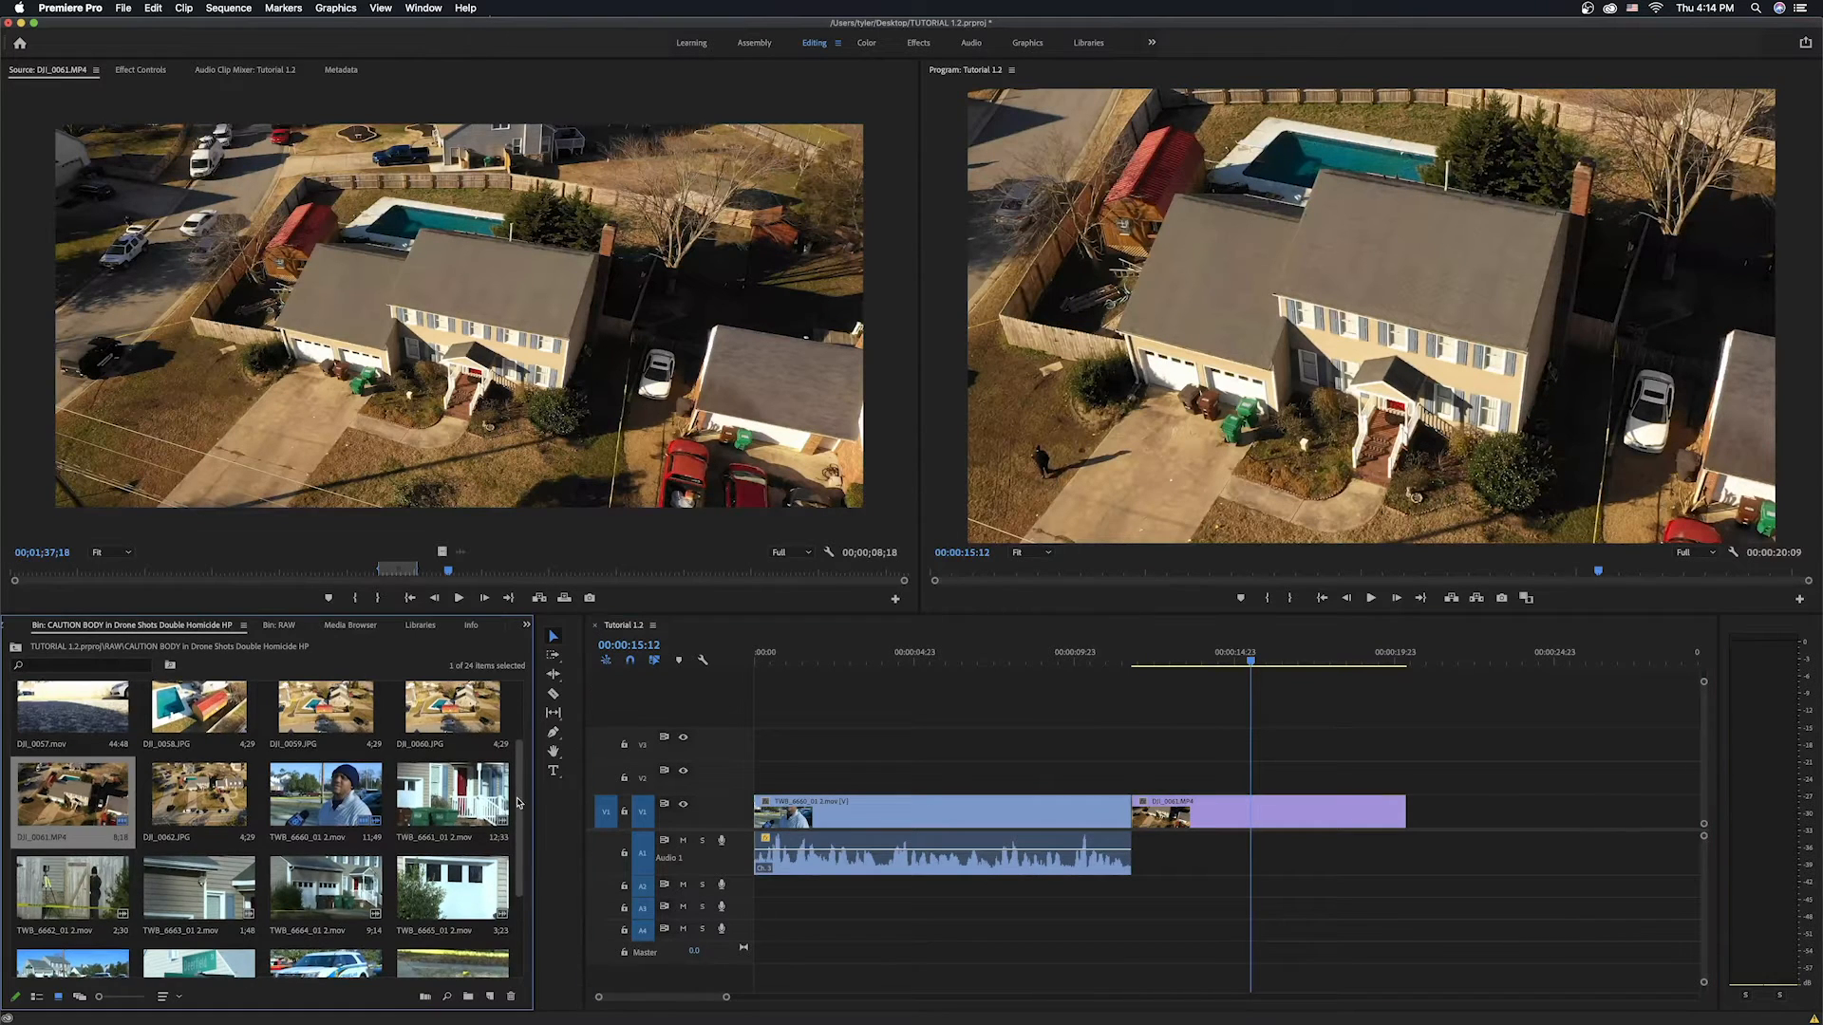
{"action": "scroll", "coordinate": [519, 799], "scroll_direction": "down", "scroll_amount": 2}
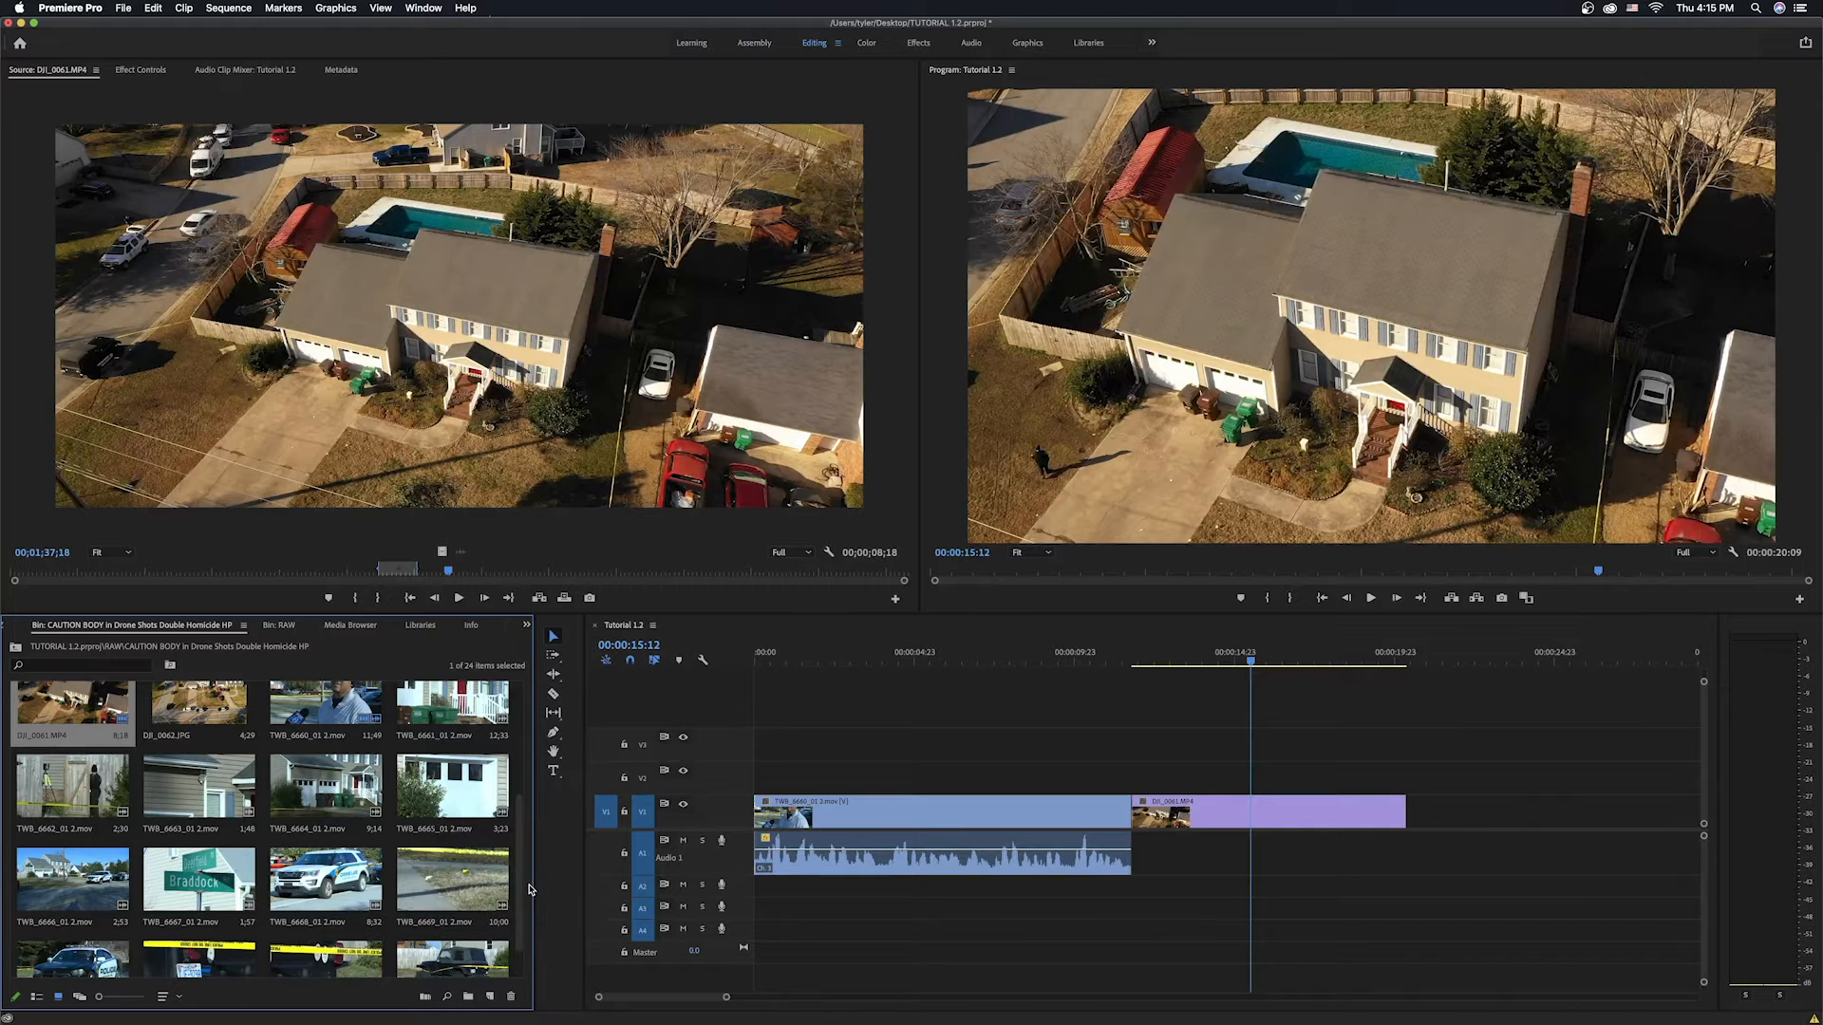
{"action": "scroll", "coordinate": [521, 886], "scroll_direction": "up", "scroll_amount": 3}
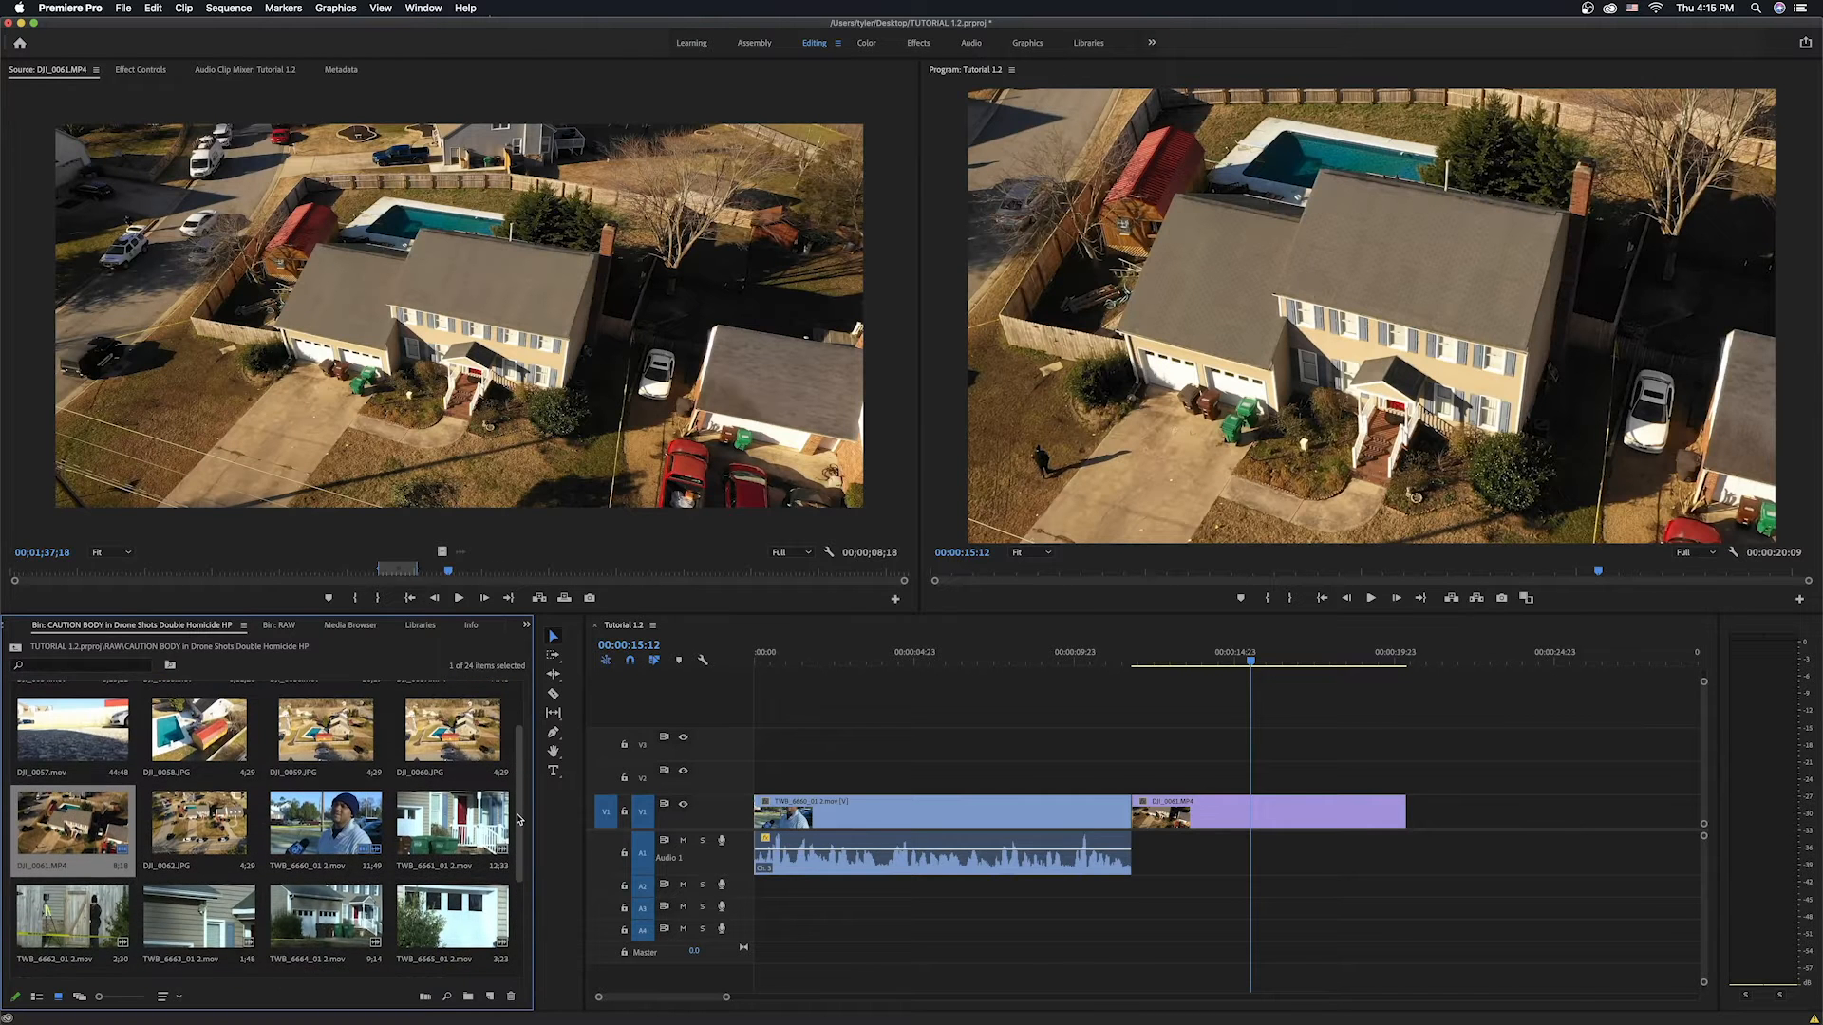
Move the playhead to the end of the sequence and open TWB_6661_01 2.mov in the source monitor.
{"action": "left_click", "coordinate": [1251, 663]}
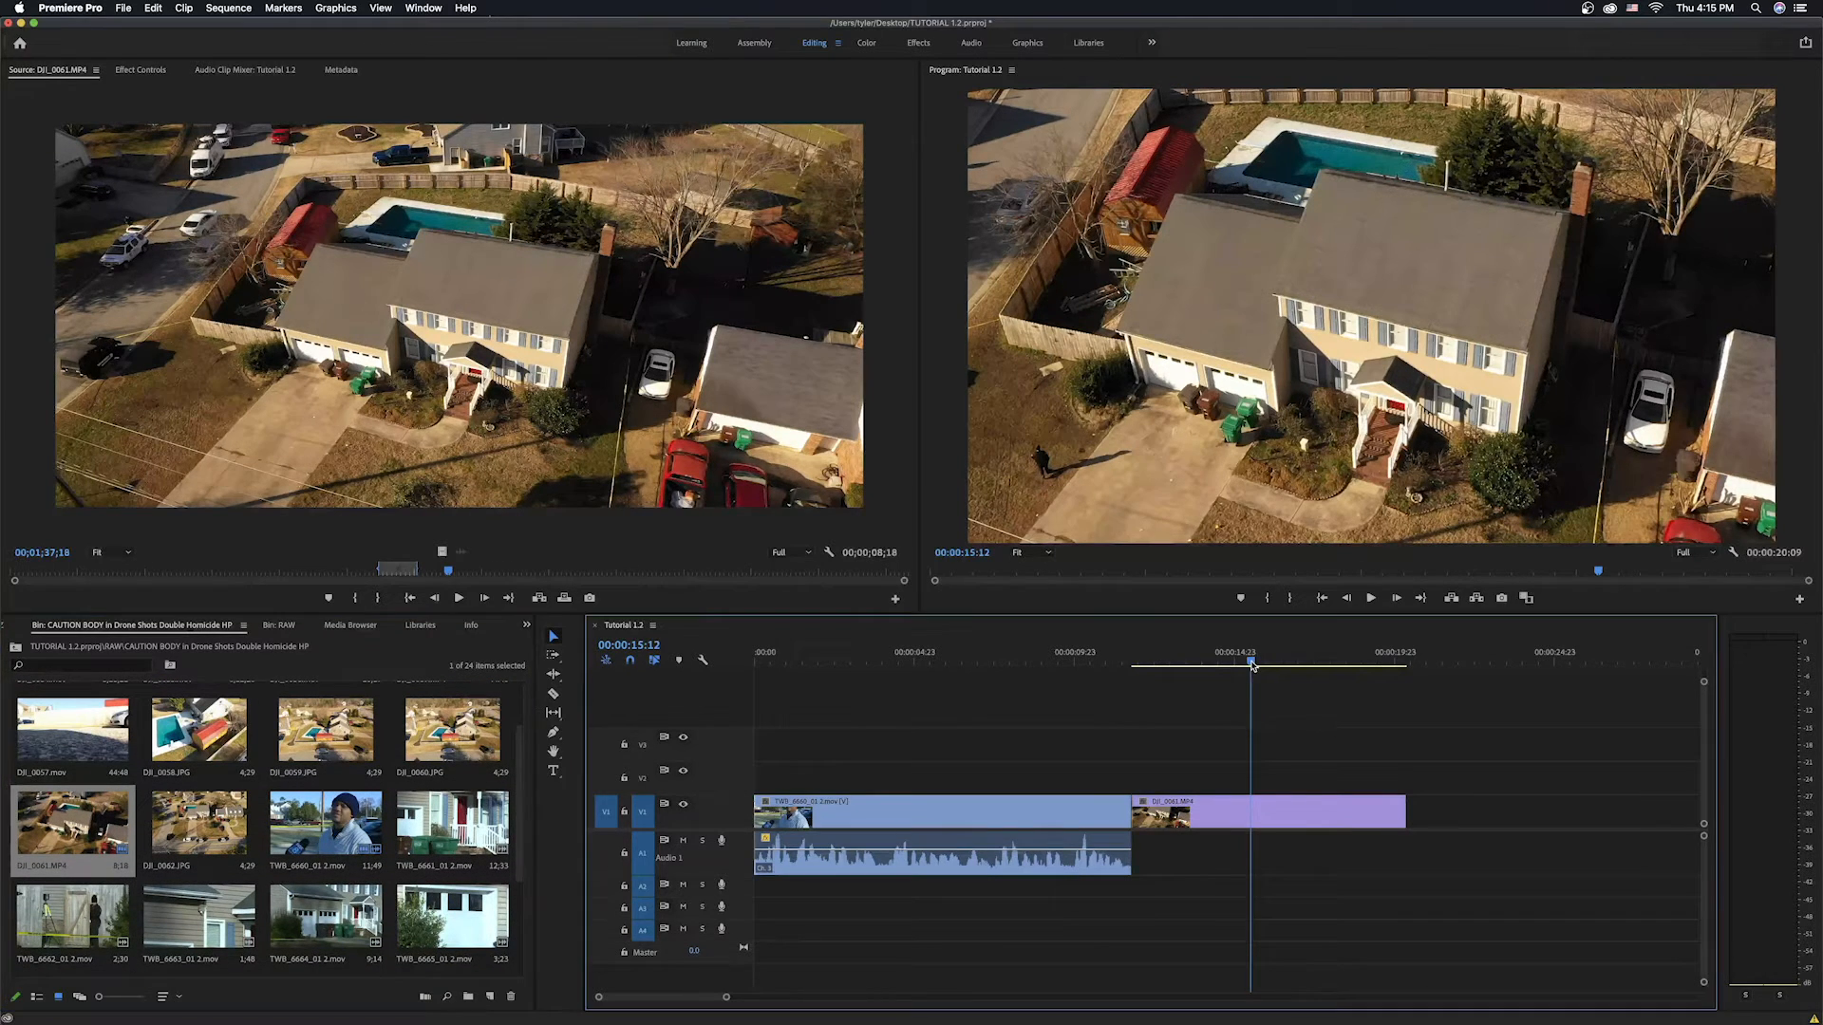
{"action": "key", "text": "End"}
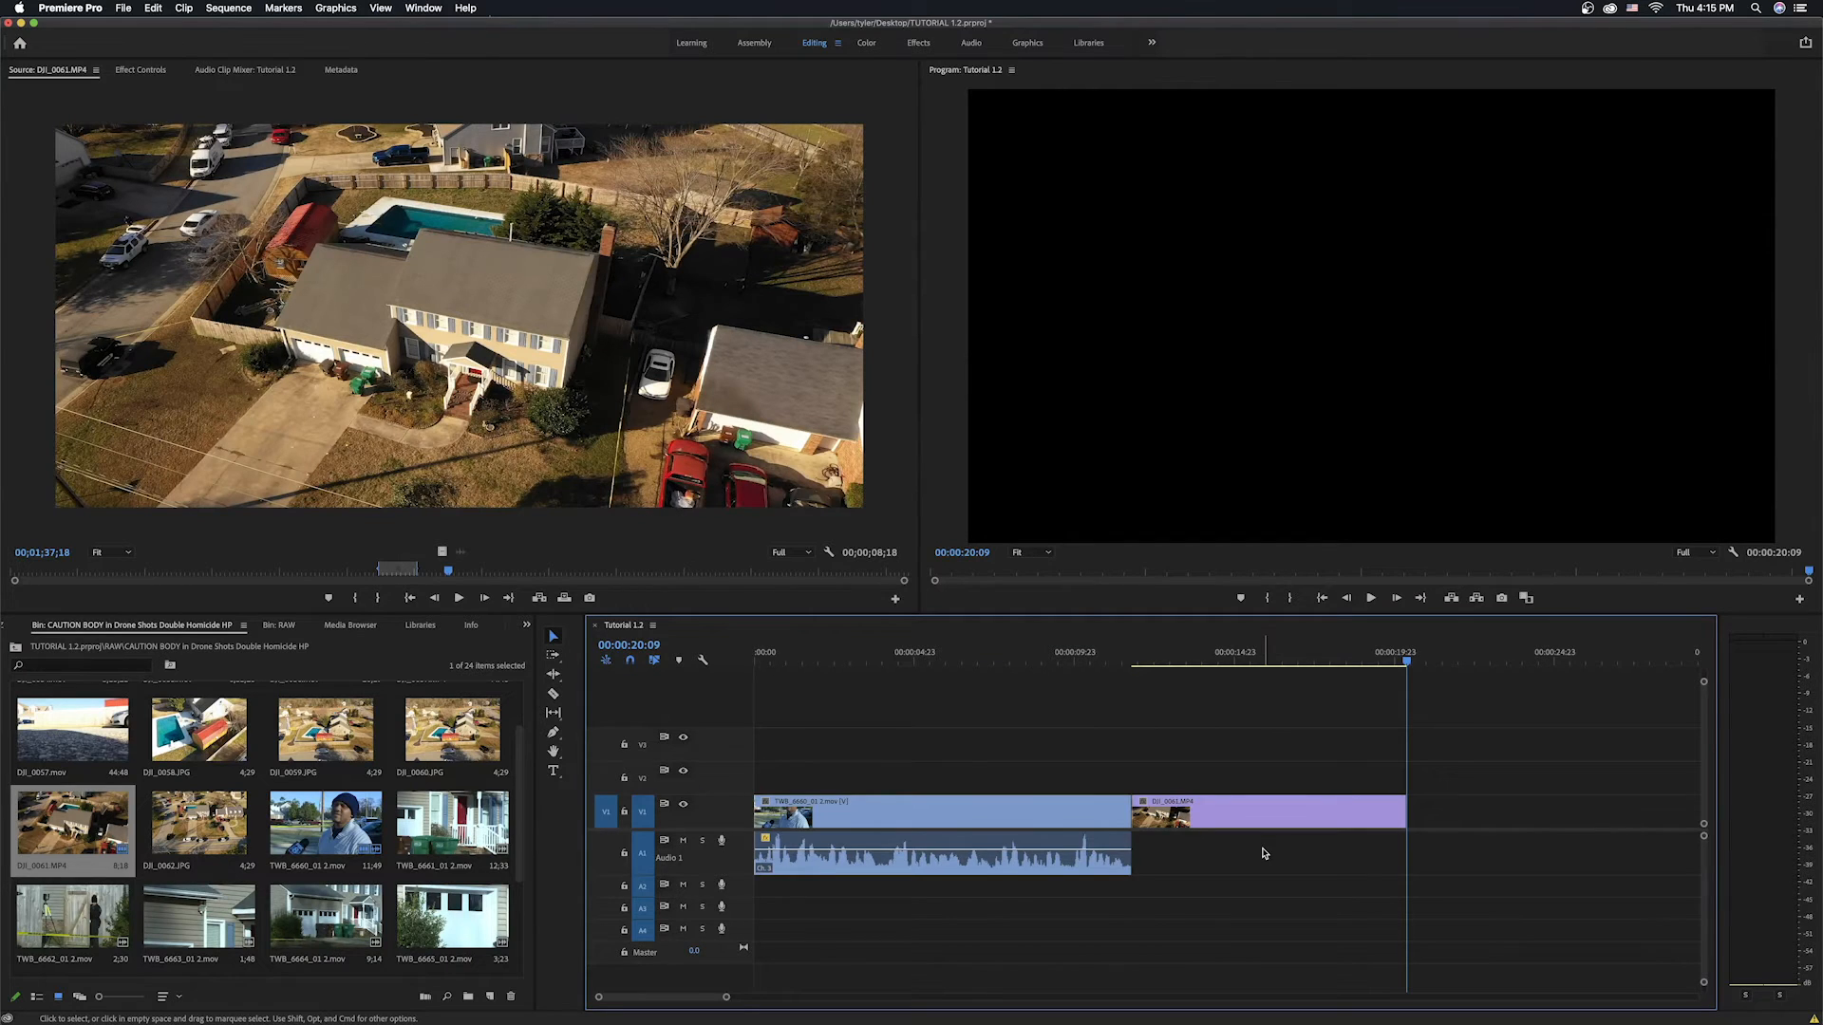
{"action": "double_click", "coordinate": [430, 826]}
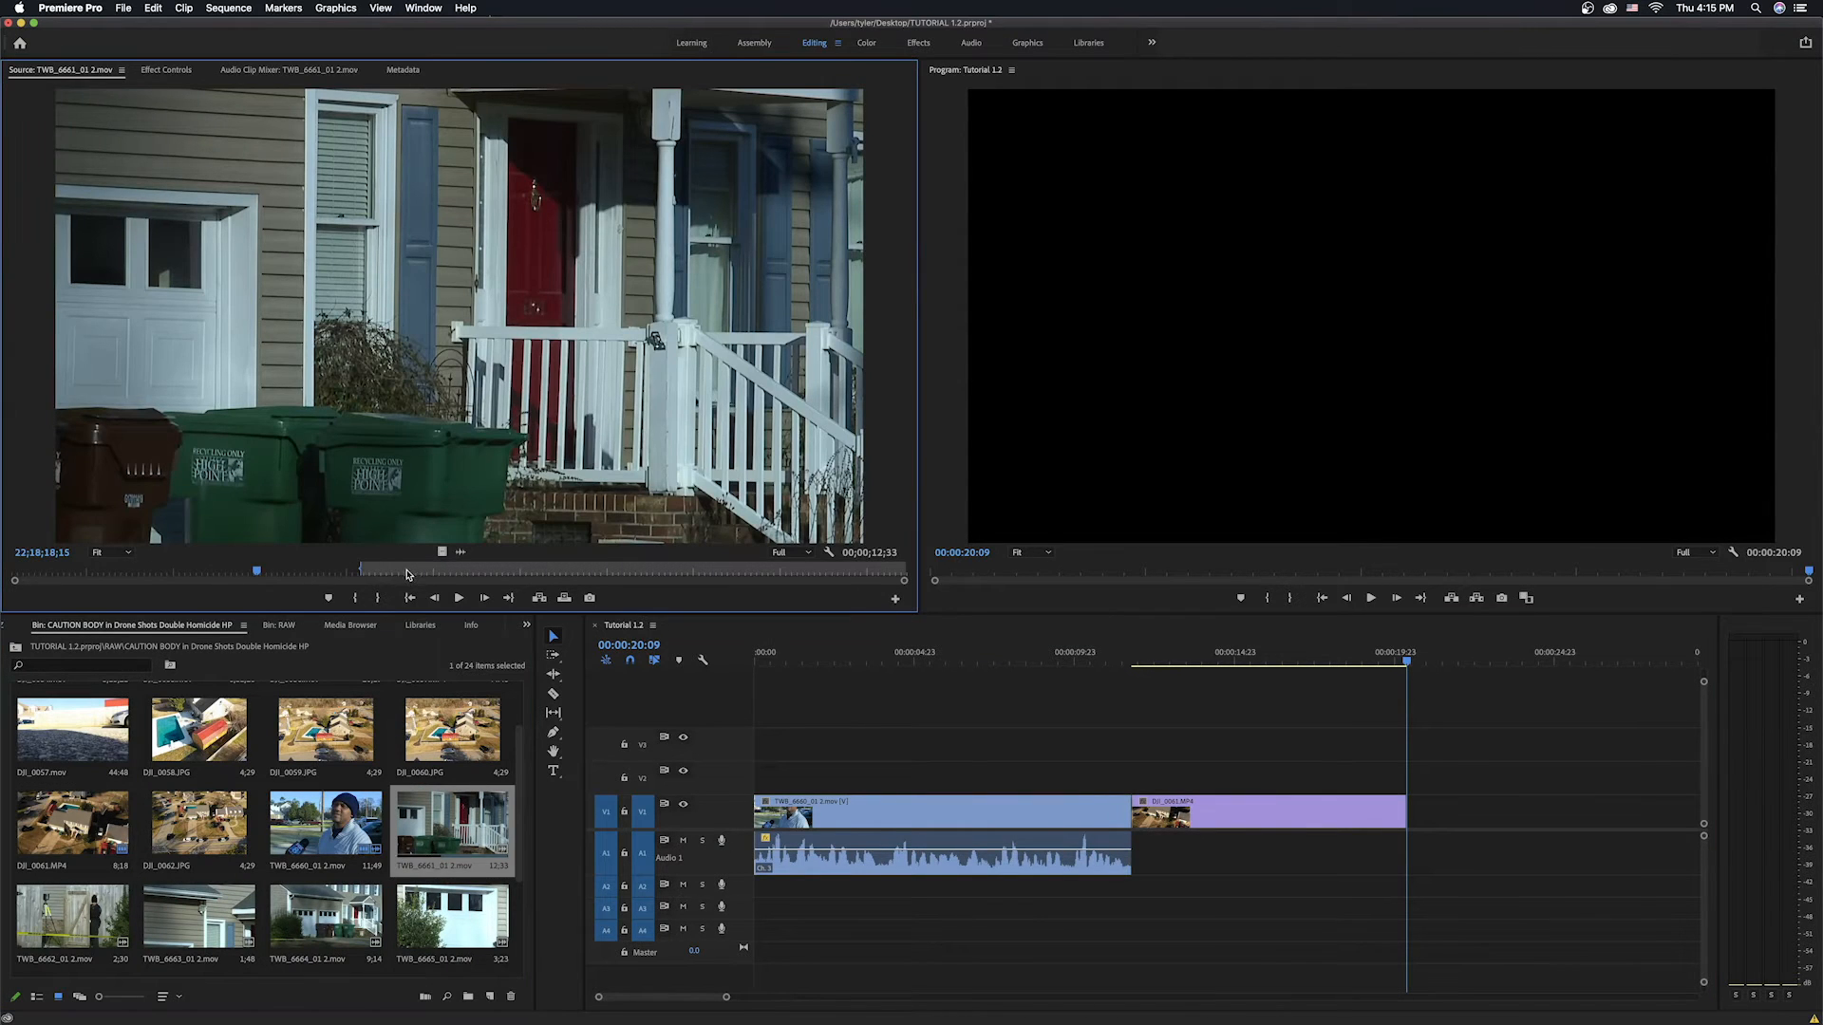
Scrub through and play TWB_6661_01 2.mov in the source monitor to preview it.
{"action": "left_click", "coordinate": [376, 573]}
{"action": "key", "text": "space"}
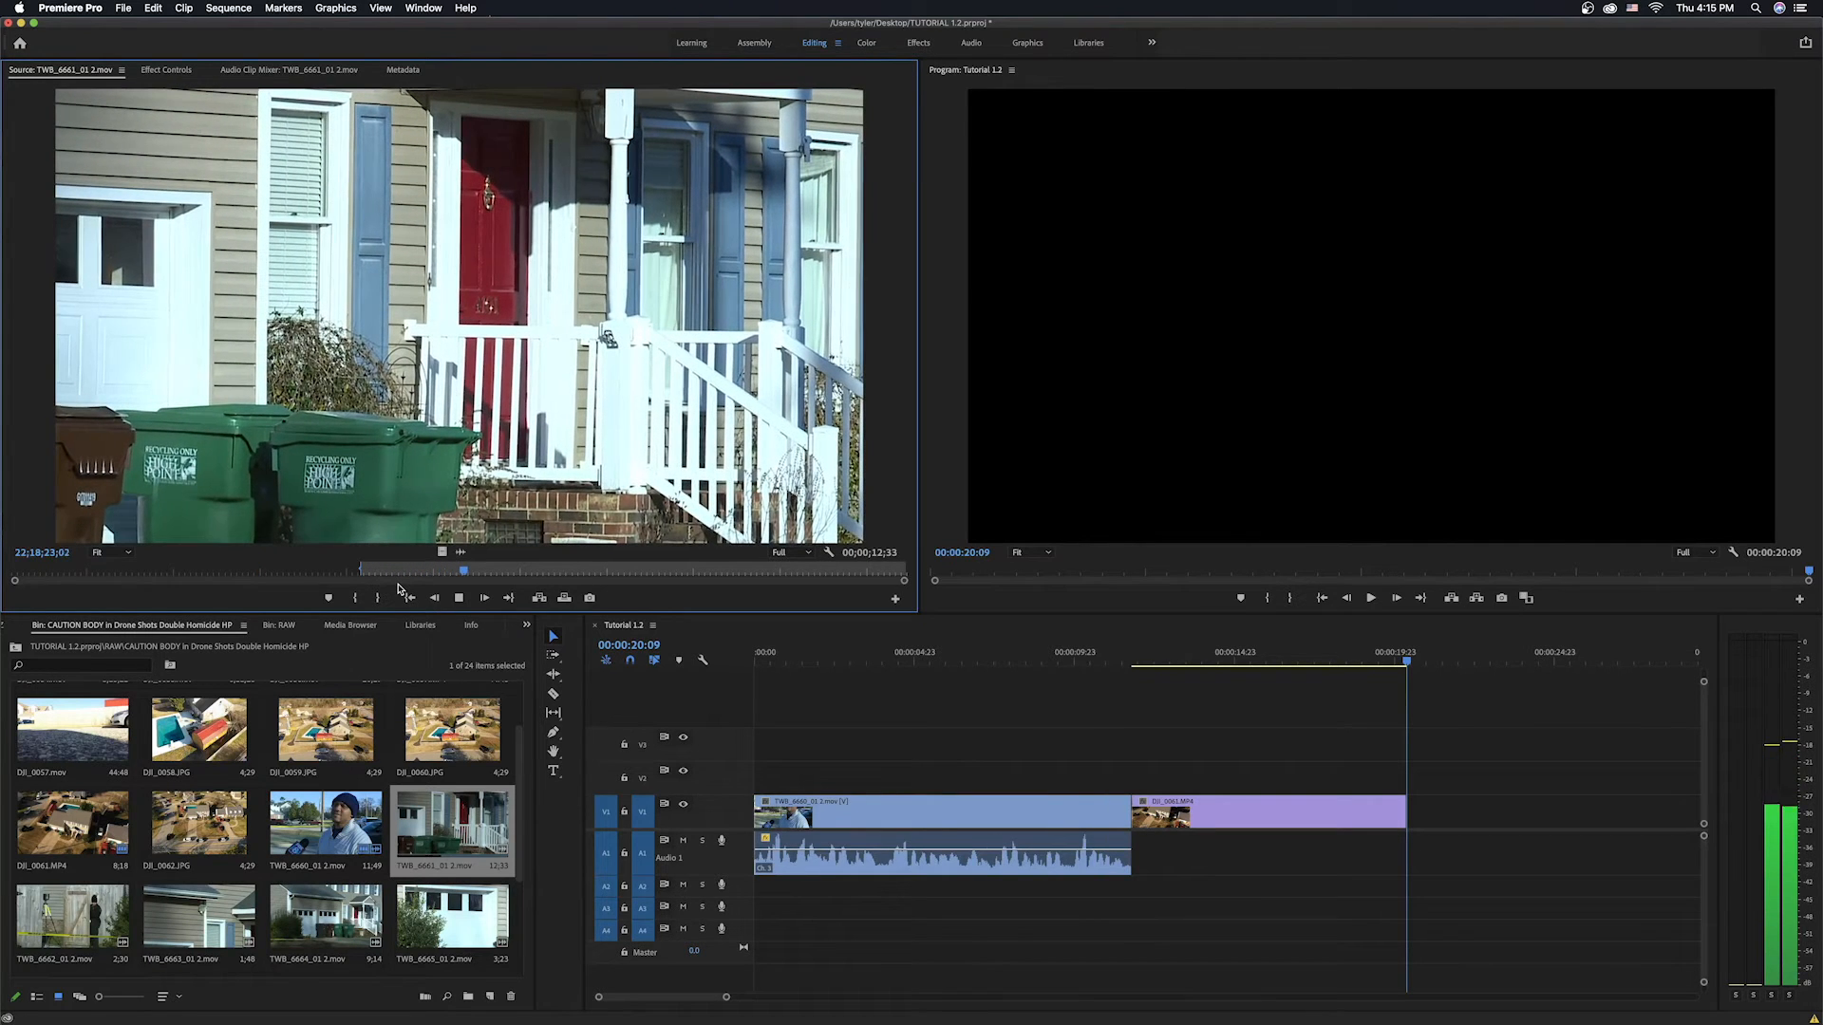
{"action": "key", "text": "space"}
{"action": "left_click", "coordinate": [48, 572]}
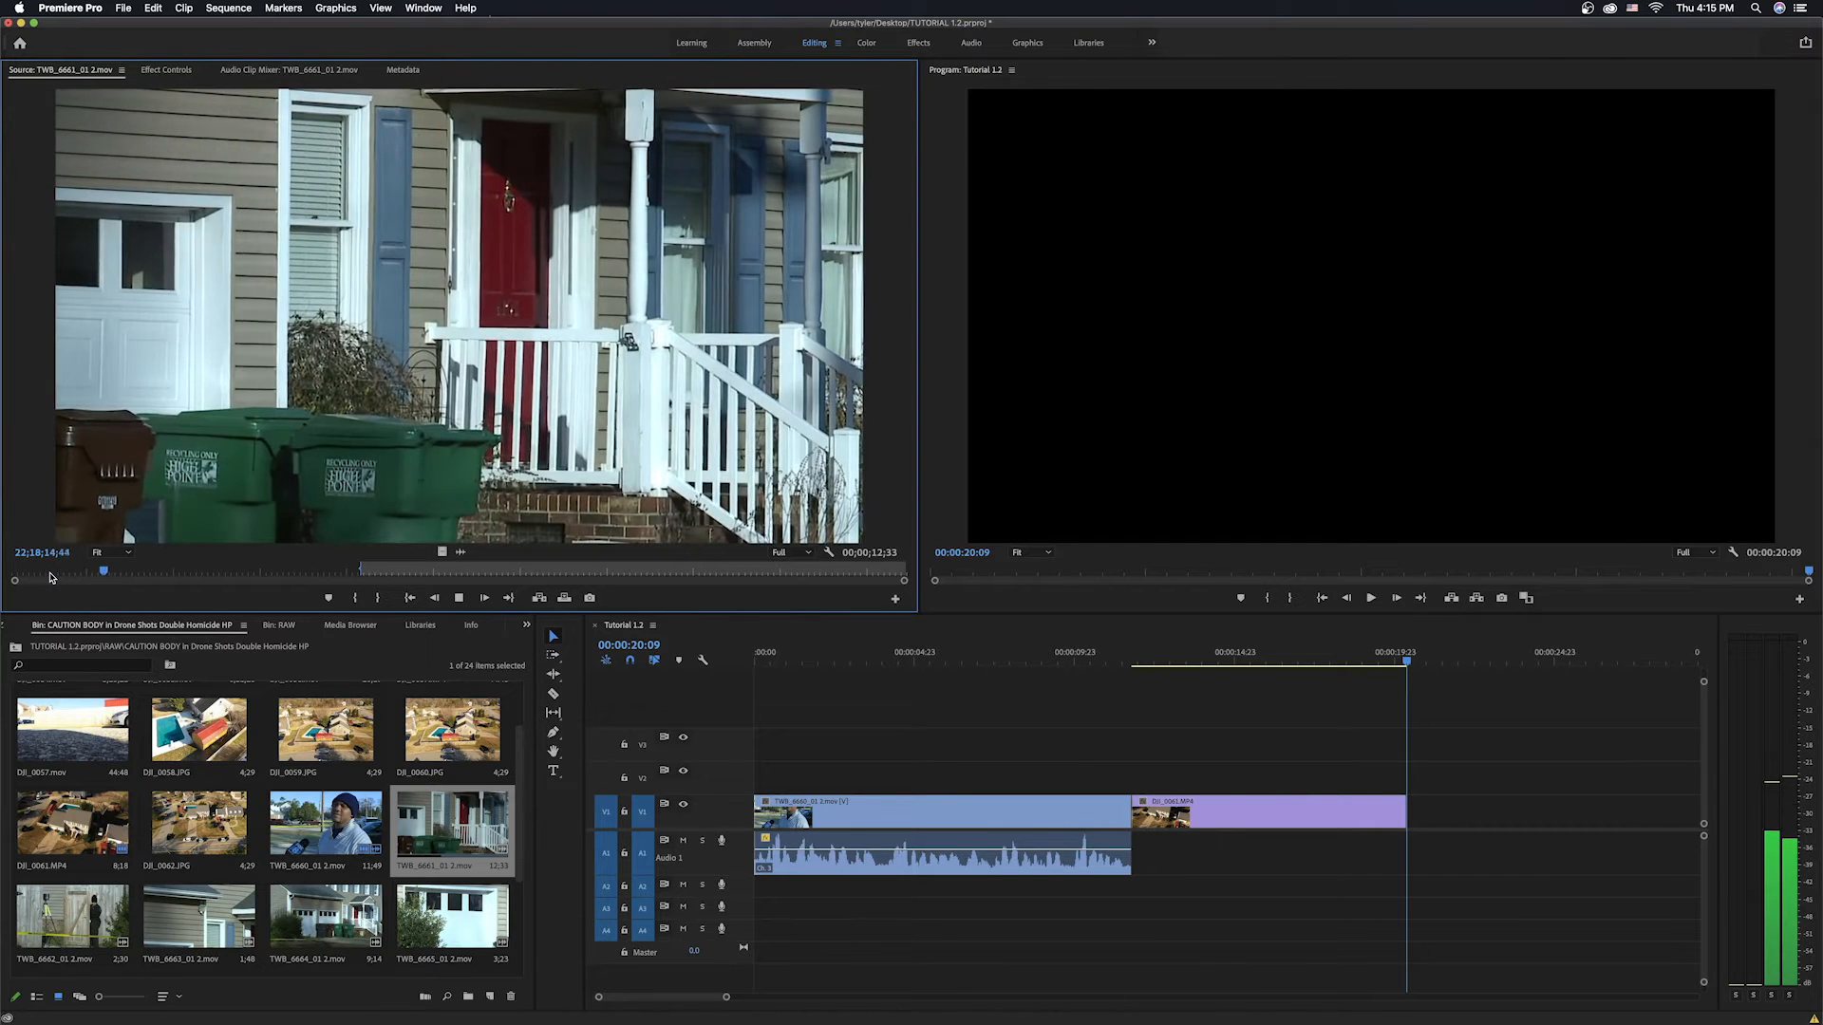
{"action": "key", "text": "space"}
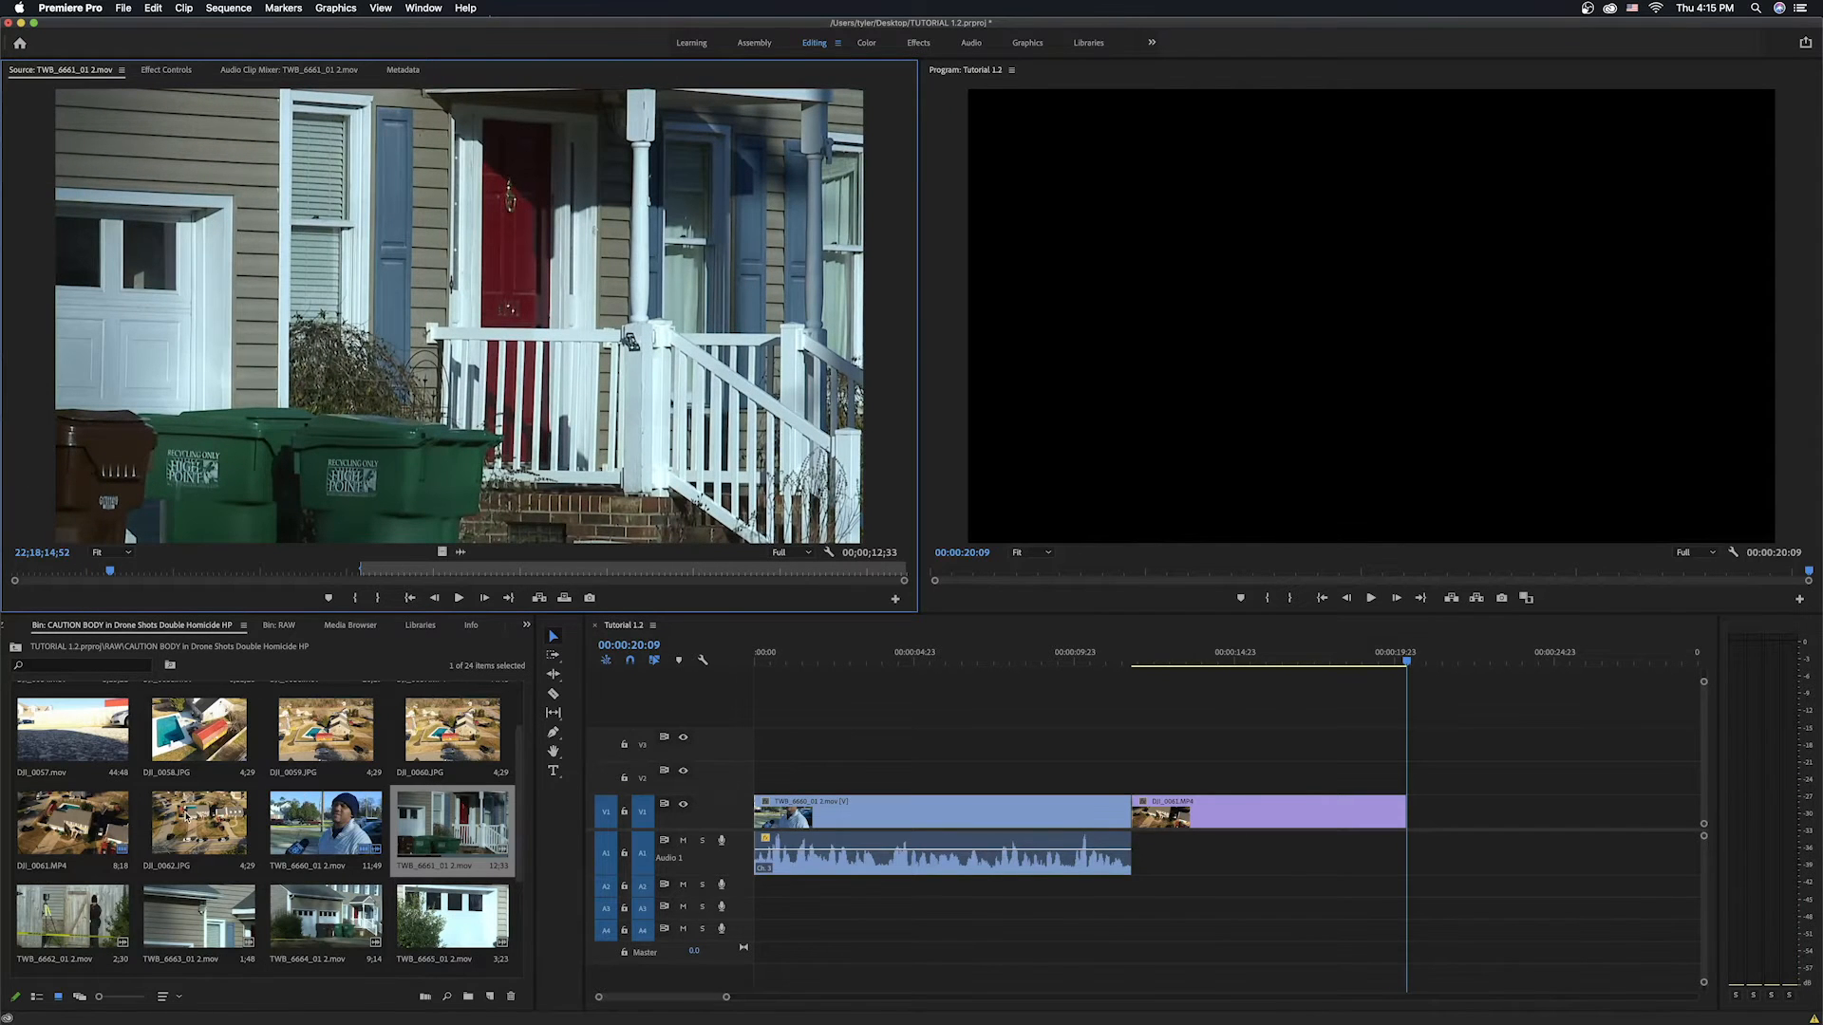
Open TWB_6664_01 2.mov in the source monitor and play it from near its start.
{"action": "scroll", "coordinate": [521, 836], "scroll_direction": "down", "scroll_amount": 2}
{"action": "scroll", "coordinate": [520, 836], "scroll_direction": "down", "scroll_amount": 2}
{"action": "left_click", "coordinate": [319, 781]}
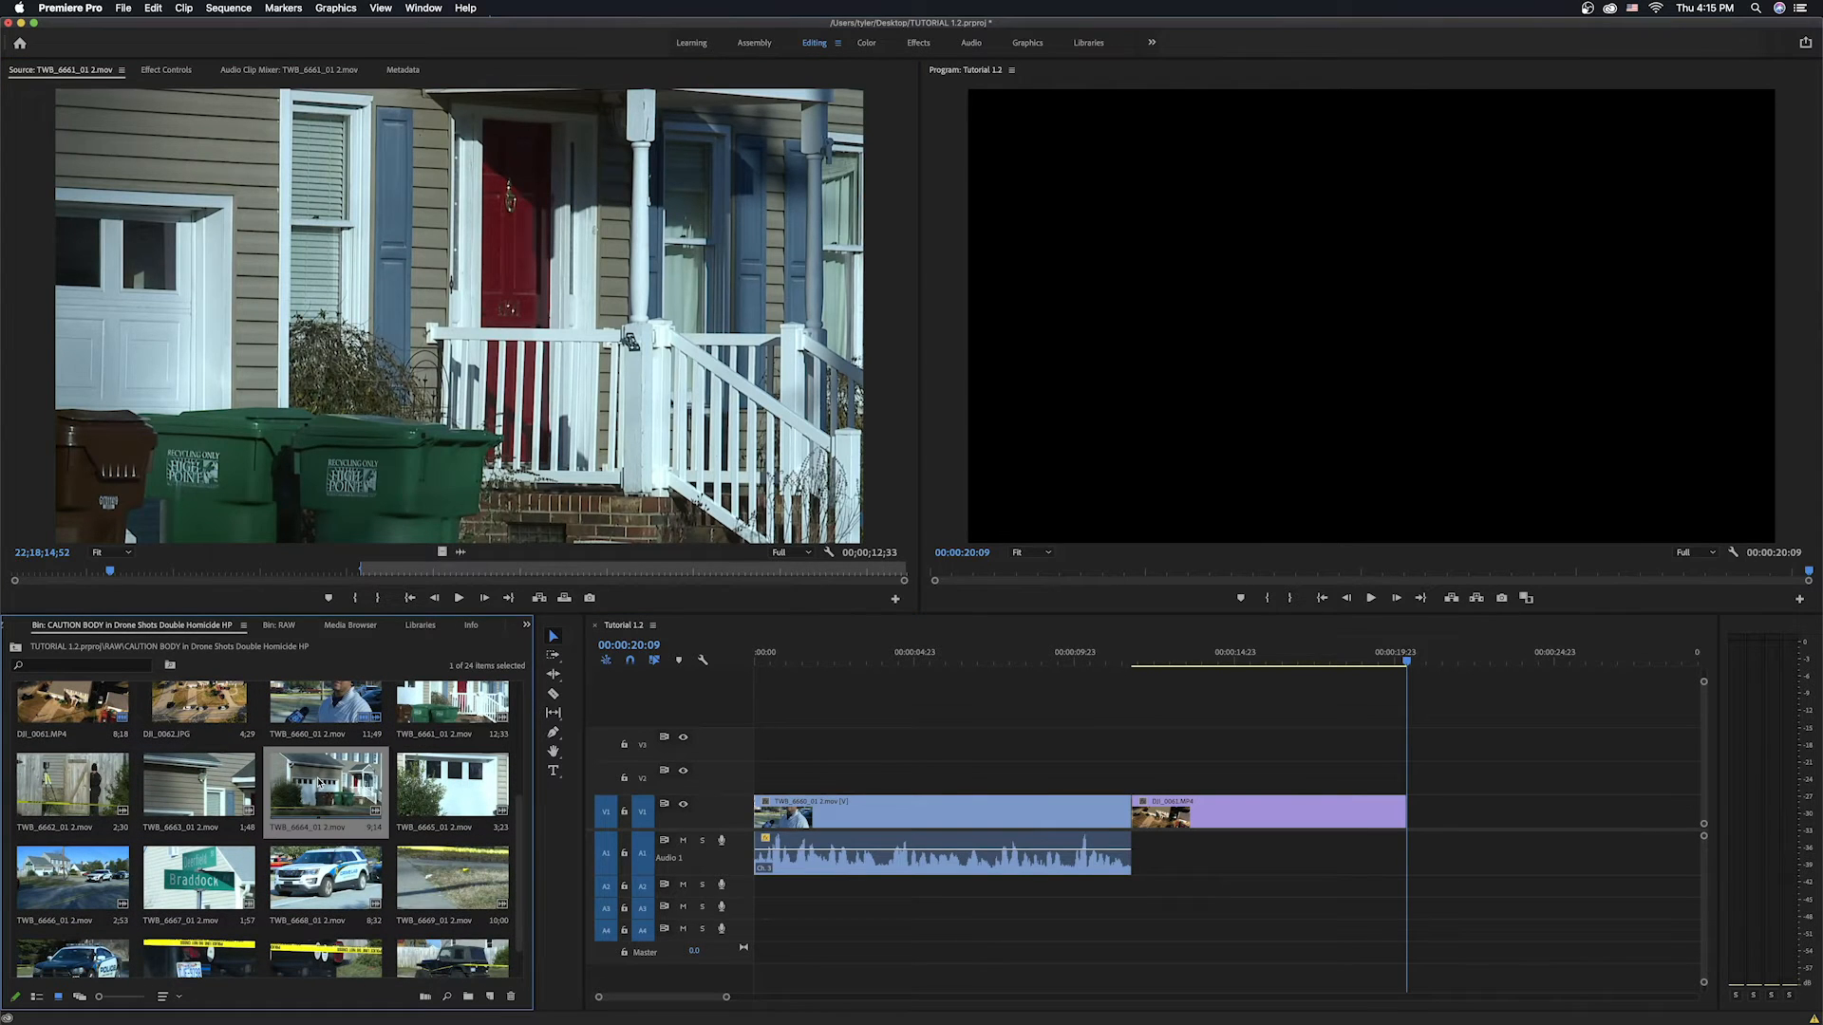
{"action": "double_click", "coordinate": [319, 781]}
{"action": "left_click_drag", "start_coordinate": [153, 573], "coordinate": [97, 577]}
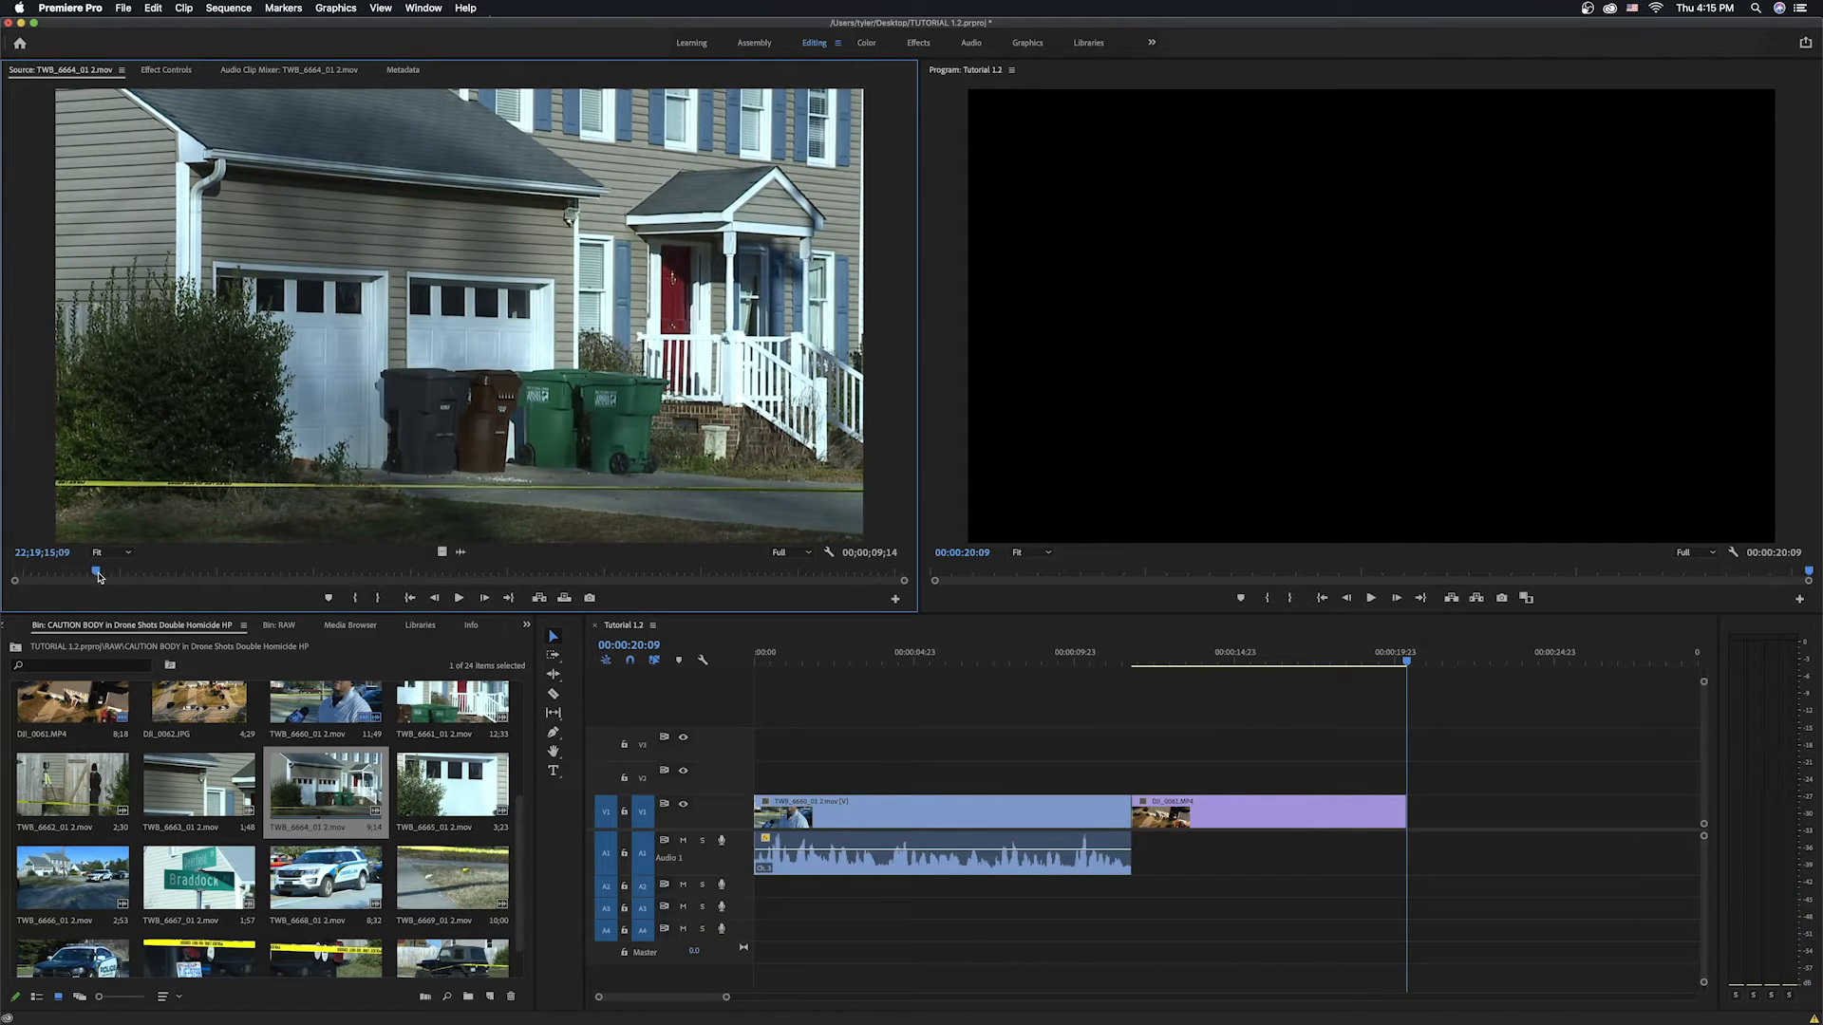
{"action": "key", "text": "space"}
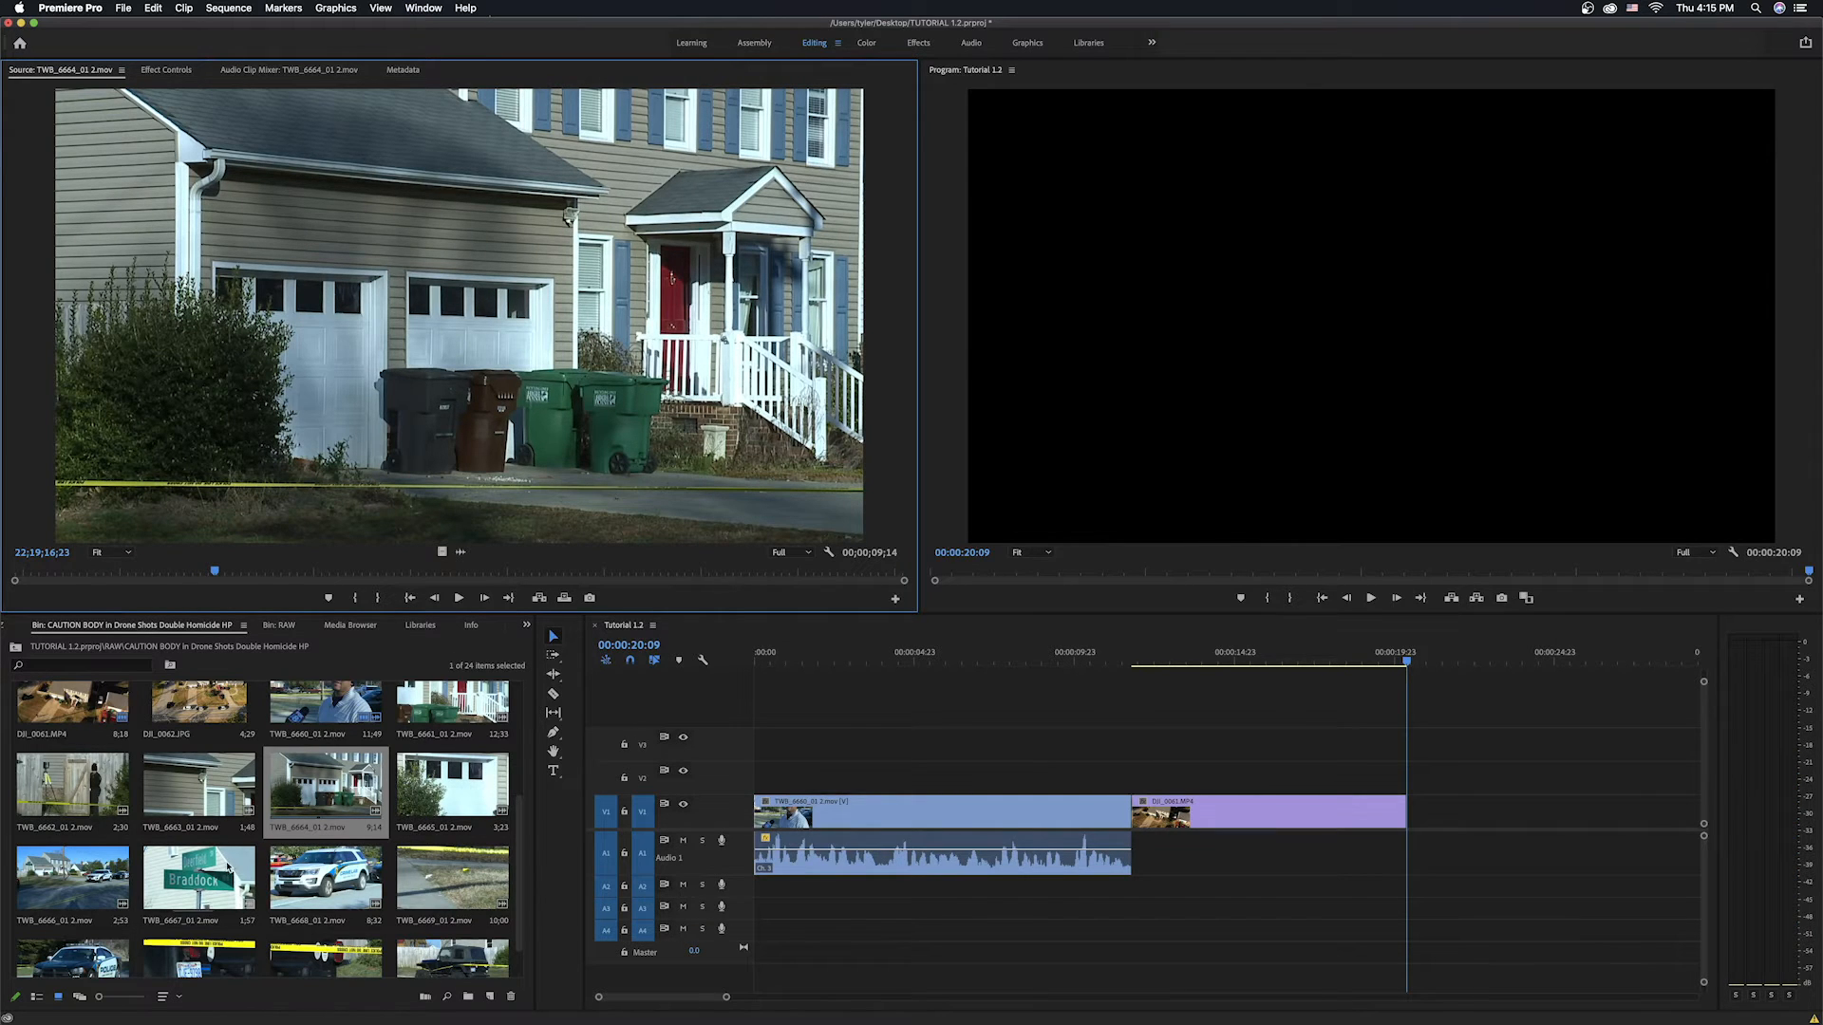
Open TWB_6662_01 2.mov in the source monitor and play part of it.
{"action": "double_click", "coordinate": [54, 795]}
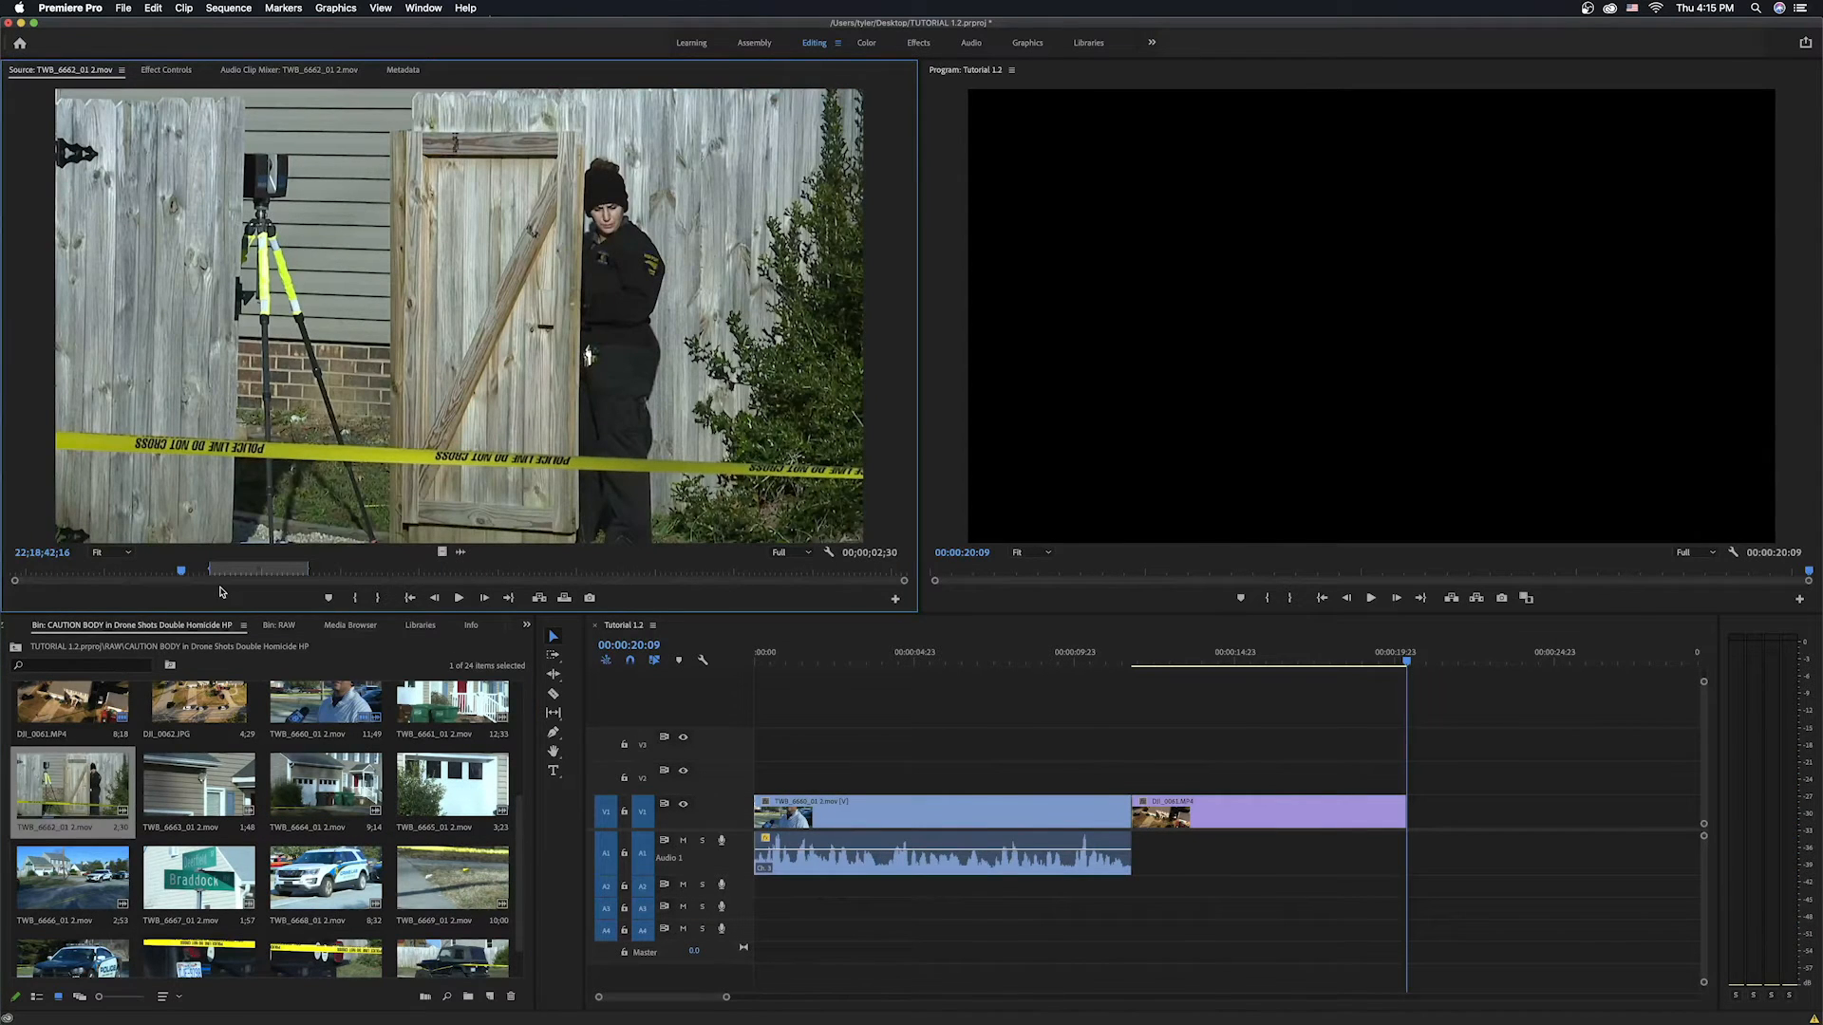
{"action": "key", "text": "space"}
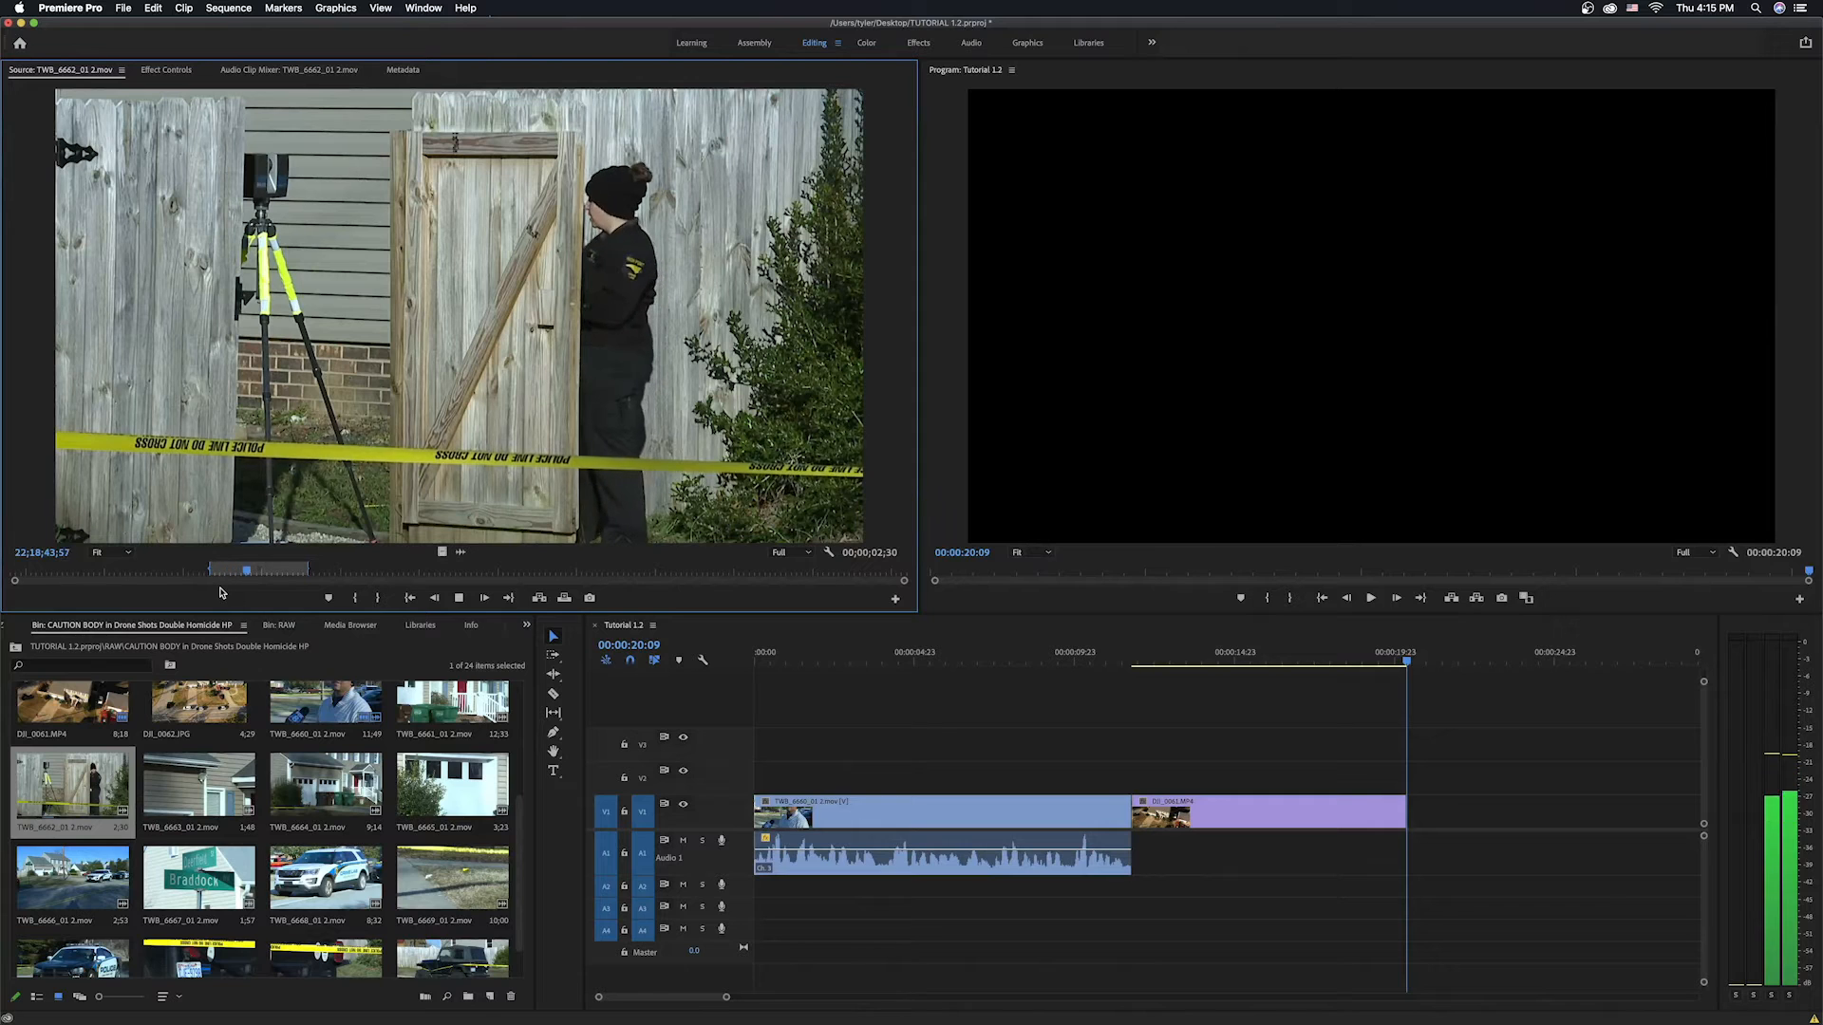
{"action": "key", "text": "space"}
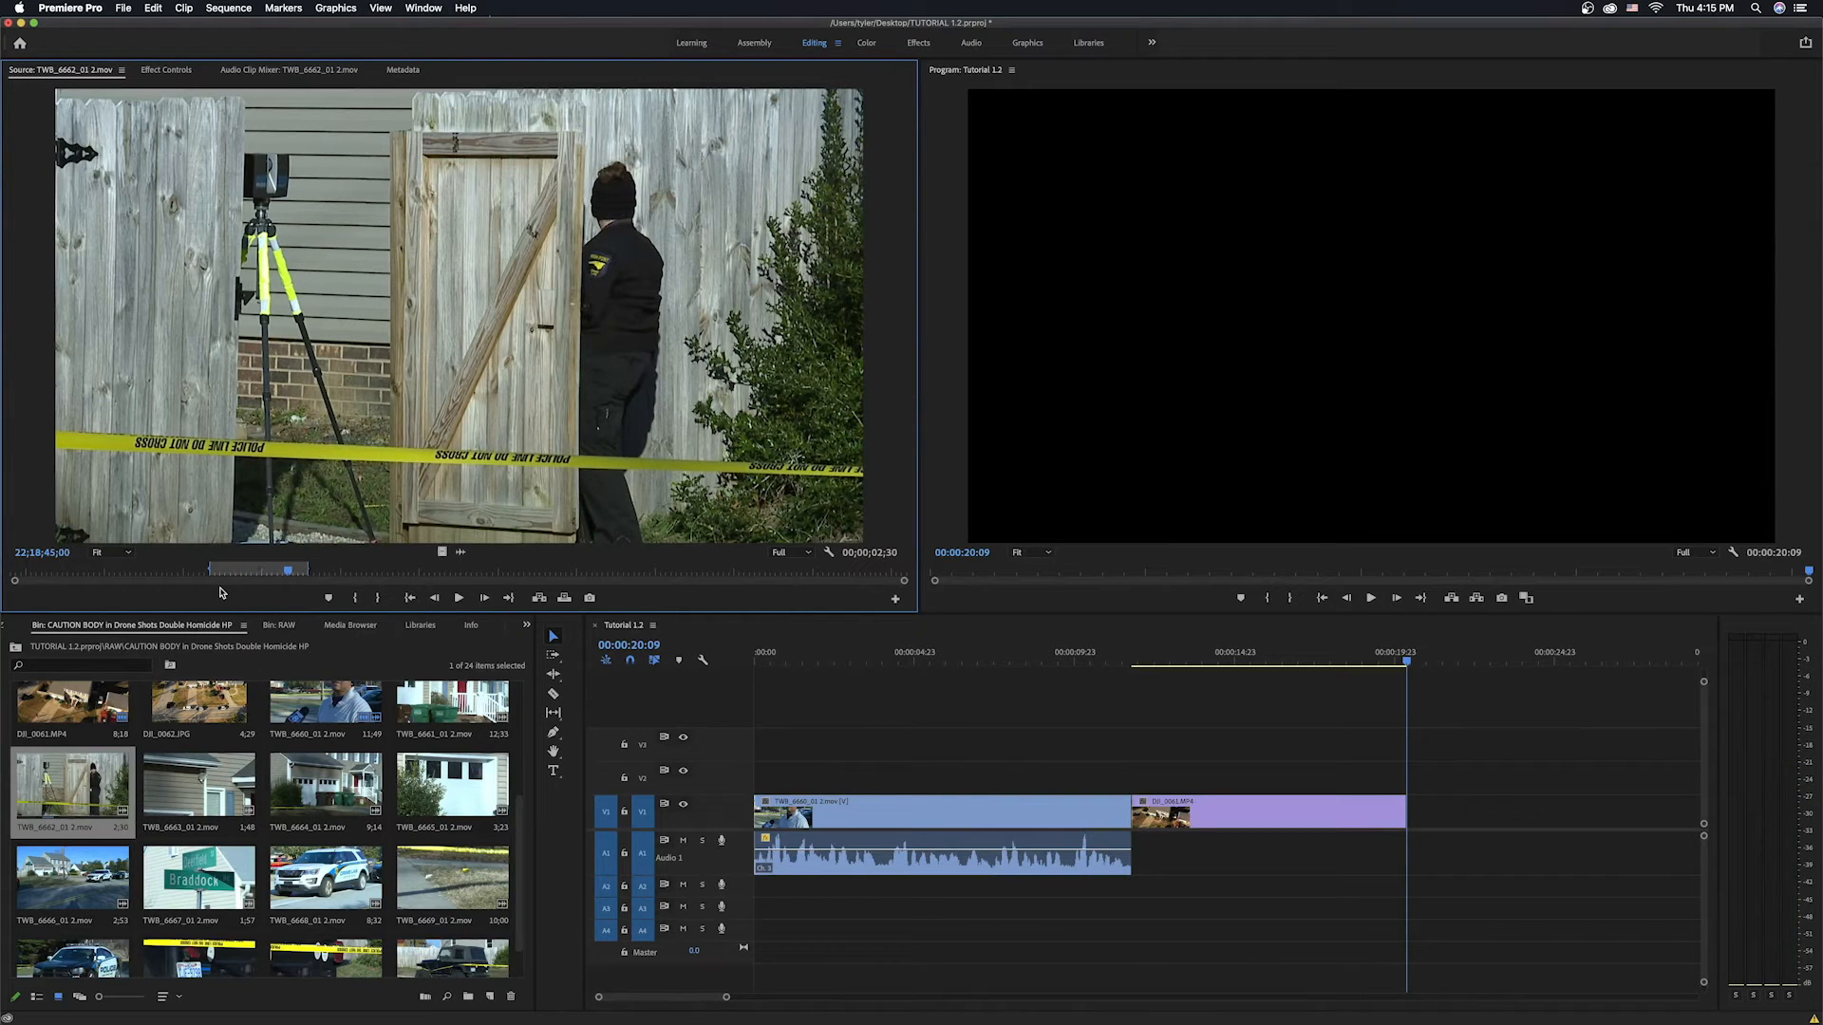
Overwrite TWB_6662_01 2.mov at the end of the sequence and delete it again.
{"action": "key", "text": "period"}
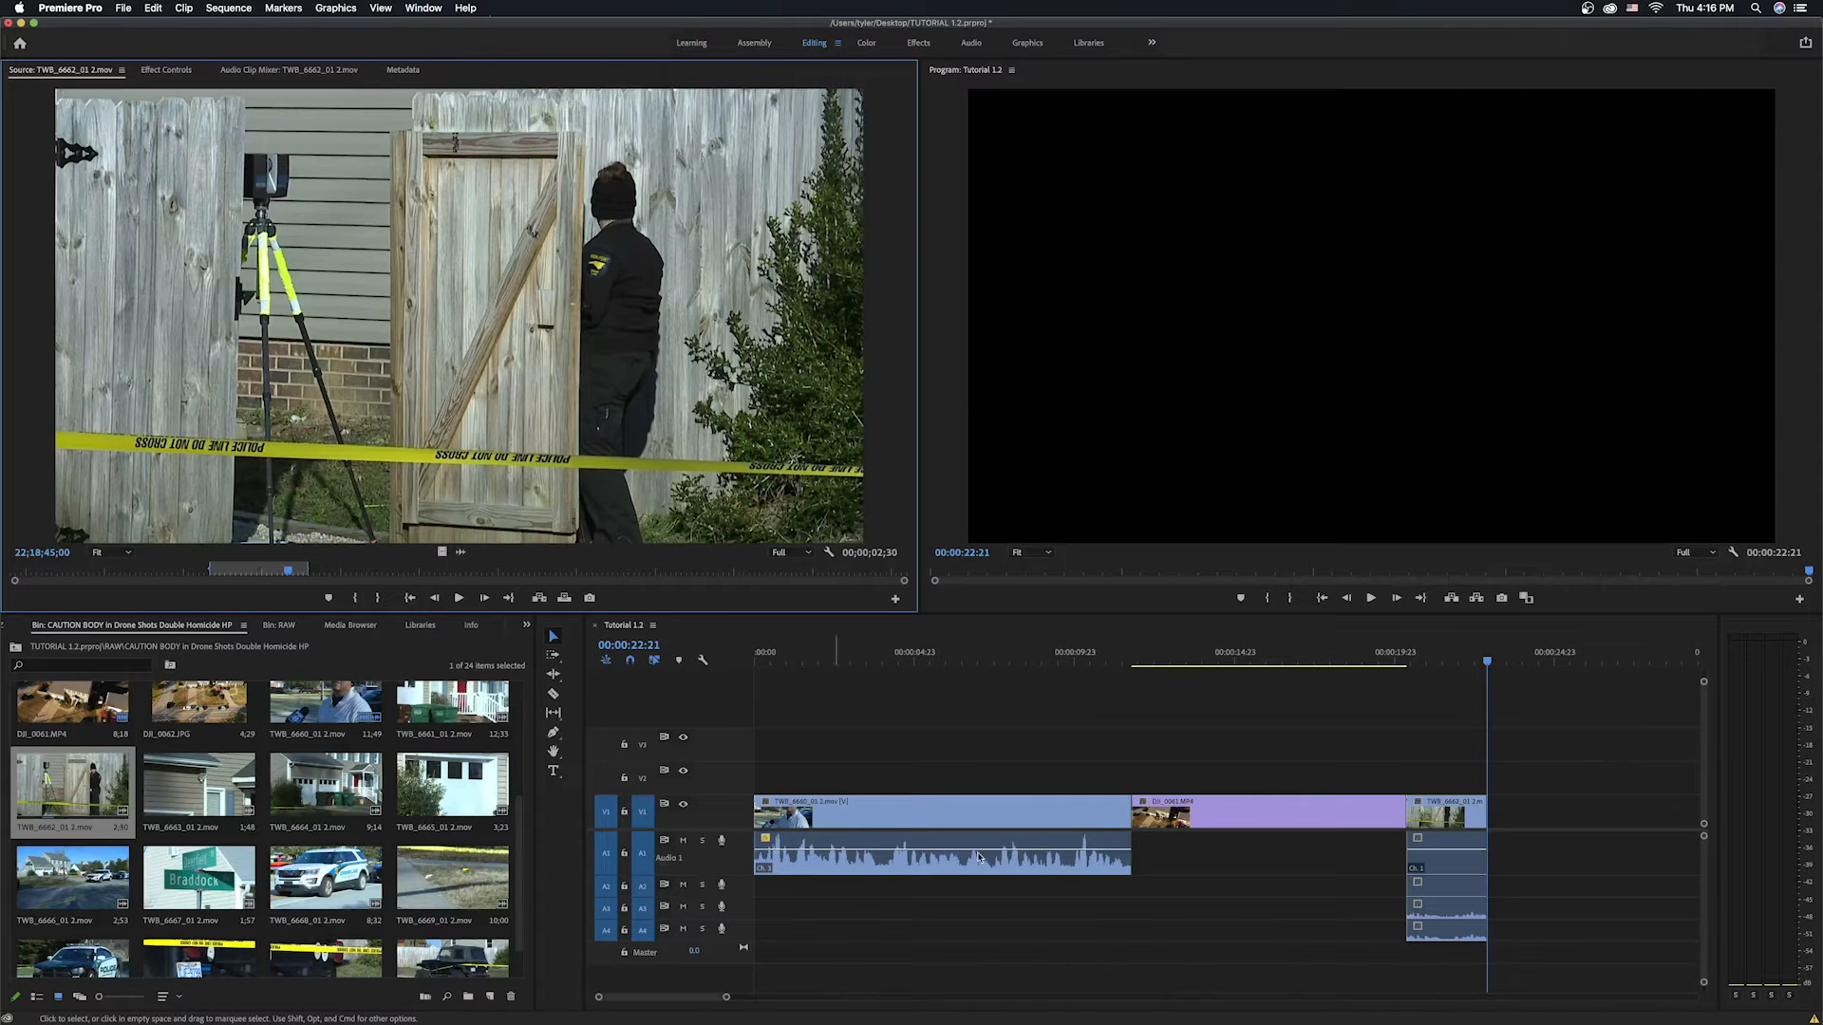
{"action": "left_click", "coordinate": [1463, 934]}
{"action": "key", "text": "Delete"}
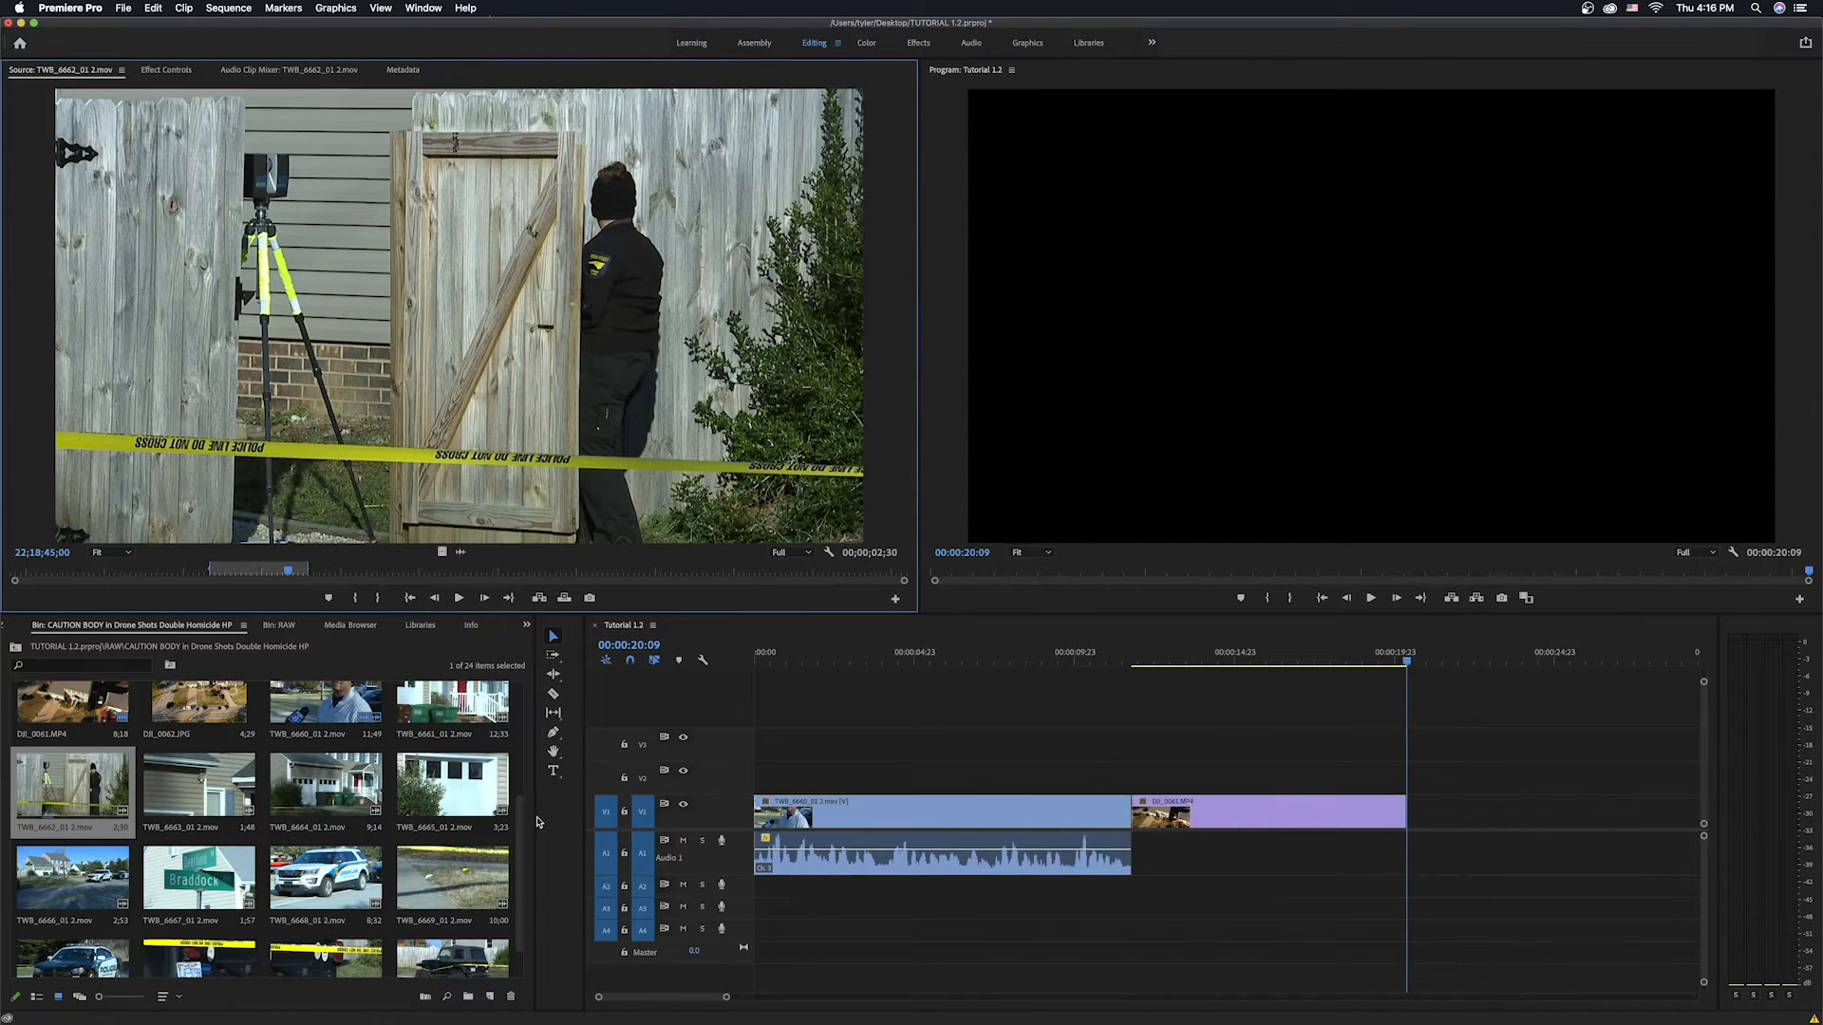
Reassign the source audio track patches and try overwriting the clip again, undoing that edit.
{"action": "left_click", "coordinate": [613, 865]}
{"action": "left_click", "coordinate": [608, 888]}
{"action": "left_click", "coordinate": [607, 931]}
{"action": "left_click", "coordinate": [607, 909]}
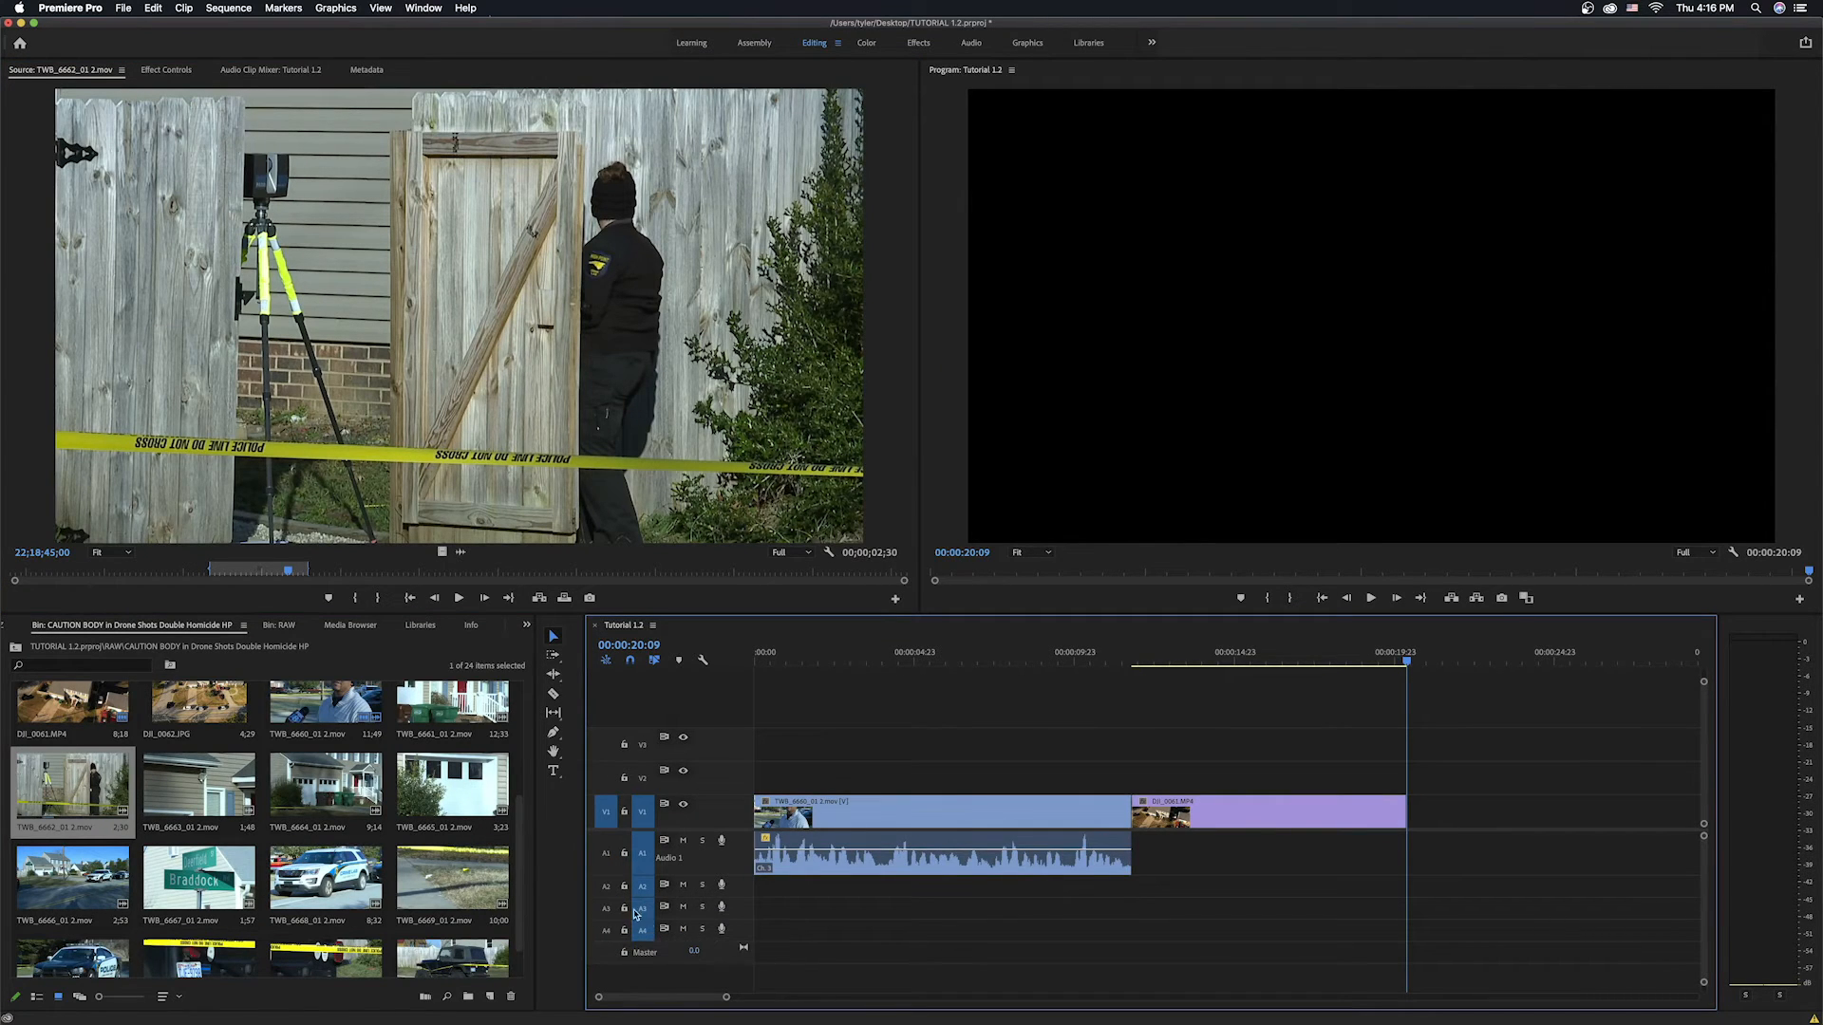
{"action": "left_click", "coordinate": [607, 887]}
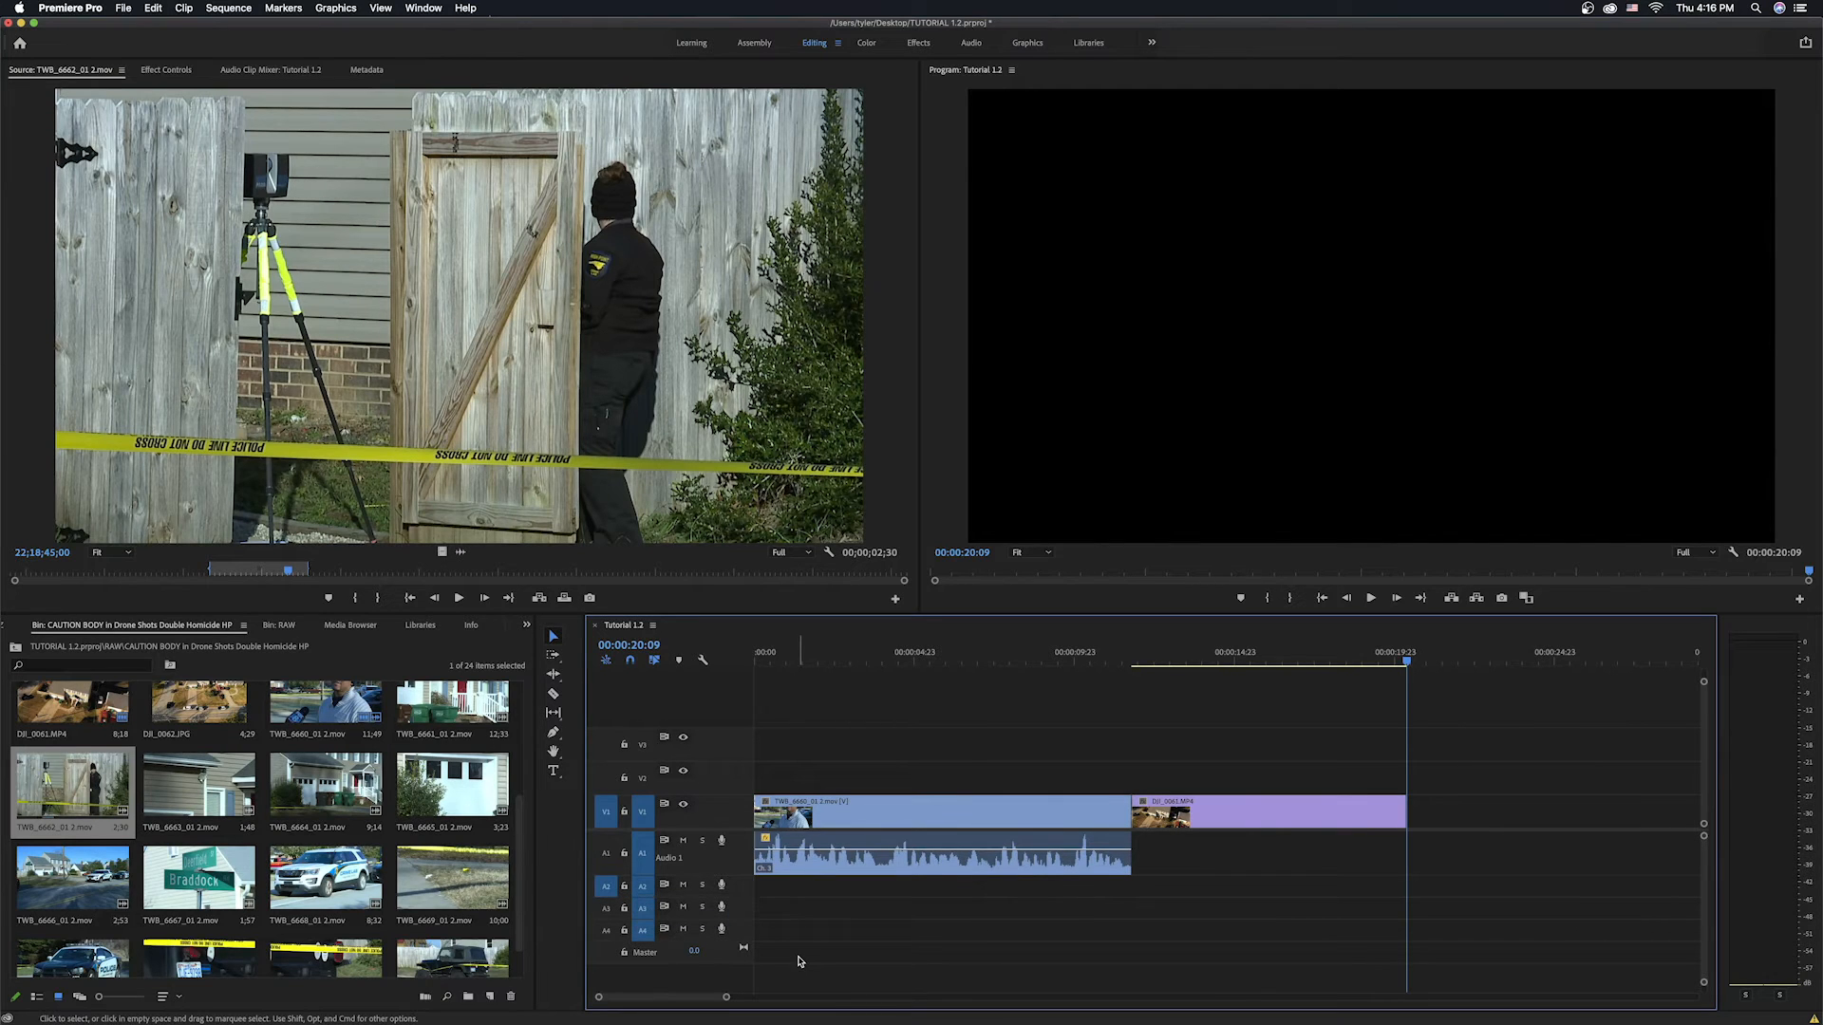
{"action": "key", "text": "period"}
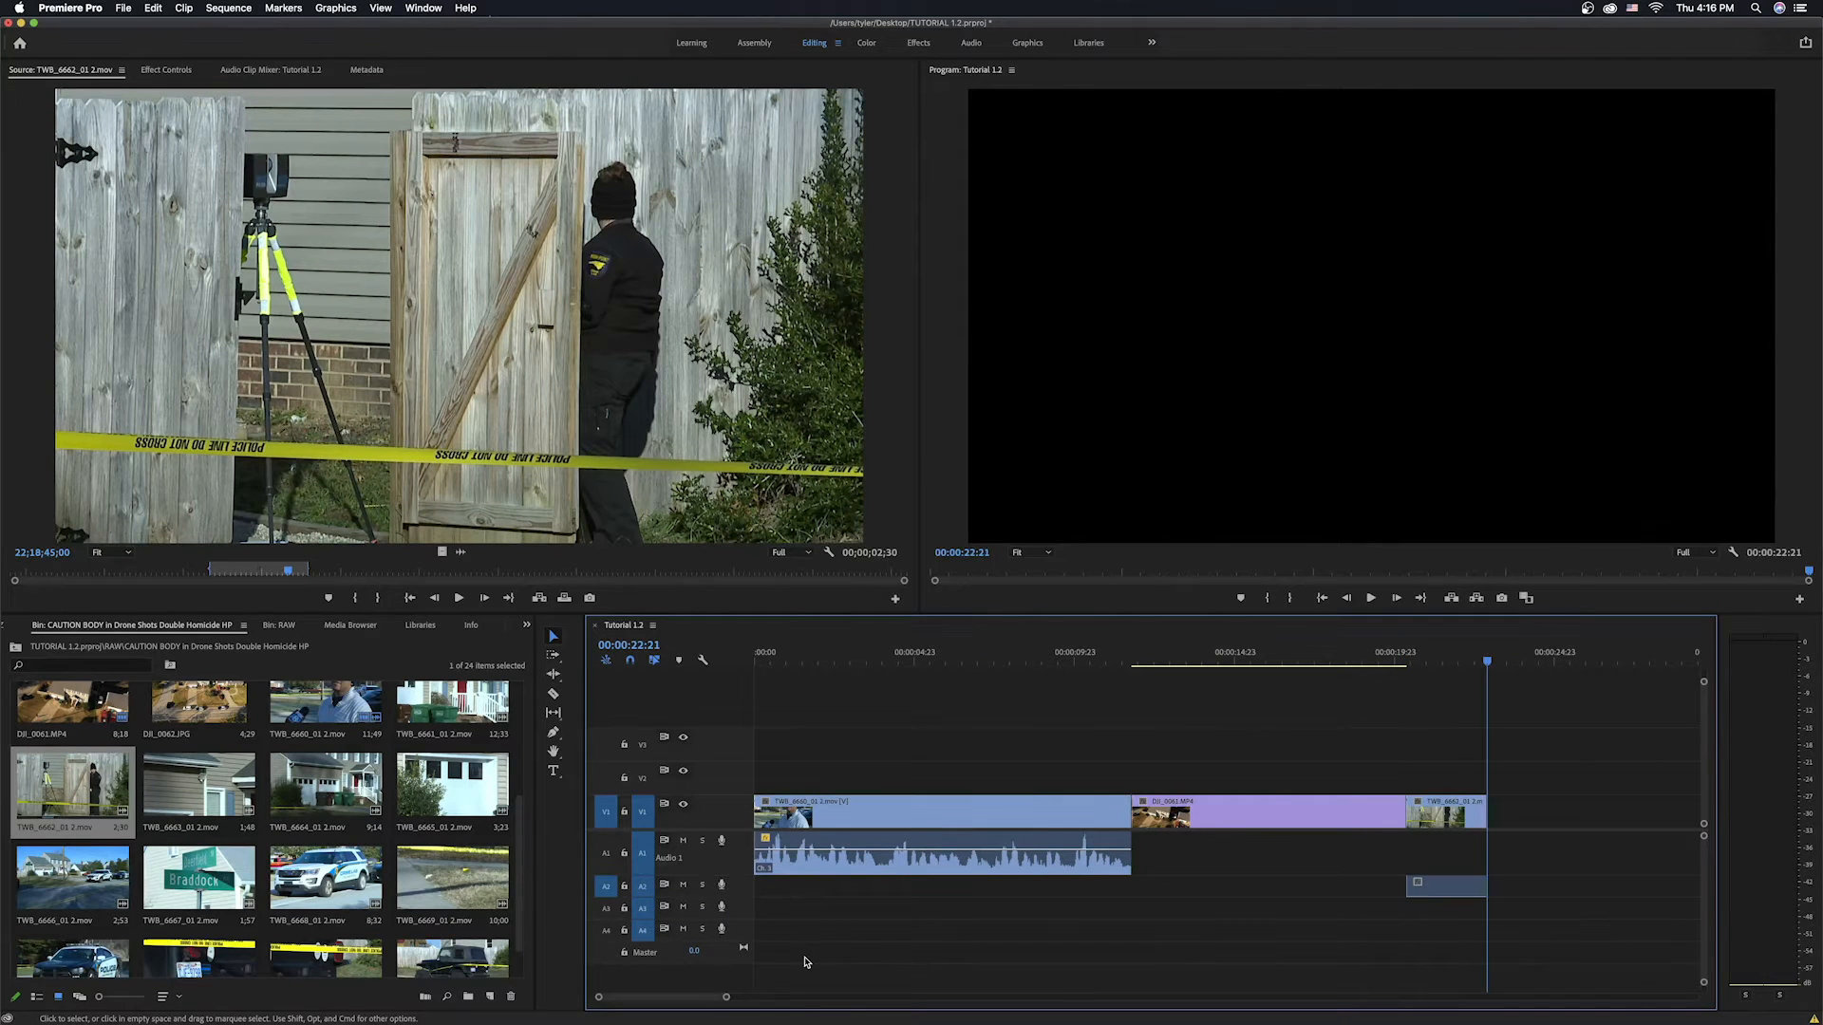
{"action": "key", "text": "super+z"}
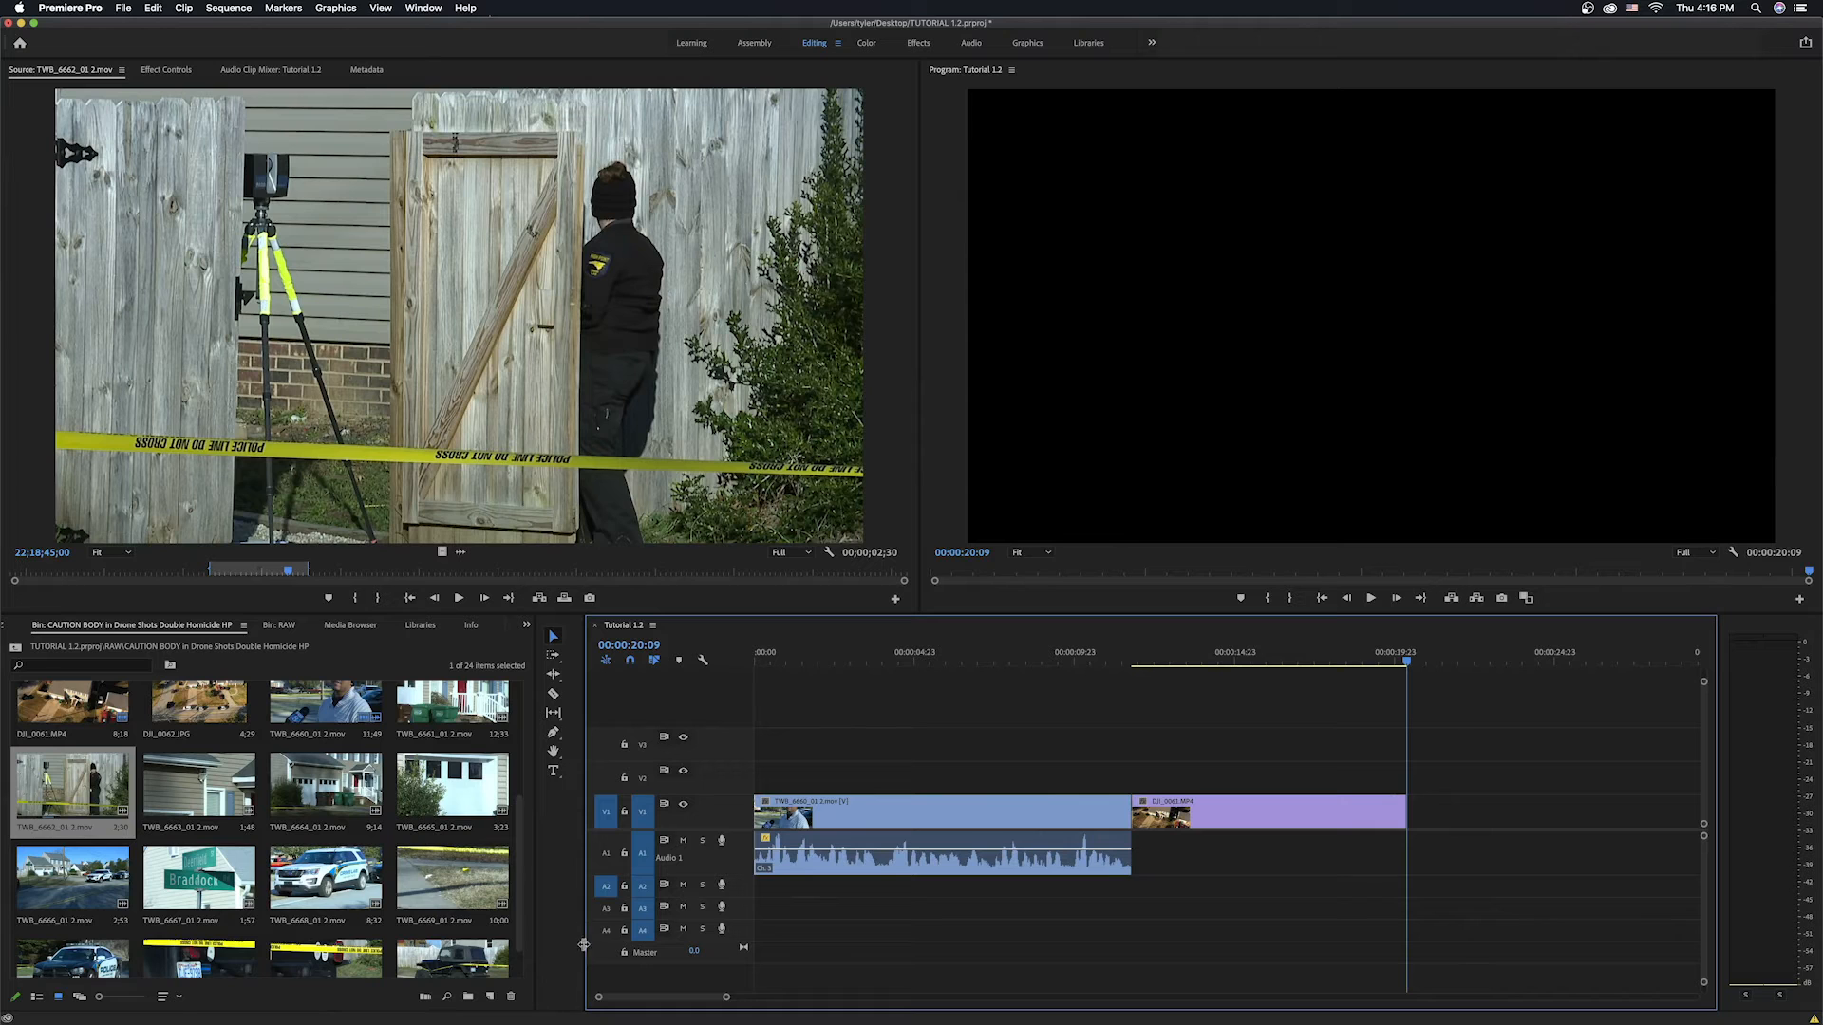
Patch the source audio to track A3 and overwrite TWB_6662_01 2.mov at the end of the sequence.
{"action": "left_click_drag", "start_coordinate": [603, 891], "coordinate": [606, 908]}
{"action": "key", "text": "period"}
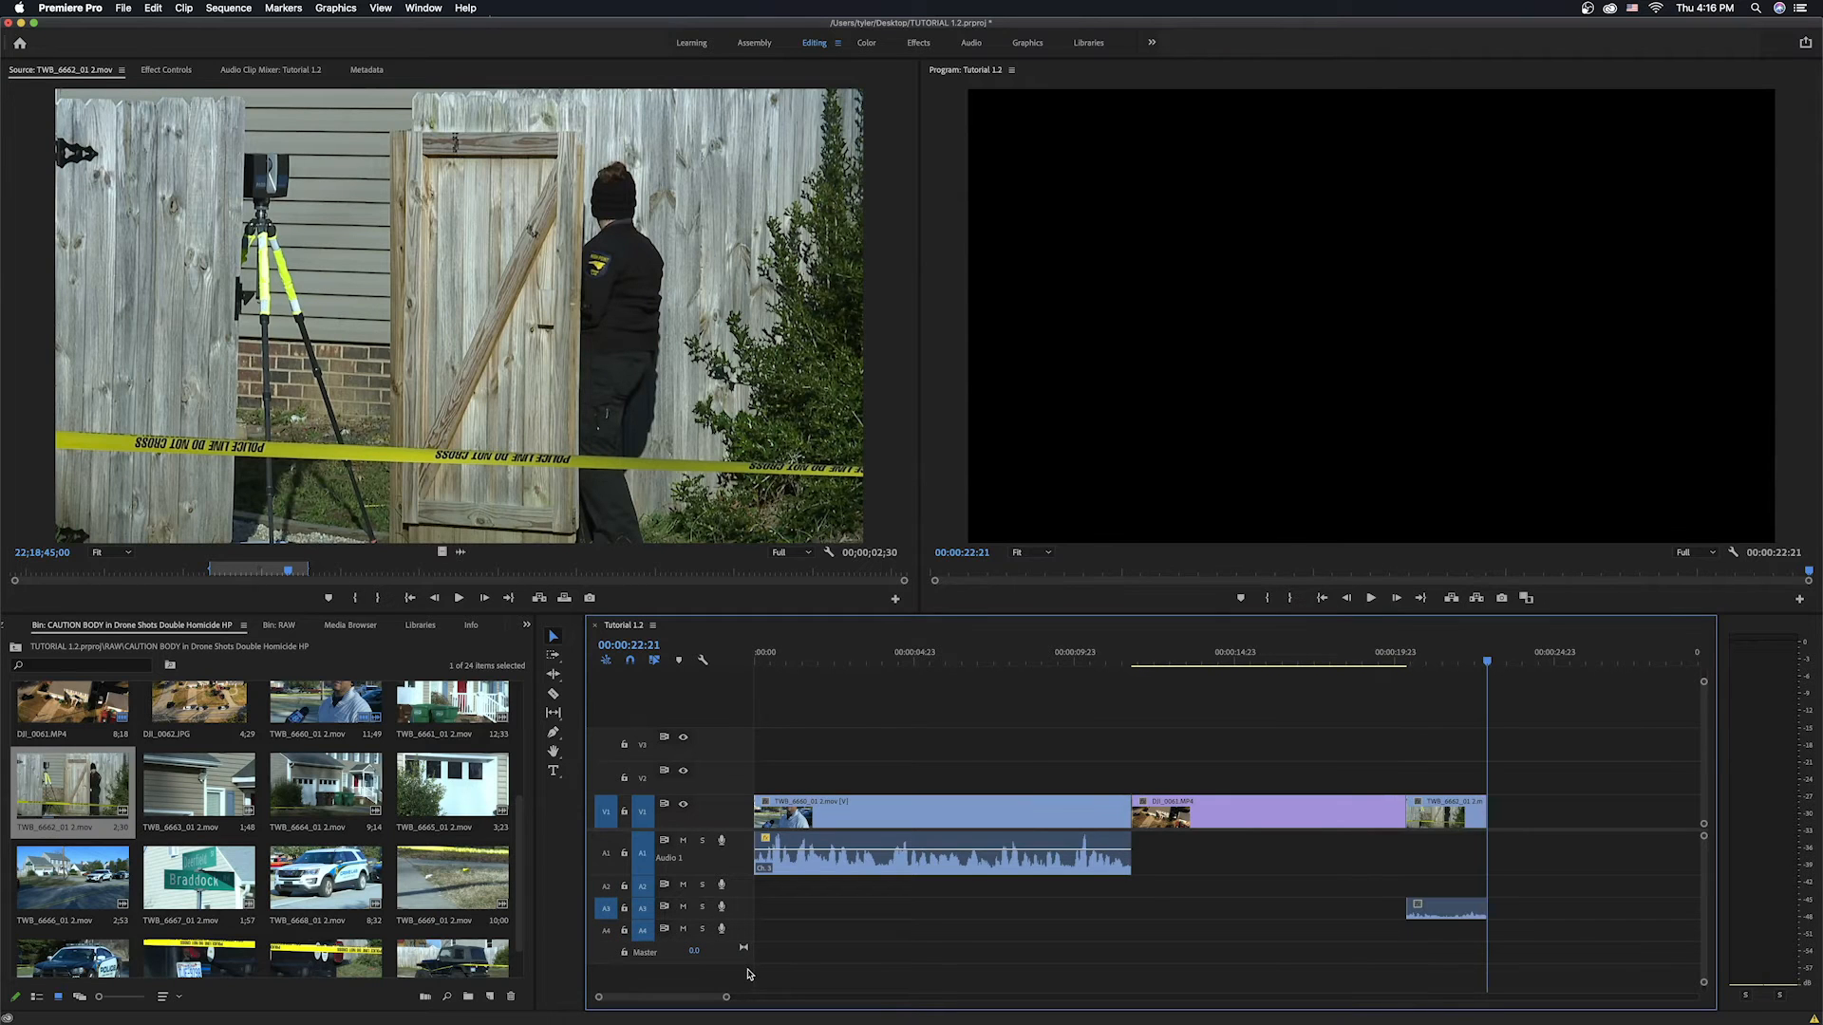
Play back the newly added clip from its start in the sequence.
{"action": "left_click", "coordinate": [1409, 673]}
{"action": "key", "text": "space"}
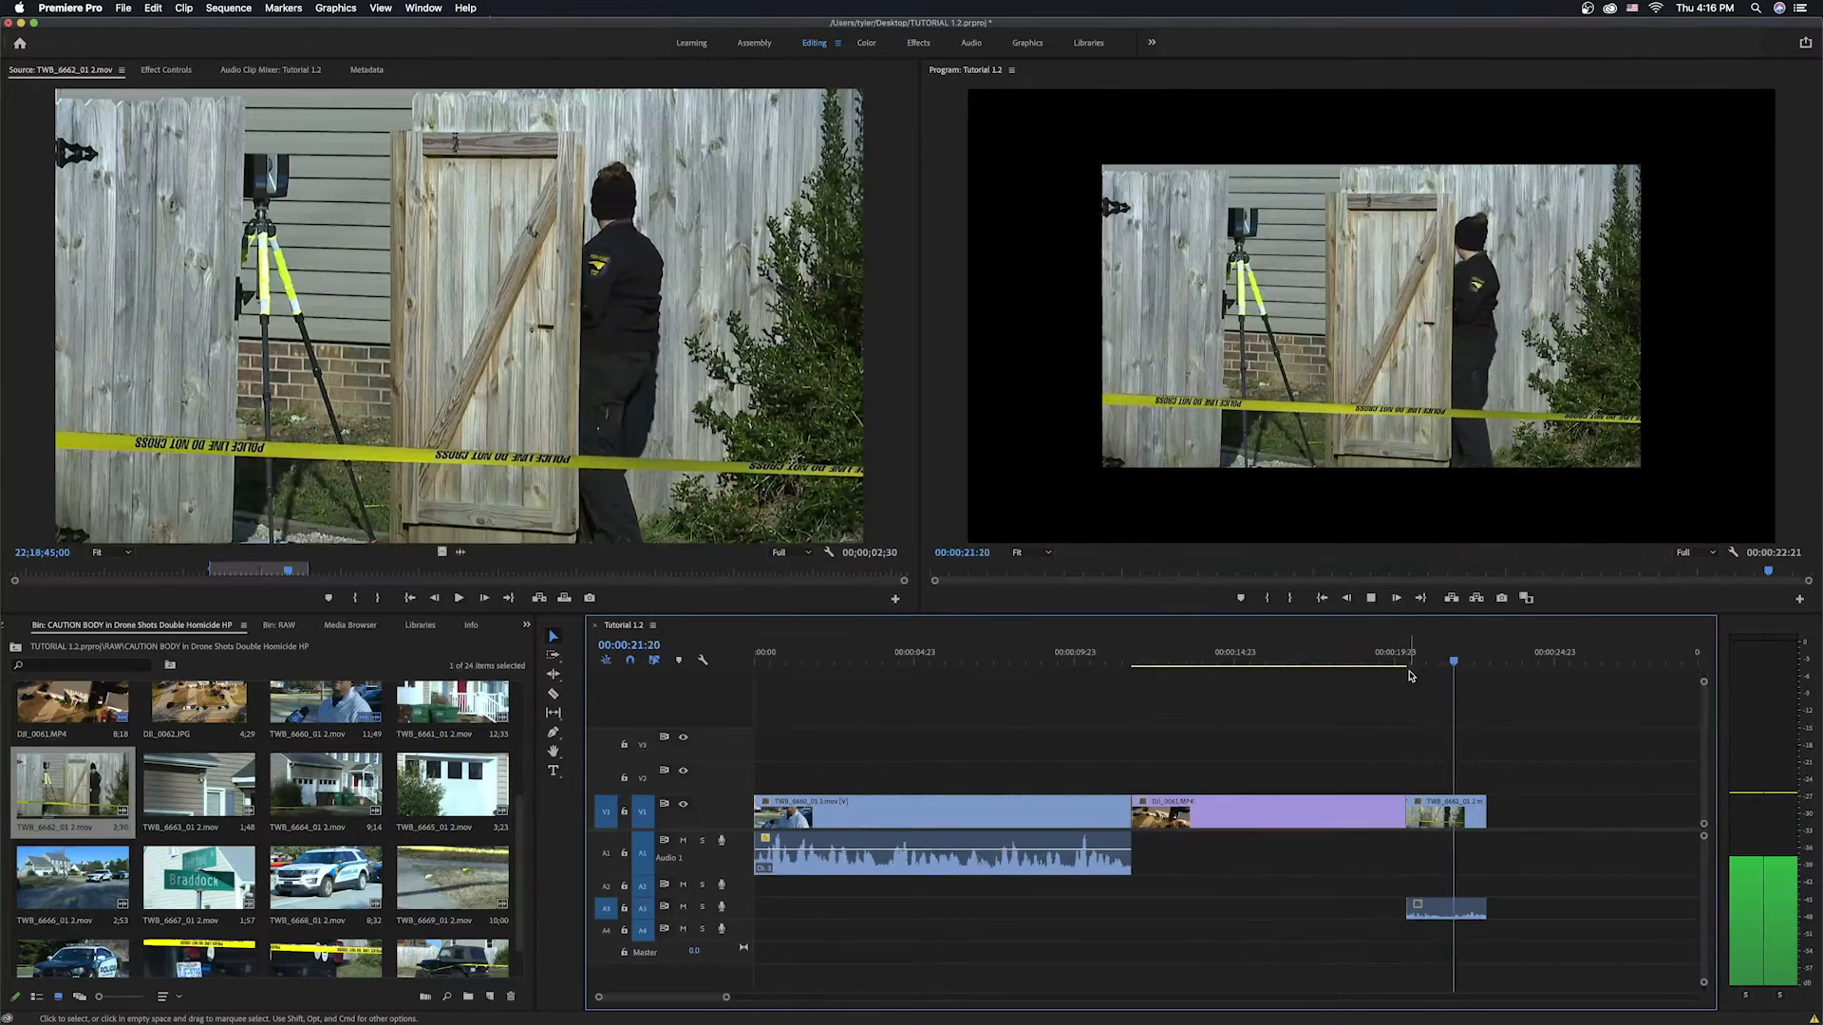
{"action": "key", "text": "space"}
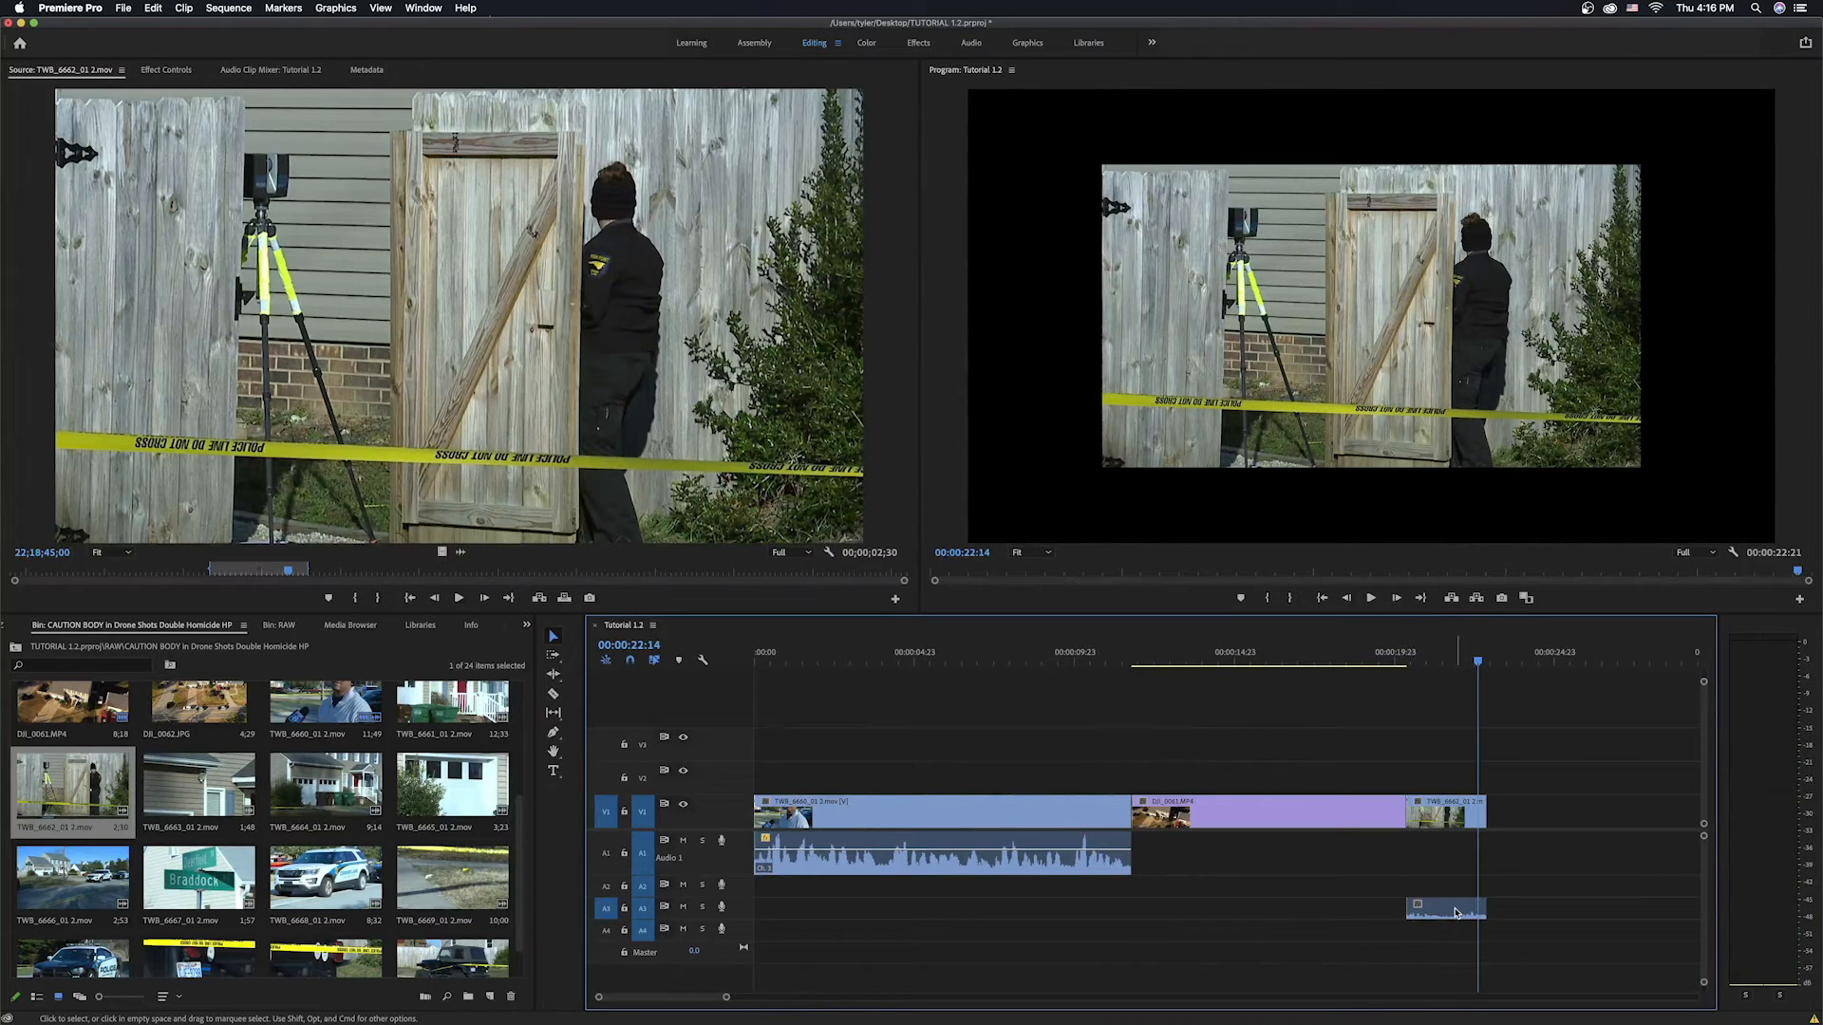
{"action": "key", "text": "Down"}
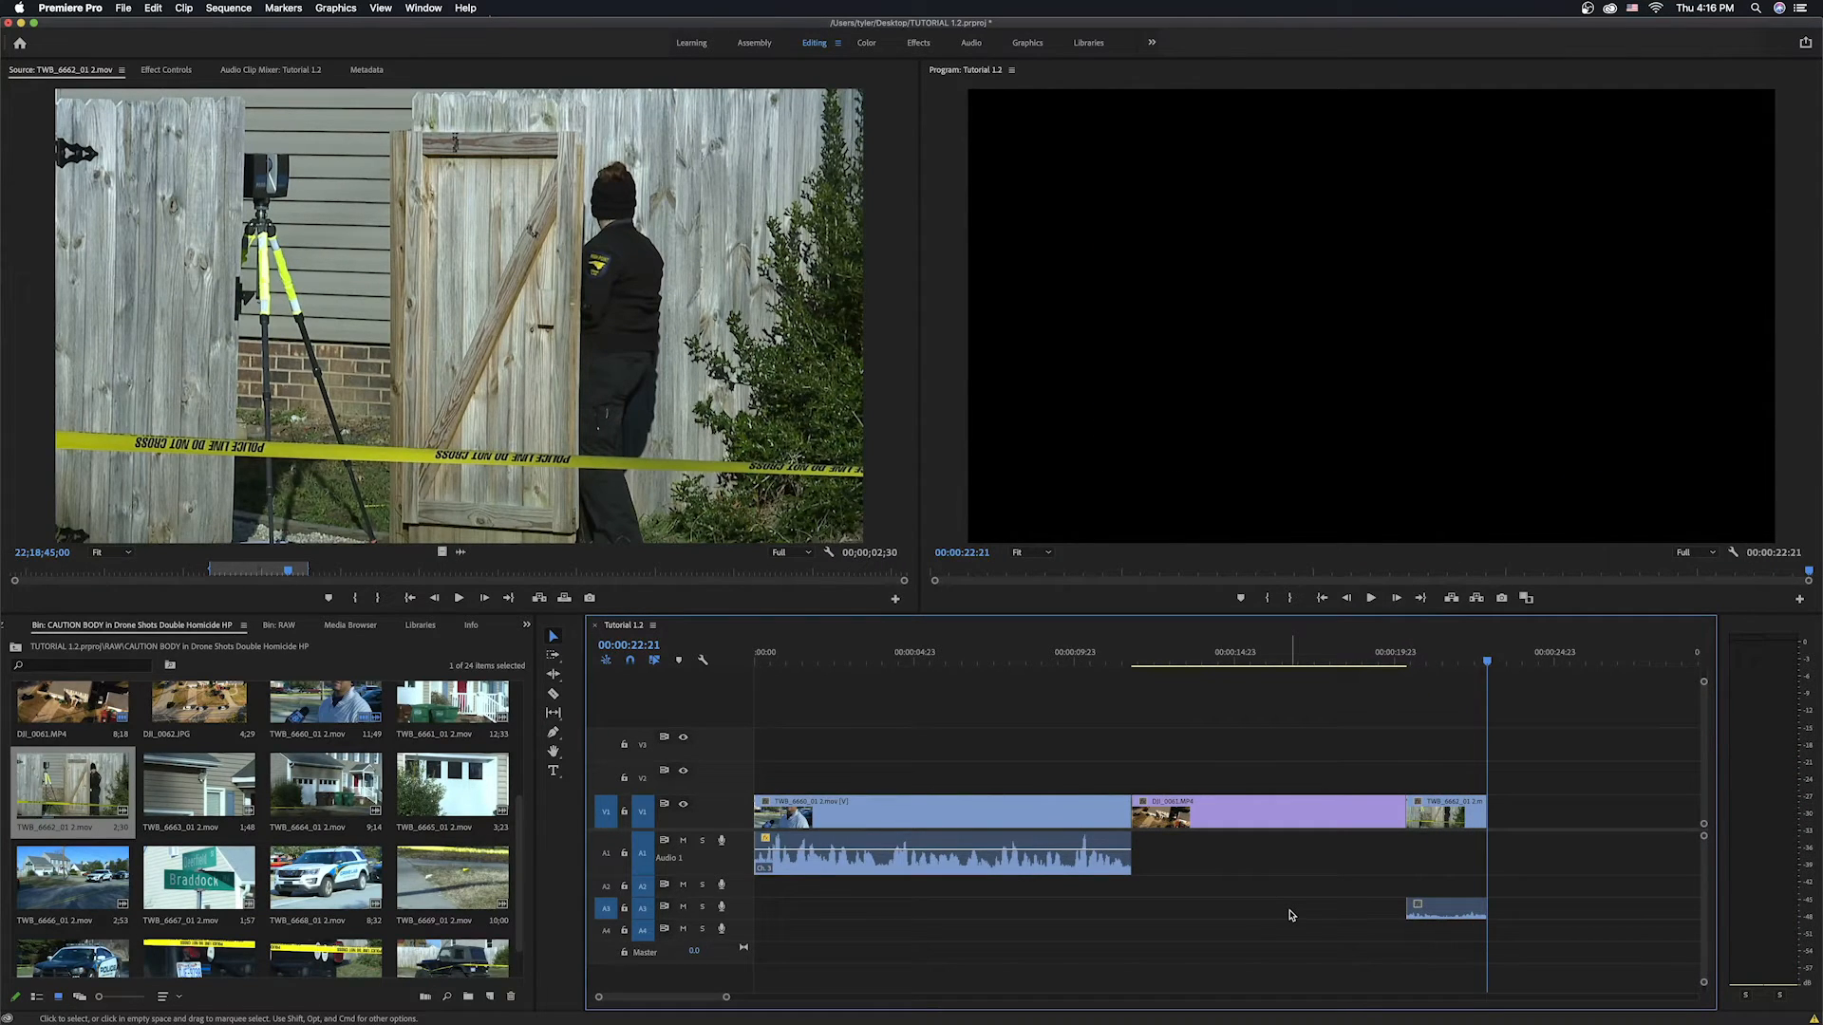
Open TWB_6668_01 2.mov in the source monitor and preview it.
{"action": "left_click", "coordinate": [331, 897]}
{"action": "double_click", "coordinate": [329, 900]}
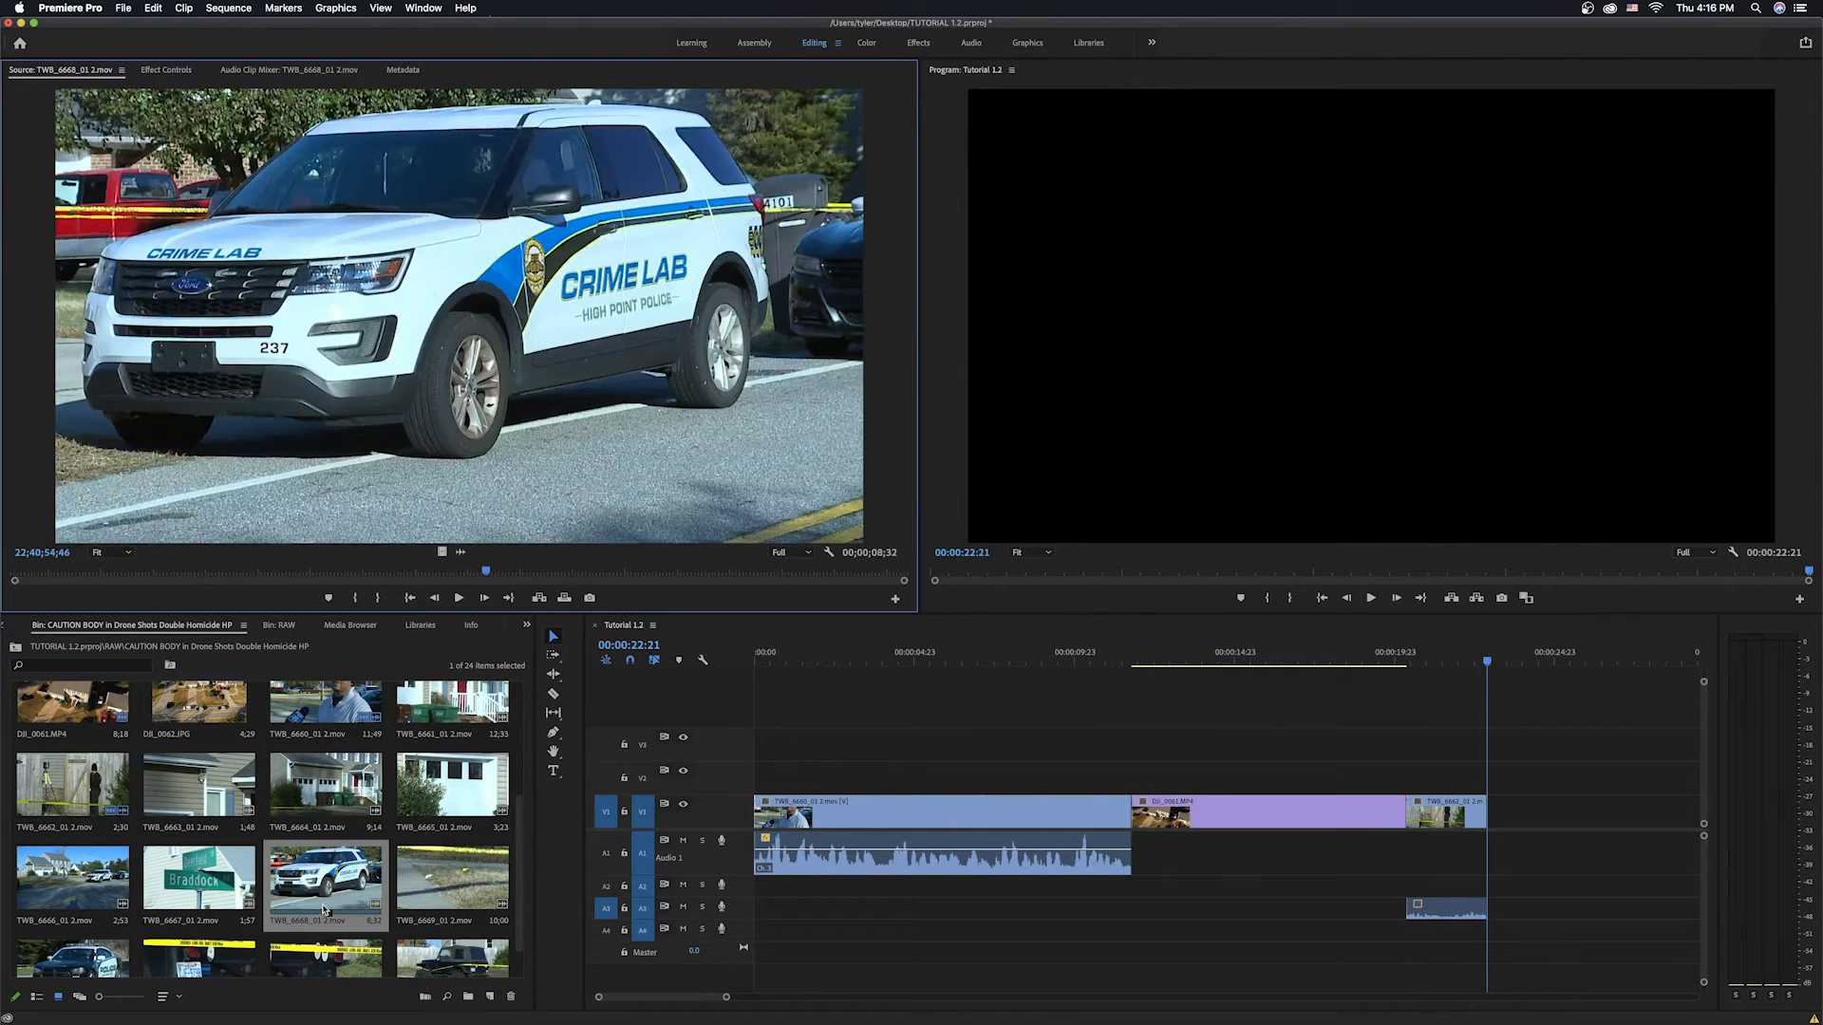
{"action": "key", "text": "space"}
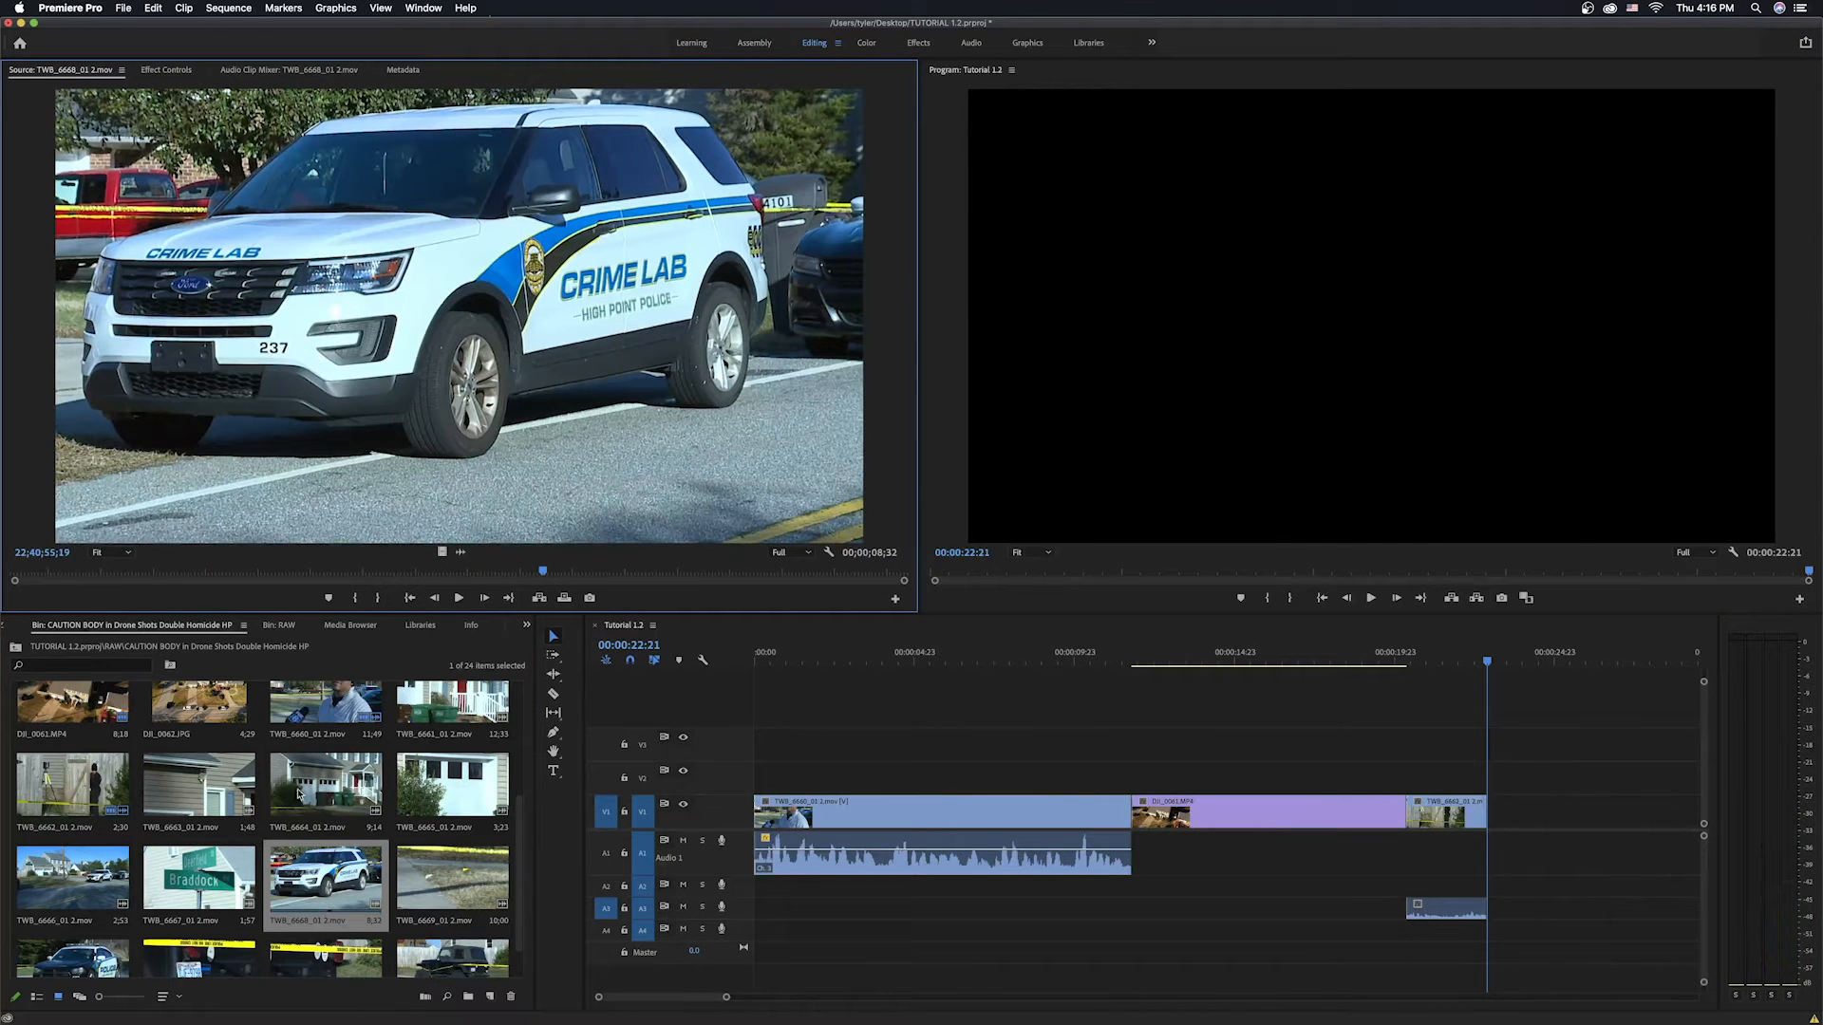
{"action": "left_click_drag", "start_coordinate": [519, 844], "coordinate": [520, 862]}
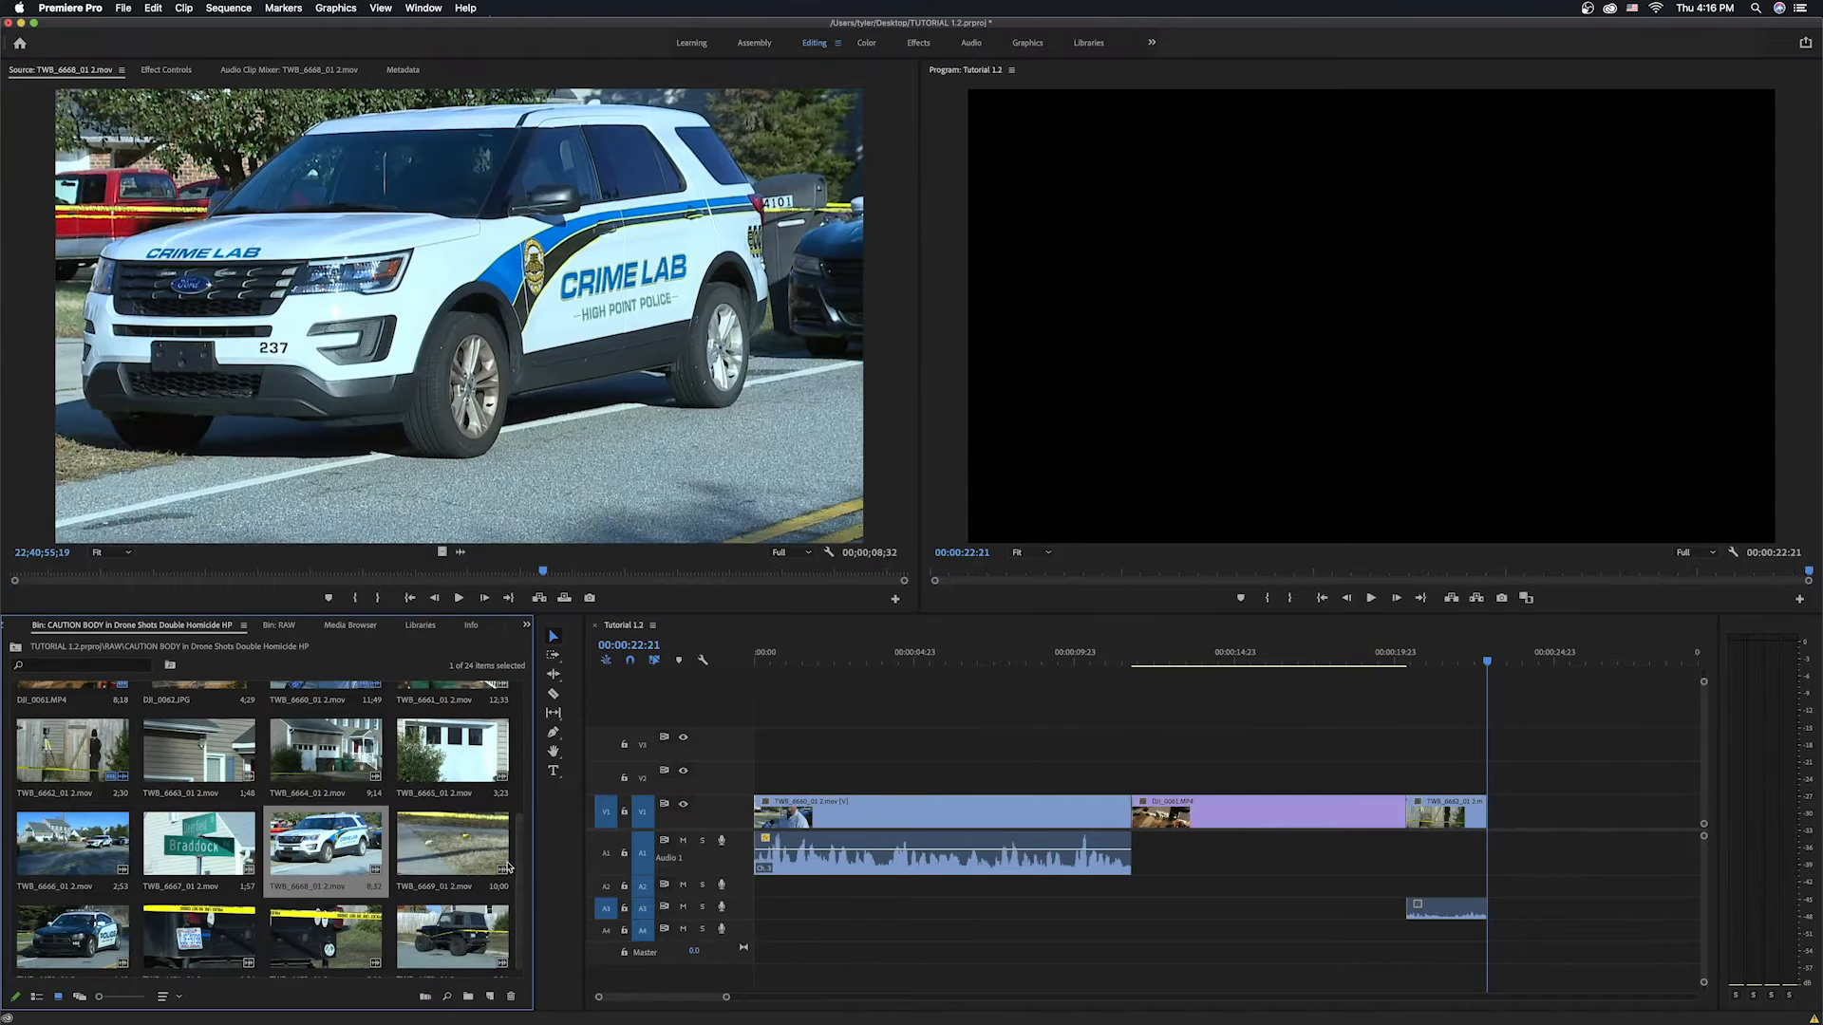
Open TWB_6666_01 2.mov, mark an In point partway through and overwrite it at the end of the sequence.
{"action": "double_click", "coordinate": [72, 843]}
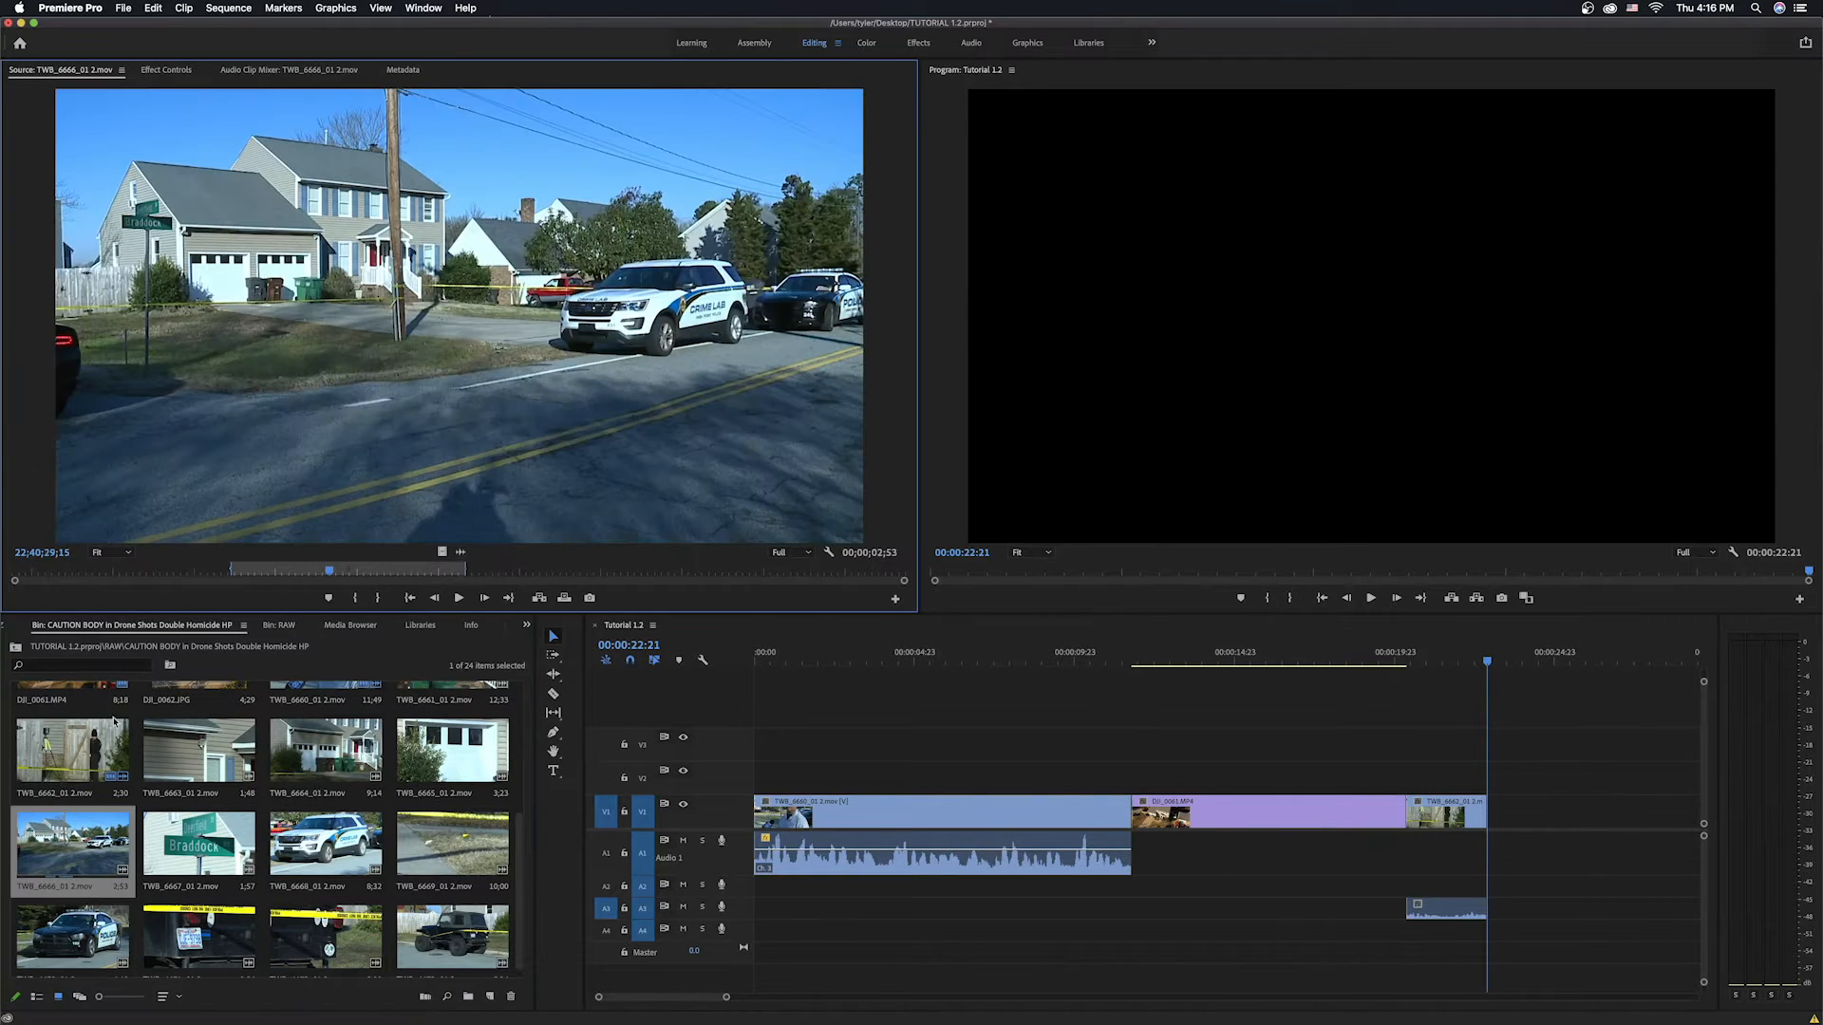
{"action": "left_click", "coordinate": [232, 568]}
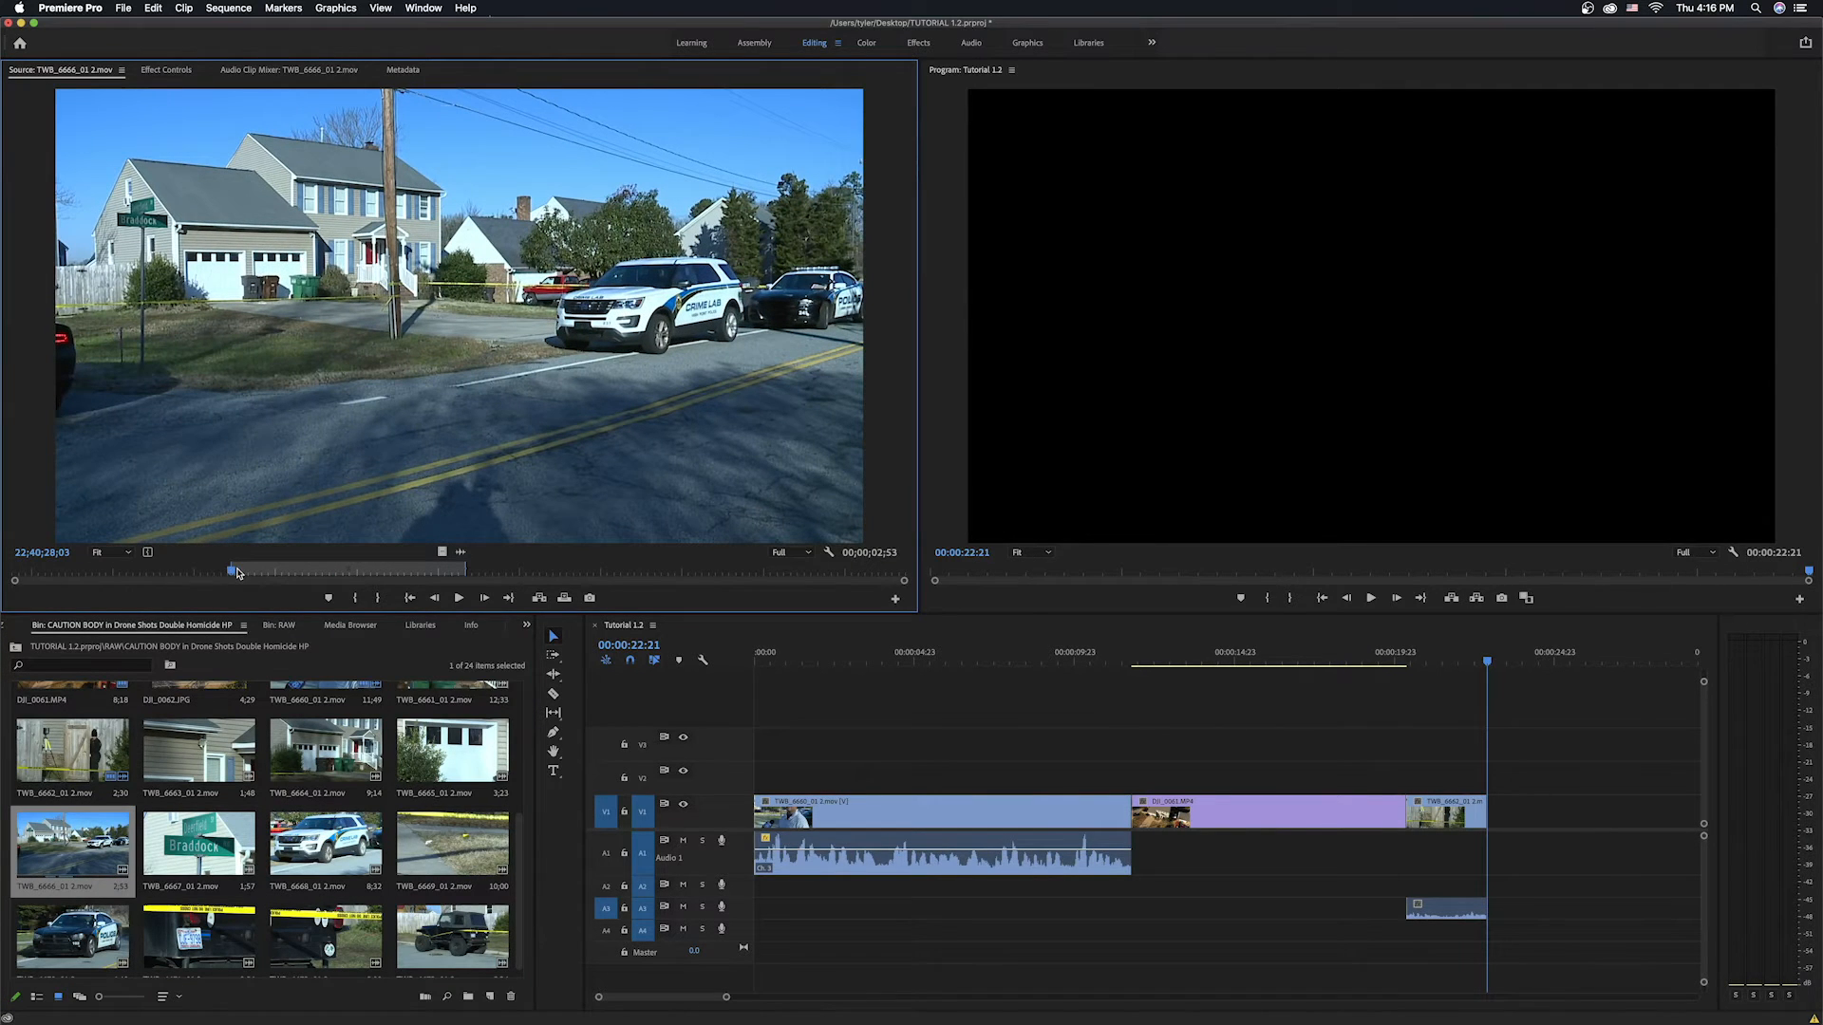
{"action": "key", "text": "space"}
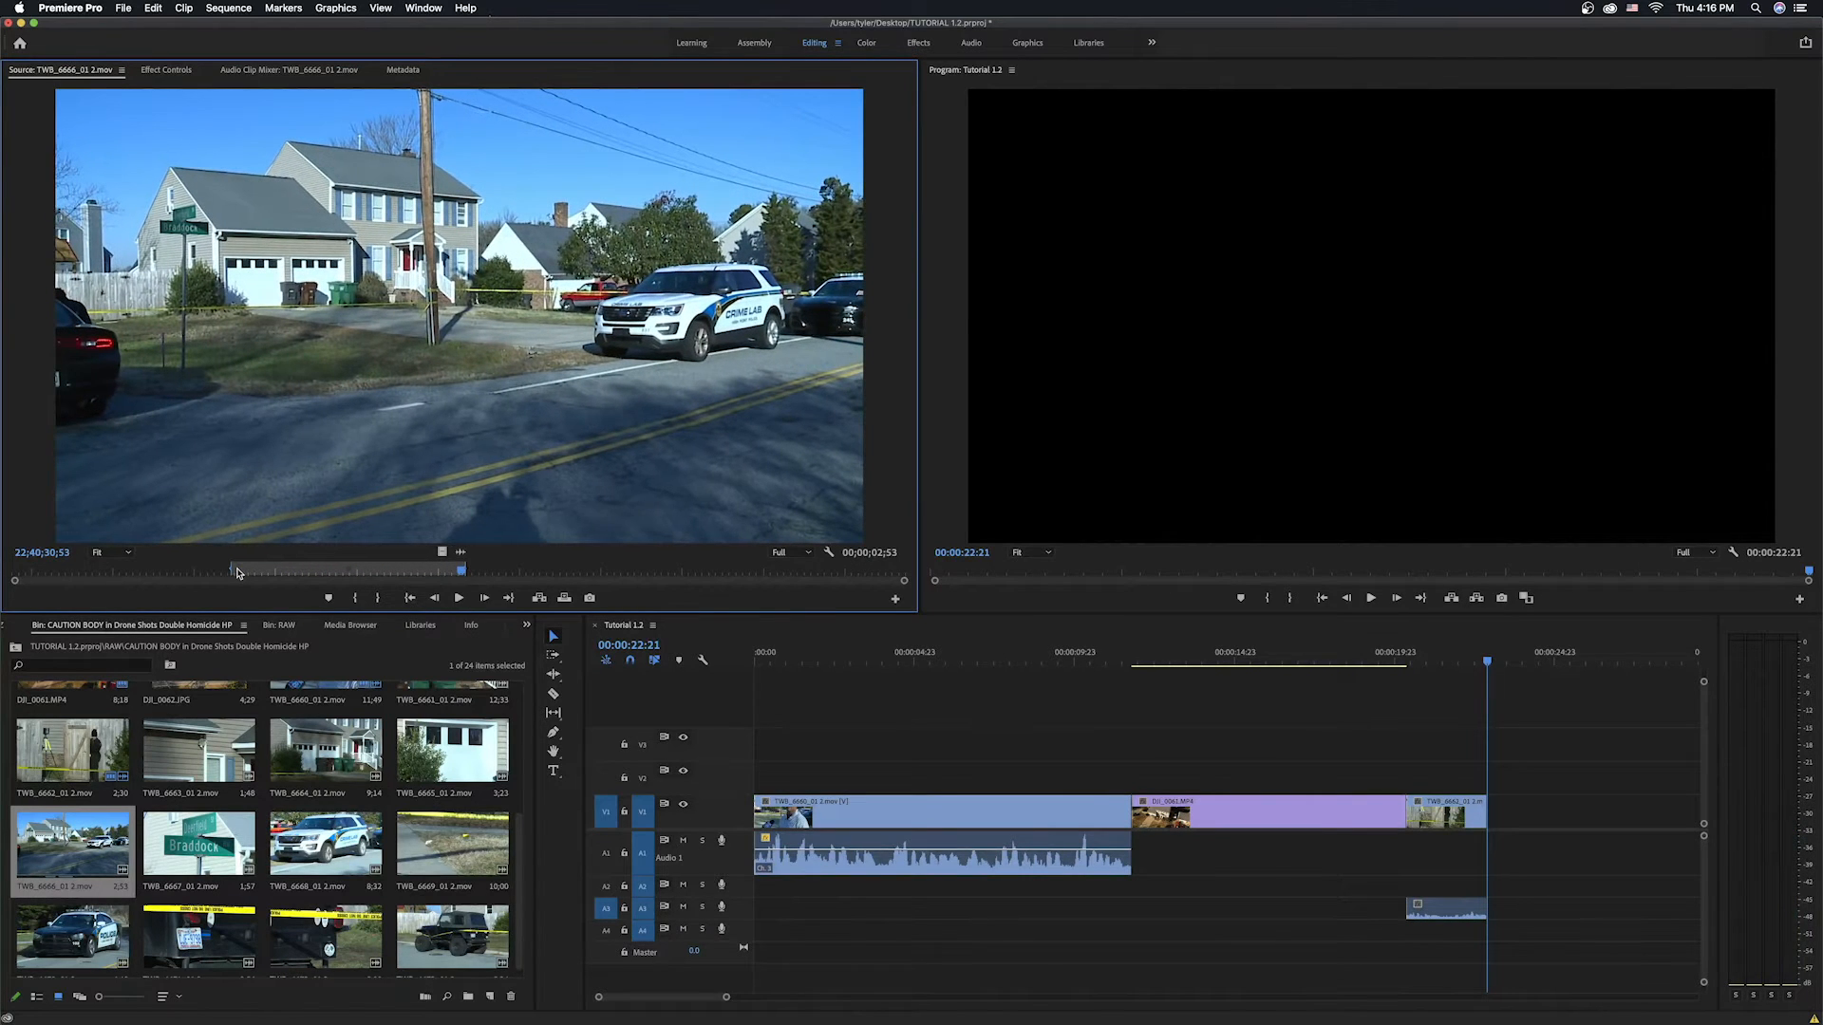
{"action": "key", "text": "i"}
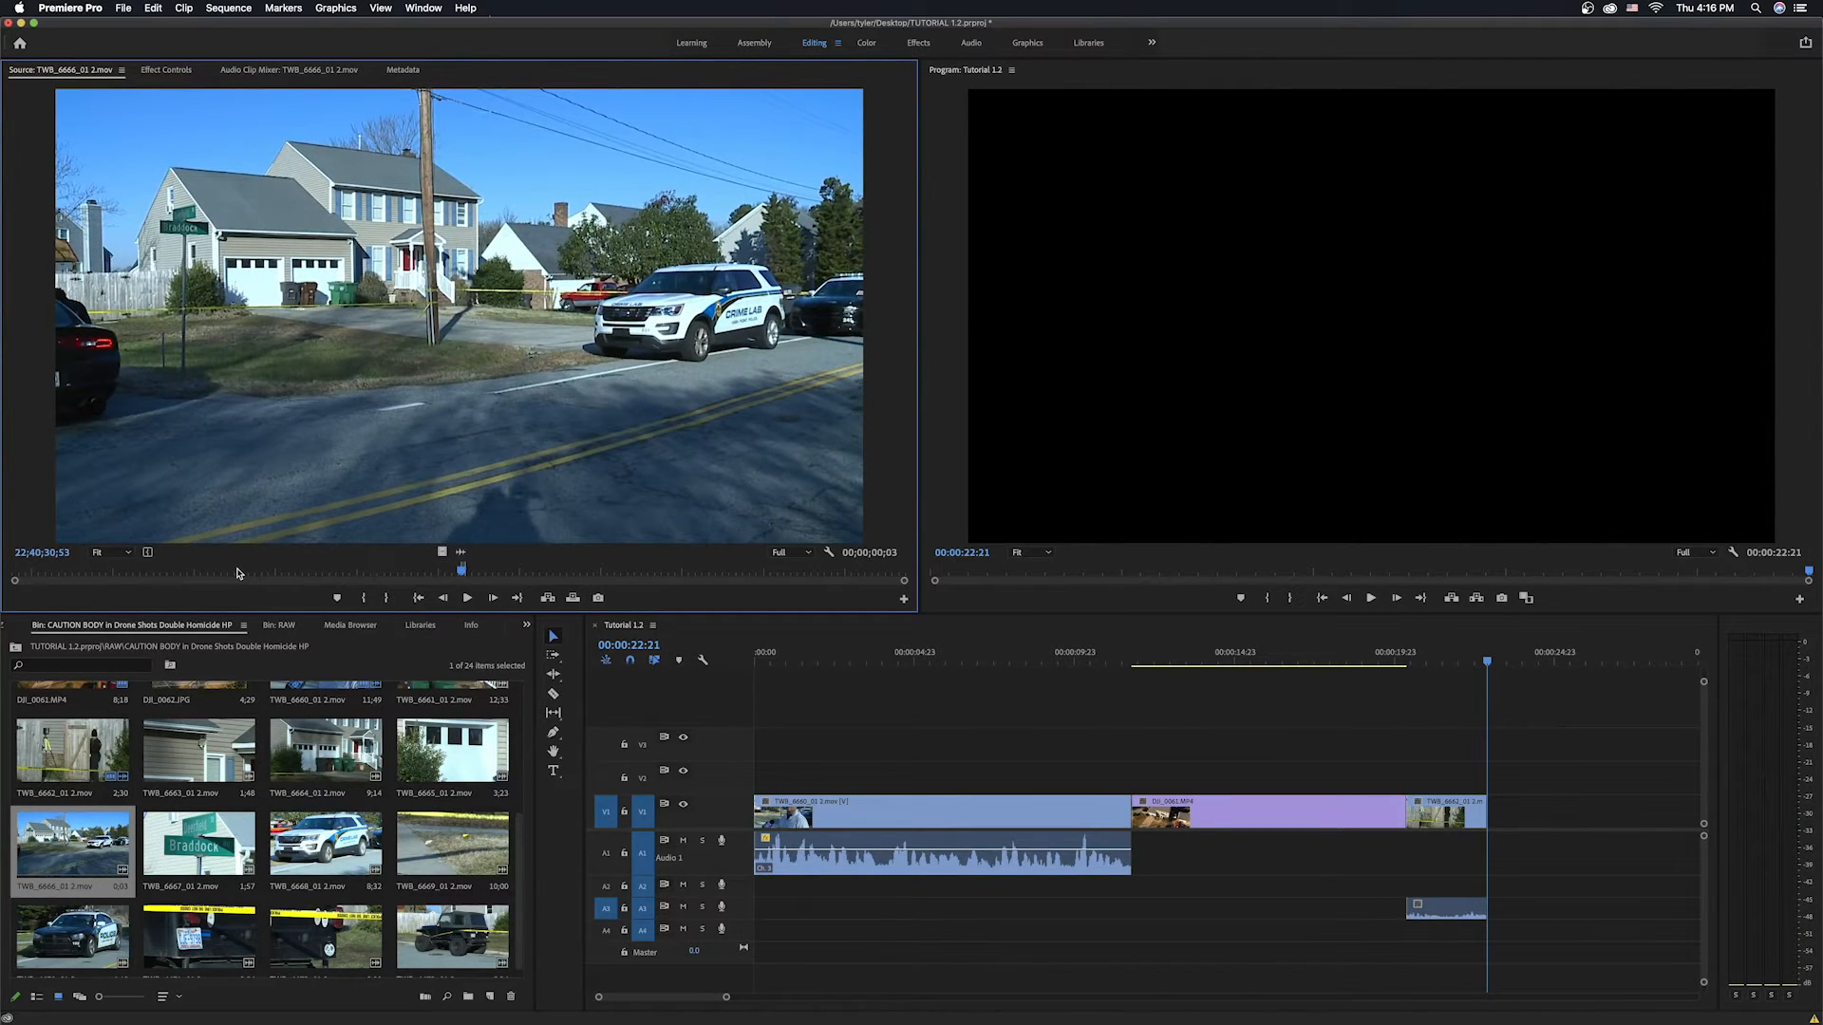
{"action": "key", "text": "space"}
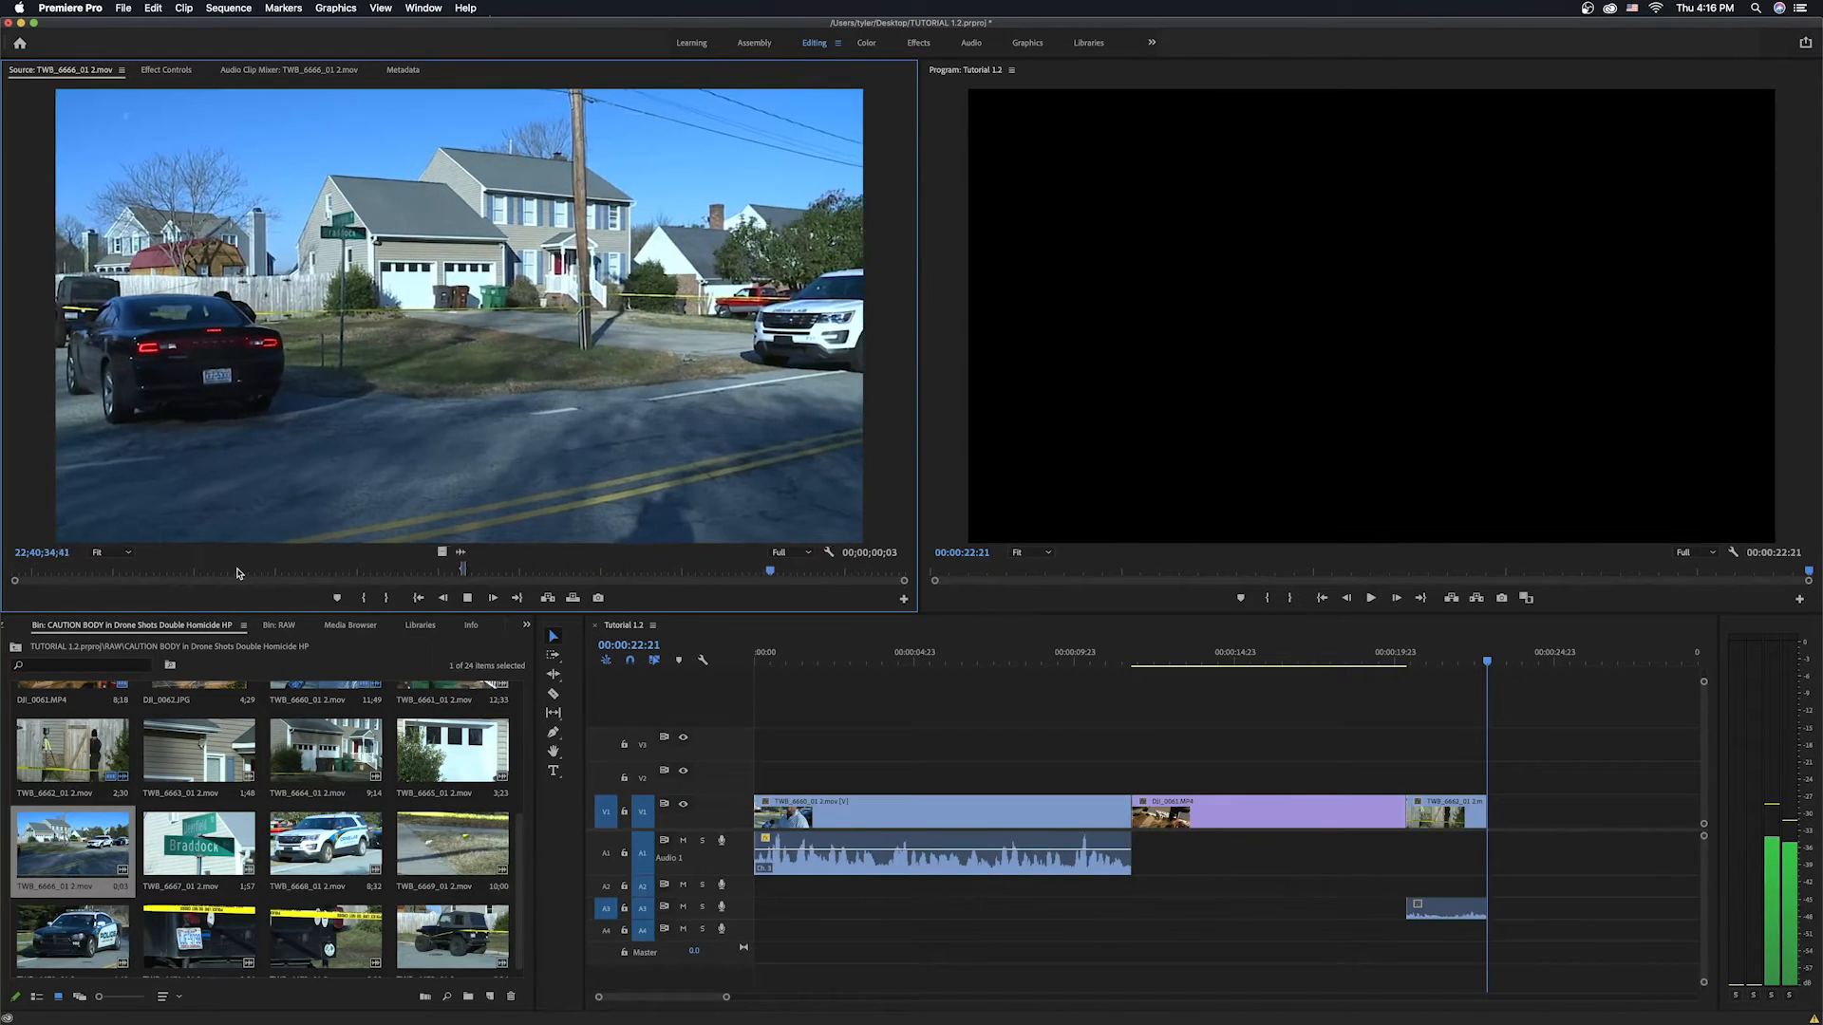
{"action": "key", "text": "space"}
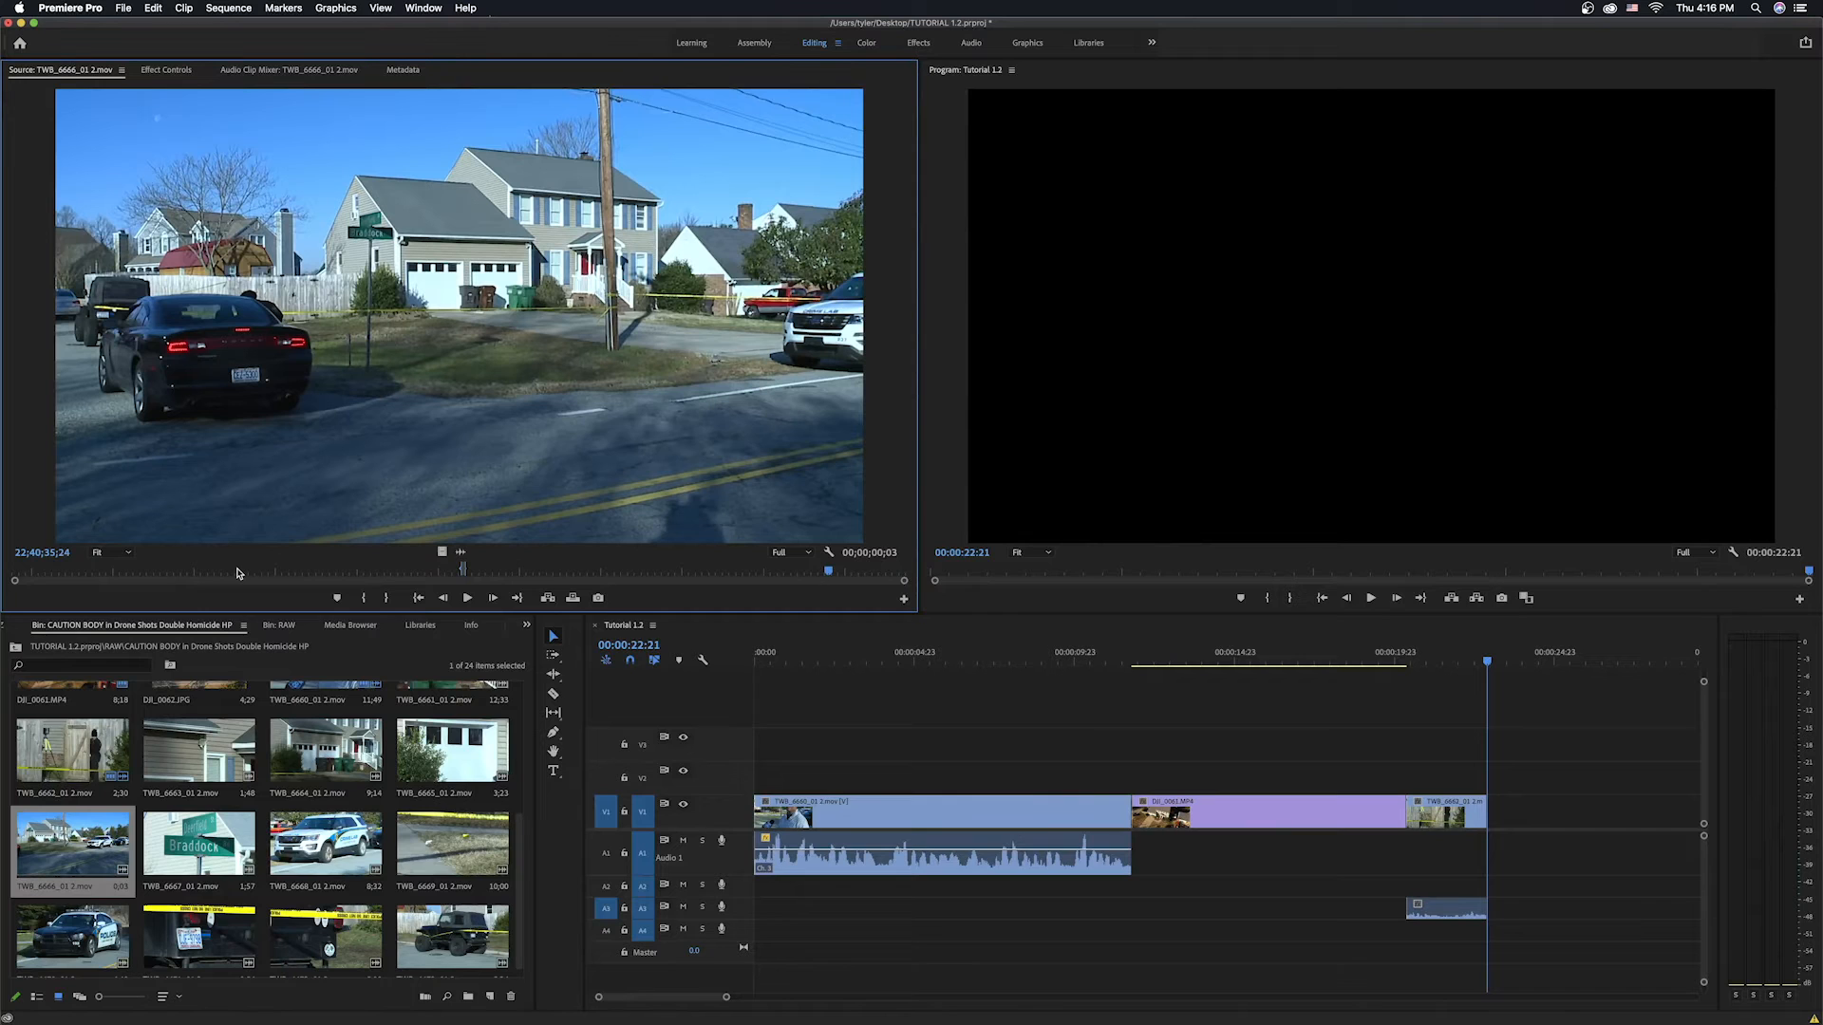
{"action": "key", "text": "i"}
{"action": "key", "text": "period"}
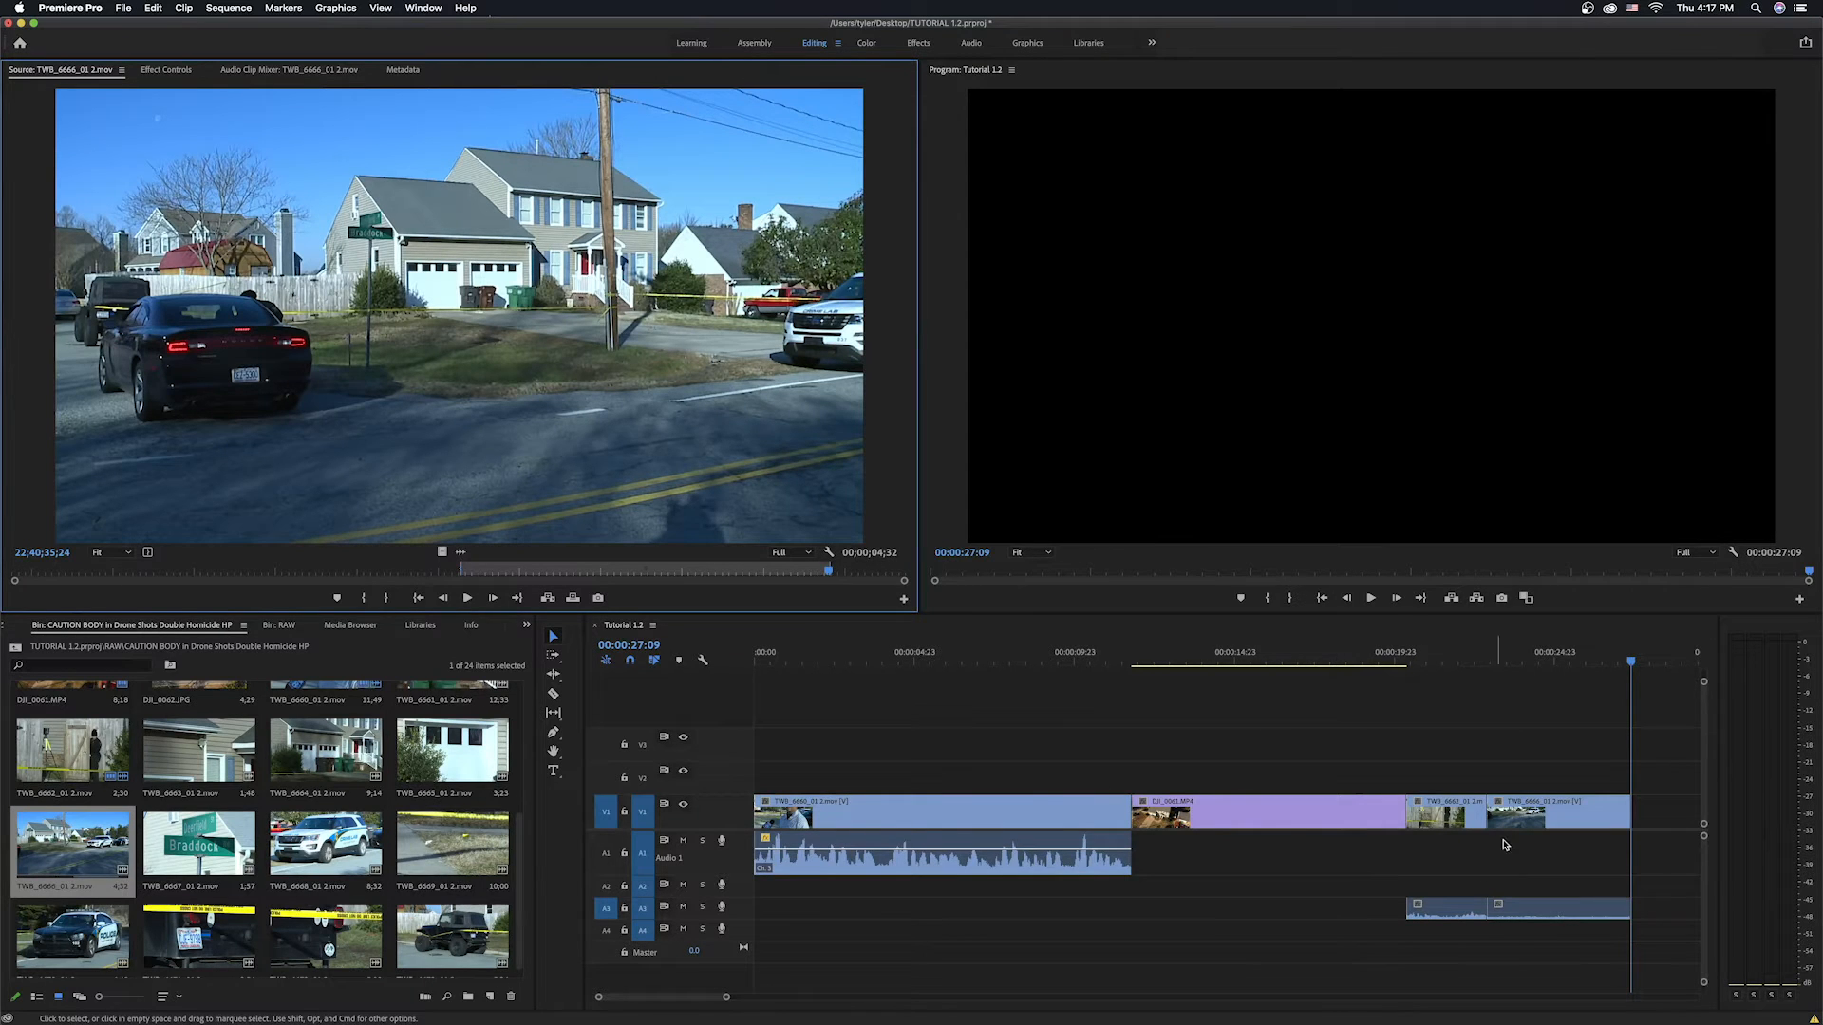
Unlink the TWB_6662_01 2.mov clip in the sequence and delete its audio portion.
{"action": "left_click", "coordinate": [1456, 812]}
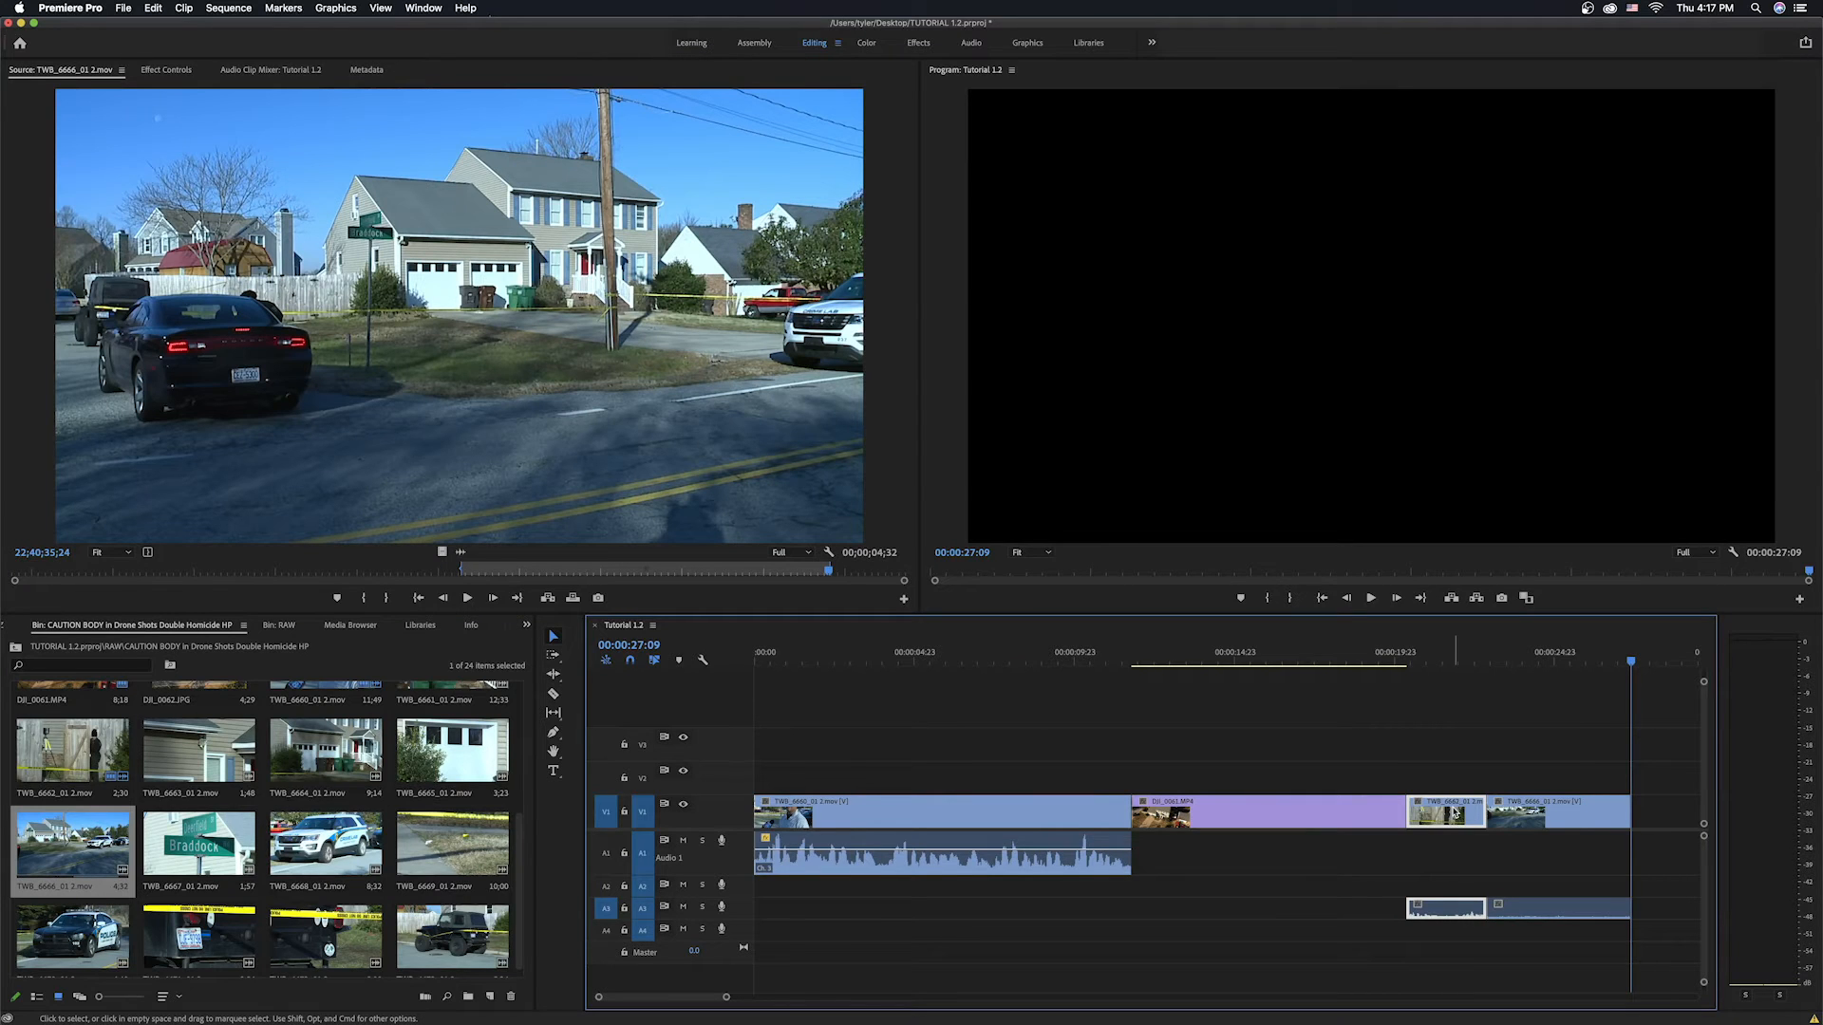
{"action": "right_click", "coordinate": [1455, 812]}
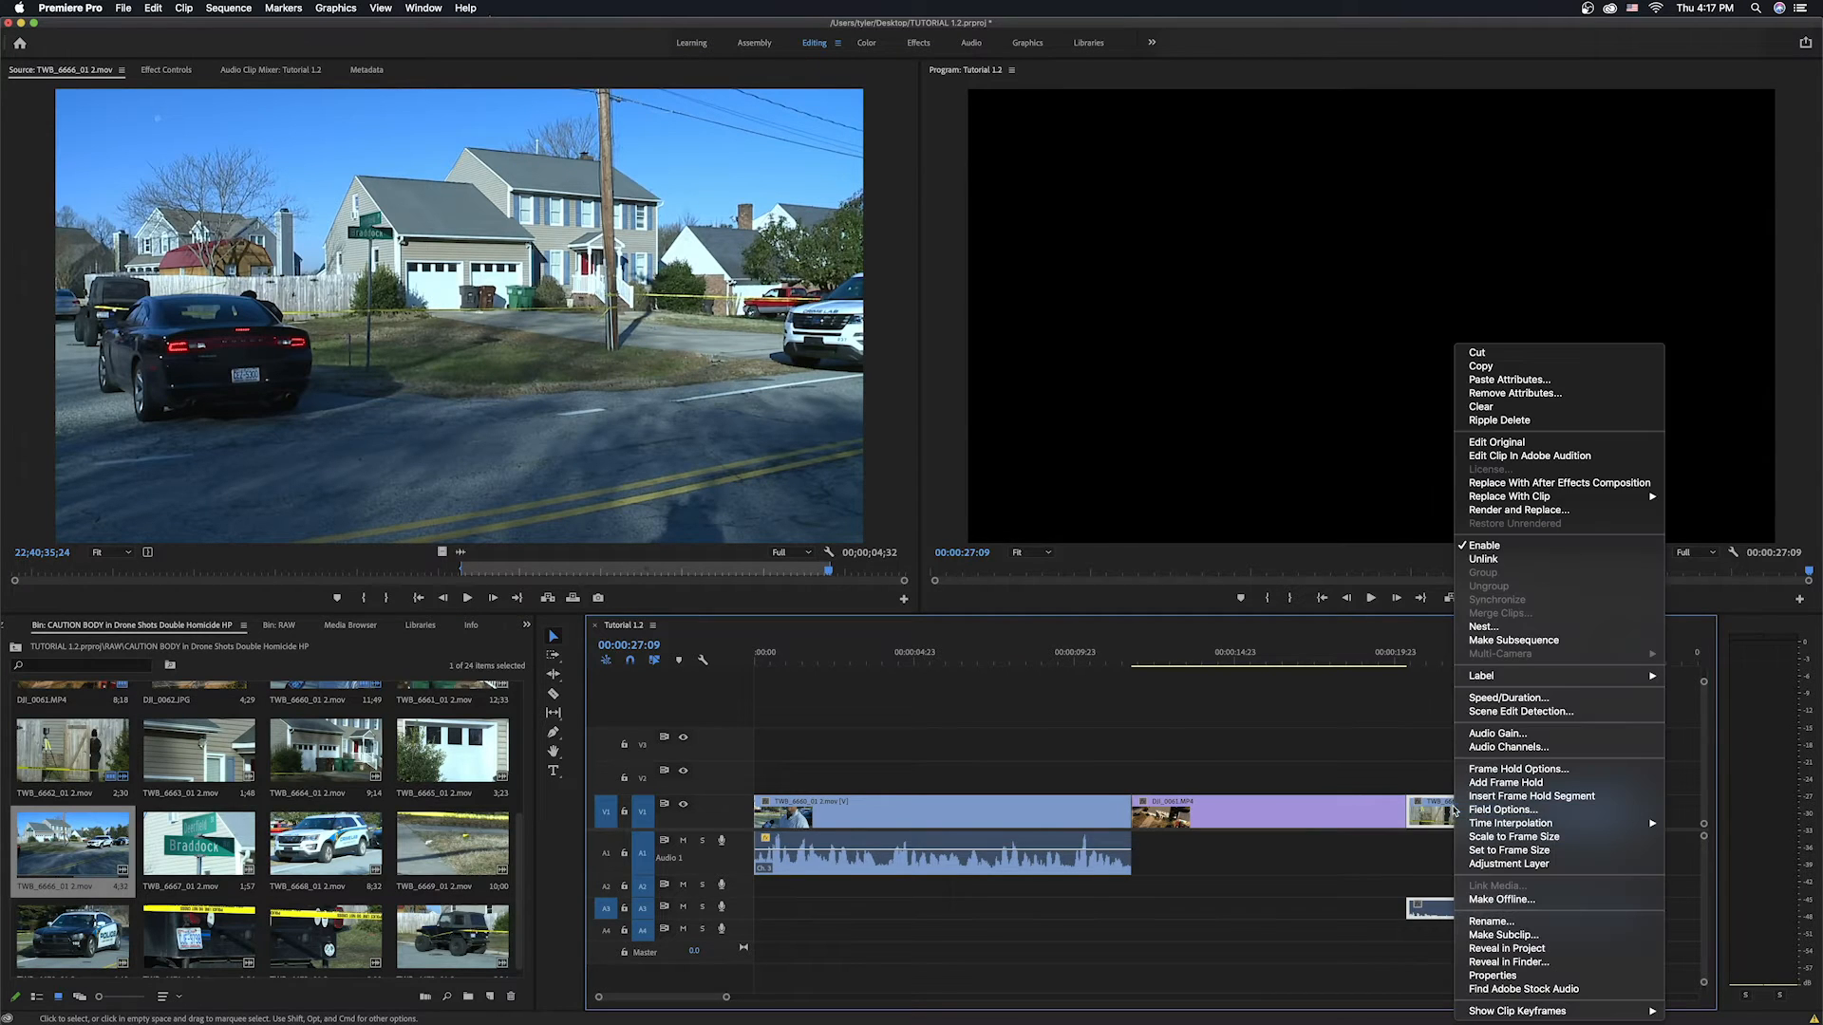
{"action": "left_click", "coordinate": [1488, 561]}
{"action": "left_click", "coordinate": [1451, 914]}
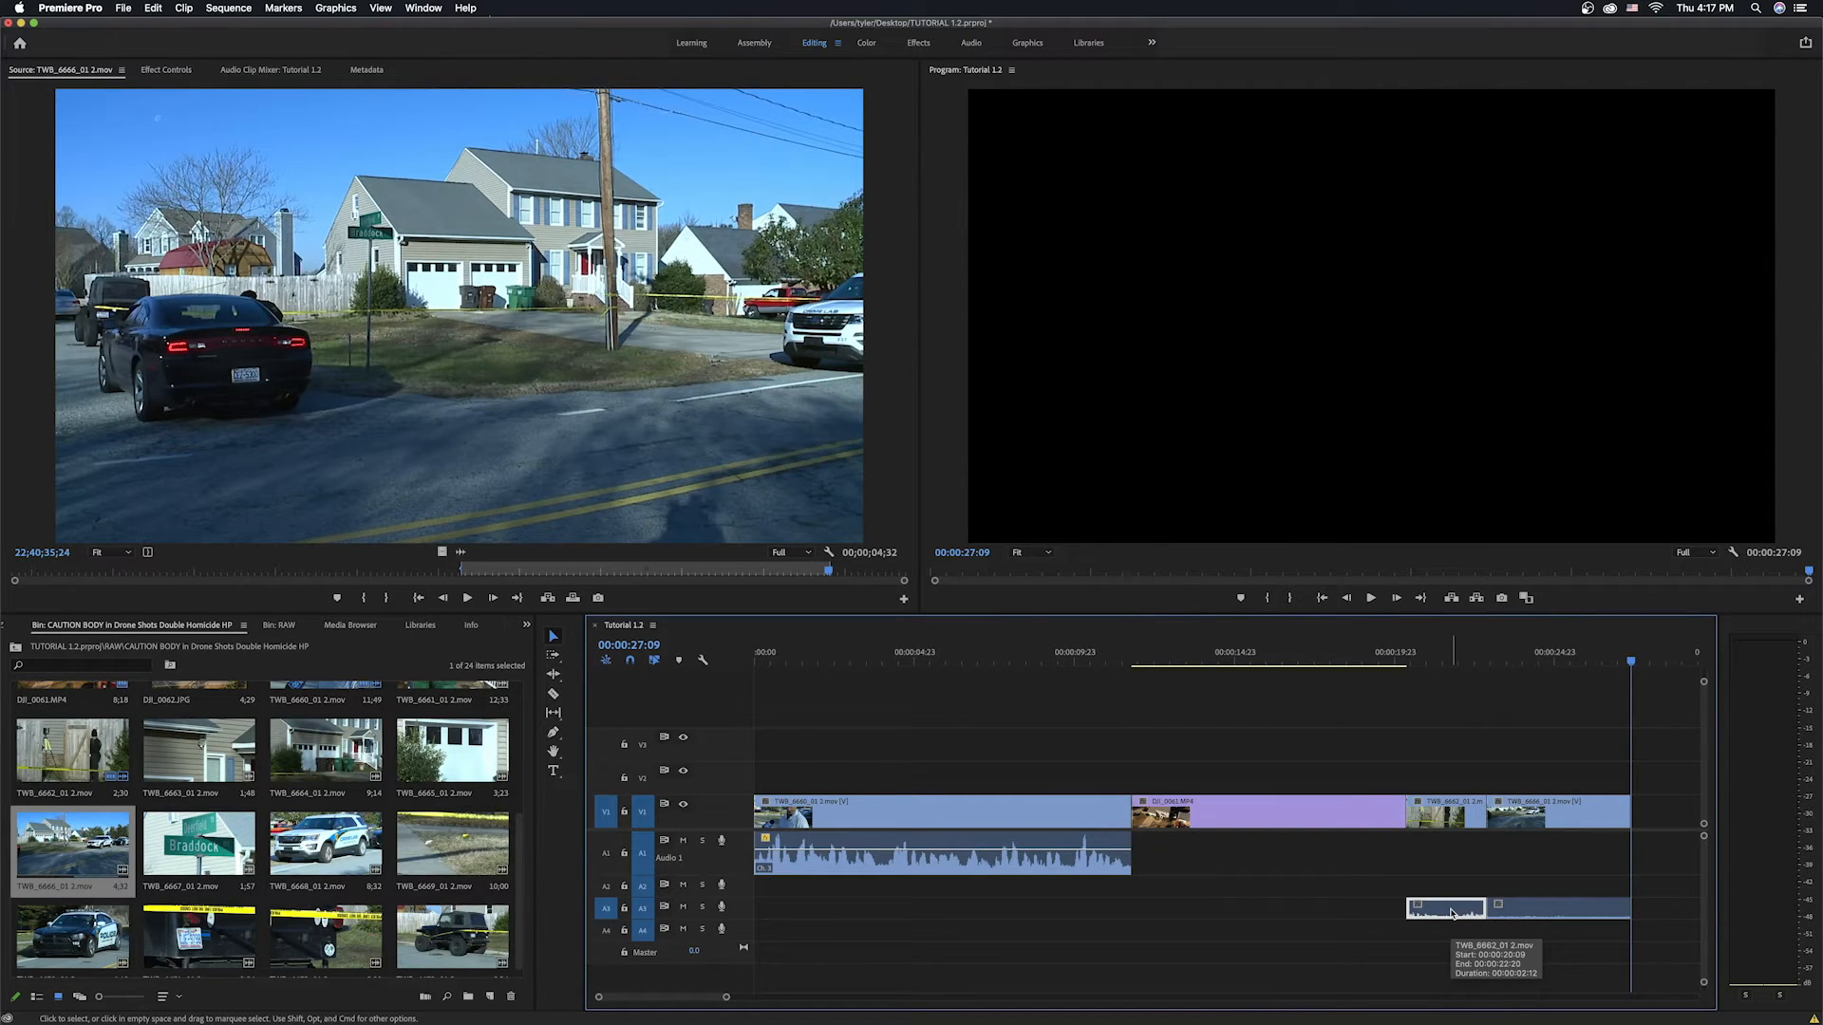
{"action": "key", "text": "Delete"}
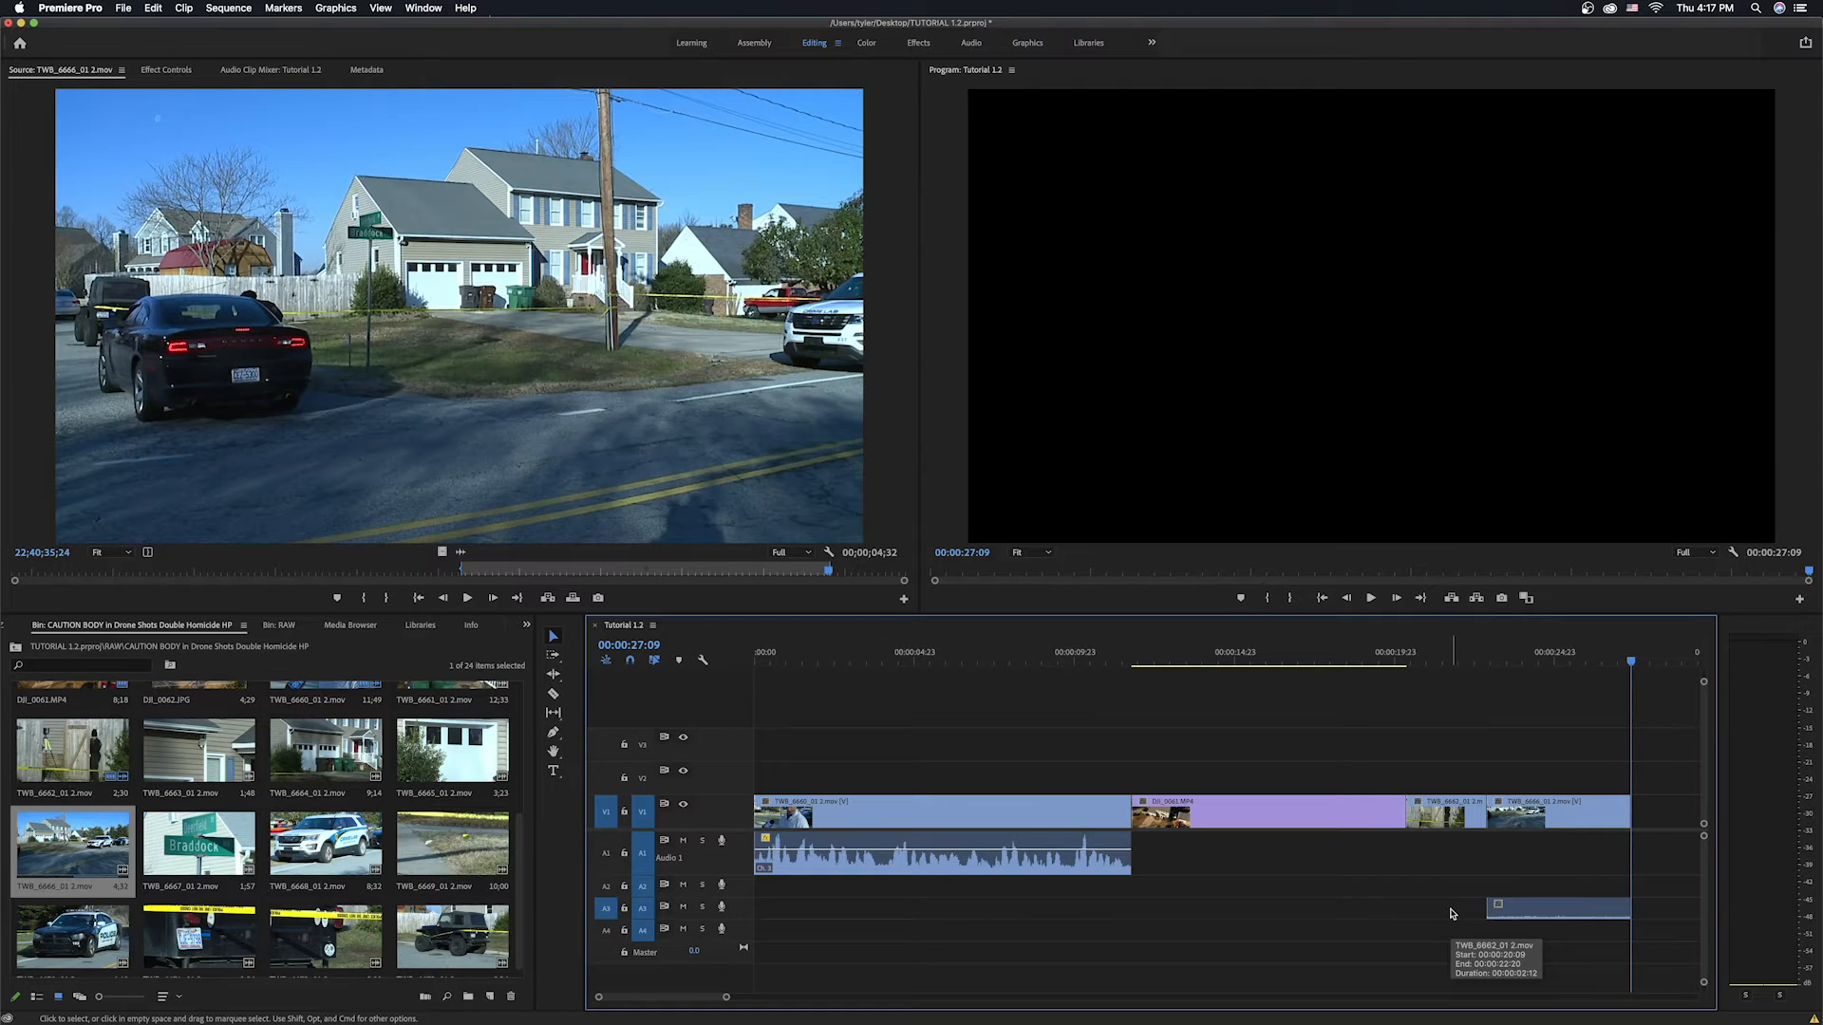
Unlink the audio from the video of the TWB_6666_01 2.mov clip at the end of the sequence.
{"action": "left_click", "coordinate": [1475, 907]}
{"action": "left_click", "coordinate": [1578, 813]}
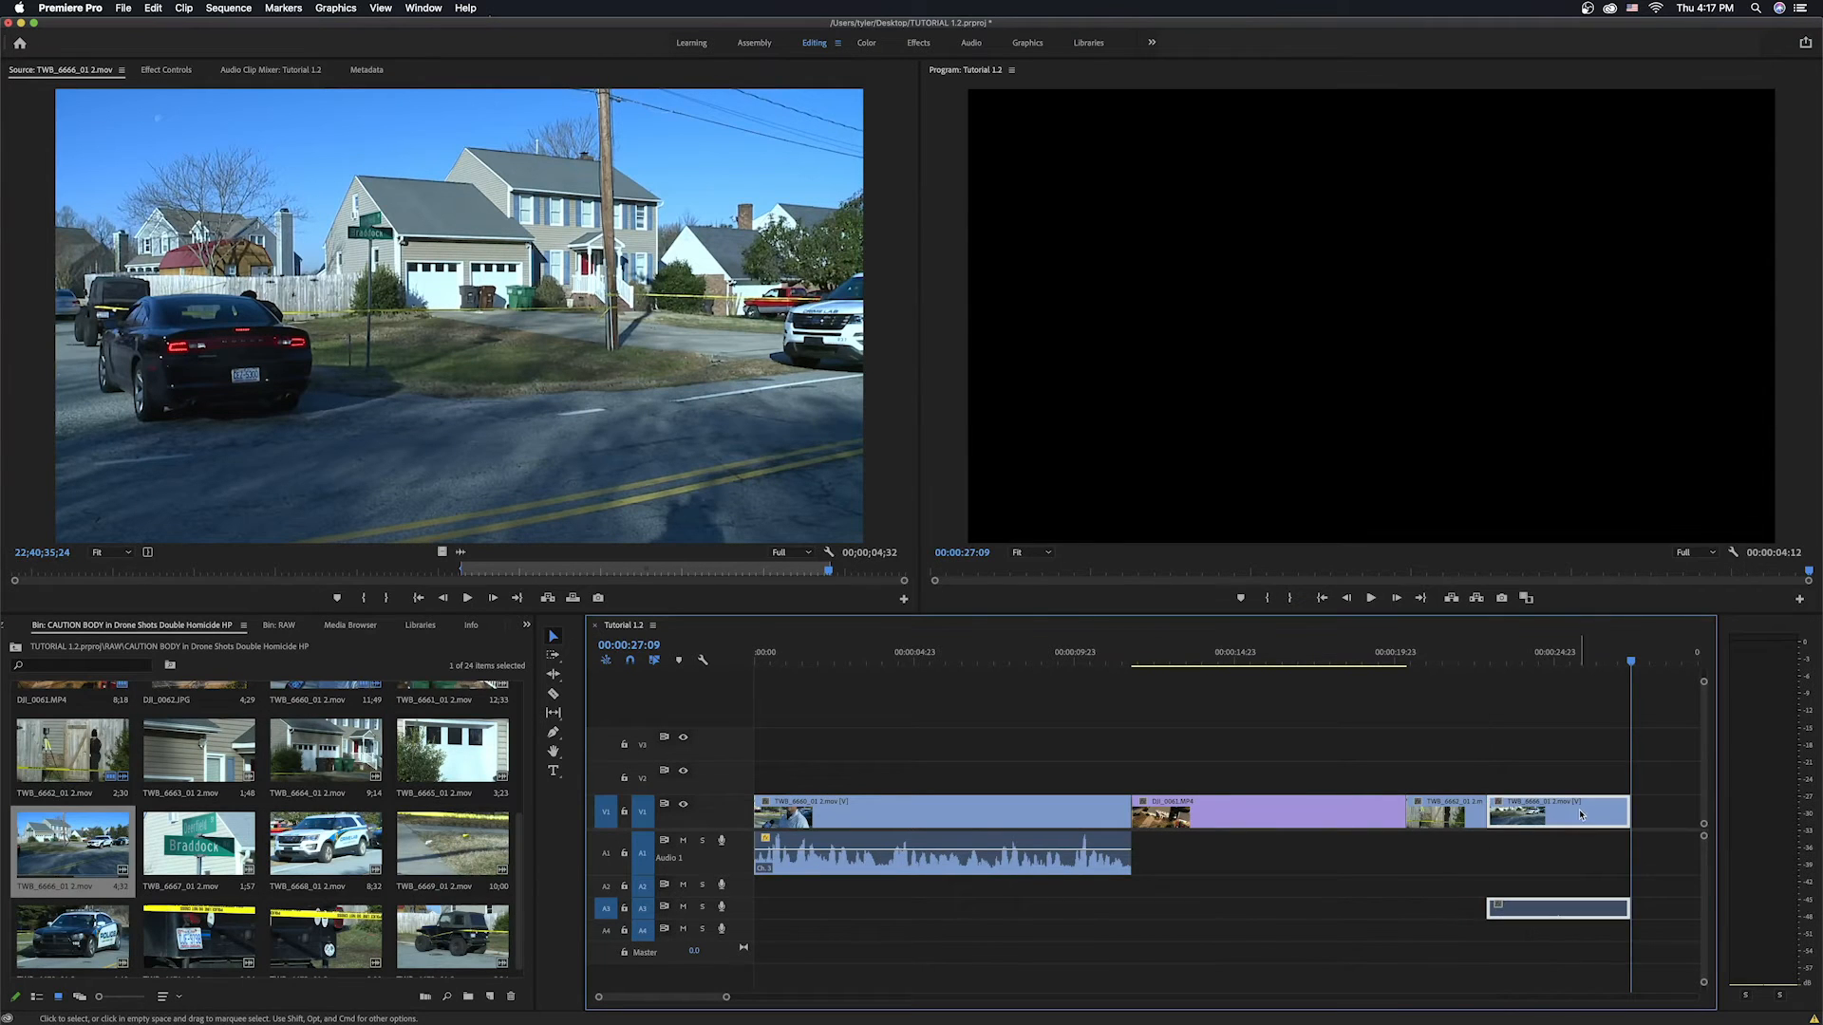
{"action": "right_click", "coordinate": [1582, 814]}
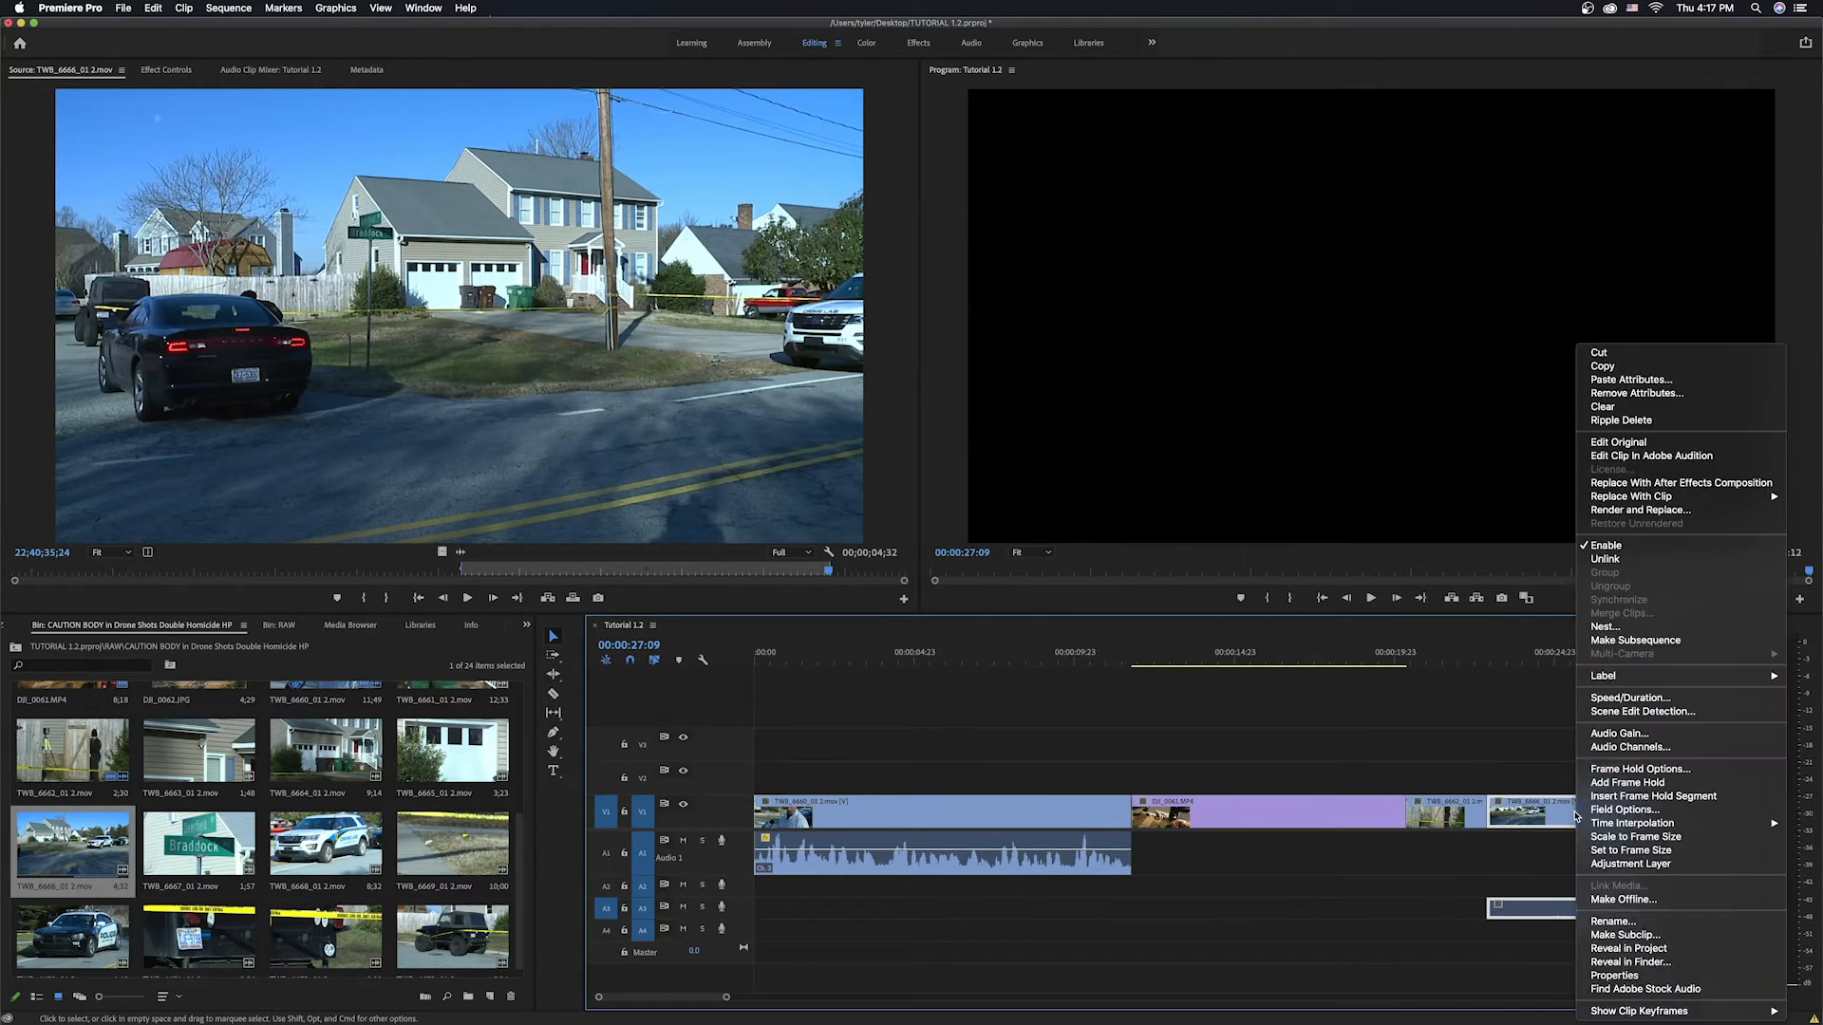
{"action": "left_click", "coordinate": [1604, 559]}
Extend the unlinked audio clip's start earlier and move it up onto the Audio 1 track.
{"action": "left_click_drag", "start_coordinate": [1487, 908], "coordinate": [1247, 906]}
{"action": "mouse_move", "coordinate": [1160, 903]}
{"action": "left_mouse_down"}
{"action": "mouse_move", "coordinate": [1125, 902]}
{"action": "mouse_move", "coordinate": [1140, 901]}
{"action": "left_mouse_up"}
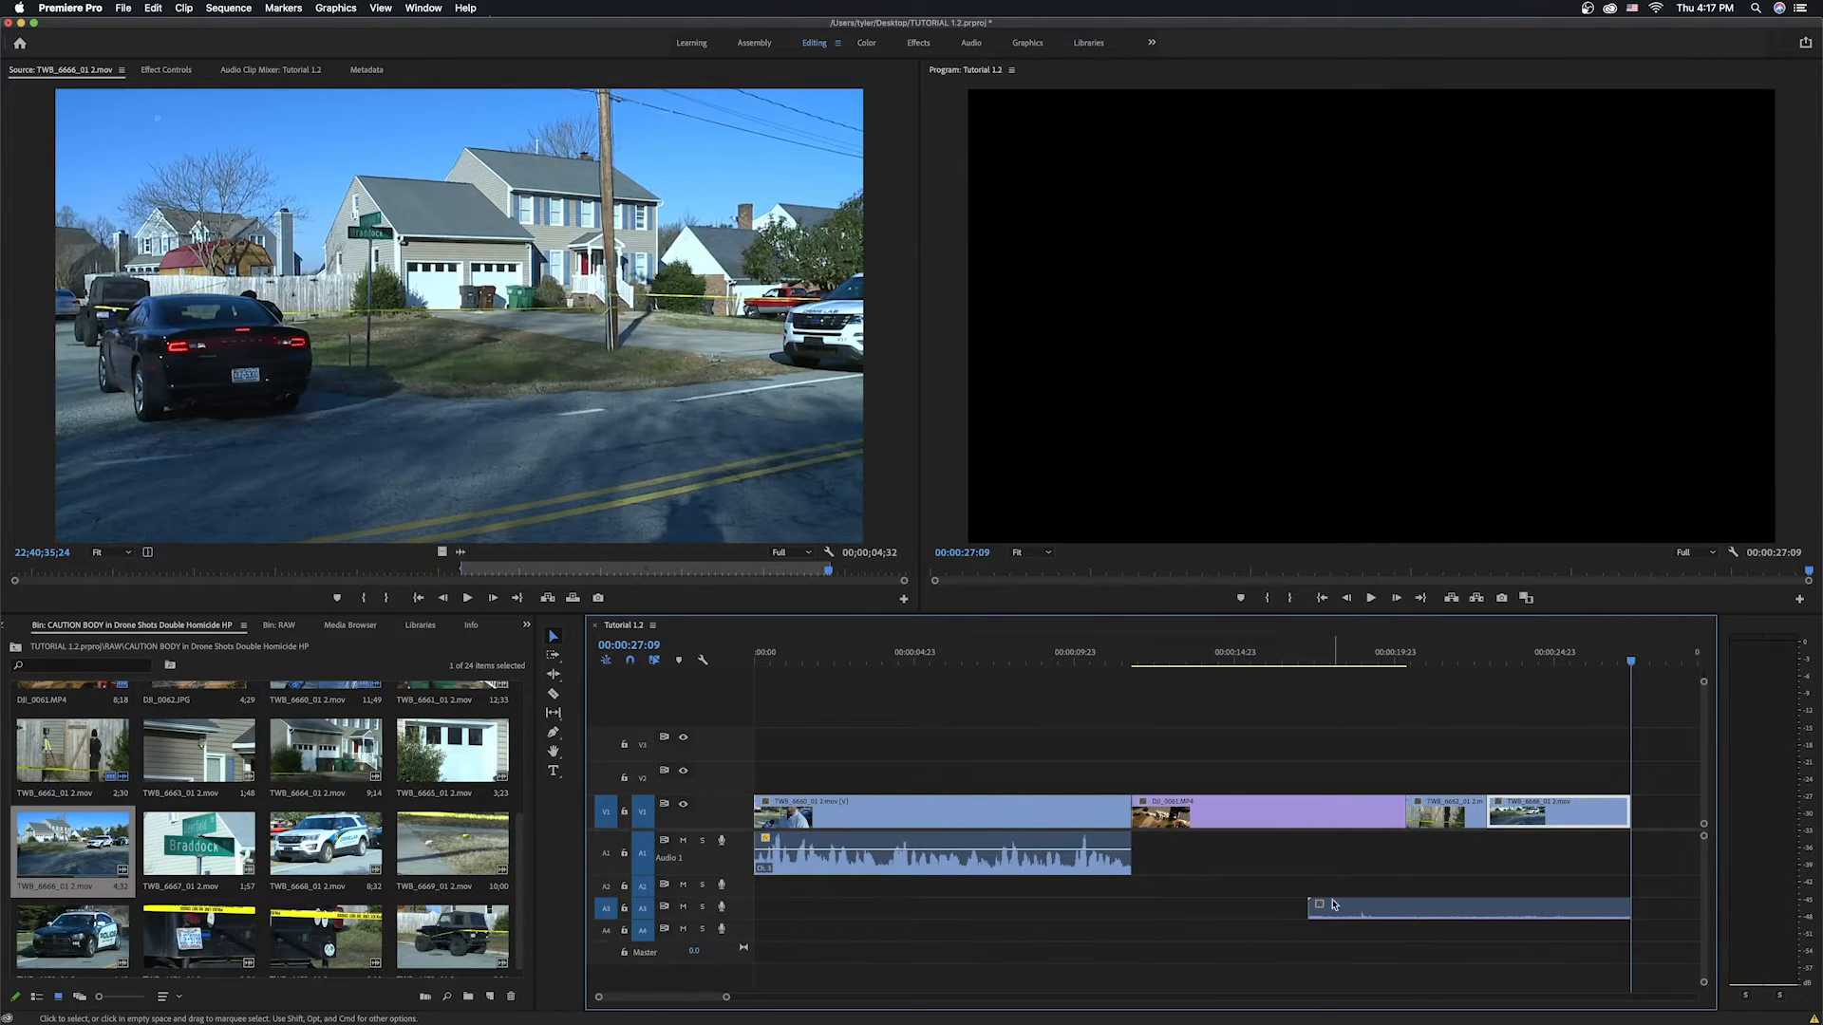
{"action": "left_click_drag", "start_coordinate": [1312, 905], "coordinate": [1412, 867]}
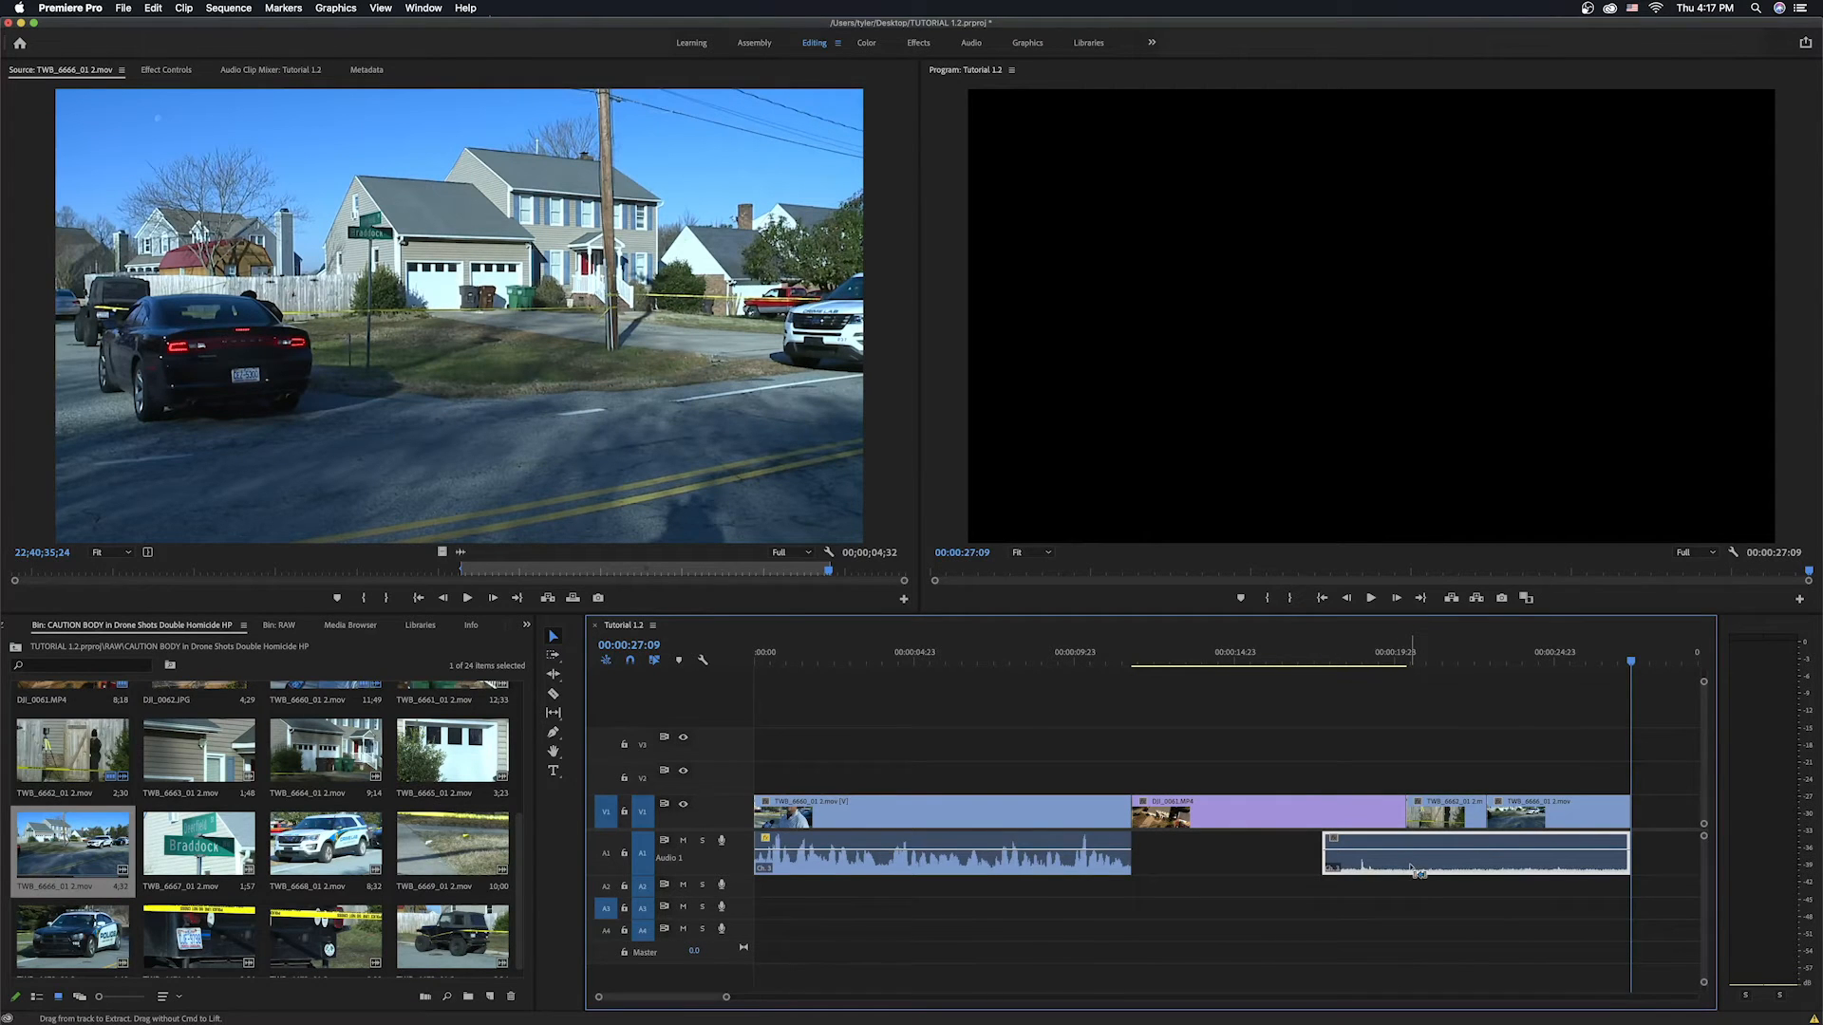
Paste the copied audio into the gap on Audio 1 after the interview sound.
{"action": "left_click", "coordinate": [1284, 856]}
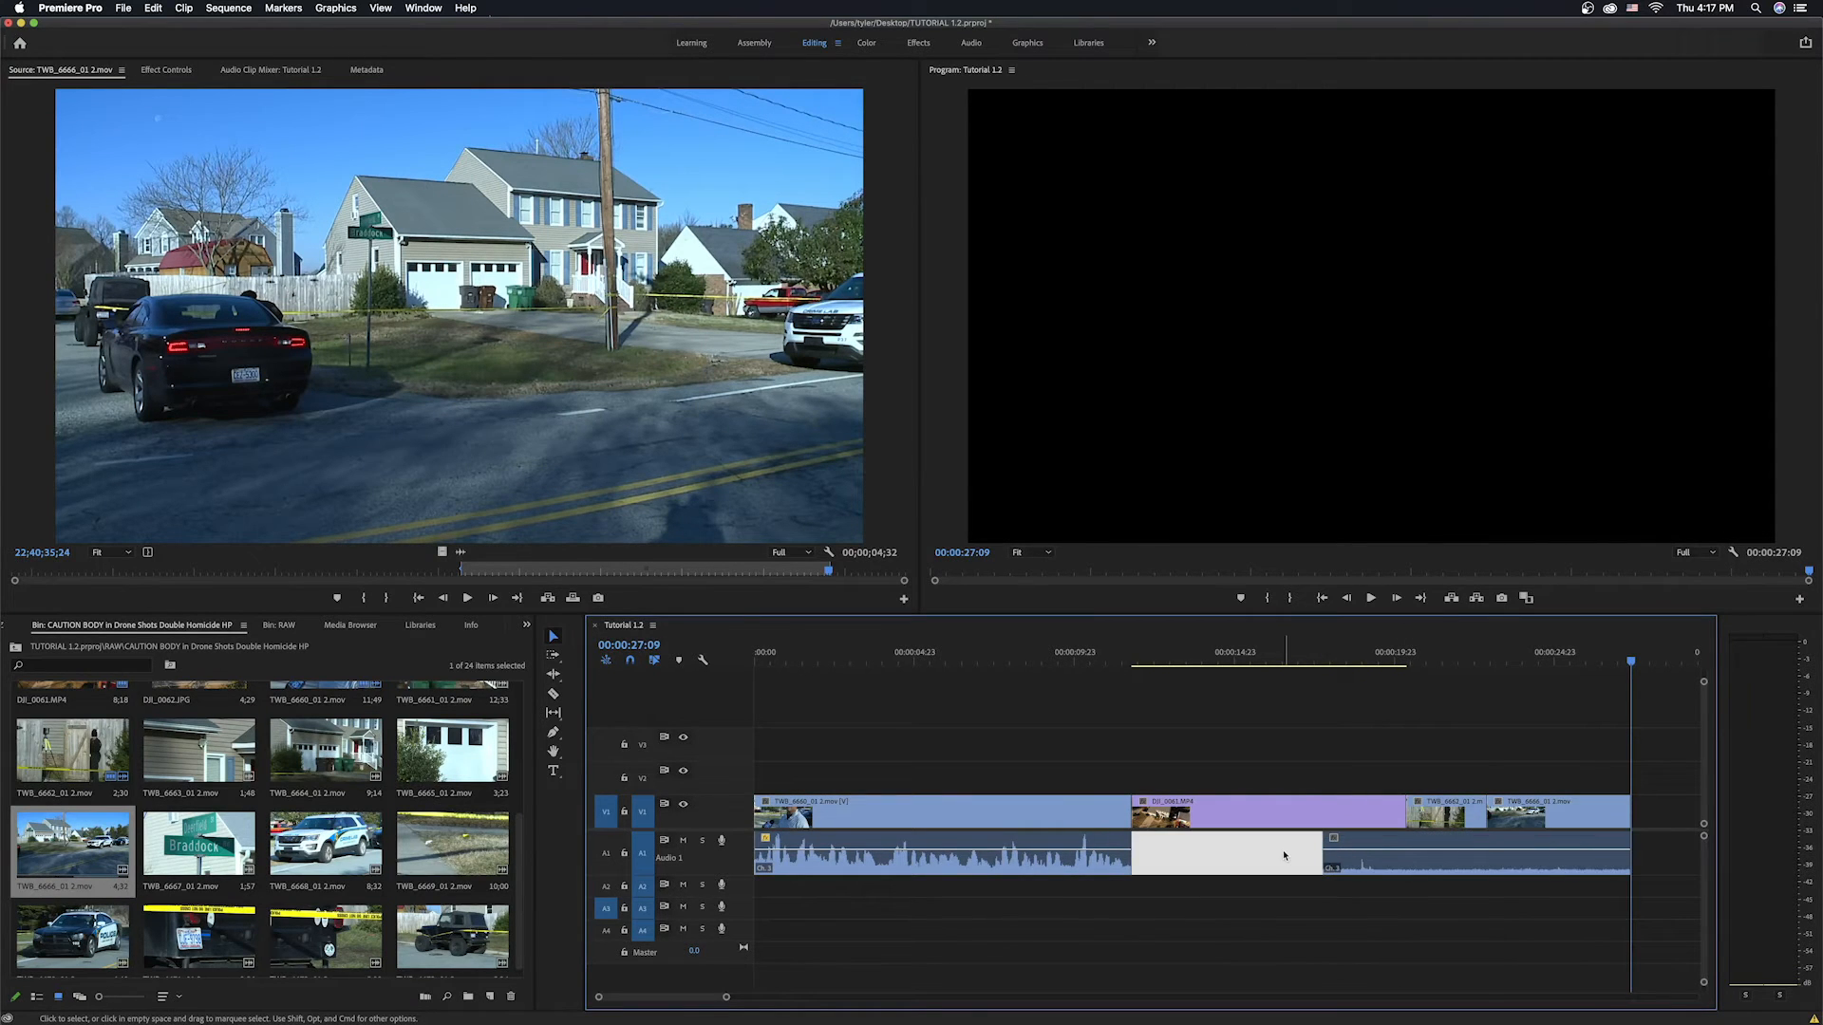
{"action": "key", "text": "Up"}
{"action": "key", "text": "Up"}
{"action": "key", "text": "Up"}
{"action": "key", "text": "Up"}
{"action": "key", "text": "Up"}
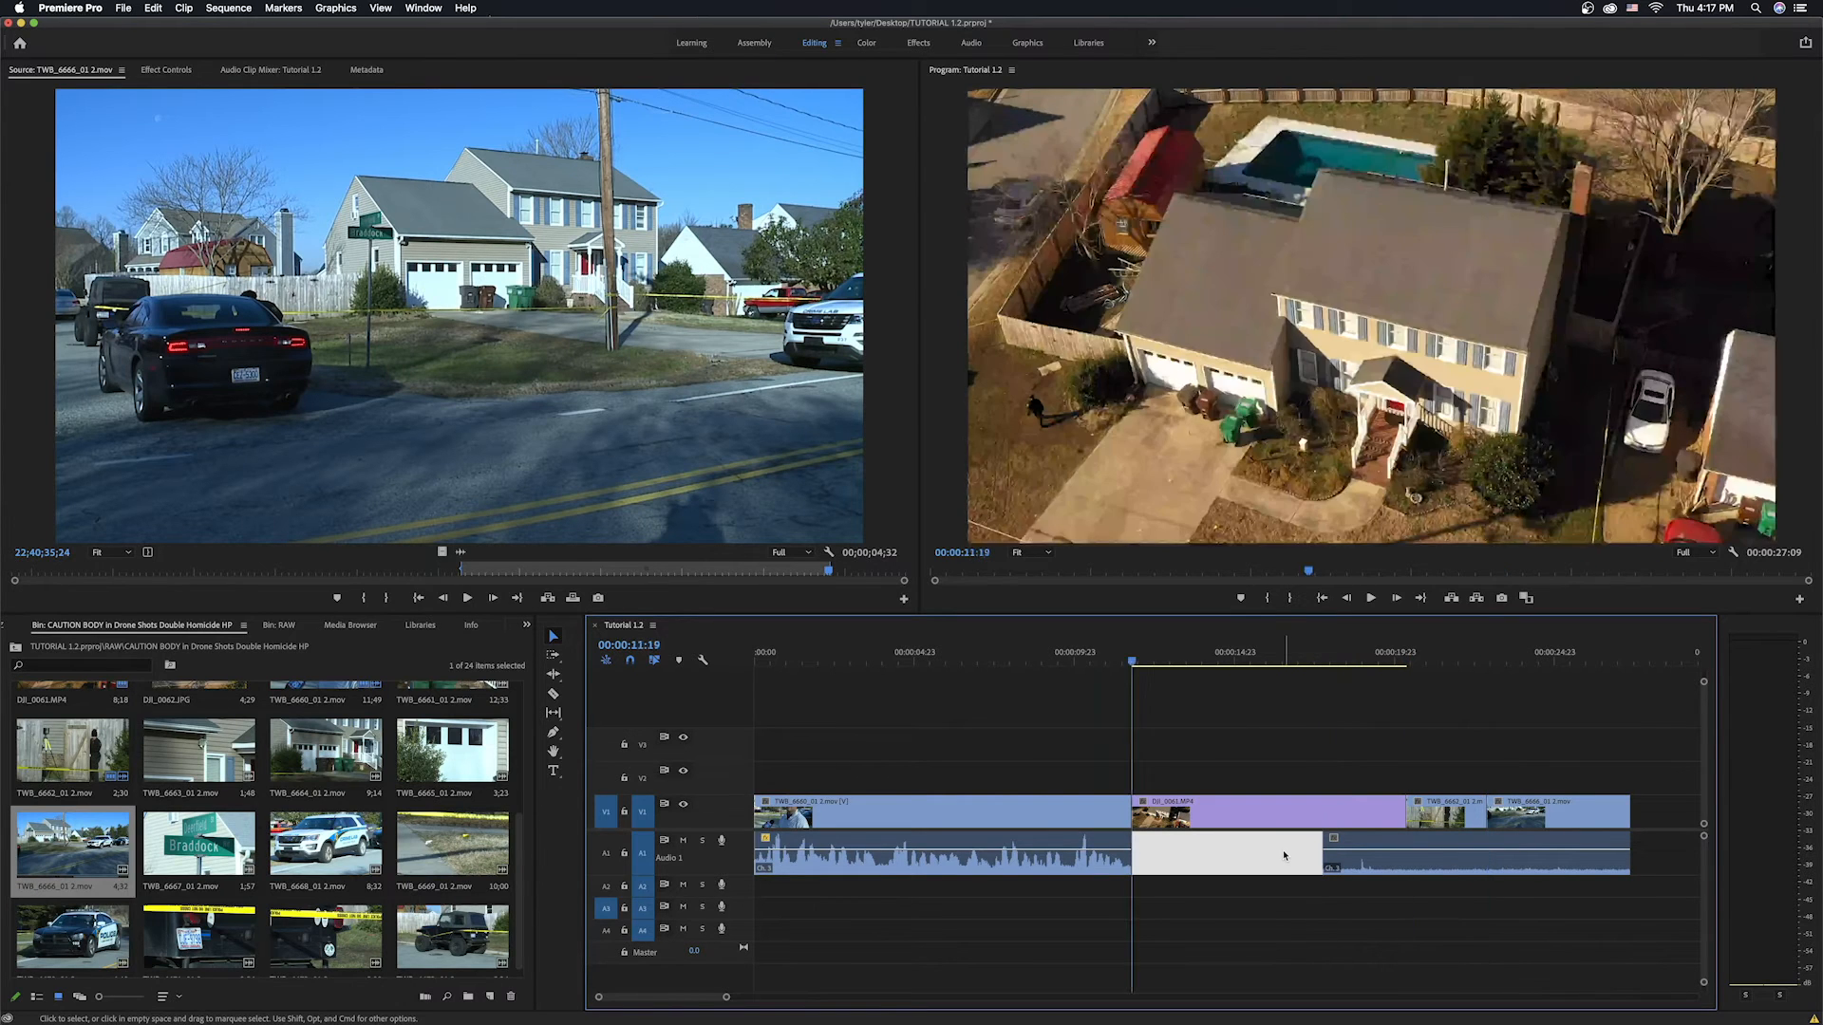
{"action": "key", "text": "Down"}
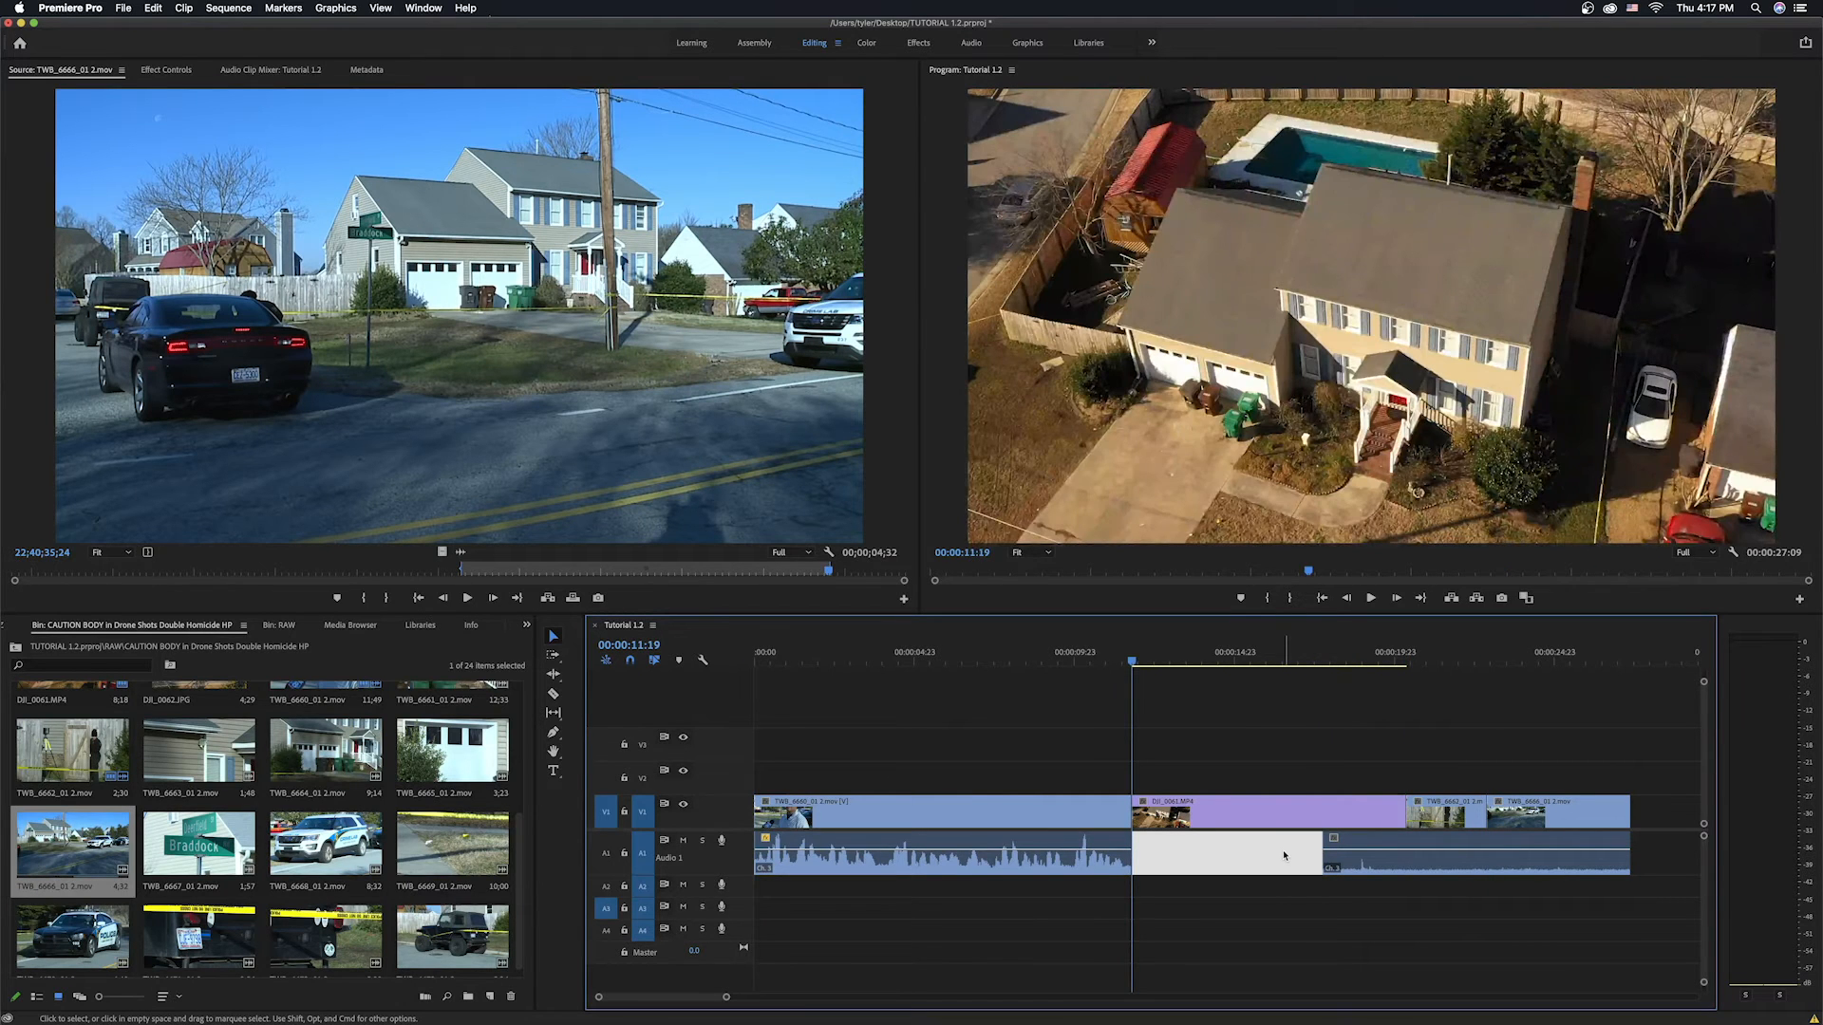
{"action": "key", "text": "super+v"}
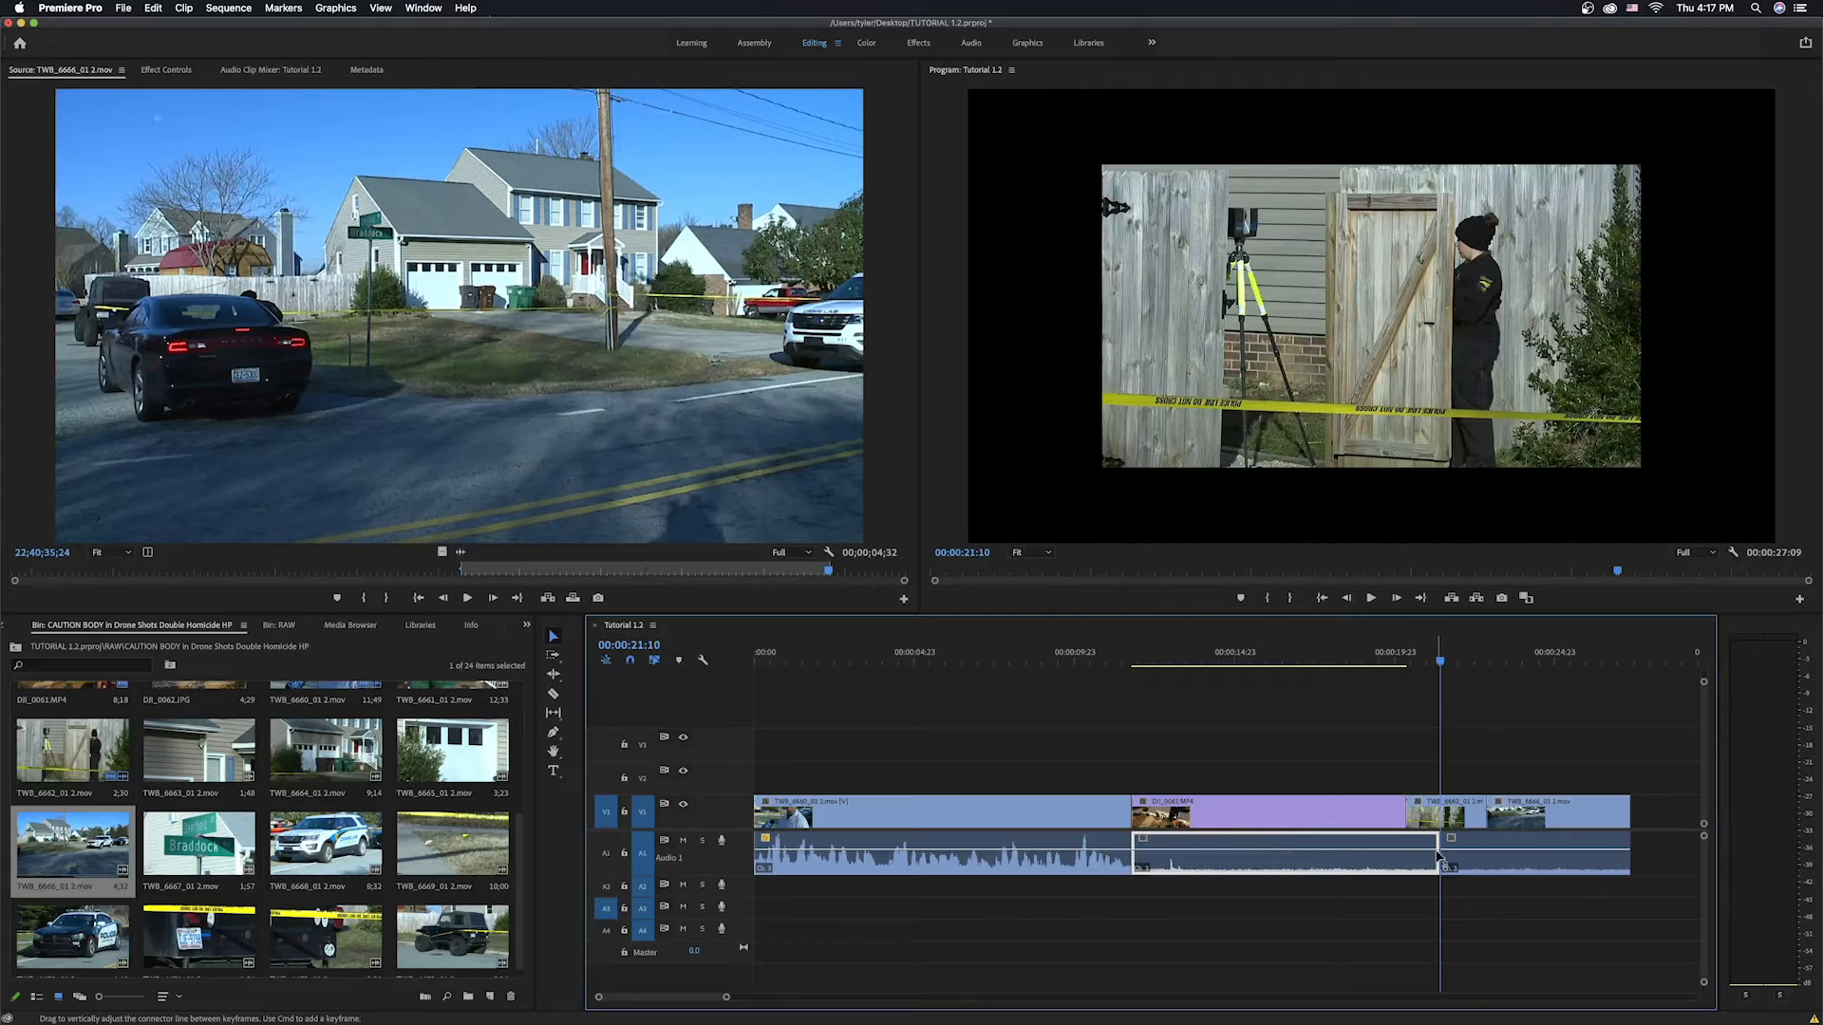
Trim the pasted audio clip's edges so it bridges the neighbouring audio clips on Audio 1.
{"action": "left_click_drag", "start_coordinate": [1435, 843], "coordinate": [1392, 842]}
{"action": "left_click_drag", "start_coordinate": [1135, 843], "coordinate": [1174, 847]}
{"action": "left_click_drag", "start_coordinate": [1347, 845], "coordinate": [1392, 844]}
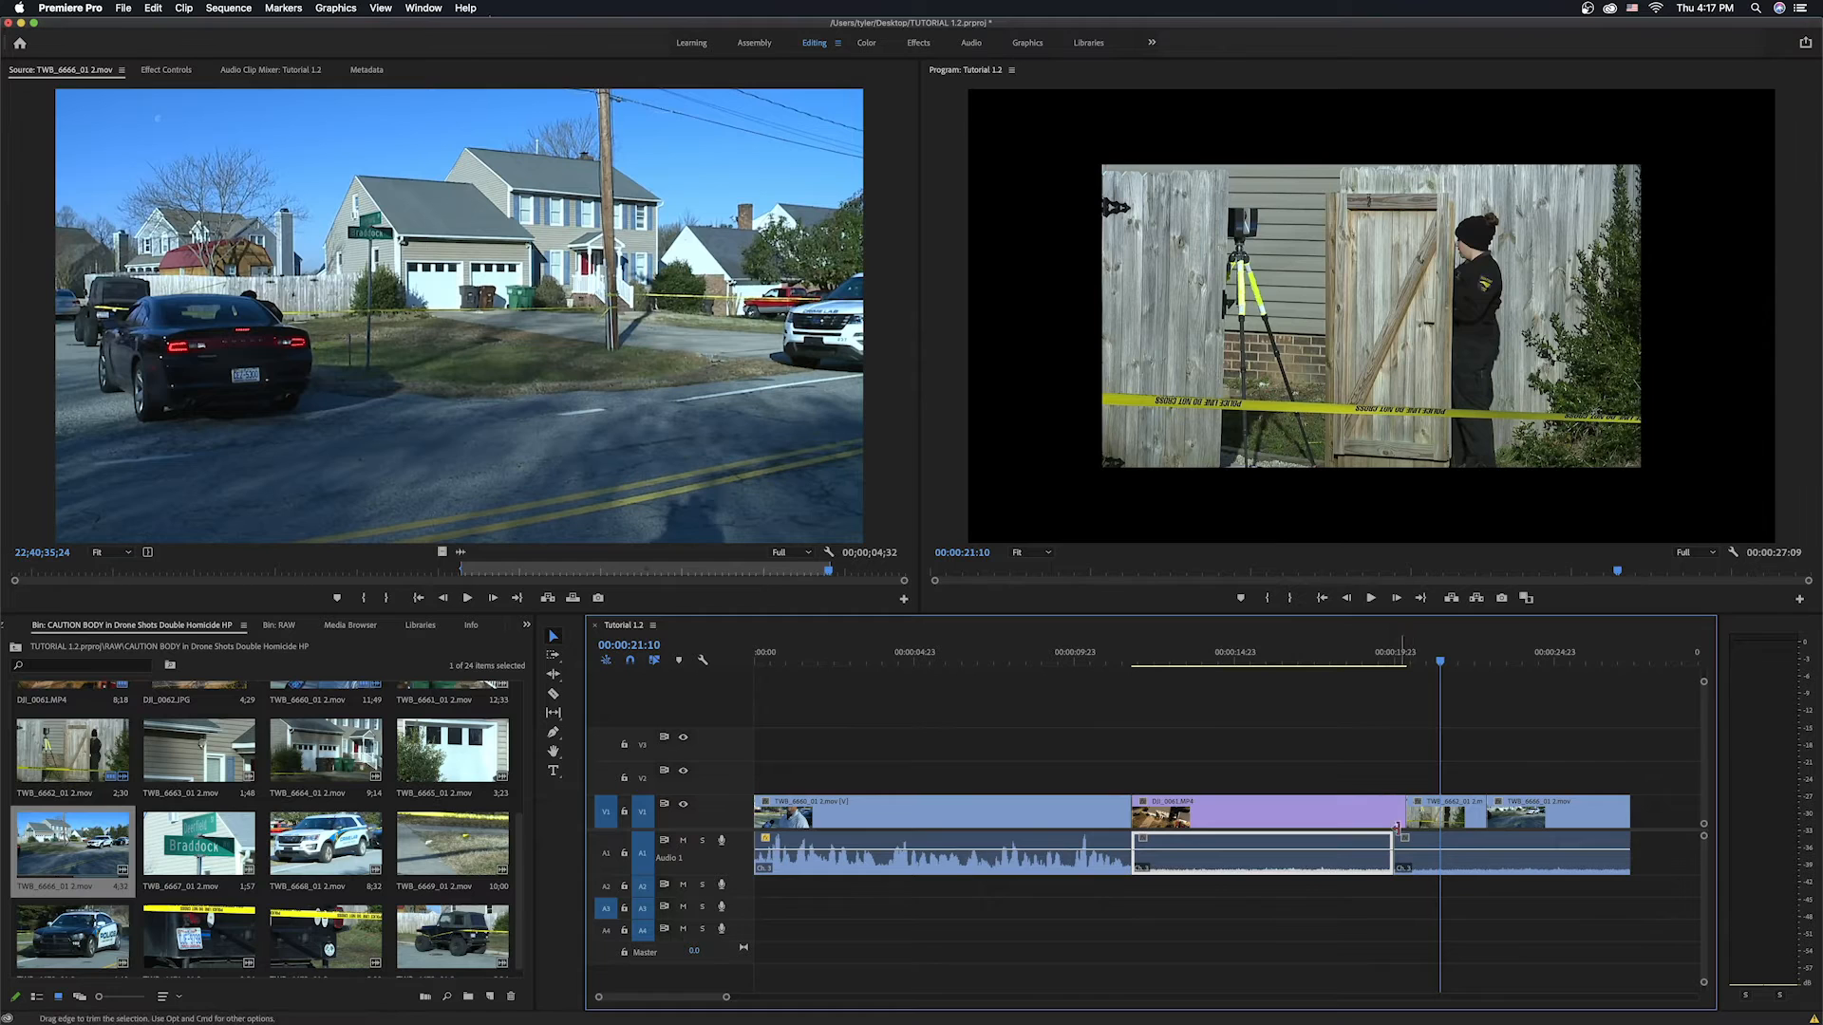
{"action": "left_click_drag", "start_coordinate": [1393, 802], "coordinate": [1405, 800]}
{"action": "left_click_drag", "start_coordinate": [1388, 834], "coordinate": [1399, 828]}
Play back the middle of the sequence to review the new audio bed, then jump to the end.
{"action": "left_click", "coordinate": [1276, 665]}
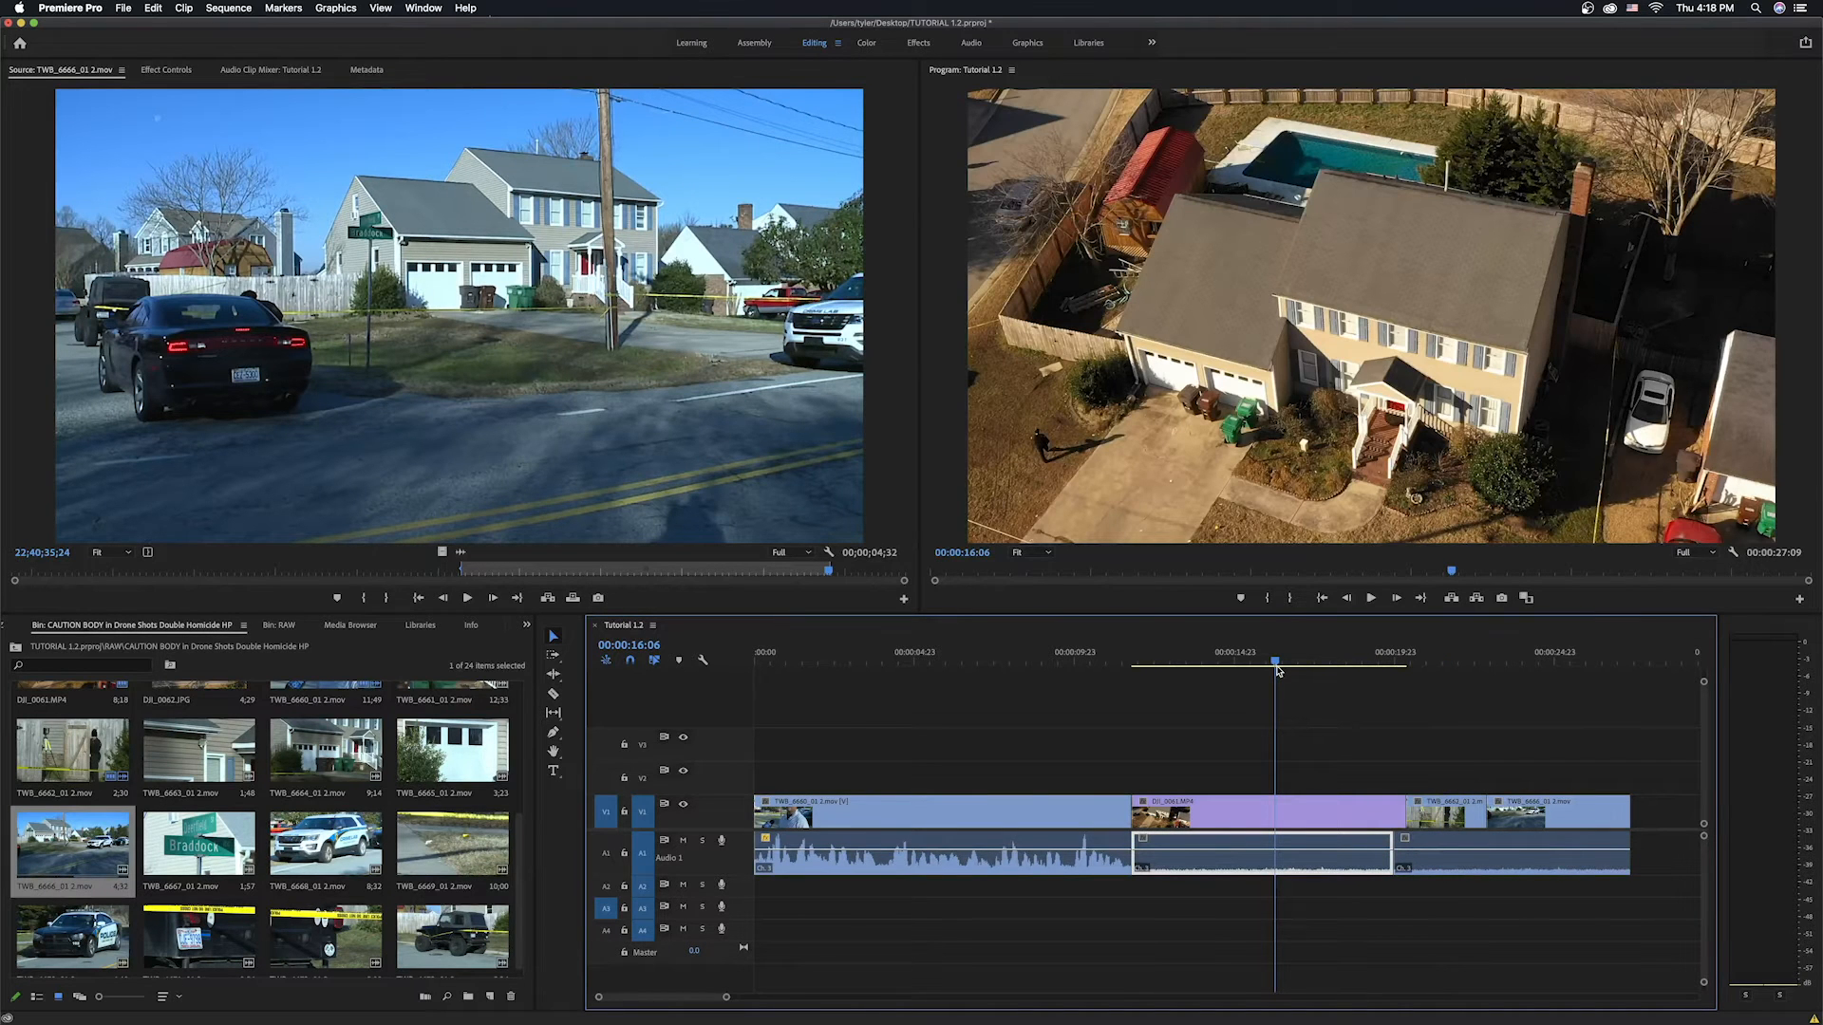
{"action": "key", "text": "space"}
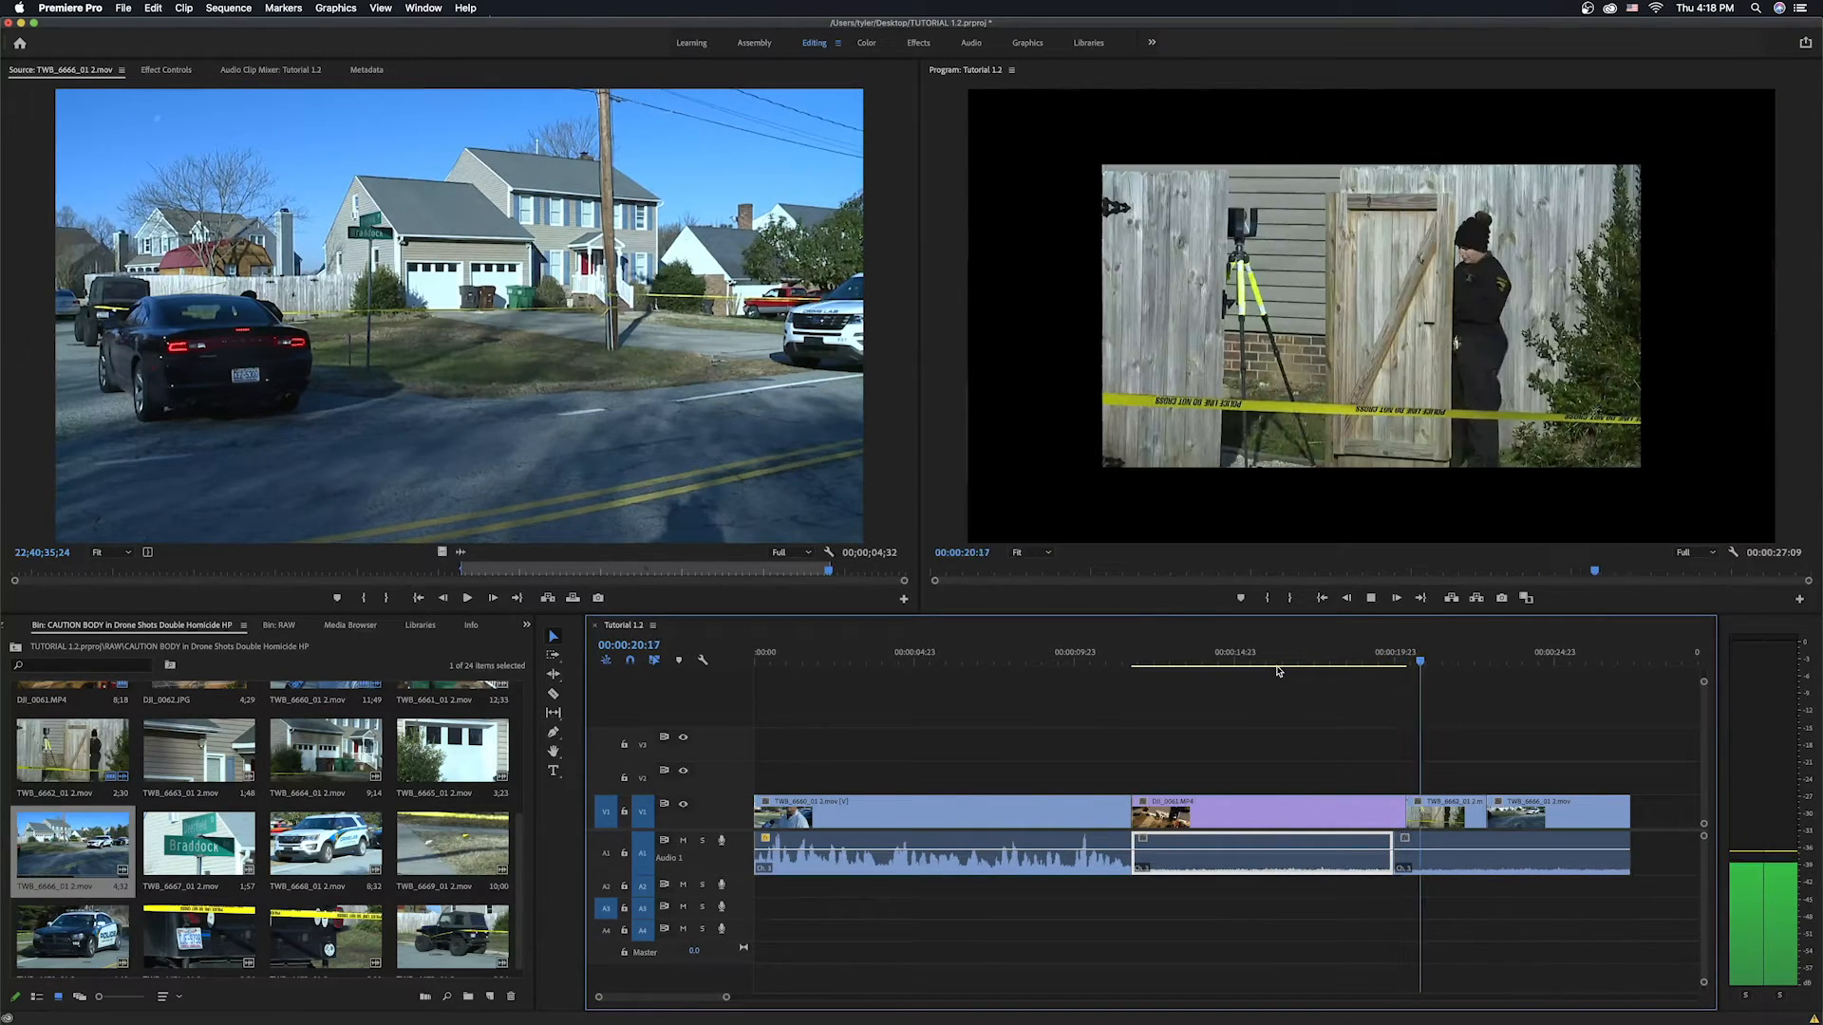
{"action": "key", "text": "space"}
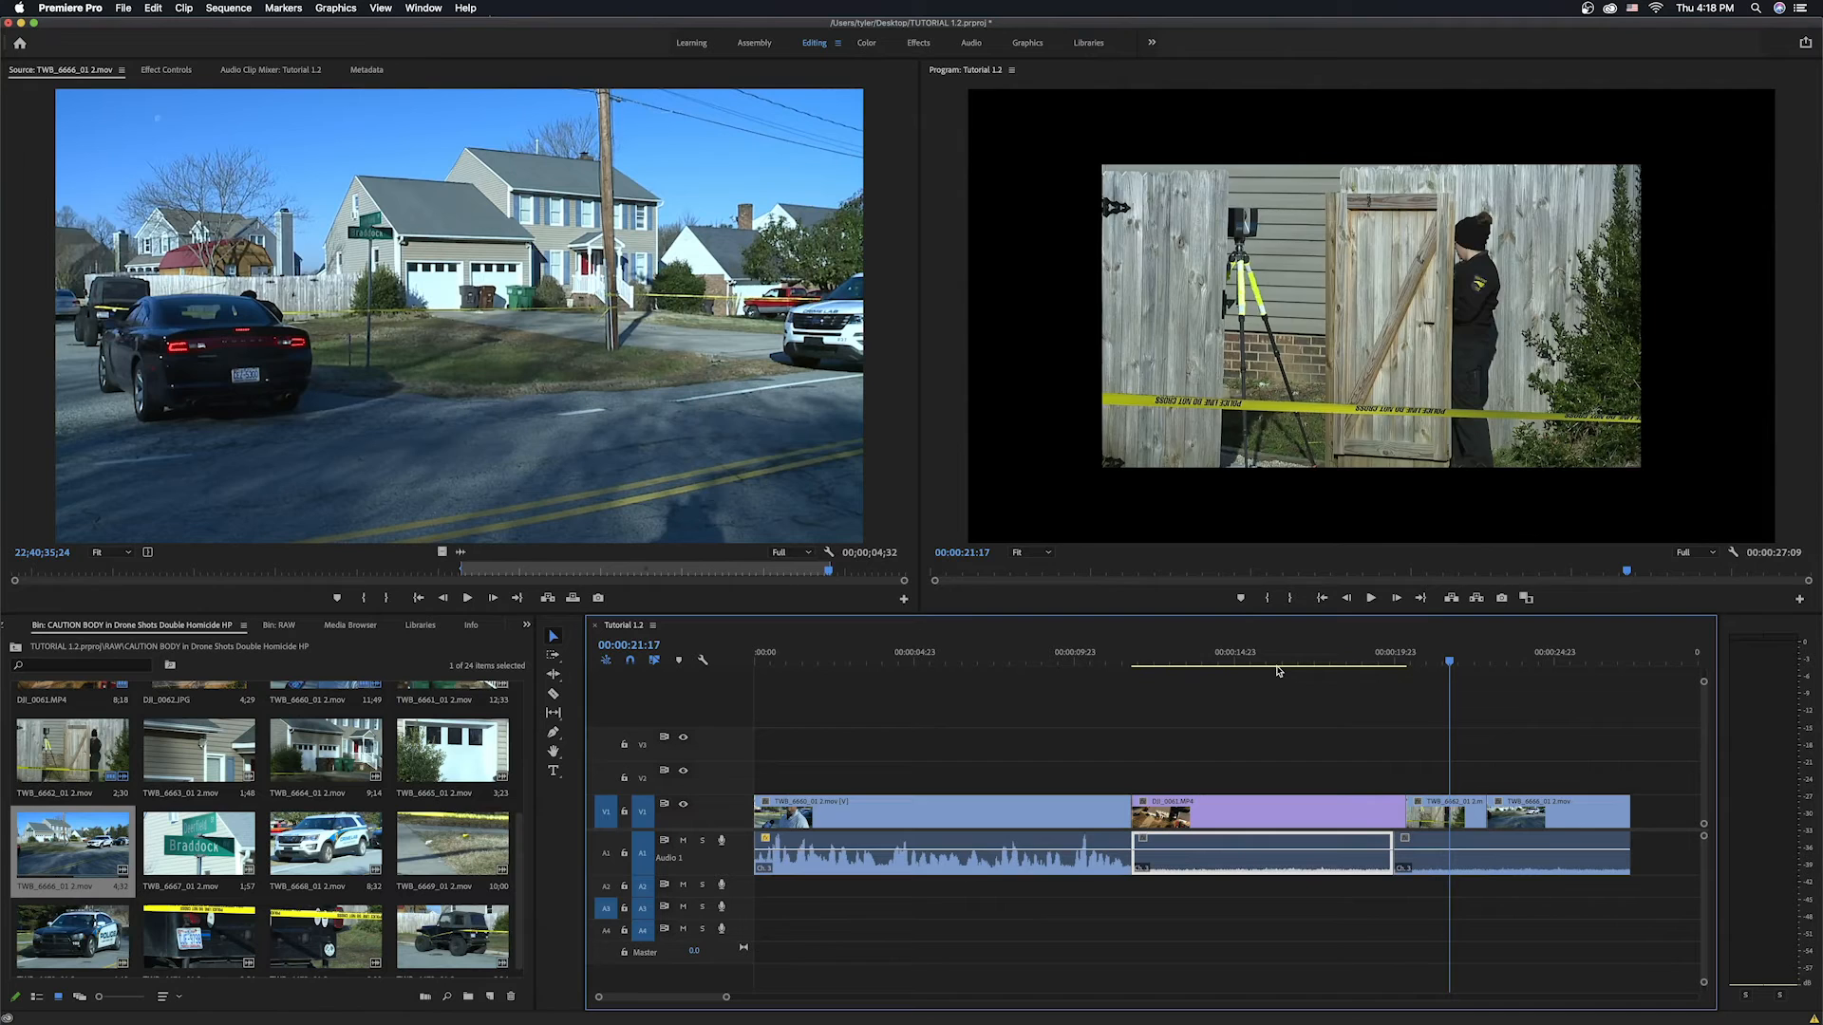
{"action": "key", "text": "Down"}
{"action": "key", "text": "Down"}
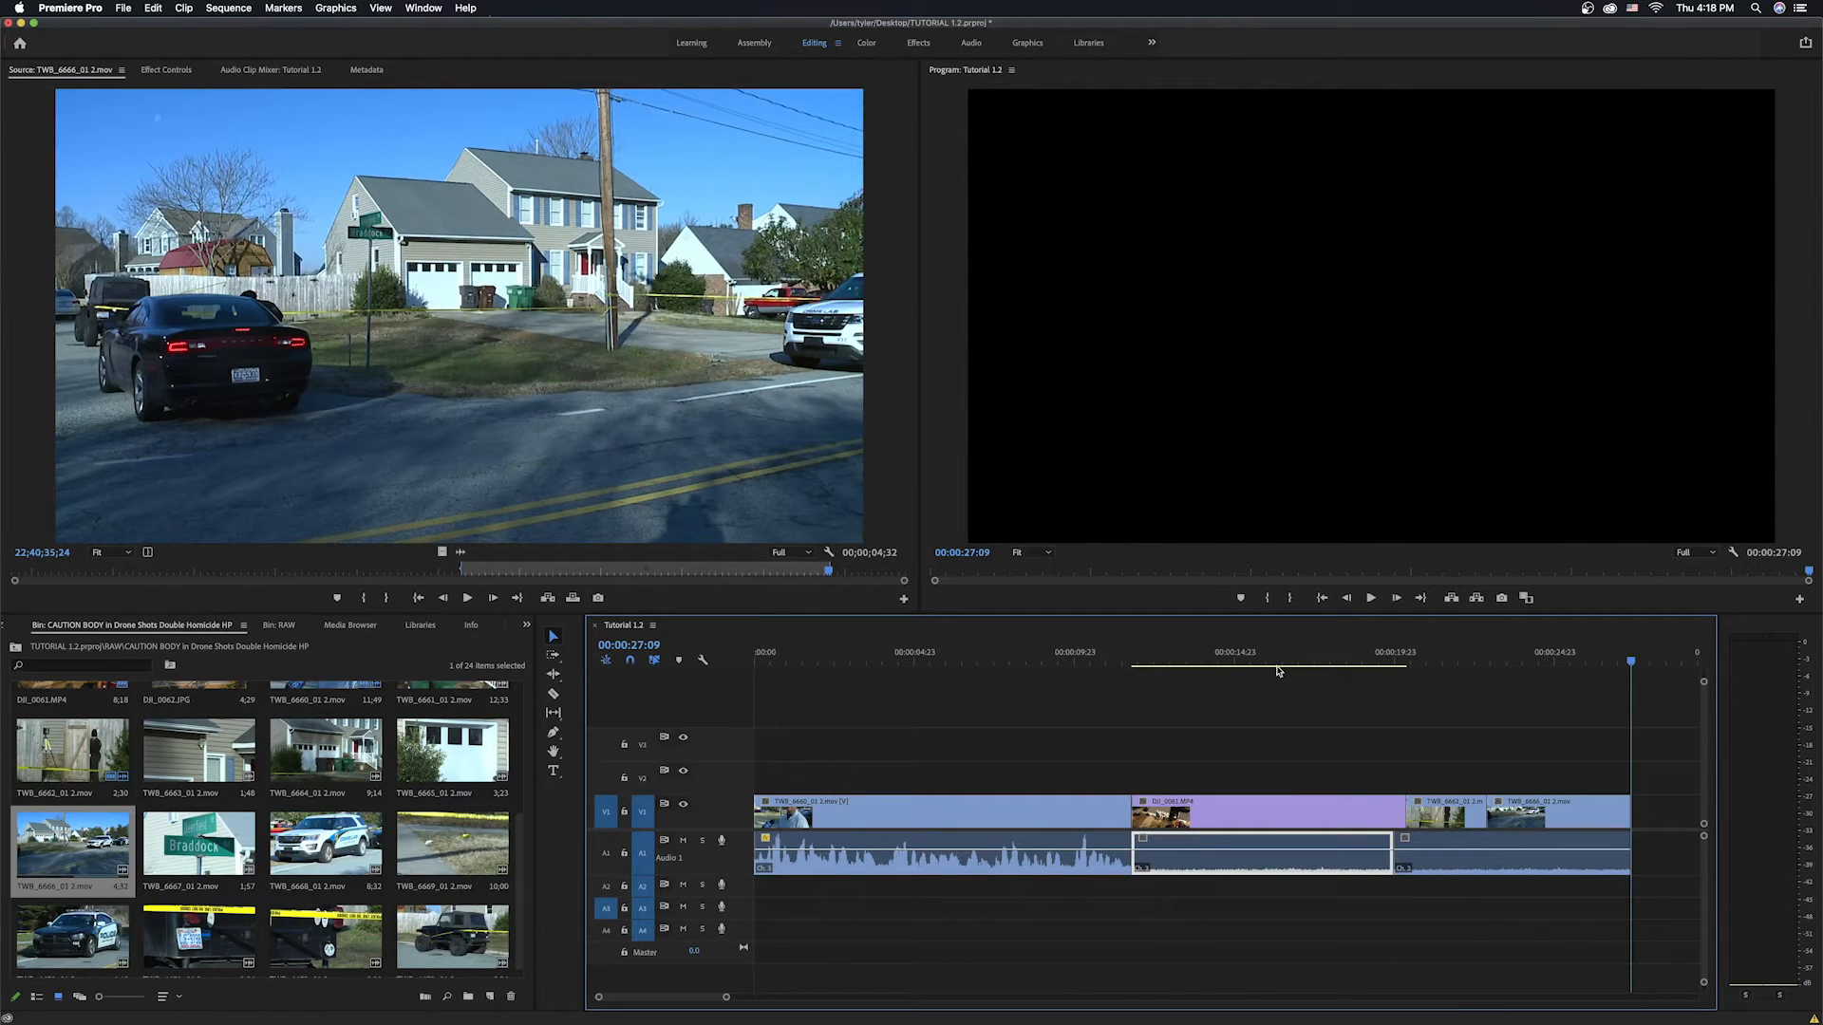
Open TWB_6669_01 2.mov in the source monitor, mark In and Out points and overwrite it at the sequence end.
{"action": "left_click", "coordinate": [431, 839]}
{"action": "double_click", "coordinate": [431, 839]}
{"action": "left_click_drag", "start_coordinate": [238, 570], "coordinate": [388, 575]}
{"action": "key", "text": "i"}
{"action": "key", "text": "space"}
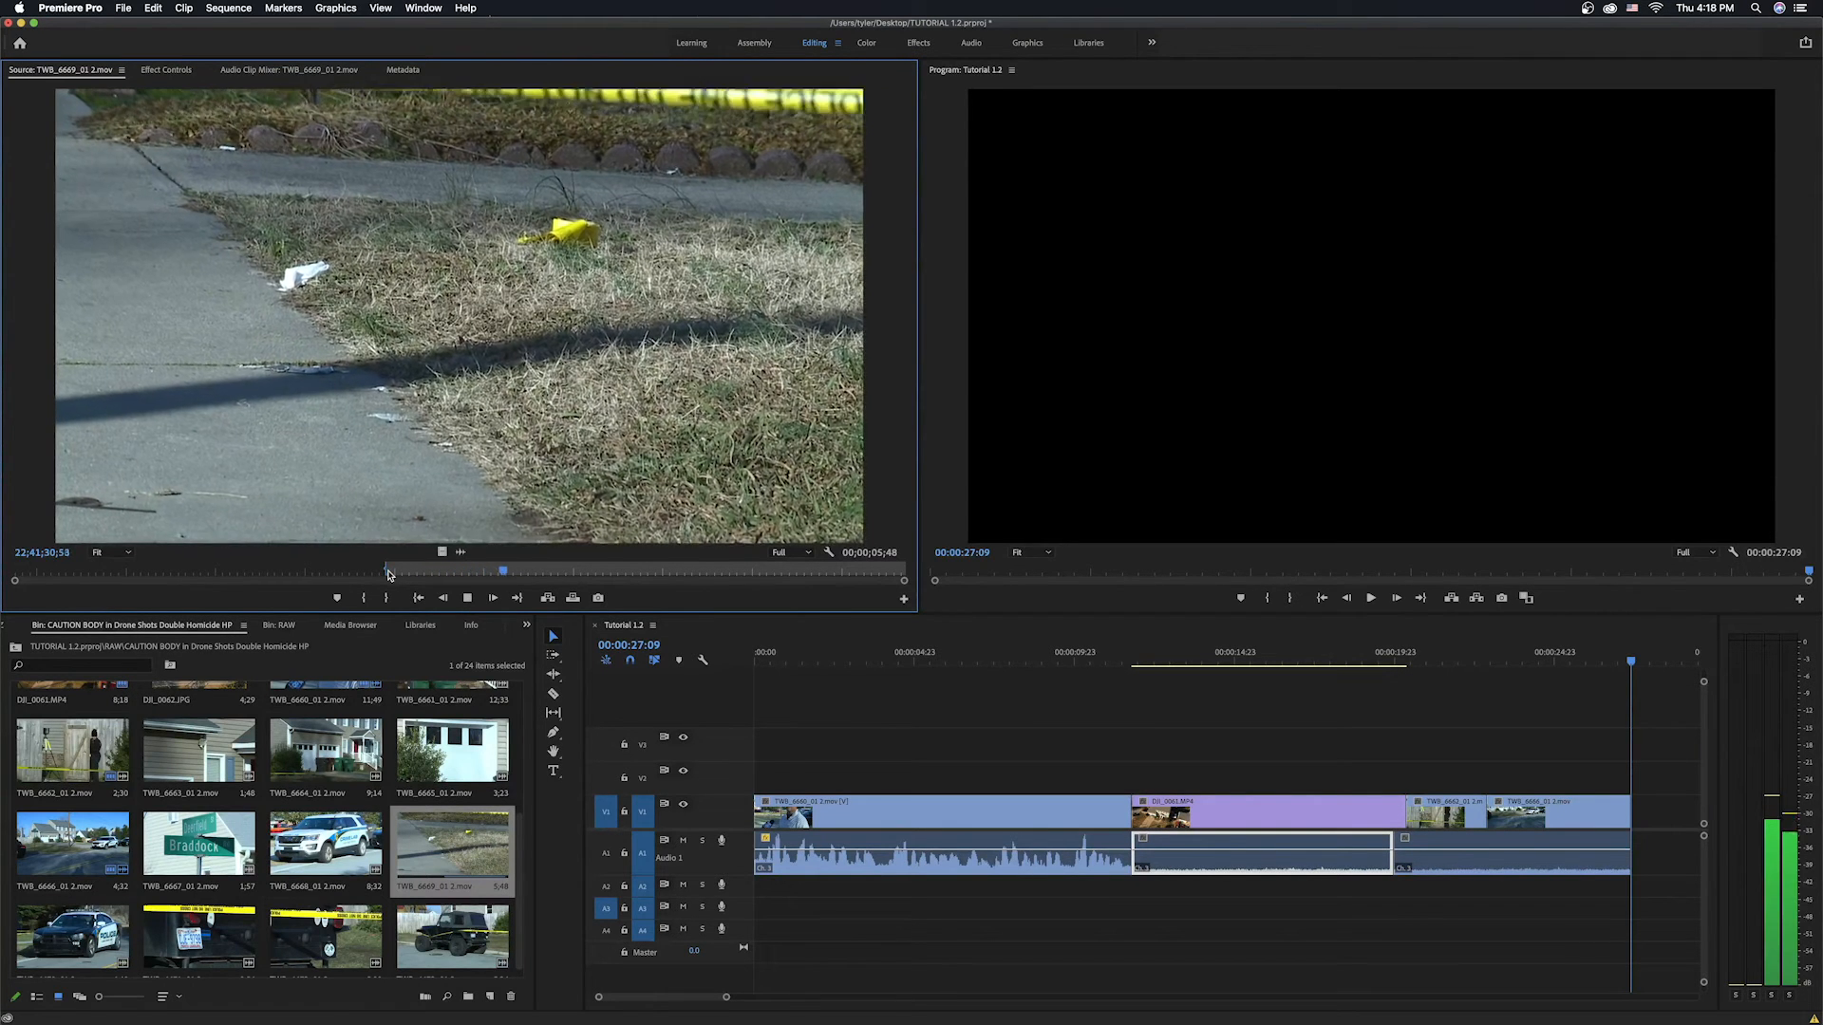
{"action": "key", "text": "o"}
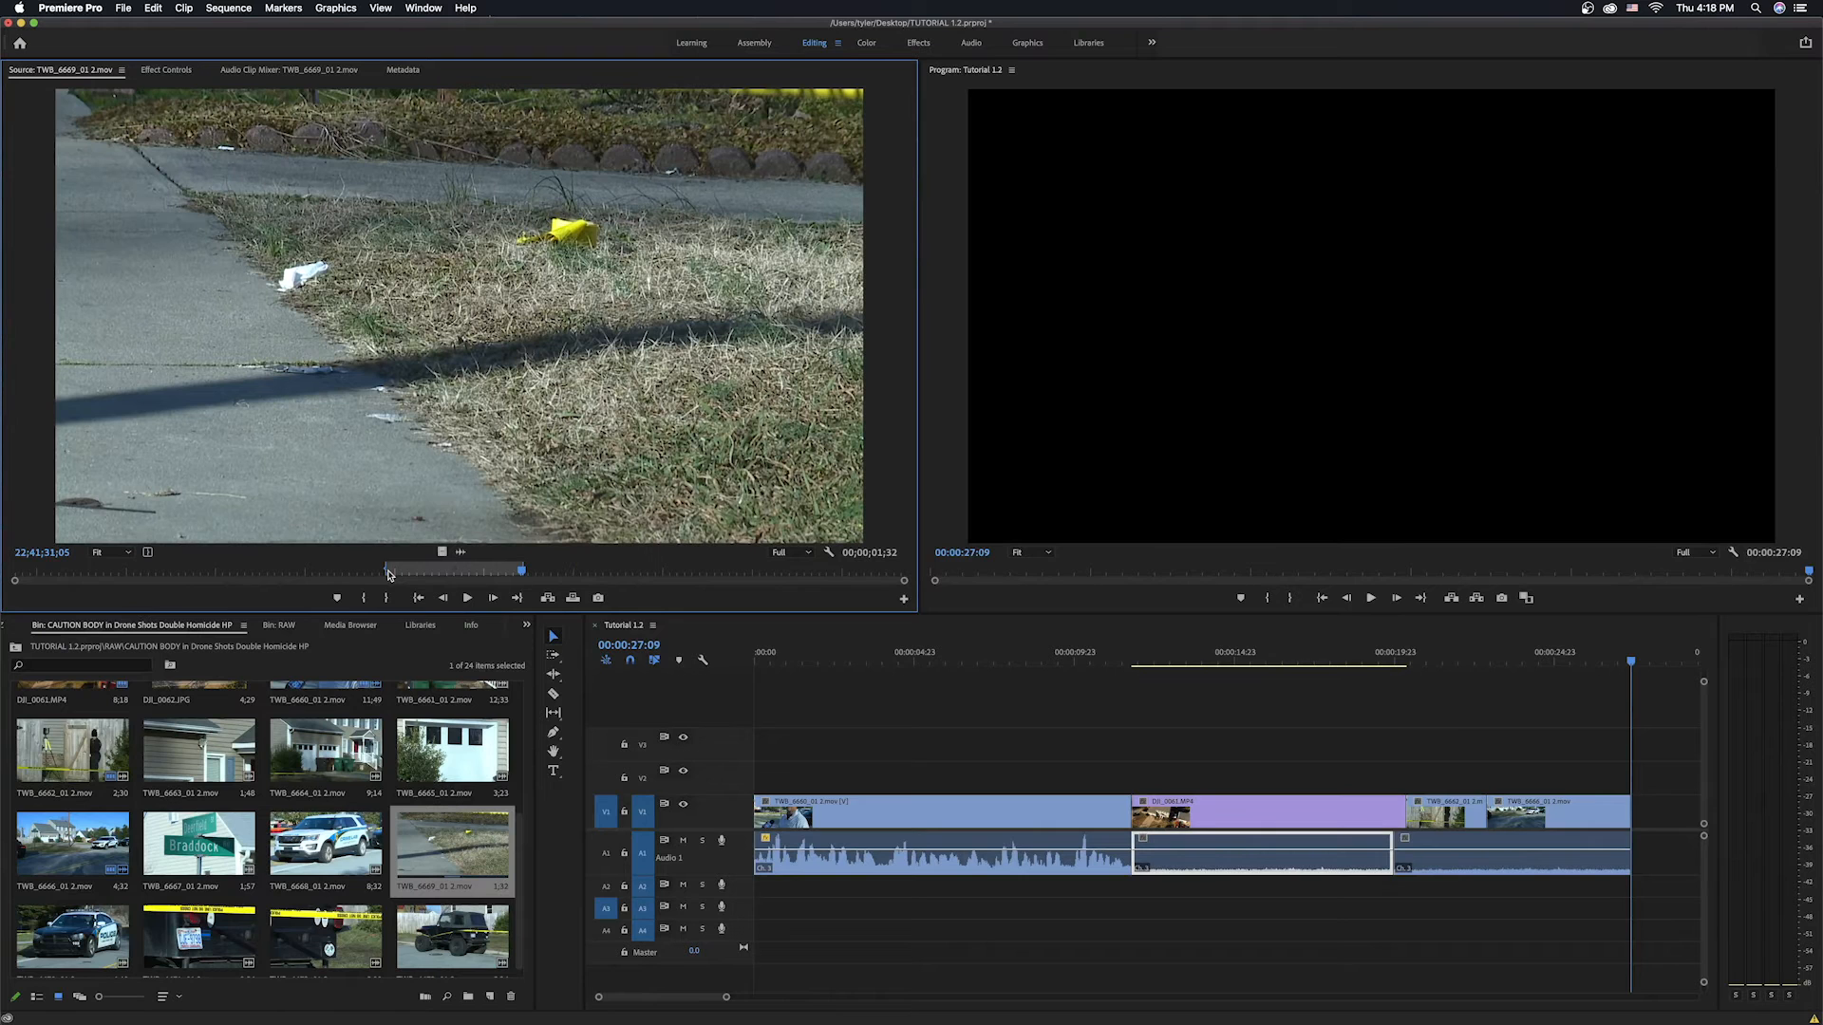
{"action": "key", "text": "."}
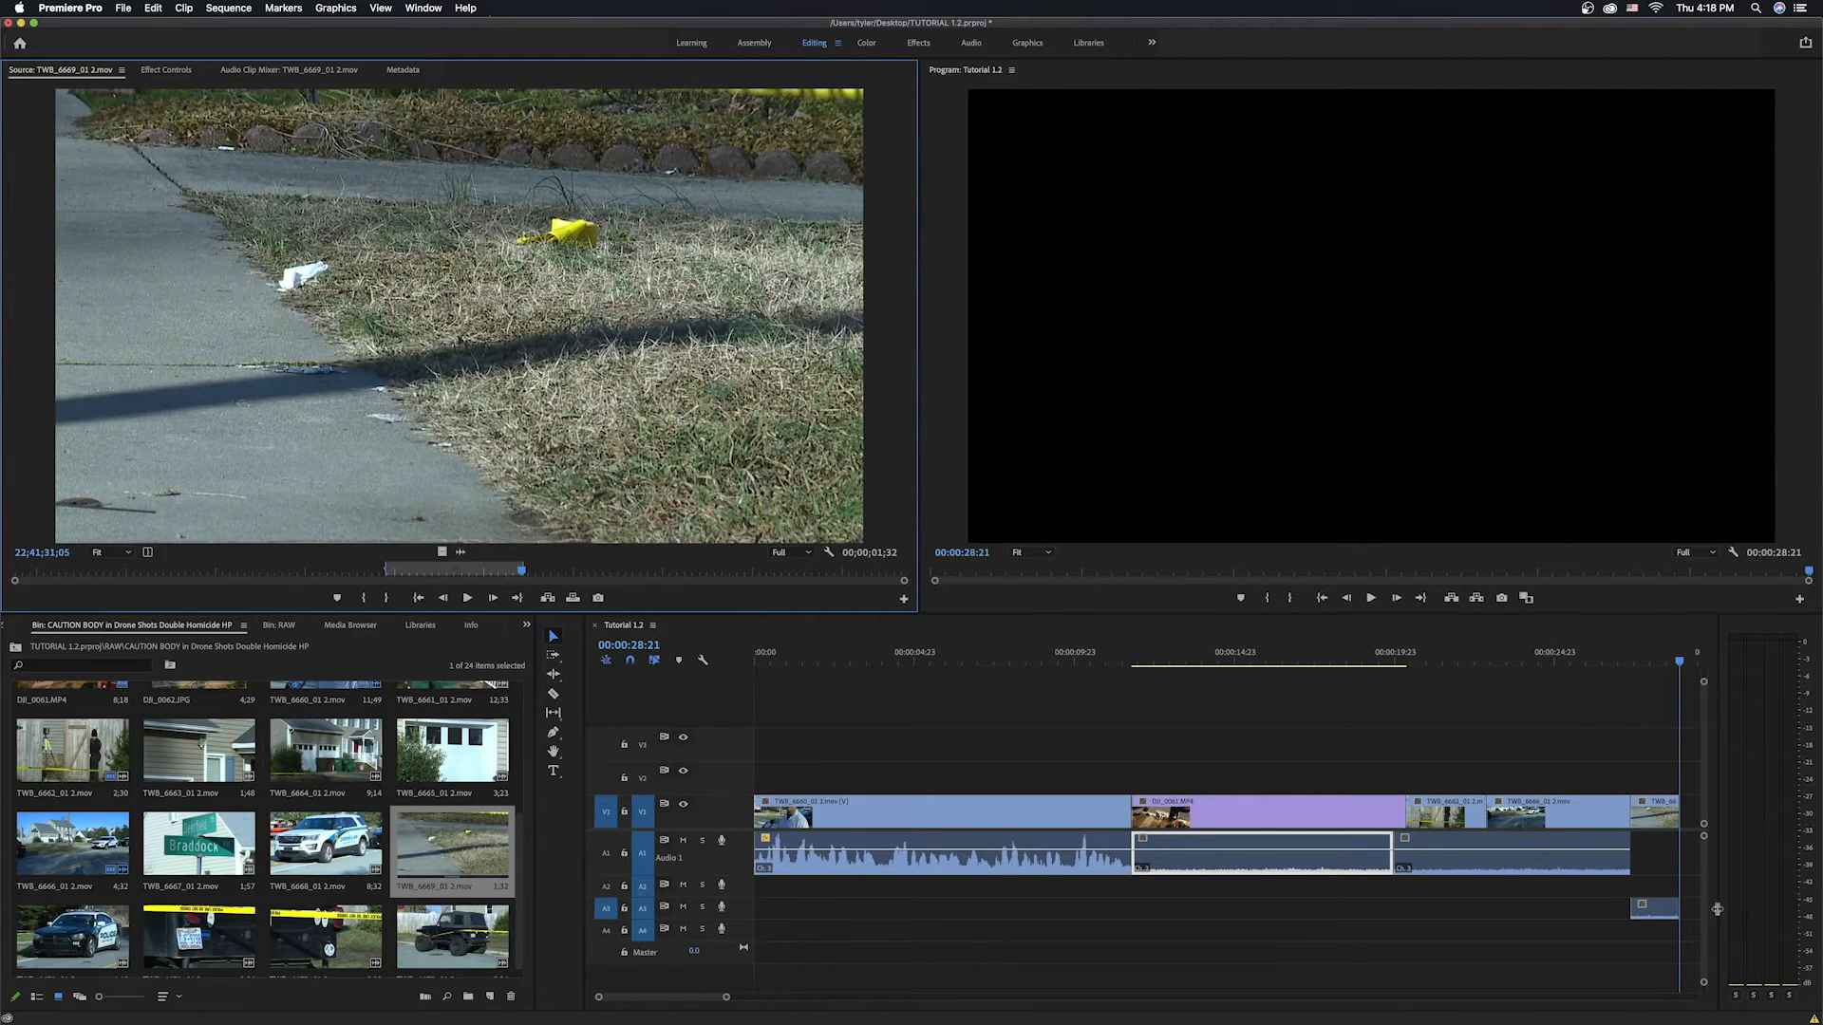
Move the TWB_6669_01 2.mov clip's audio up onto Audio 1 beneath its video.
{"action": "left_click_drag", "start_coordinate": [1657, 908], "coordinate": [1657, 795]}
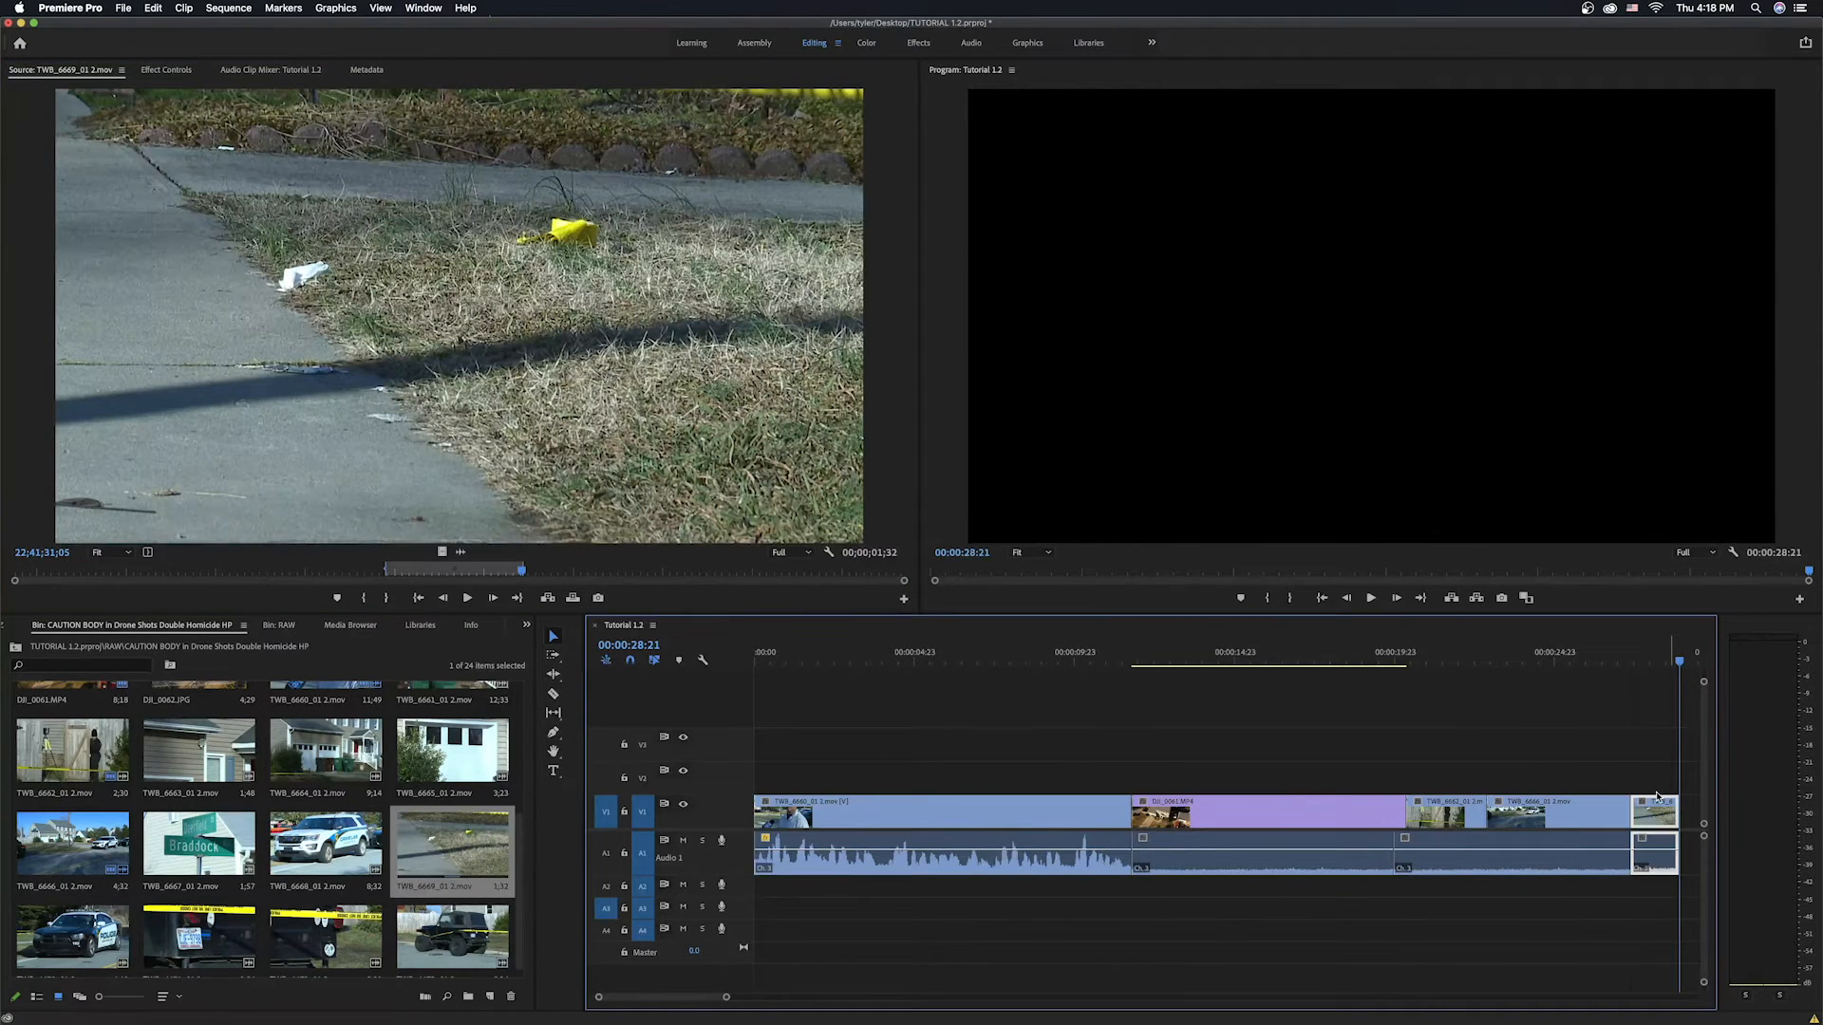
{"action": "left_click", "coordinate": [1631, 656]}
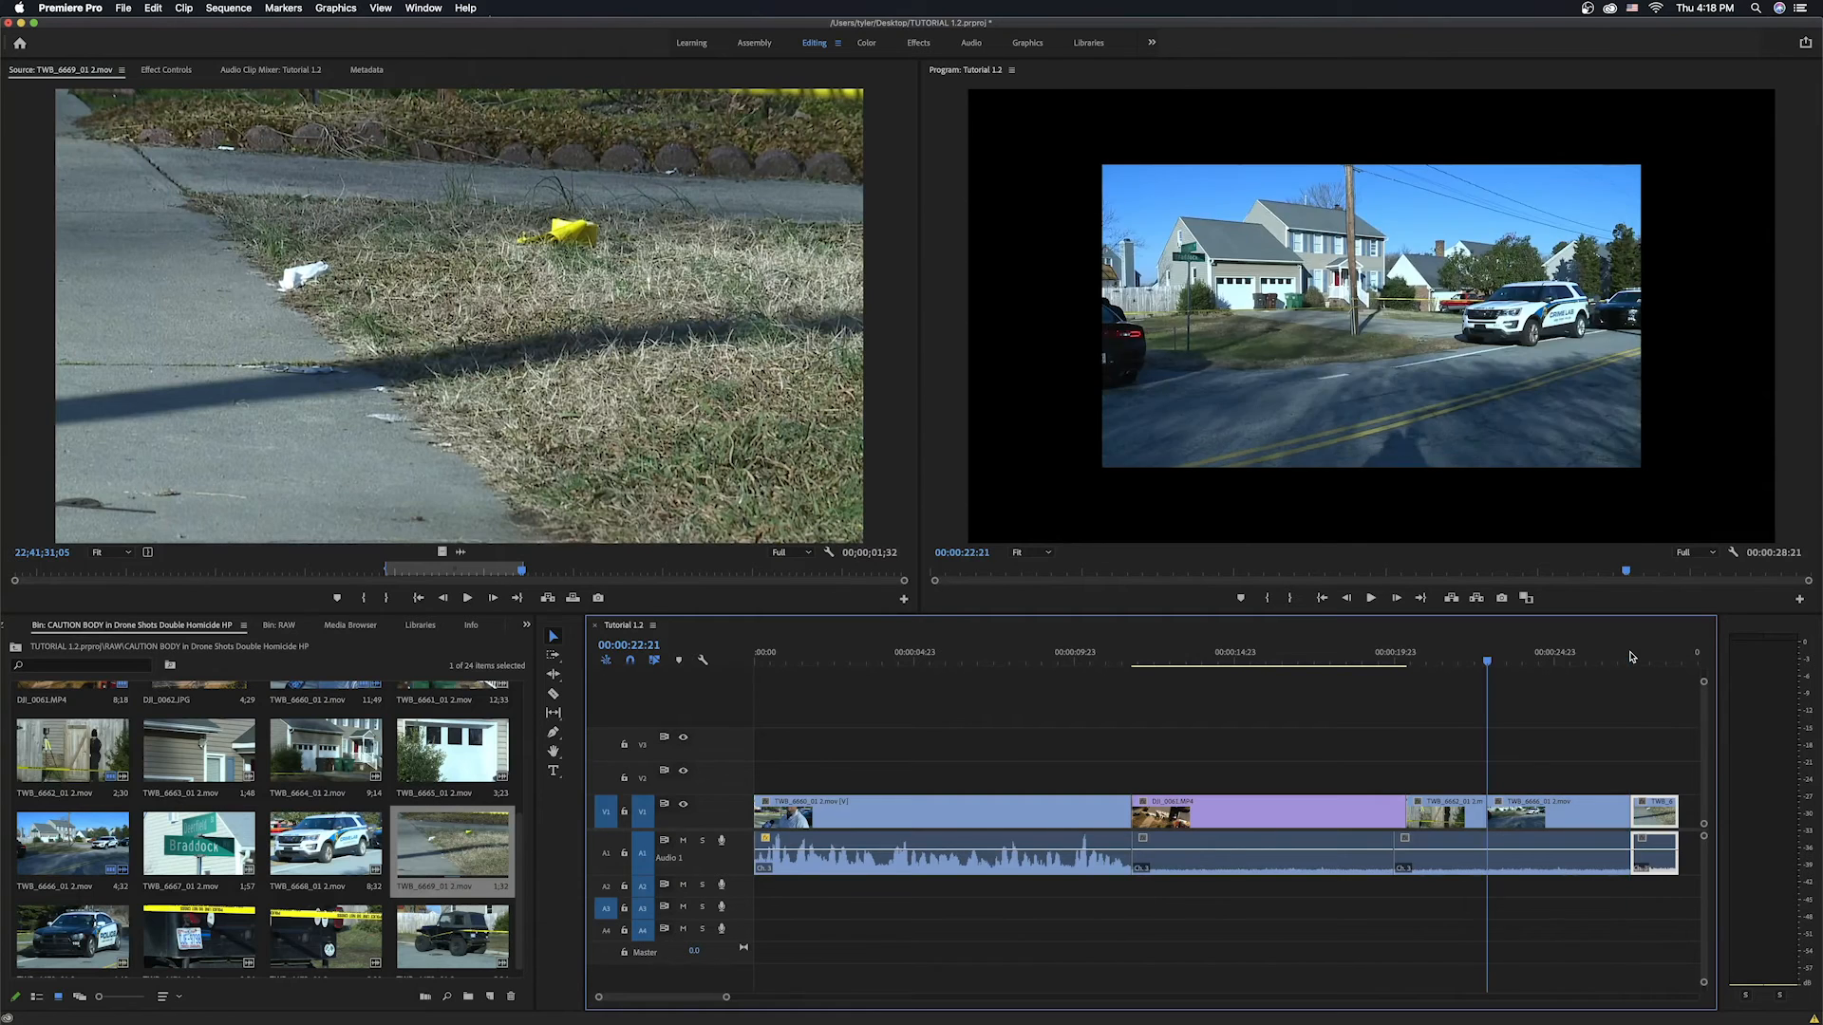
{"action": "left_click_drag", "start_coordinate": [1631, 656], "coordinate": [1632, 656]}
{"action": "key", "text": "End"}
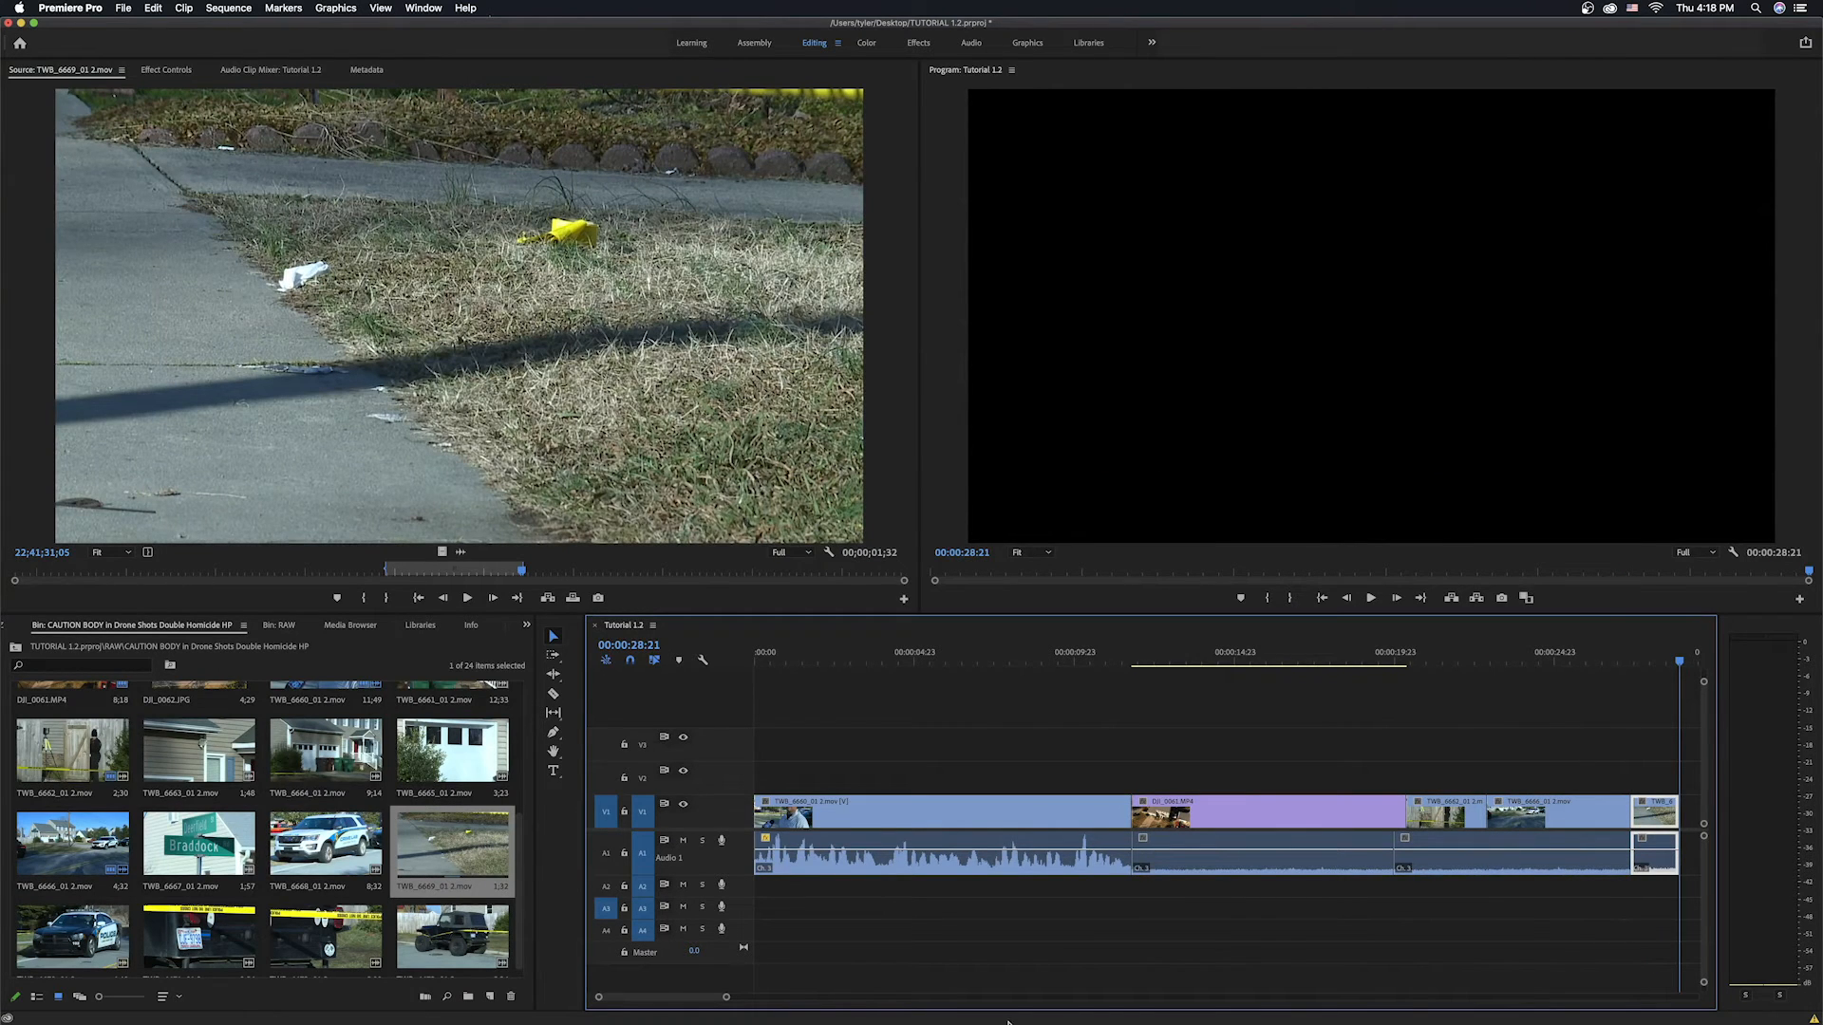
Zoom into the timeline end and extend the TWB_6669_01 2.mov clip's end slightly, reviewing the result.
{"action": "left_click_drag", "start_coordinate": [685, 997], "coordinate": [712, 997]}
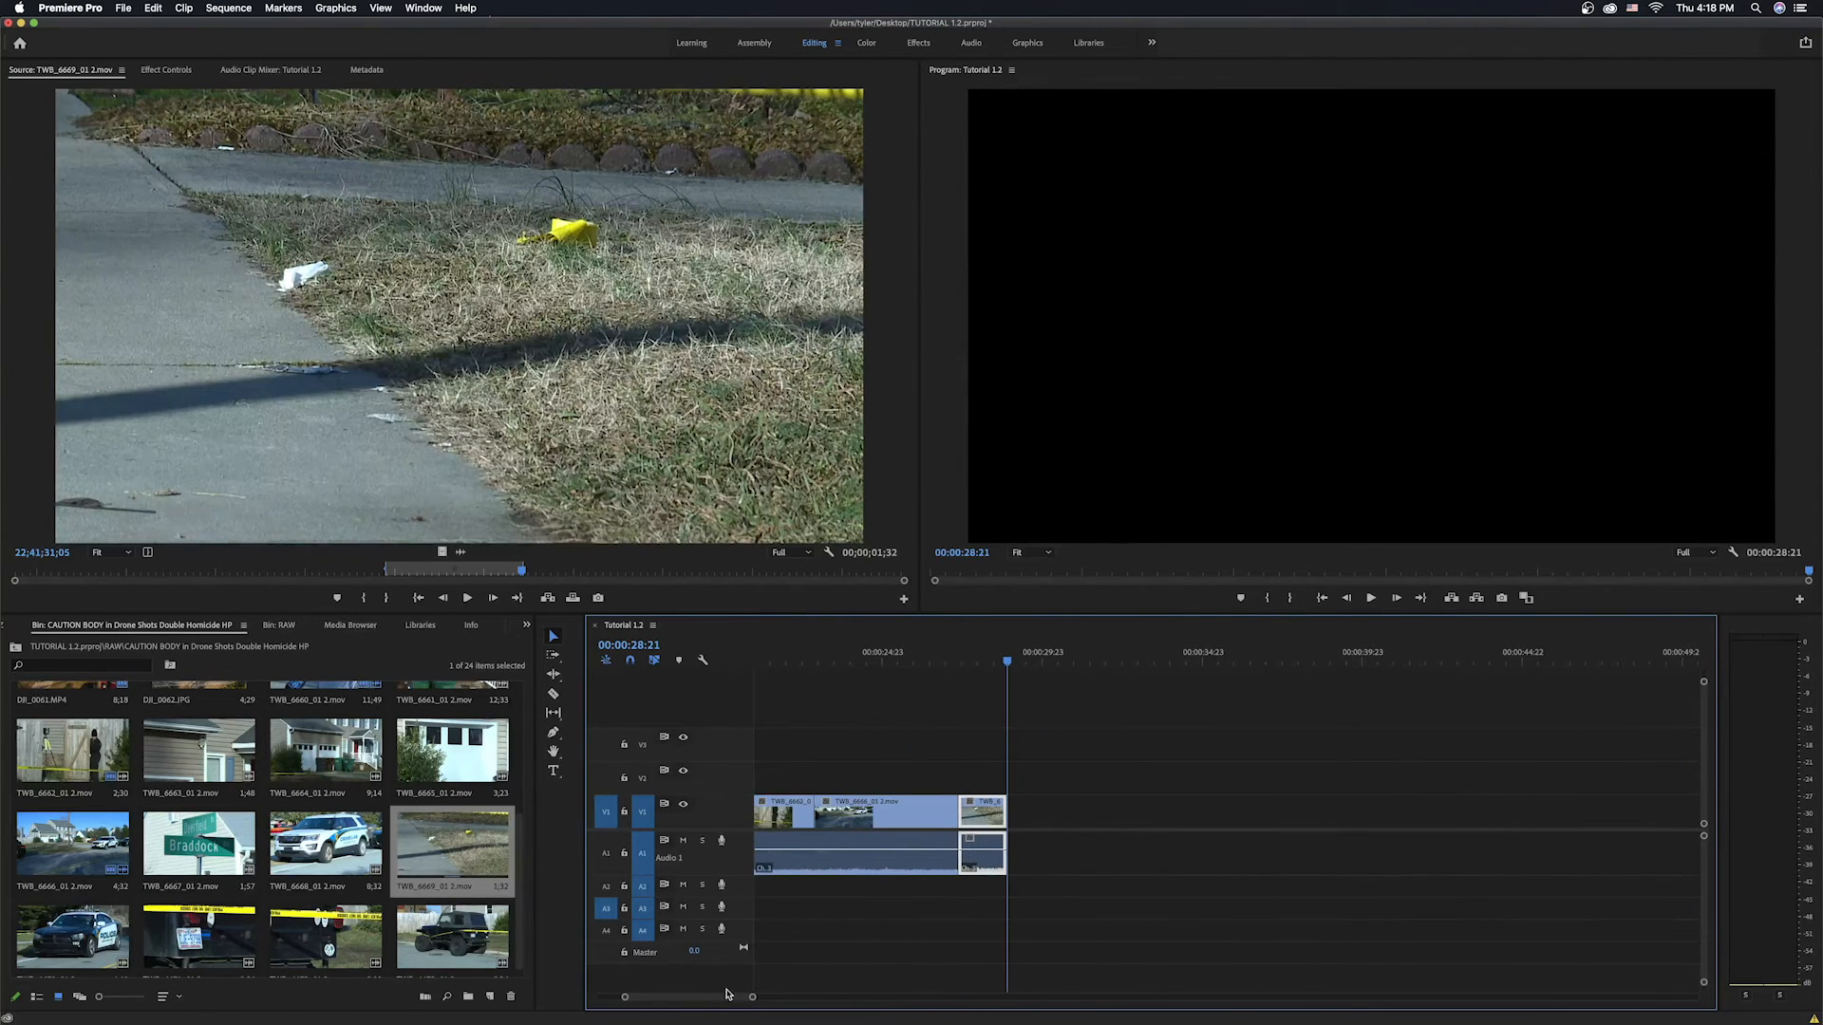
{"action": "left_click_drag", "start_coordinate": [1006, 817], "coordinate": [1036, 814]}
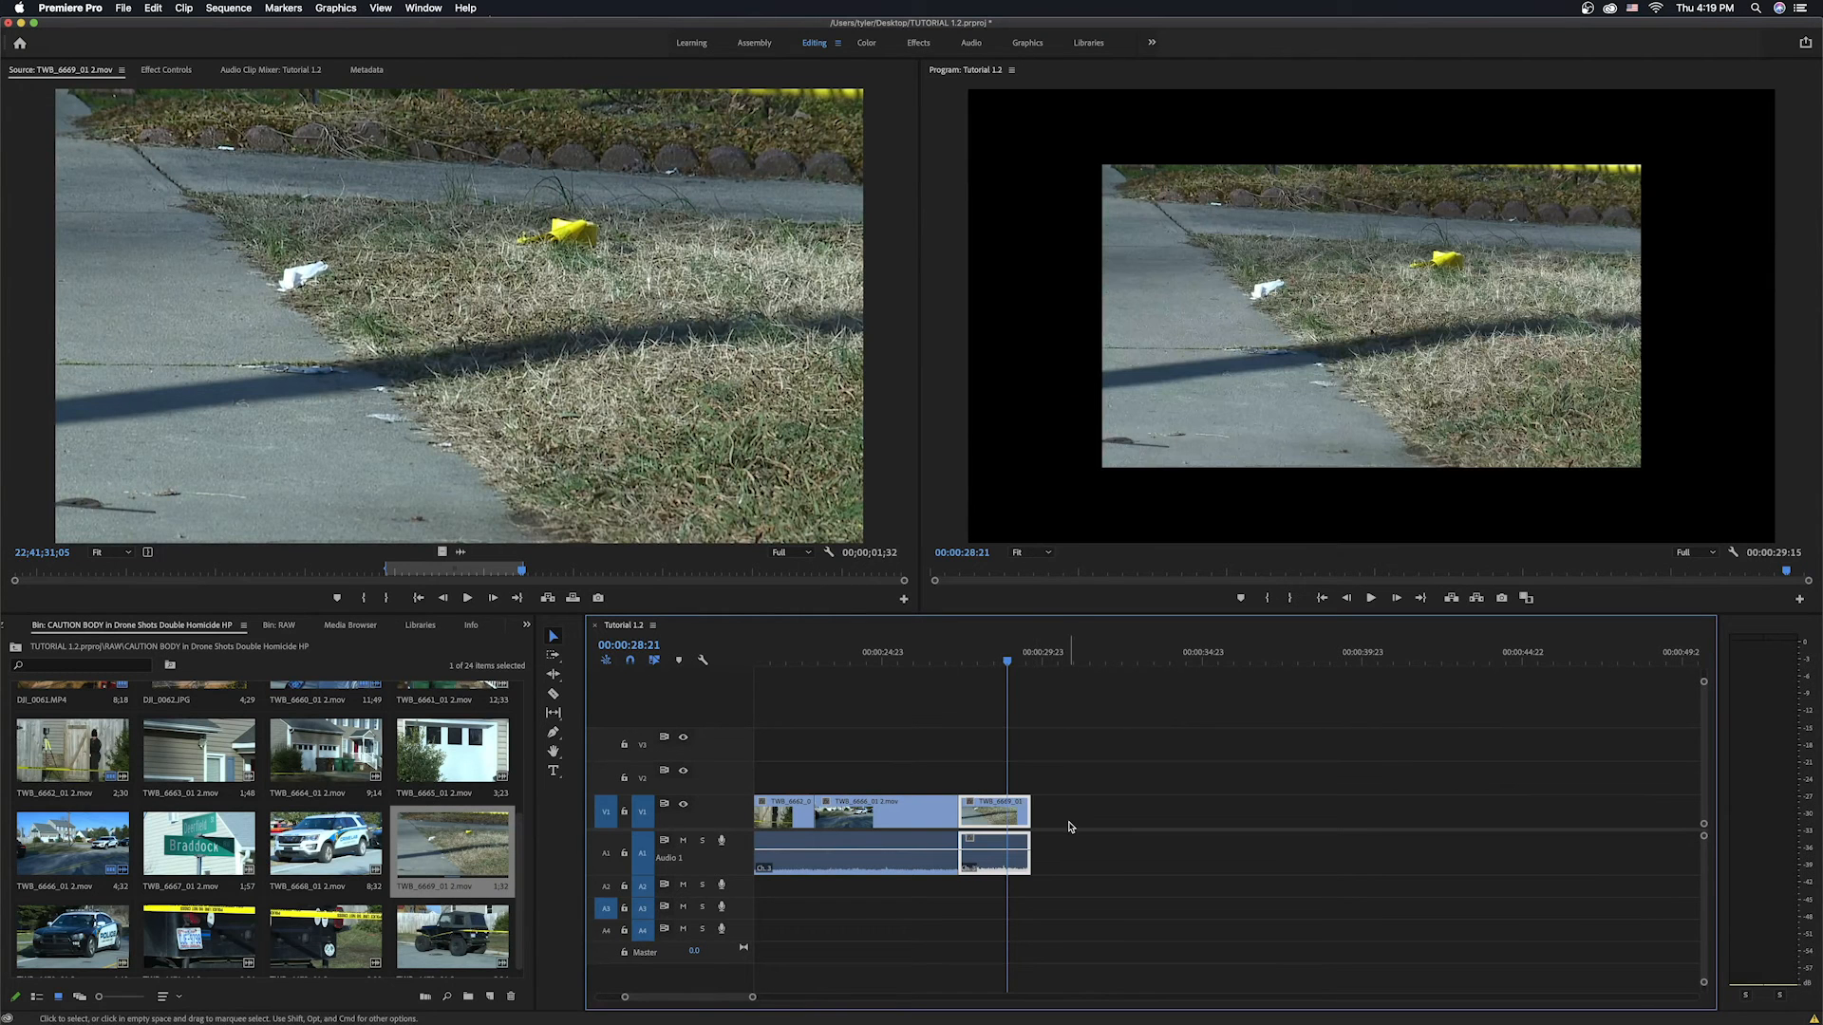
{"action": "key", "text": "Up"}
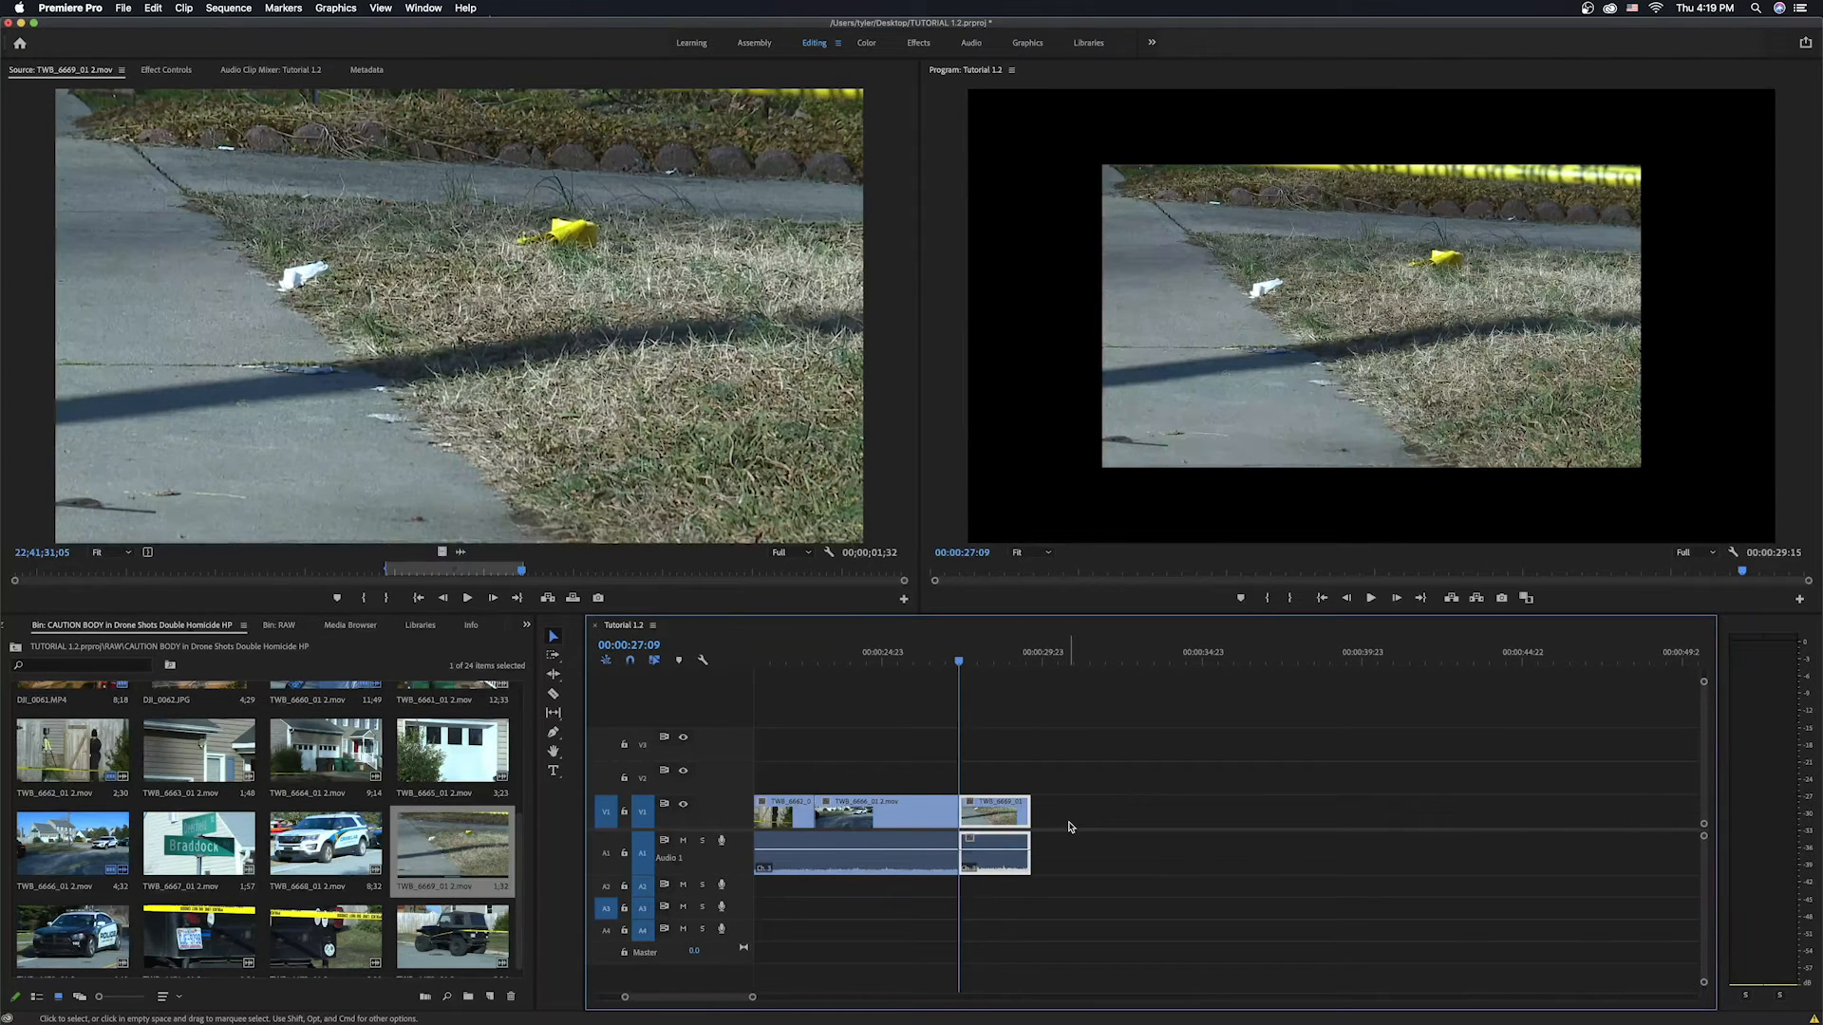
{"action": "key", "text": "Down"}
{"action": "key", "text": "j"}
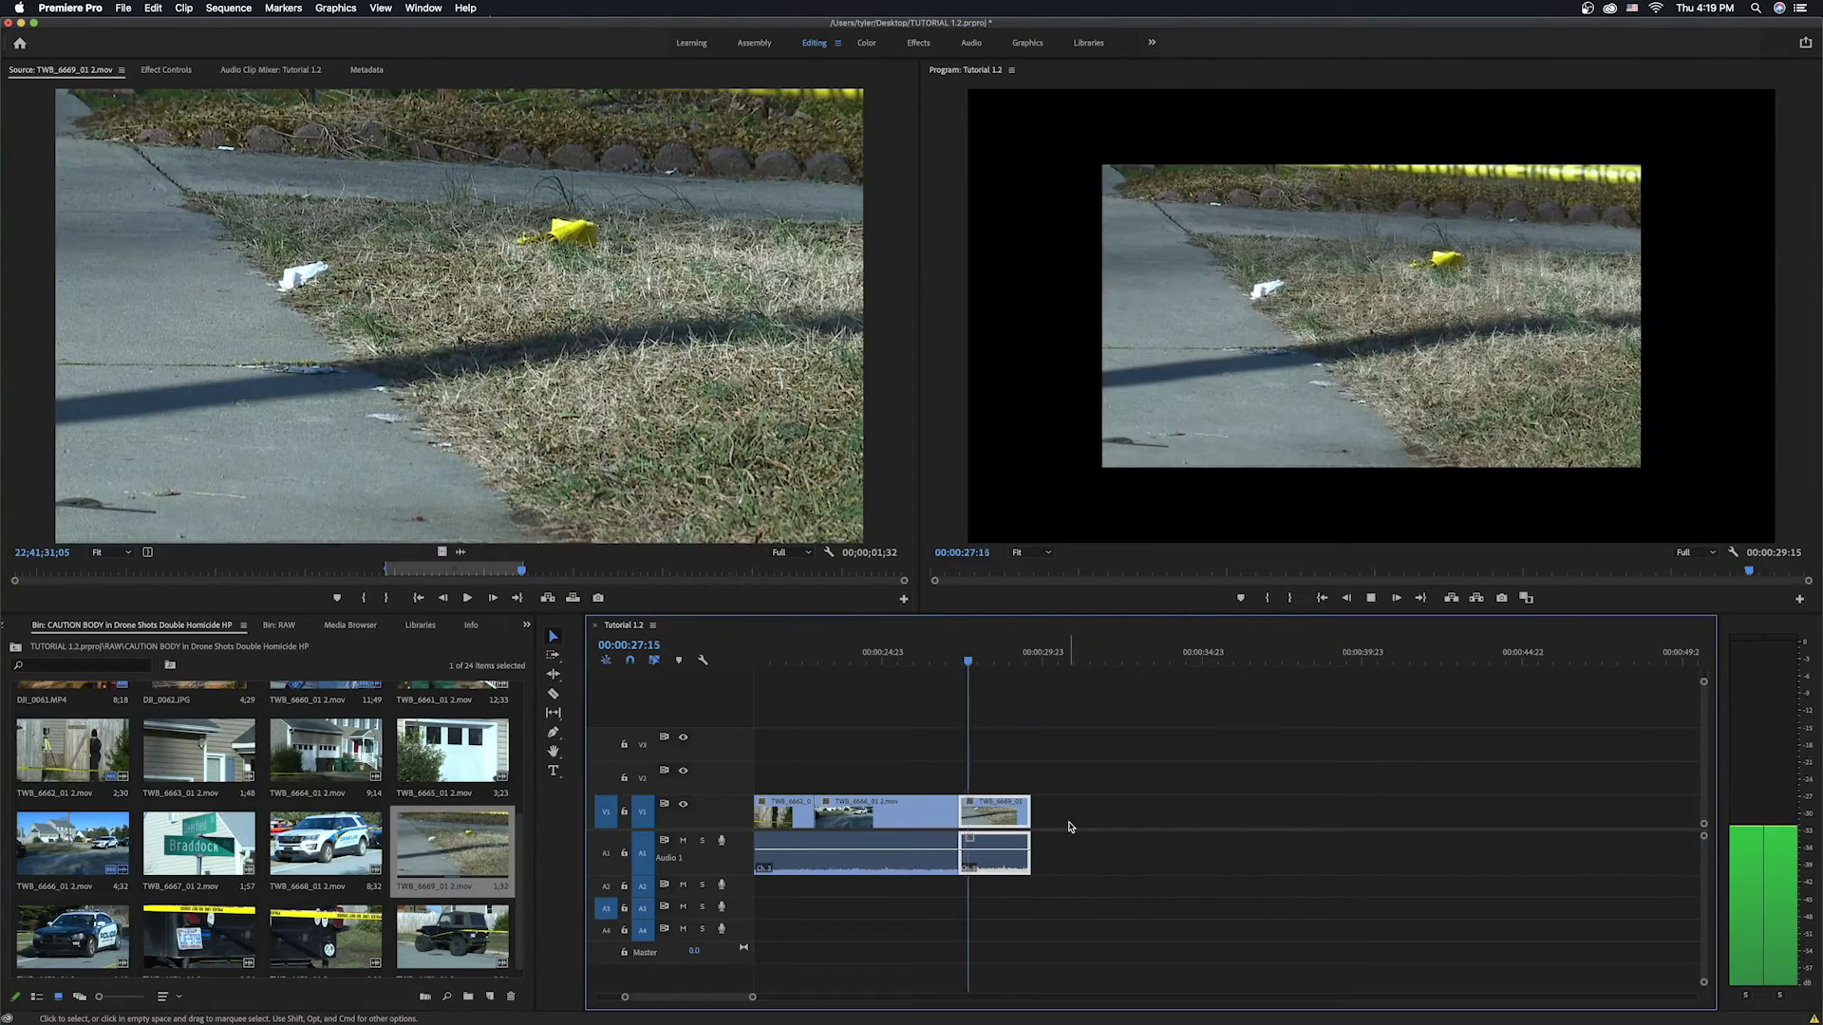
{"action": "key", "text": "Down"}
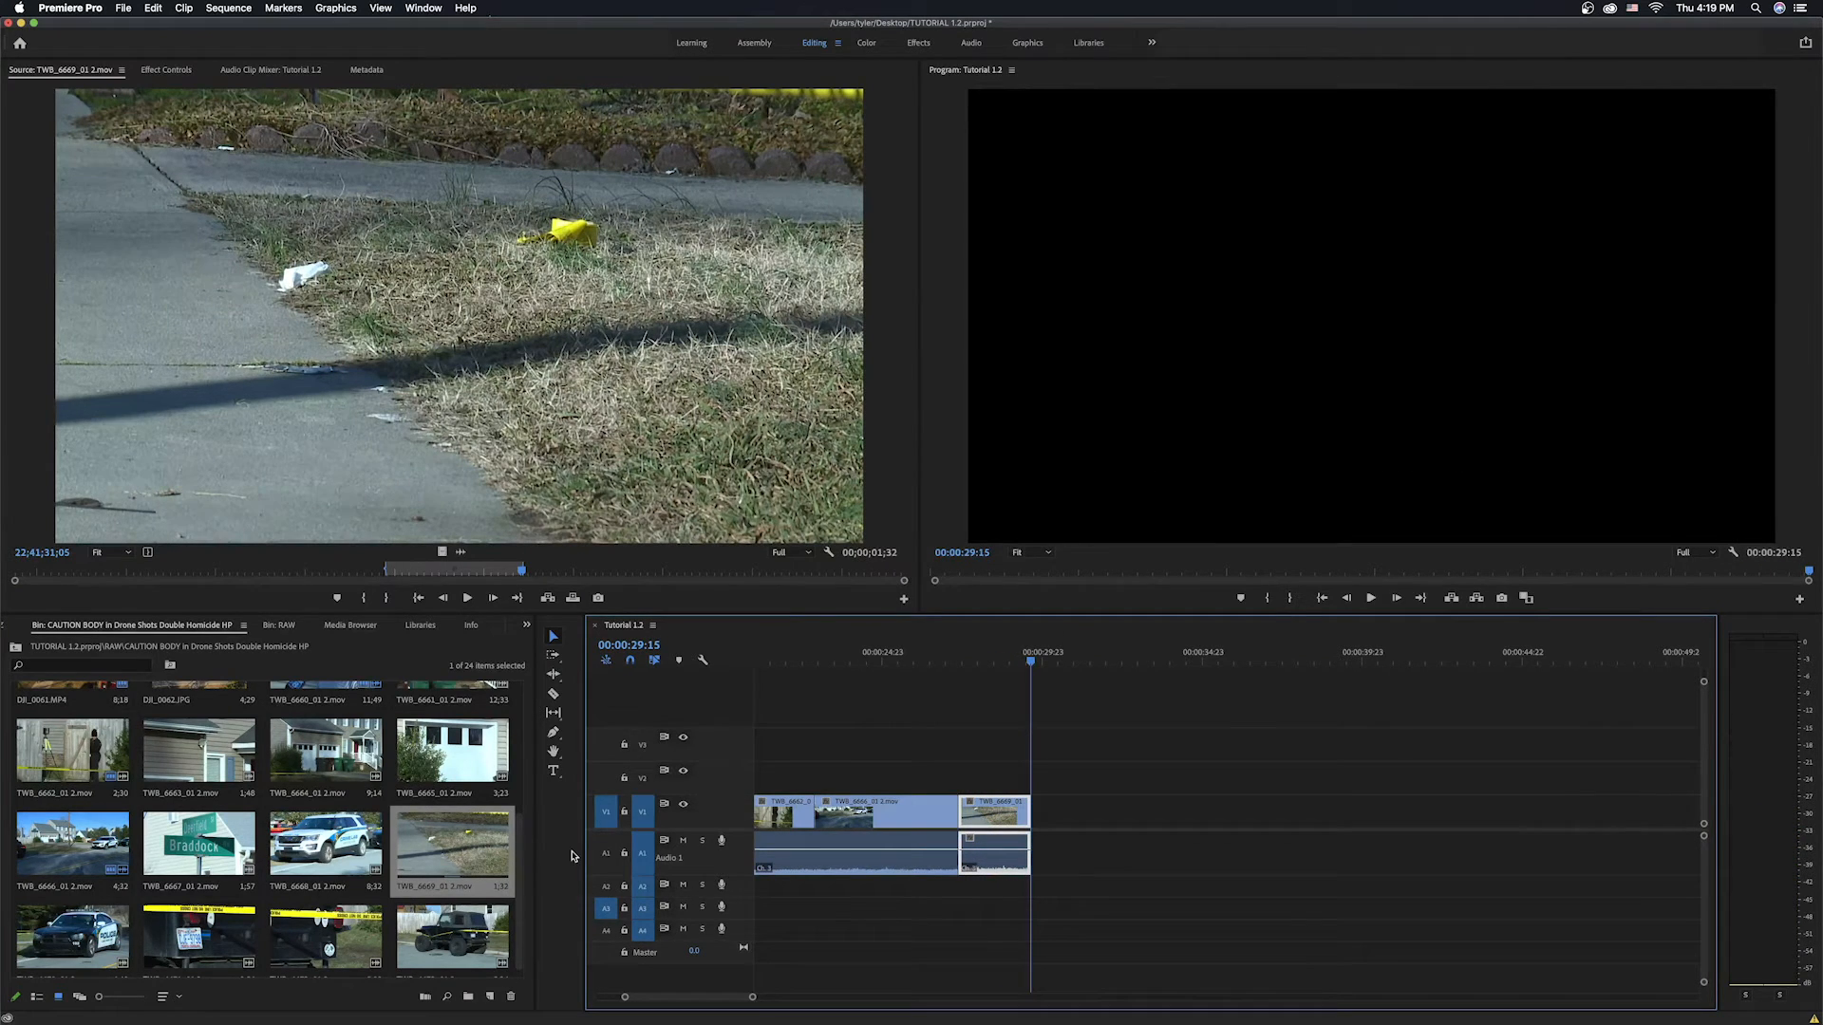
Open TWB_6664_01 2.mov, mark In and Out points, and overwrite it at the end of the sequence.
{"action": "double_click", "coordinate": [335, 757]}
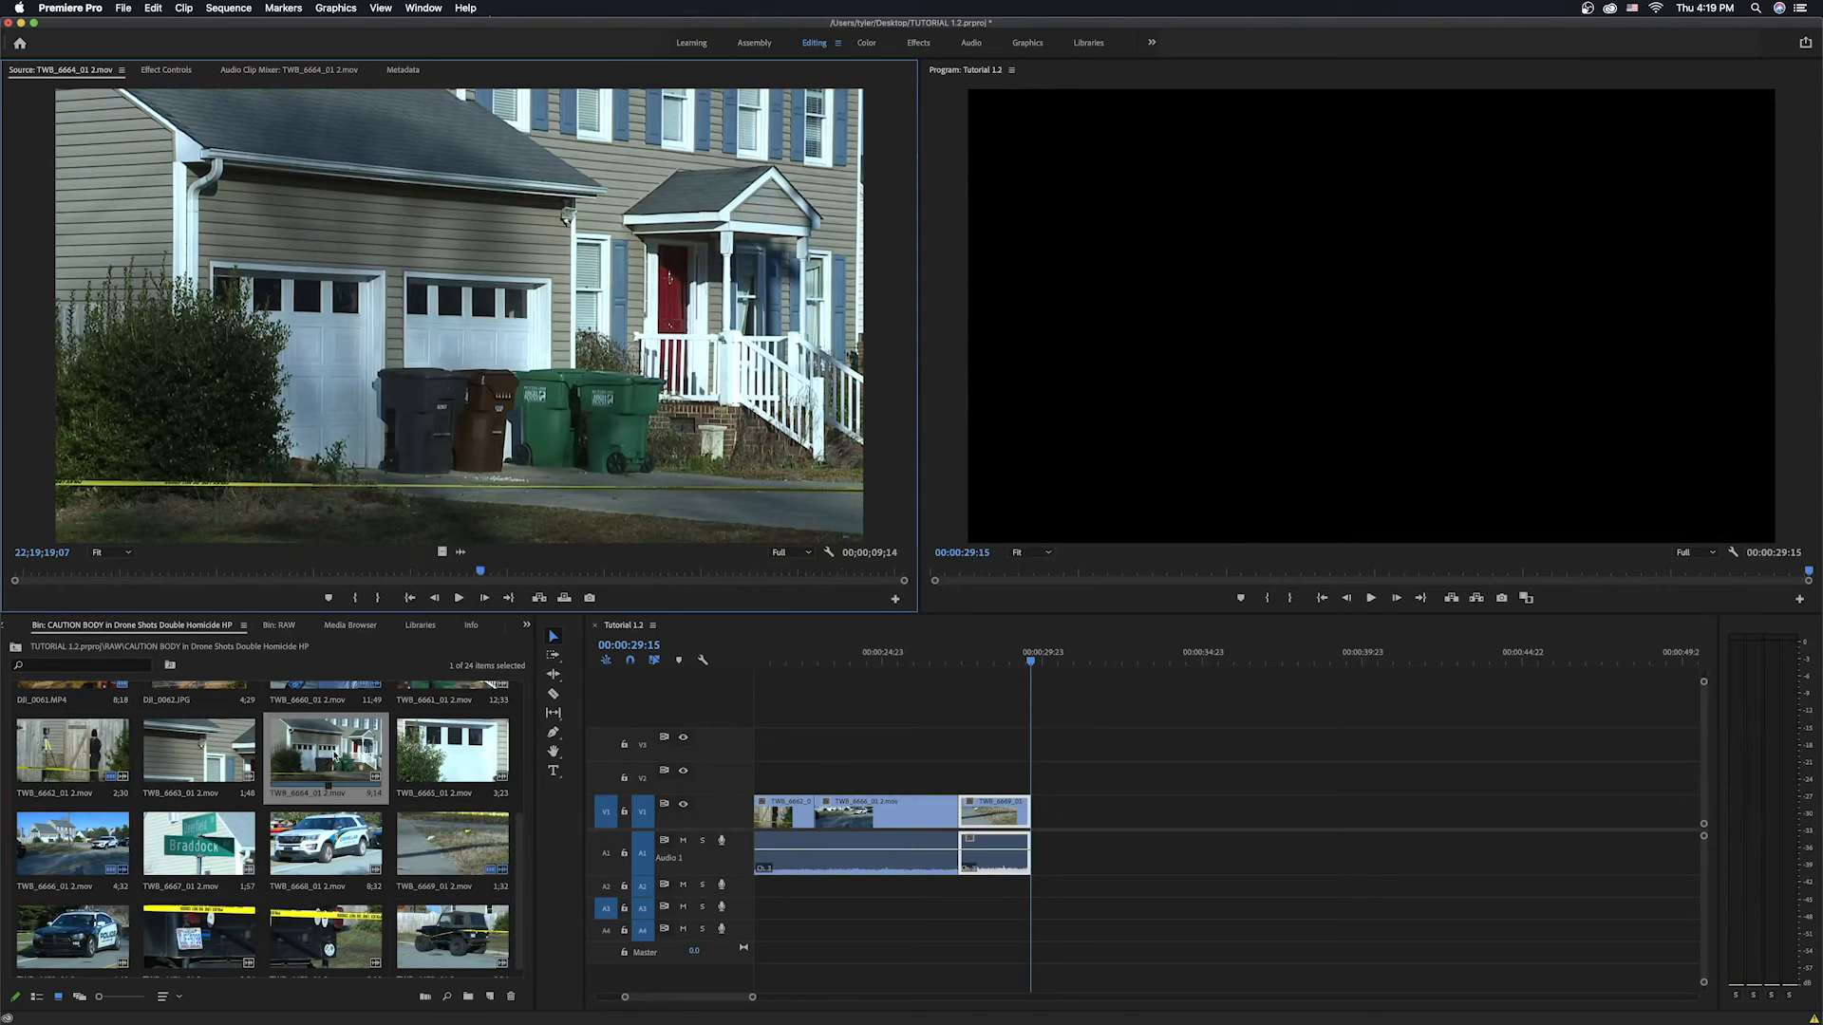
{"action": "left_click", "coordinate": [330, 785]}
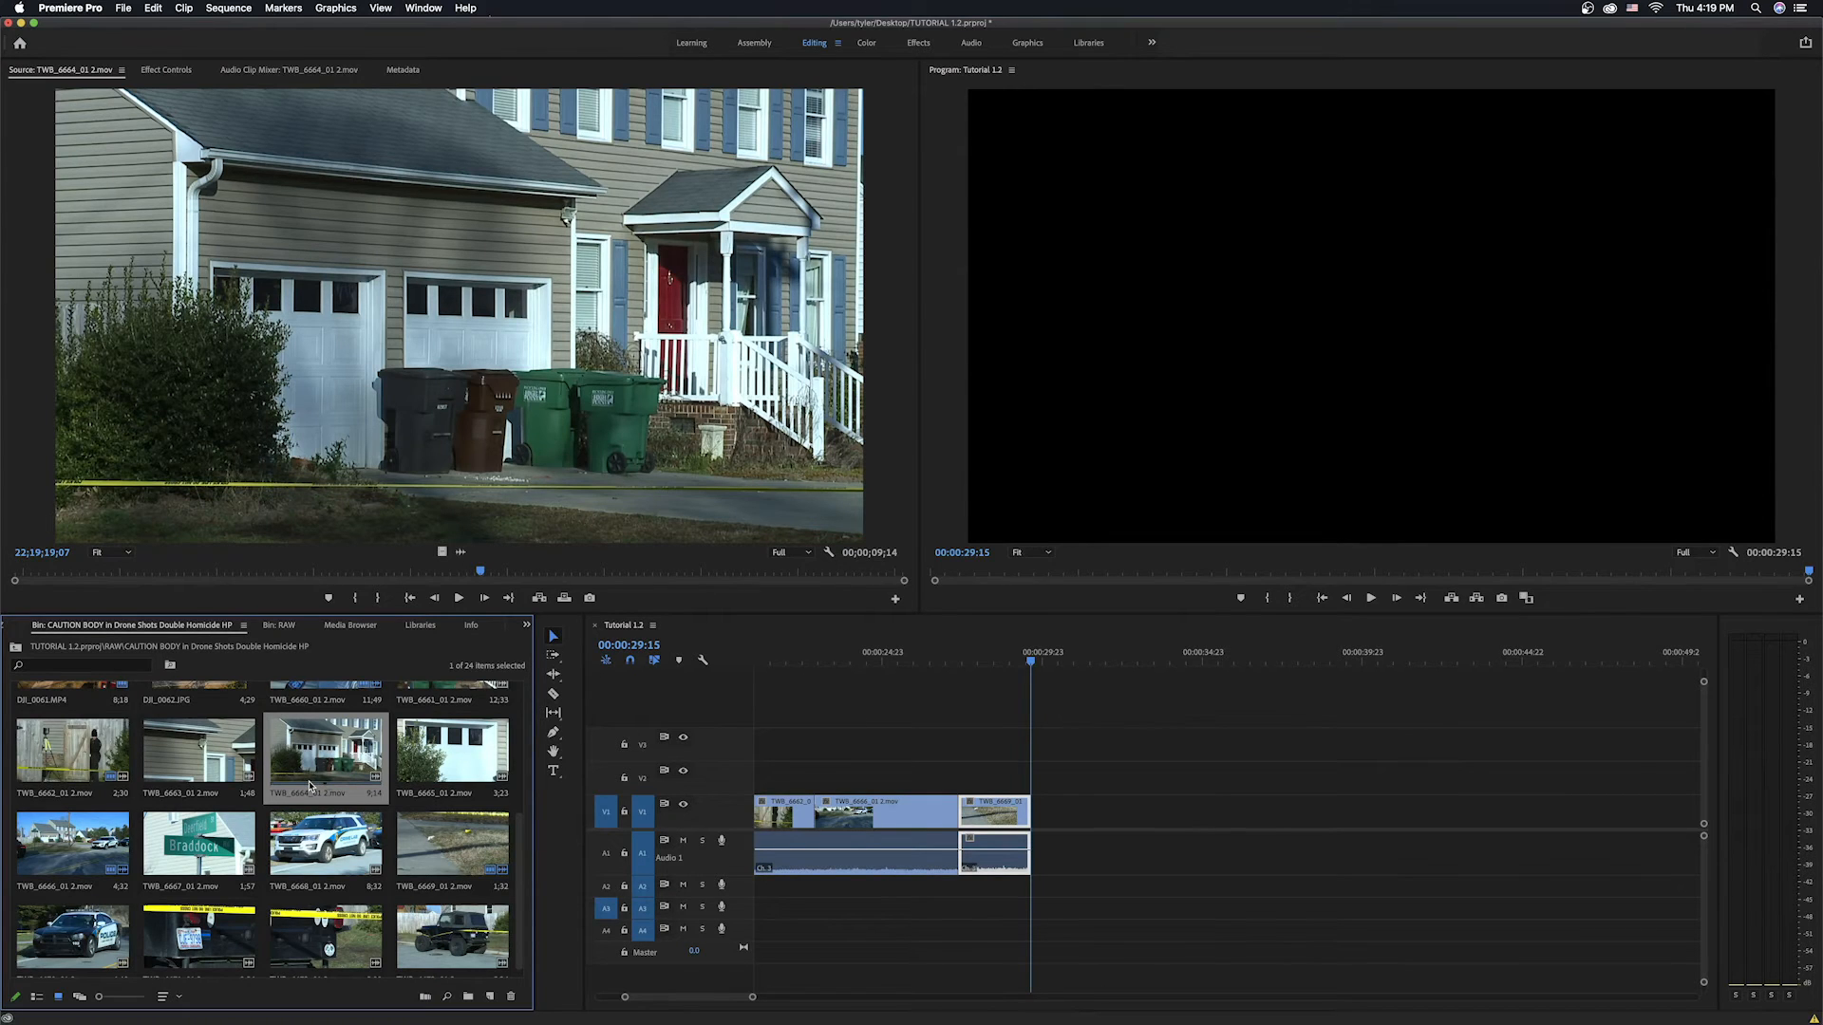
{"action": "key", "text": "i"}
{"action": "left_click", "coordinate": [608, 910]}
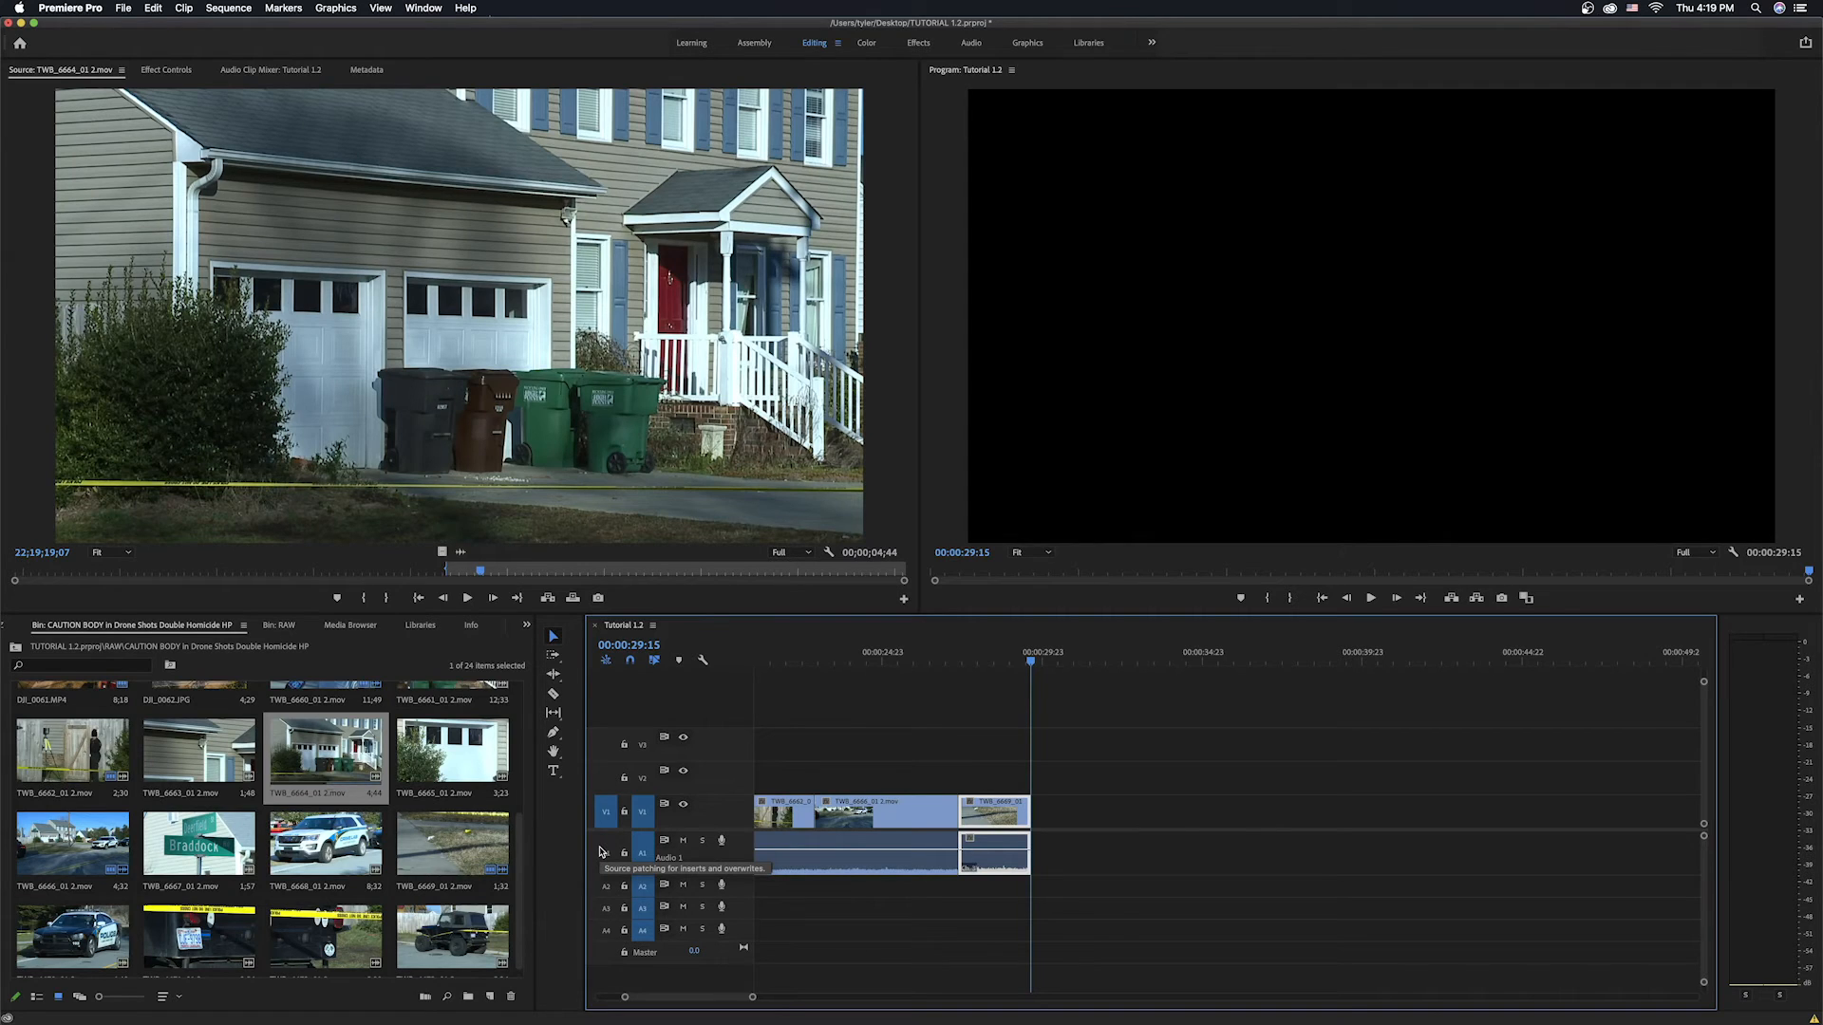
{"action": "key", "text": "space"}
{"action": "key", "text": "space"}
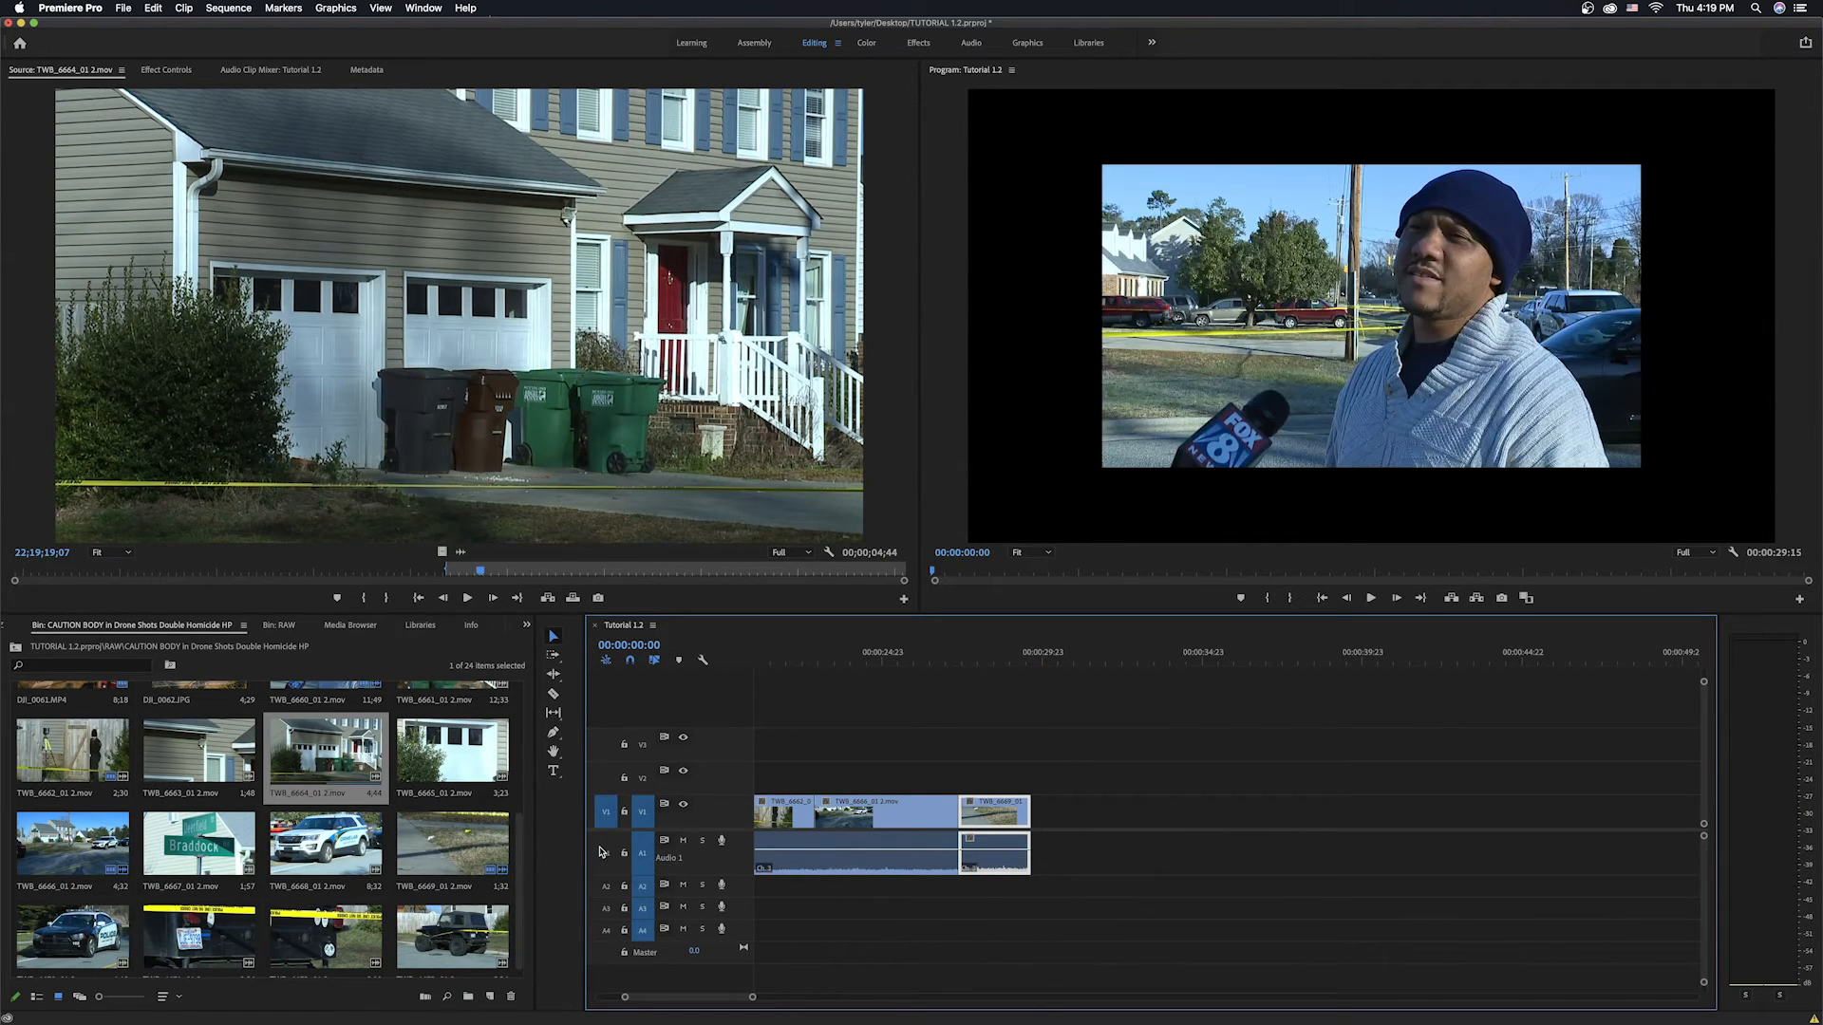
{"action": "left_click", "coordinate": [467, 598]}
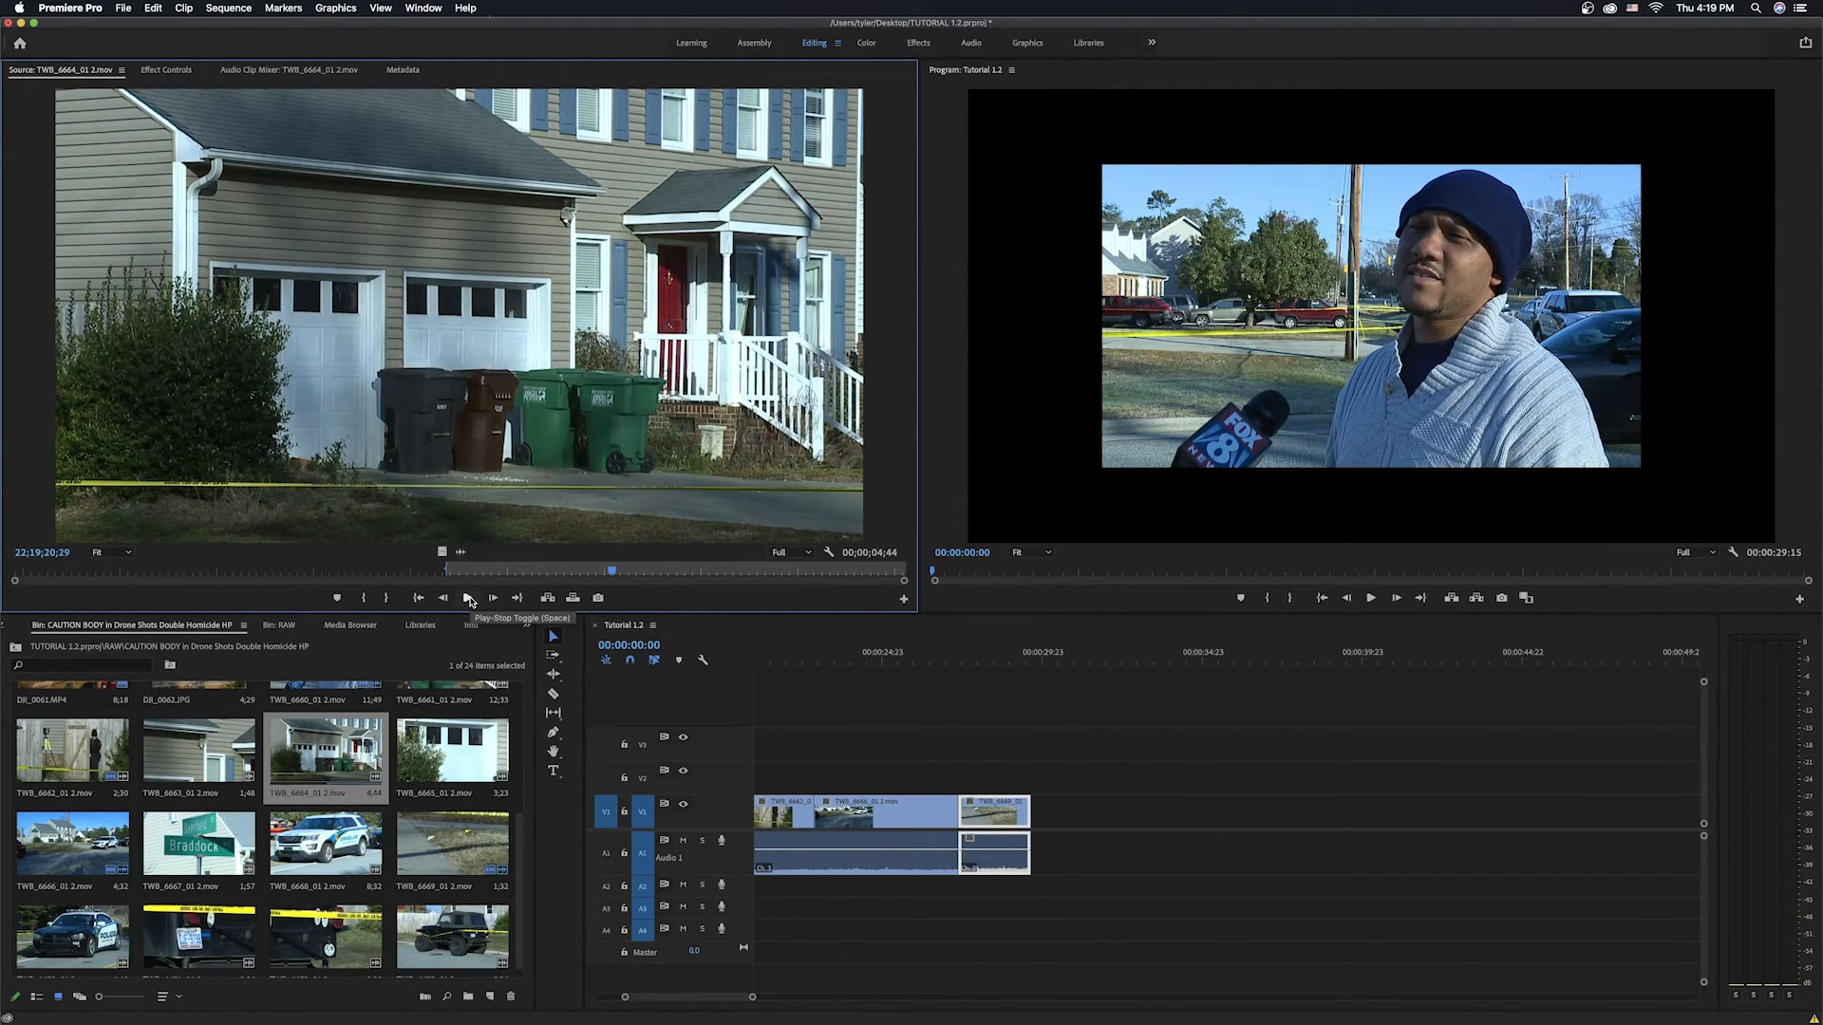
{"action": "key", "text": "o"}
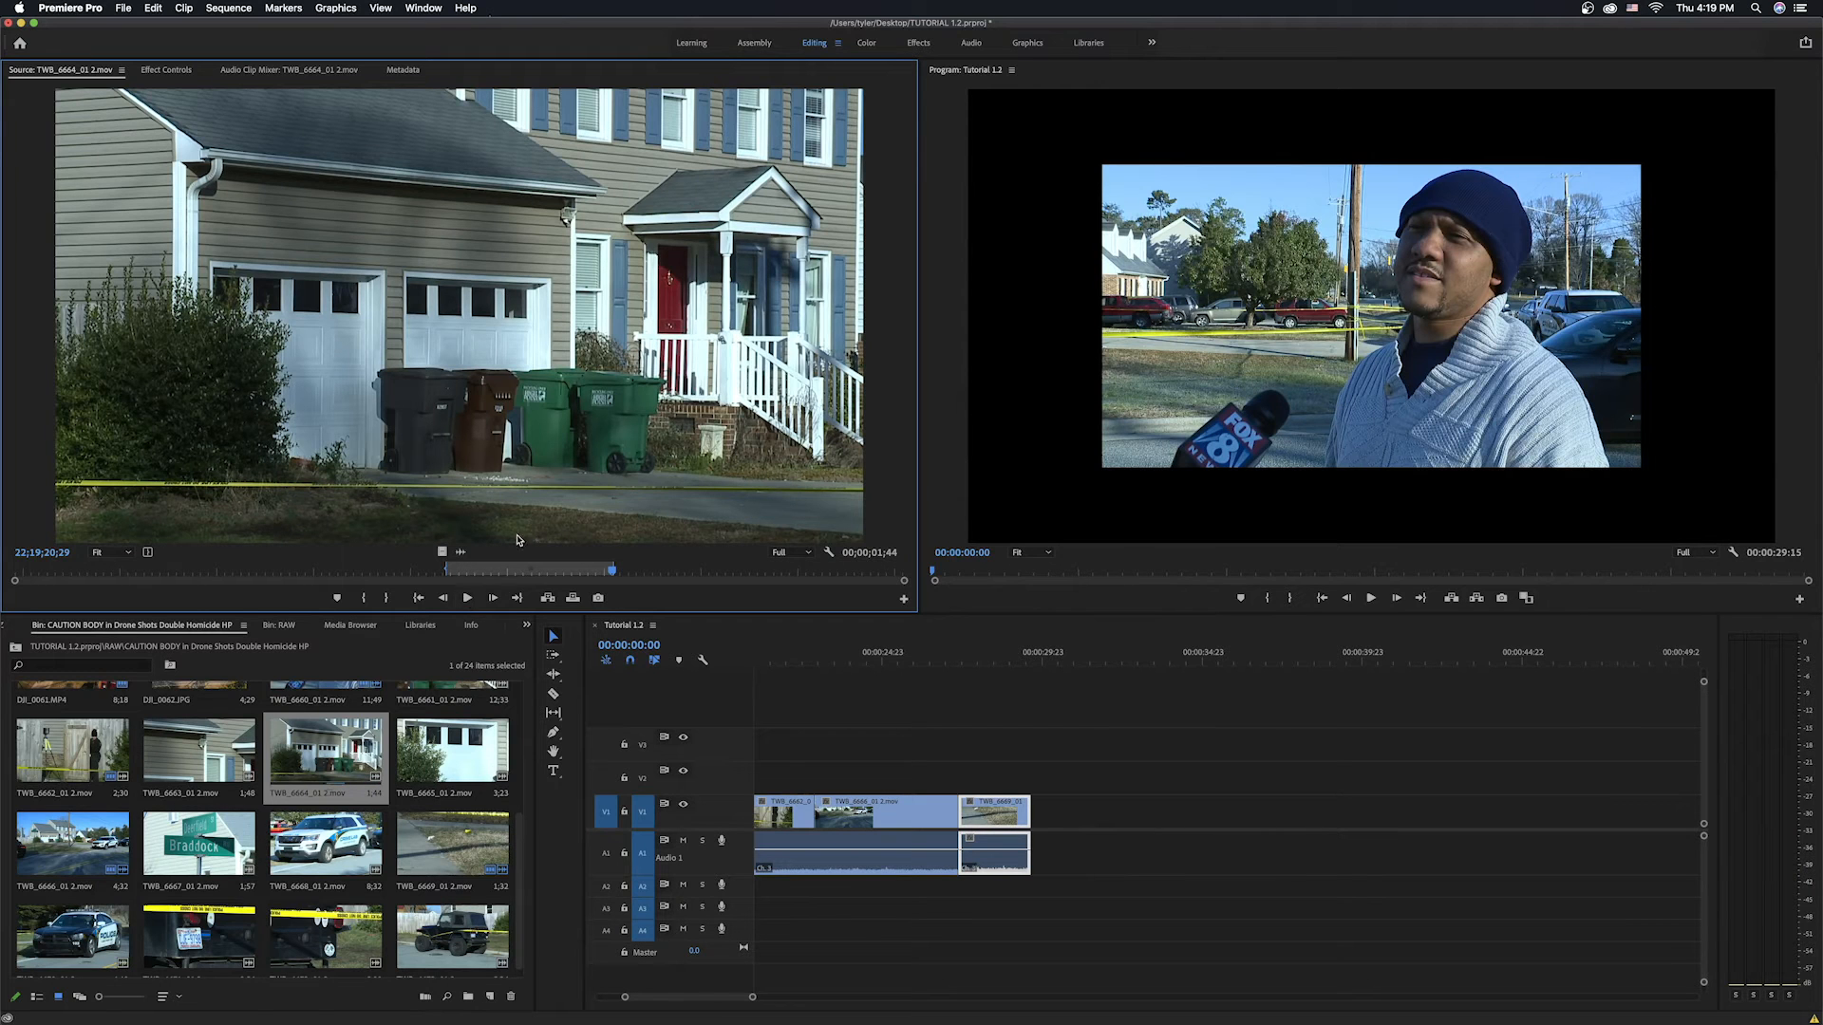
{"action": "left_click", "coordinate": [1166, 664]}
{"action": "key", "text": "End"}
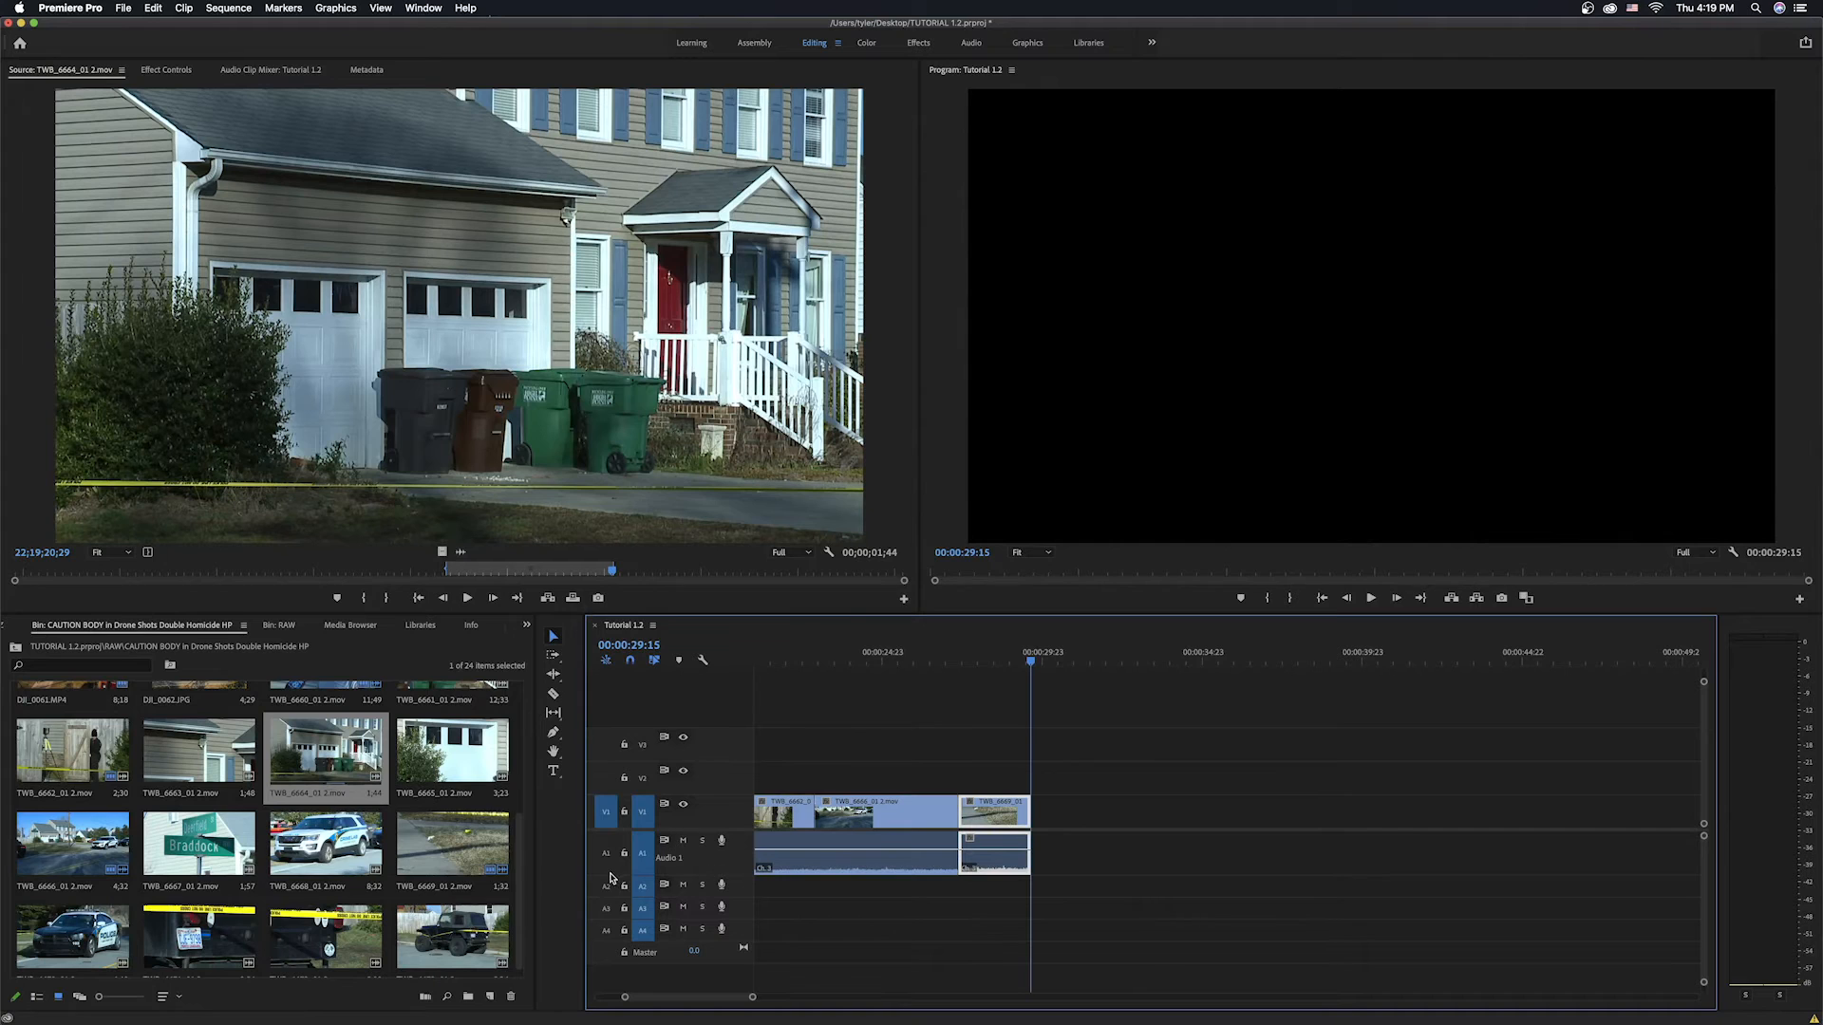
{"action": "left_click", "coordinate": [608, 908]}
{"action": "key", "text": "."}
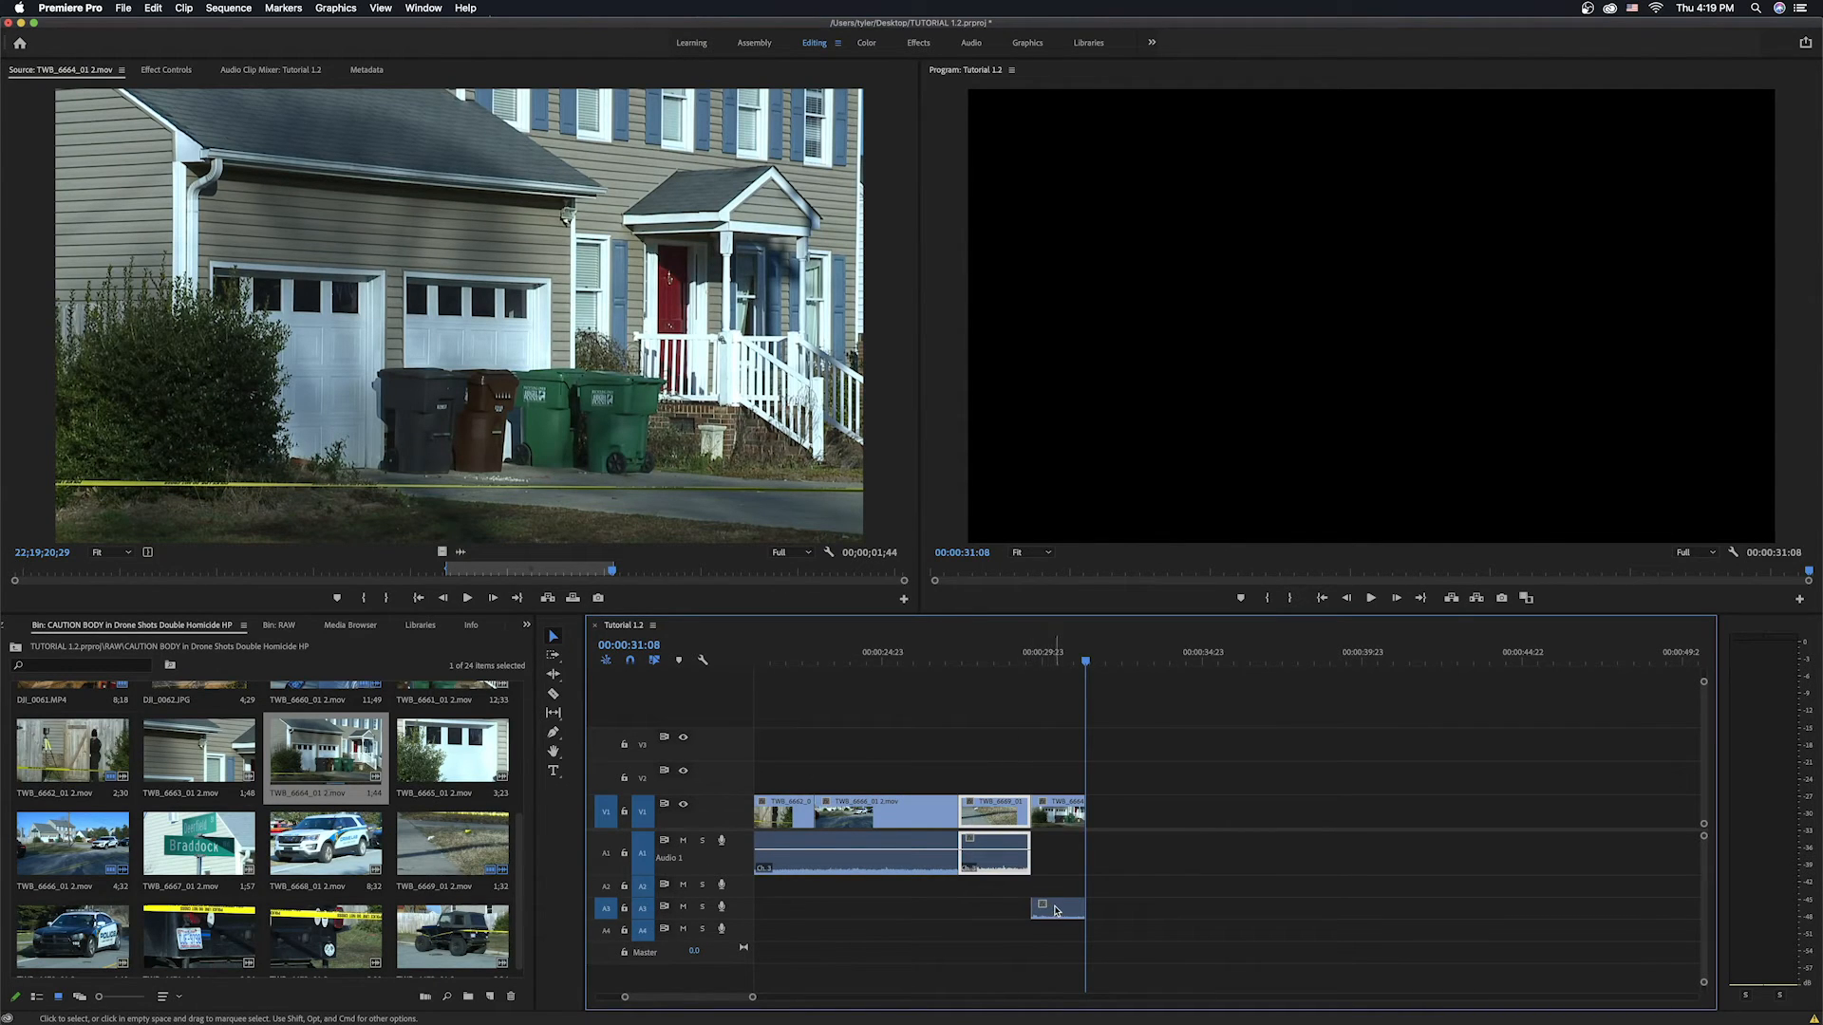
Move the TWB_6664_01 2.mov clip's audio up onto Audio 1 and play back the sequence.
{"action": "left_click", "coordinate": [1058, 910]}
{"action": "left_click_drag", "start_coordinate": [1061, 885], "coordinate": [1058, 855]}
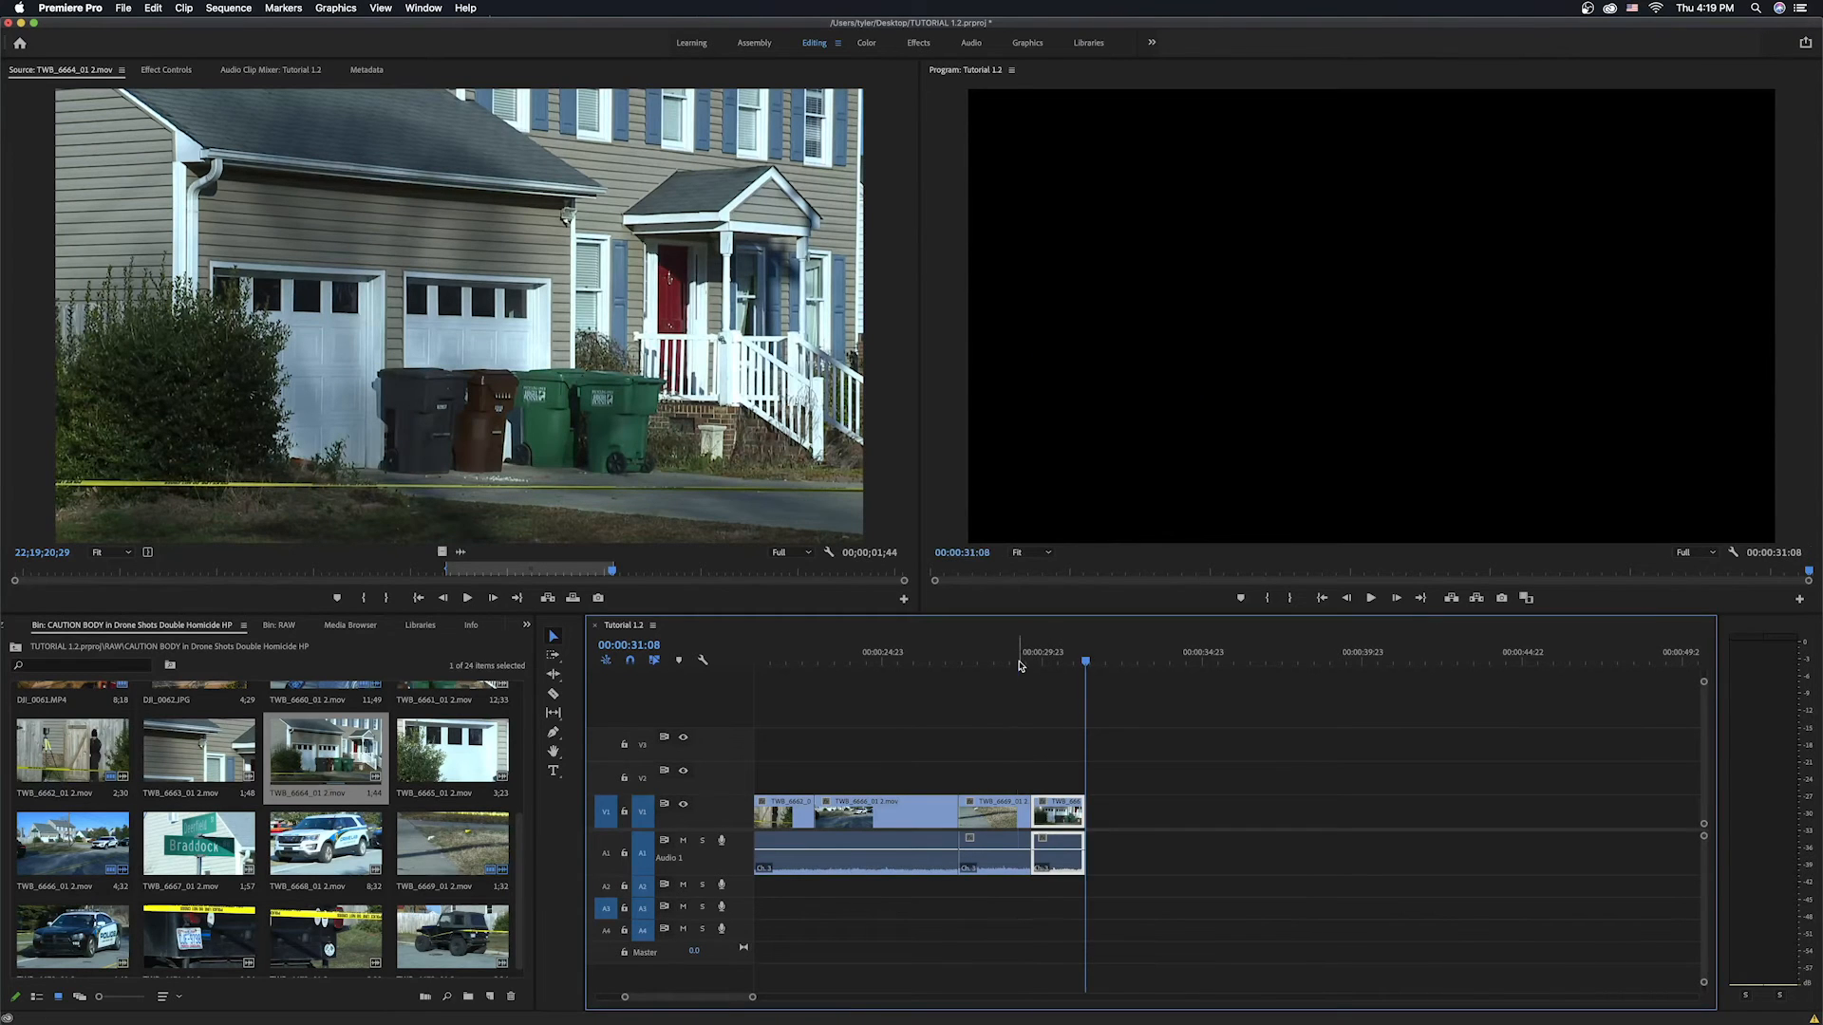
{"action": "left_click", "coordinate": [1018, 663]}
{"action": "key", "text": "space"}
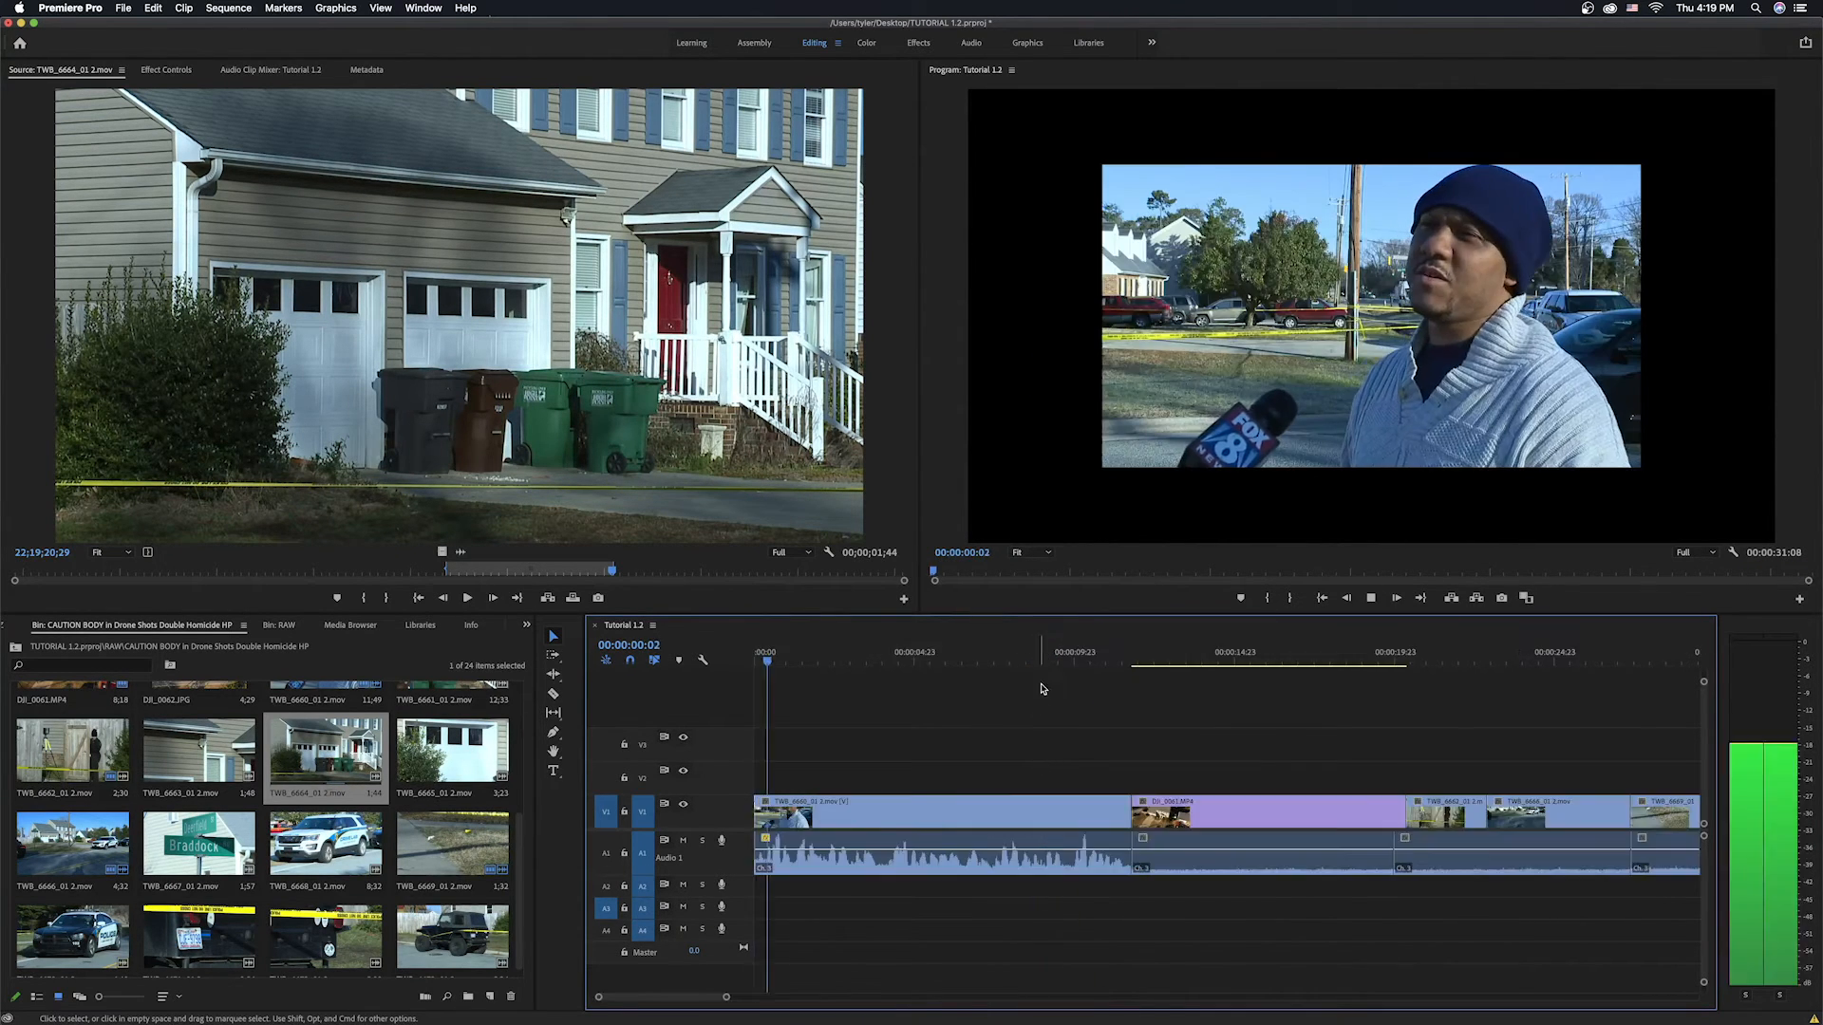
{"action": "key", "text": "End"}
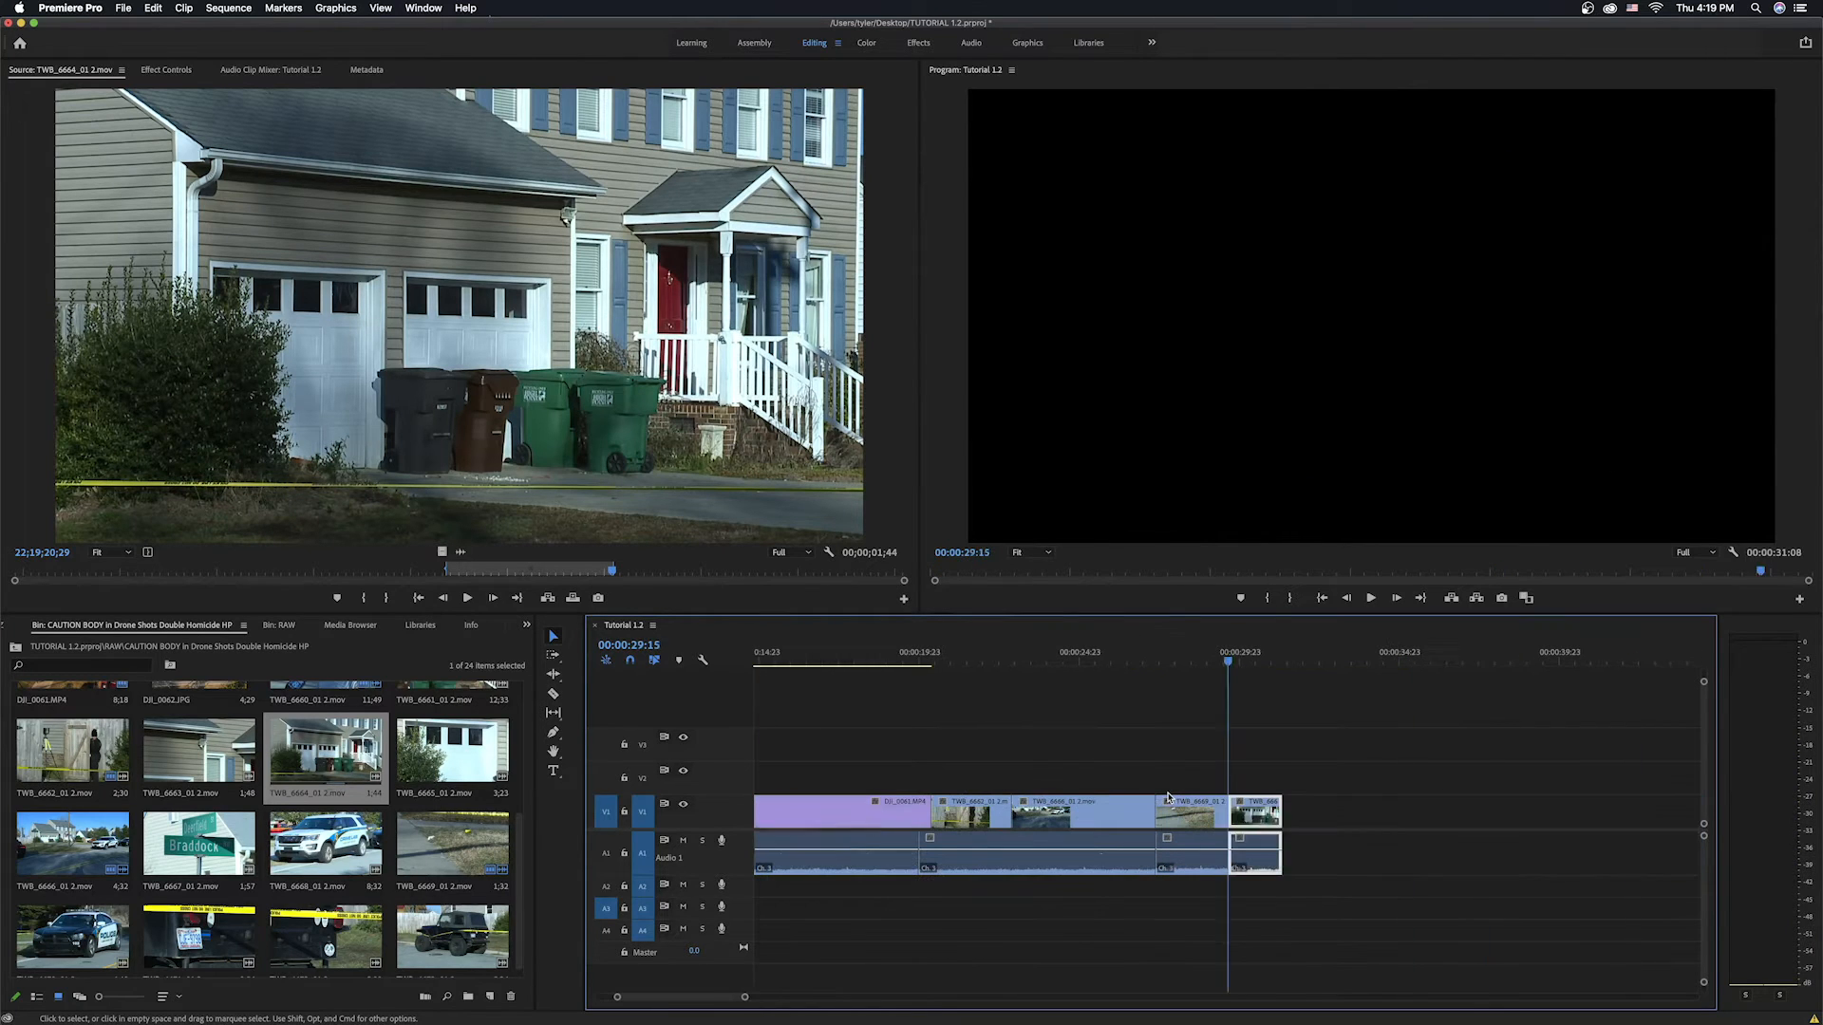
Extend the TWB_6664_01 2.mov clip's end slightly and play back the end of the sequence.
{"action": "left_click_drag", "start_coordinate": [1282, 812], "coordinate": [1298, 812]}
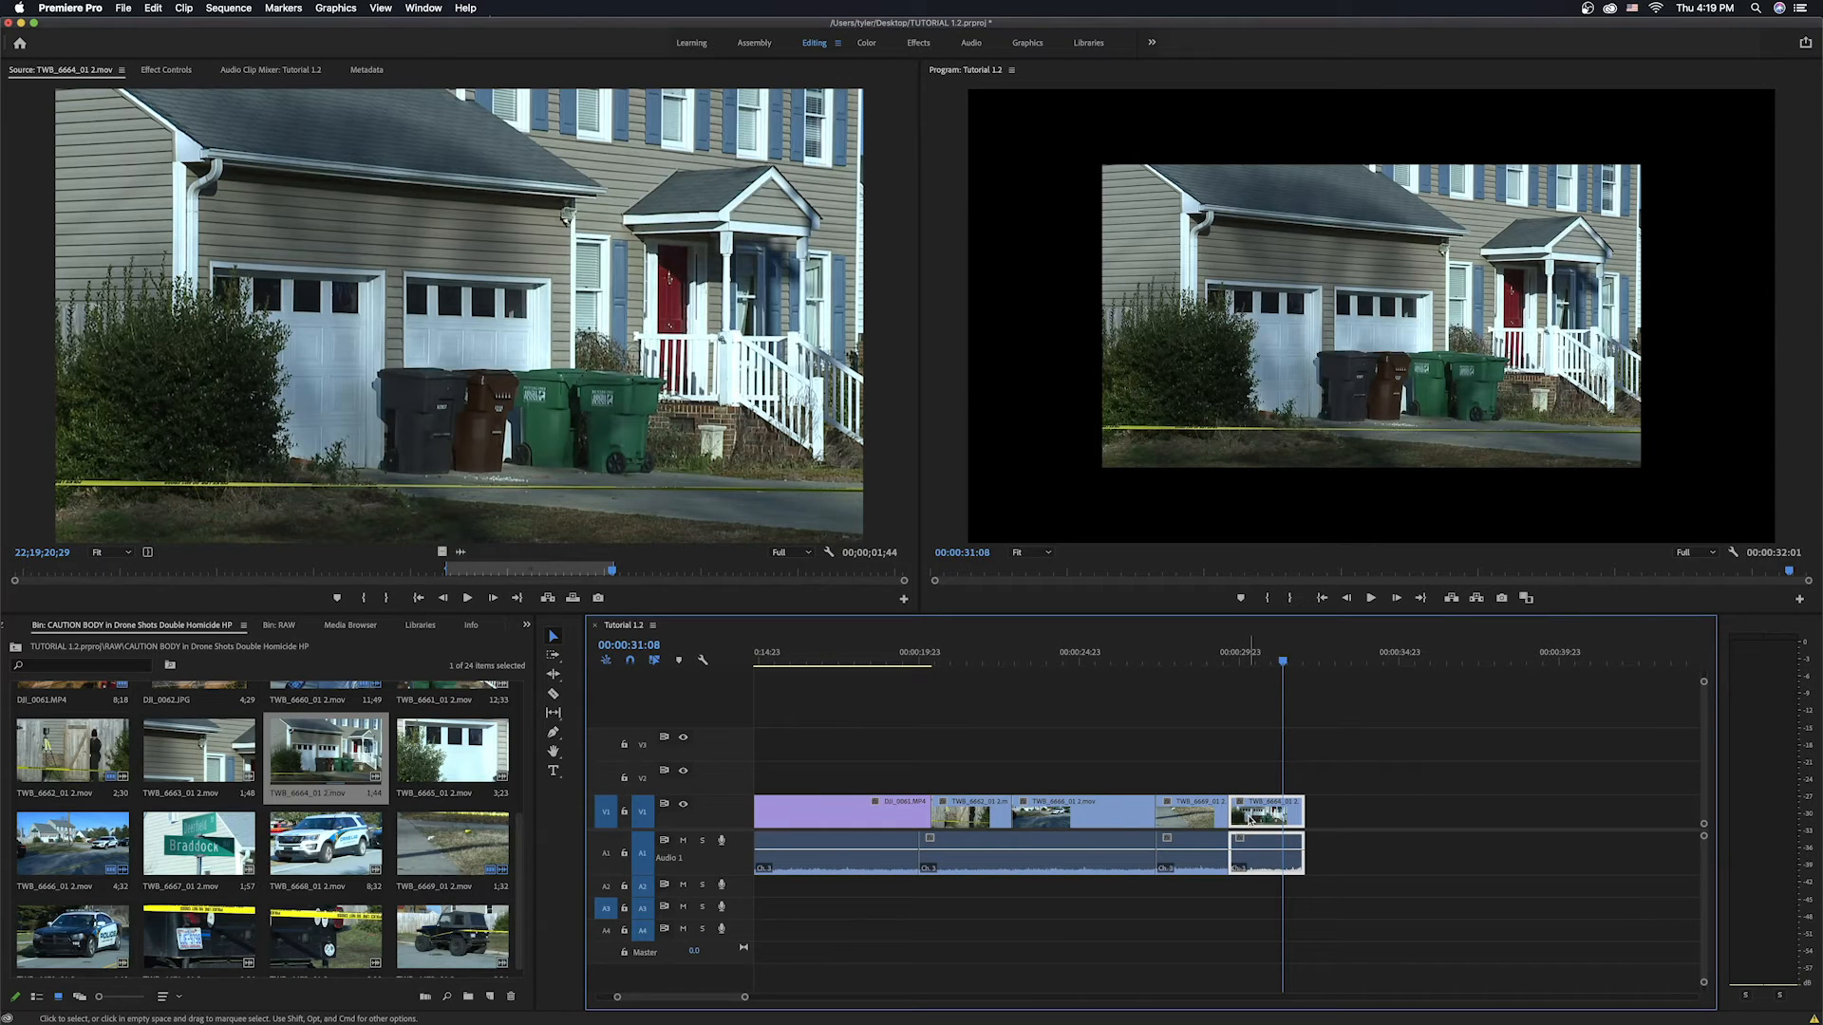
{"action": "key", "text": "Up"}
{"action": "key", "text": "Up"}
{"action": "key", "text": "space"}
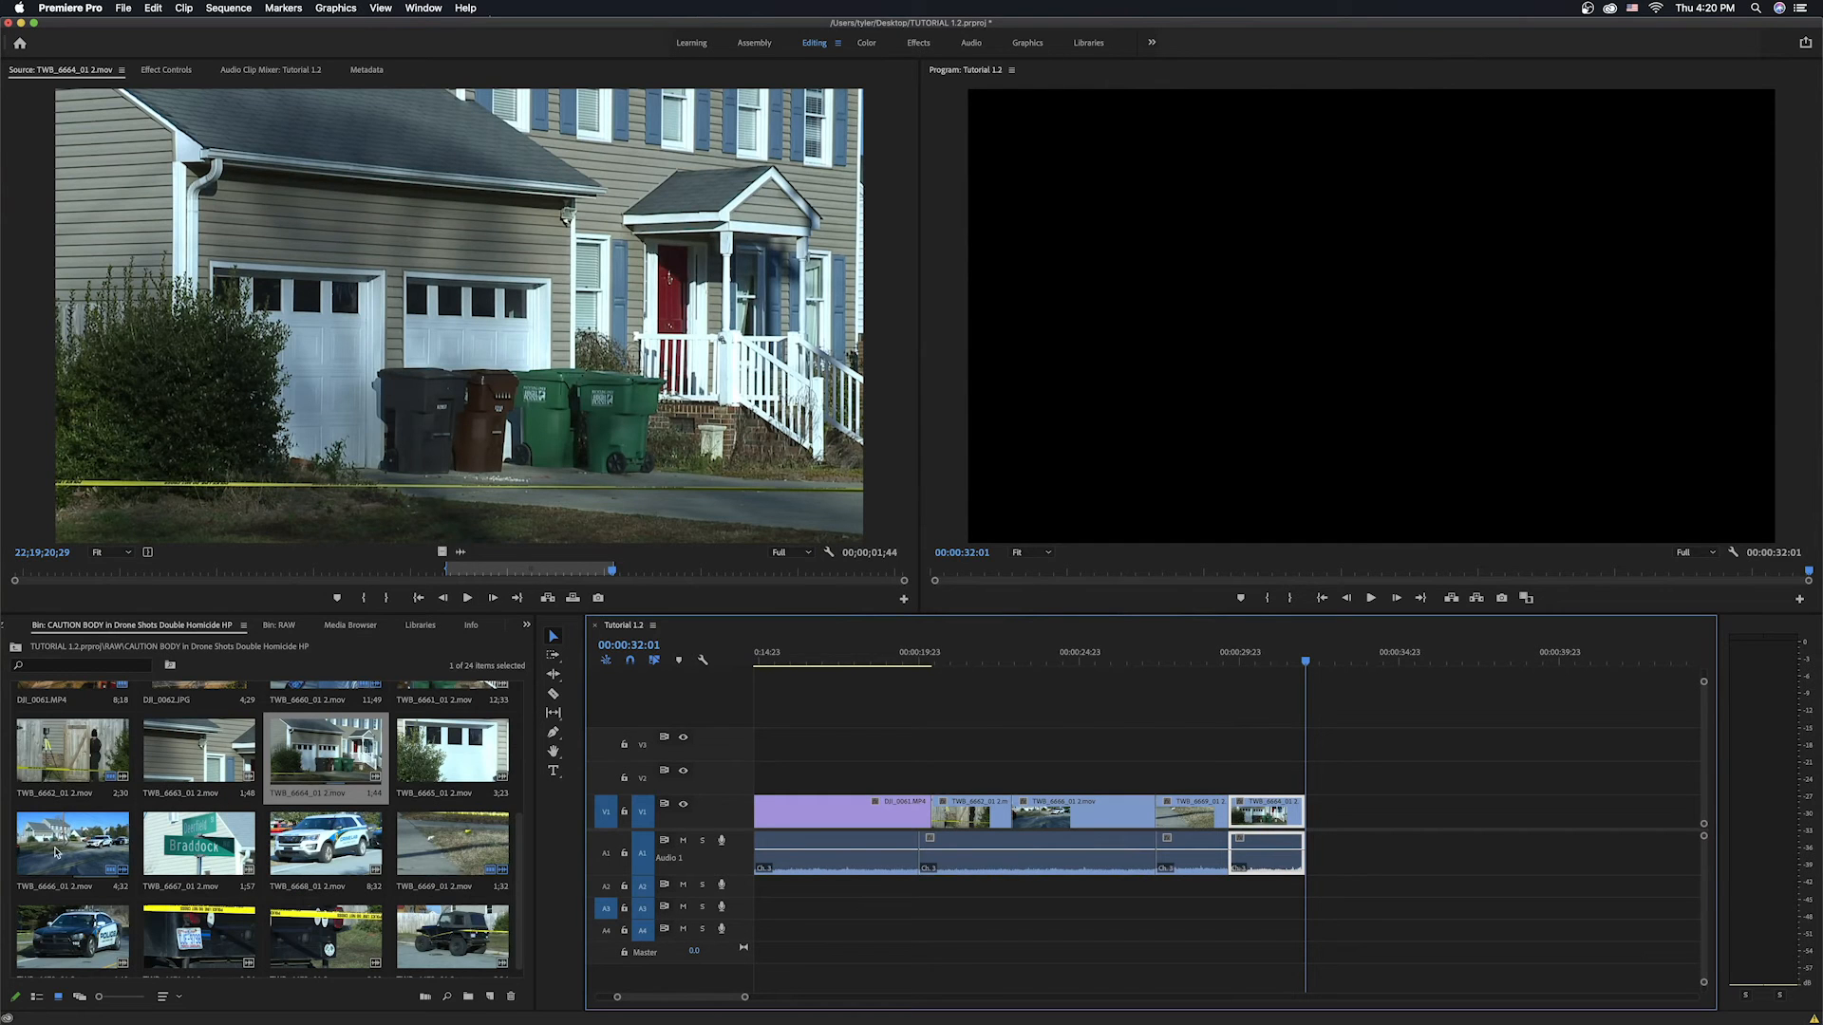
Open TWB_6667_01 2.mov from the bin, overwrite it at the sequence end, and move its audio onto Audio 1.
{"action": "scroll", "coordinate": [517, 891], "scroll_direction": "down", "scroll_amount": 1}
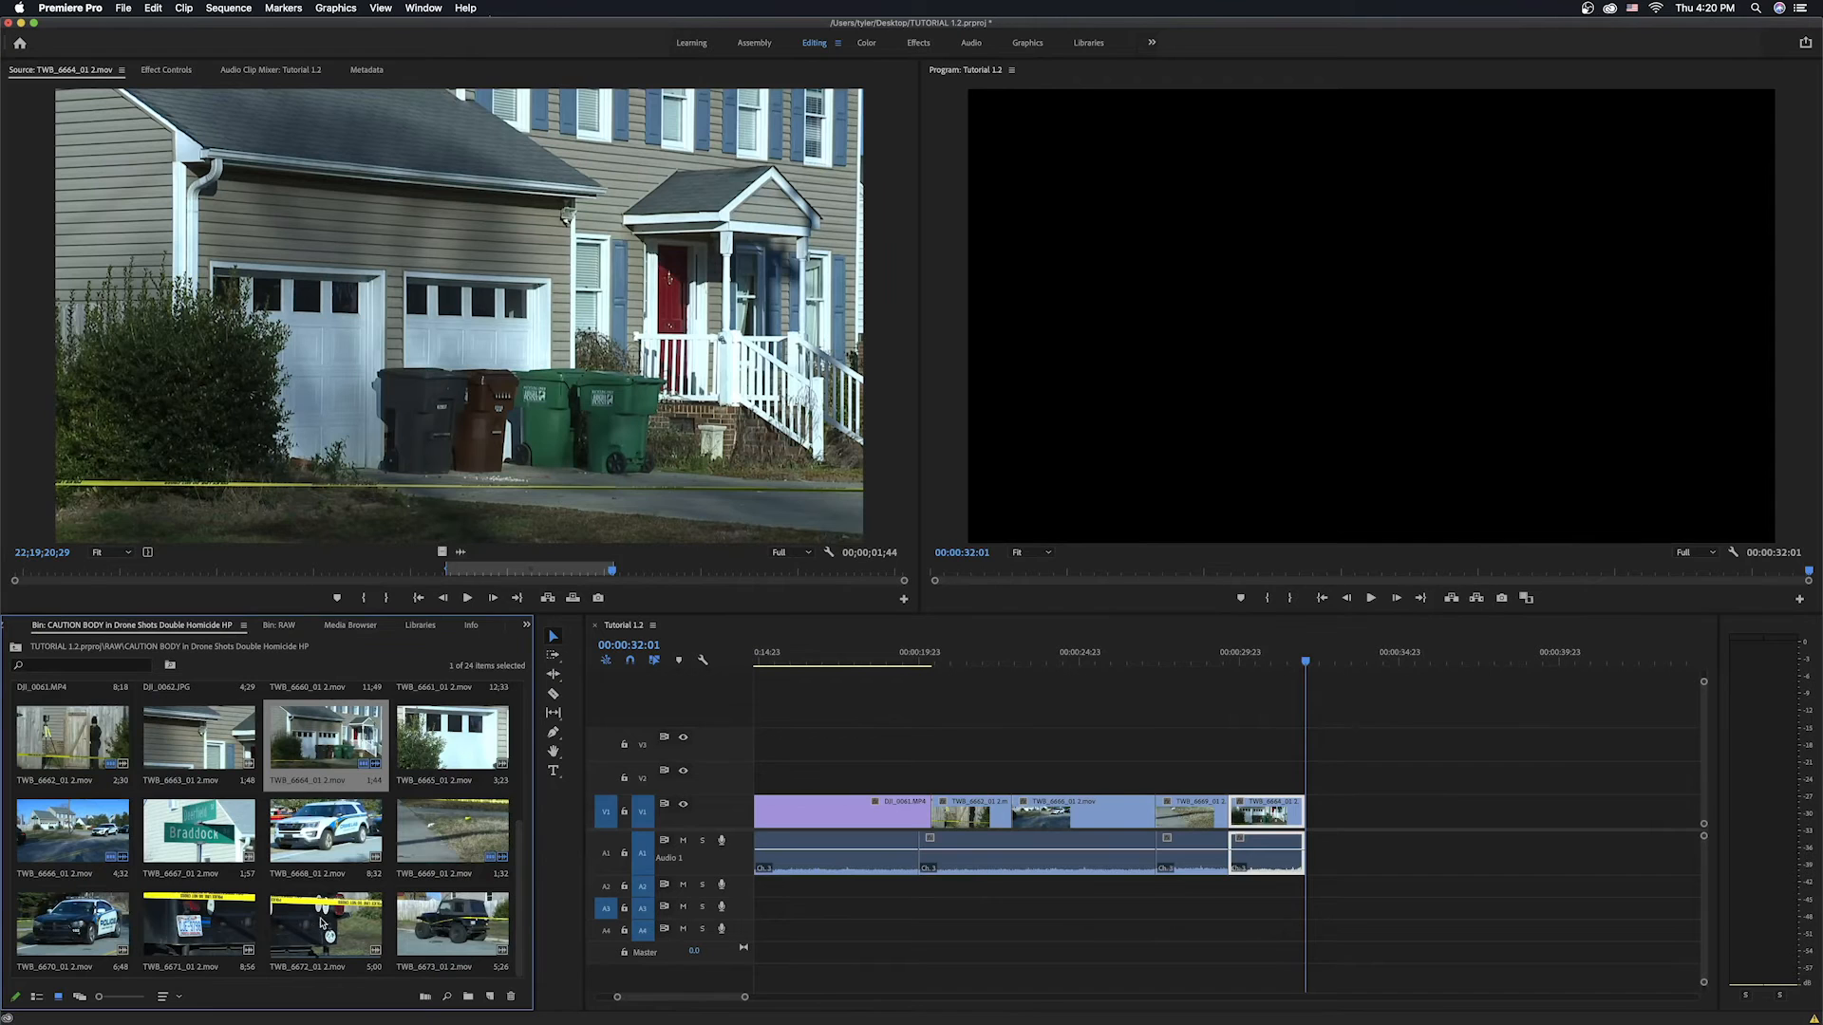
{"action": "scroll", "coordinate": [525, 897], "scroll_direction": "up", "scroll_amount": 2}
{"action": "scroll", "coordinate": [525, 898], "scroll_direction": "up", "scroll_amount": 10}
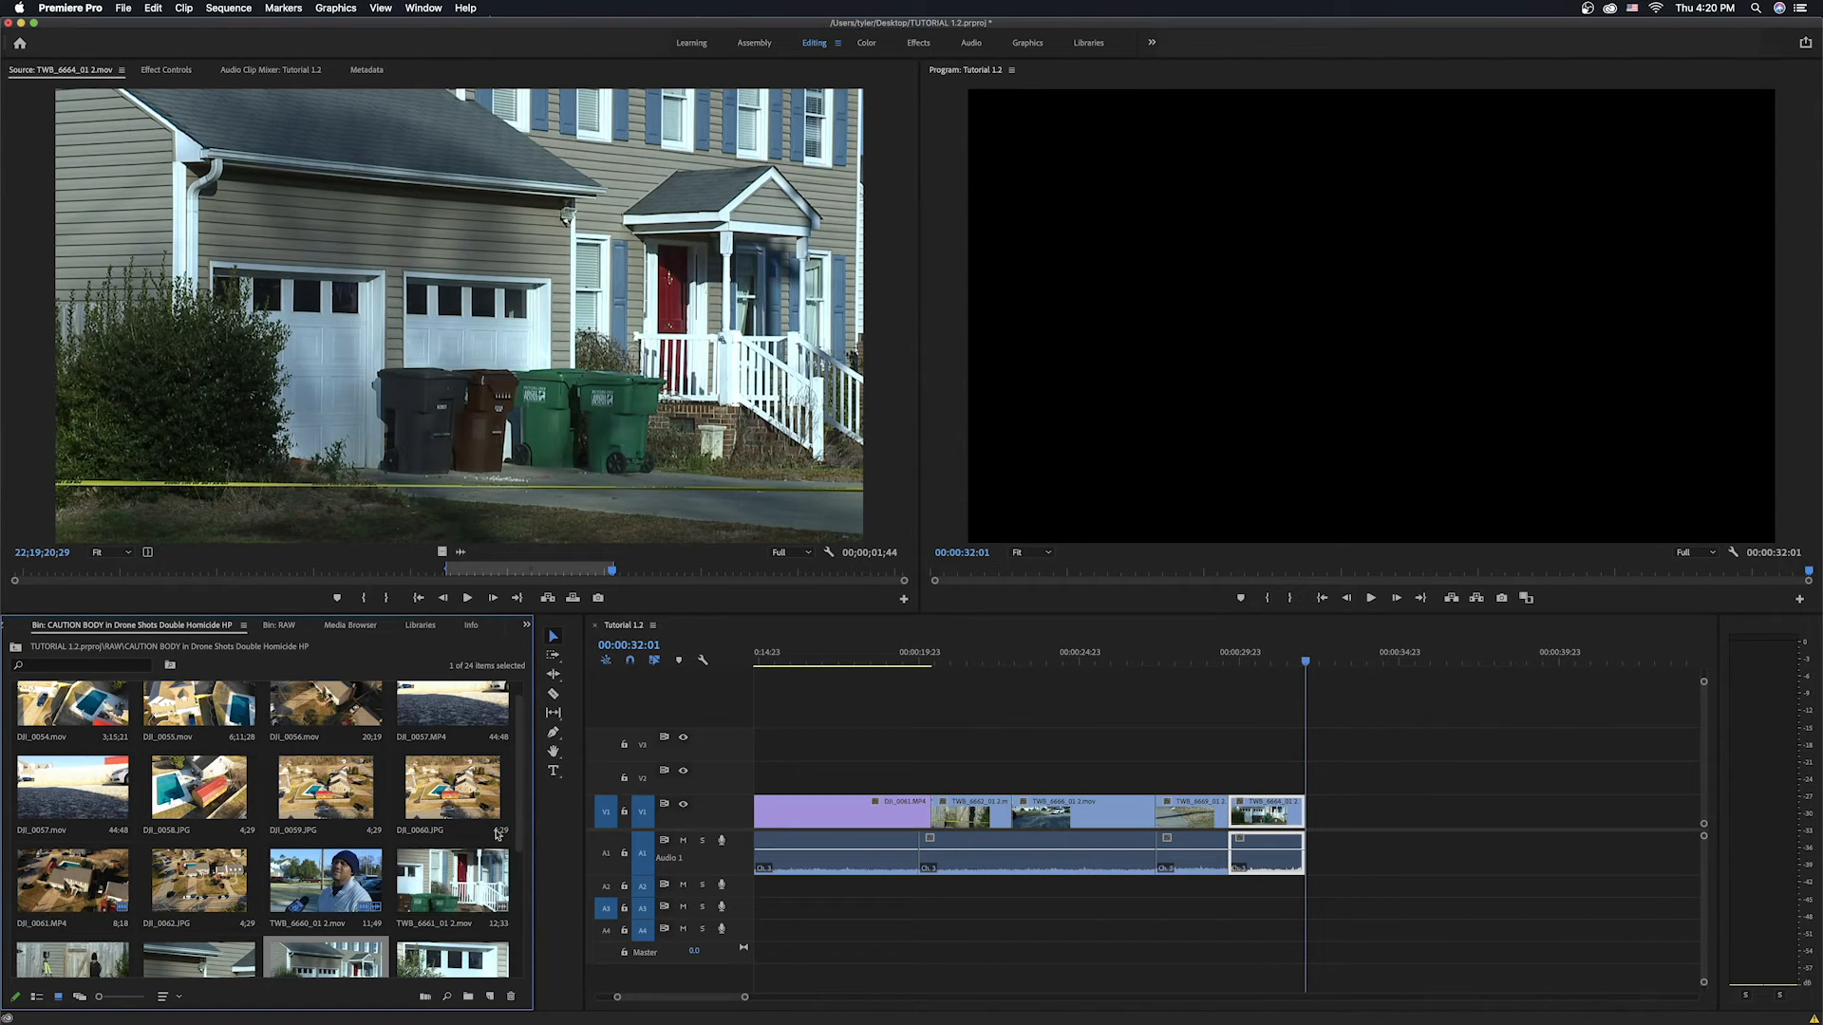
{"action": "scroll", "coordinate": [524, 765], "scroll_direction": "up", "scroll_amount": 2}
{"action": "left_click_drag", "start_coordinate": [520, 801], "coordinate": [514, 975]}
{"action": "double_click", "coordinate": [204, 826]}
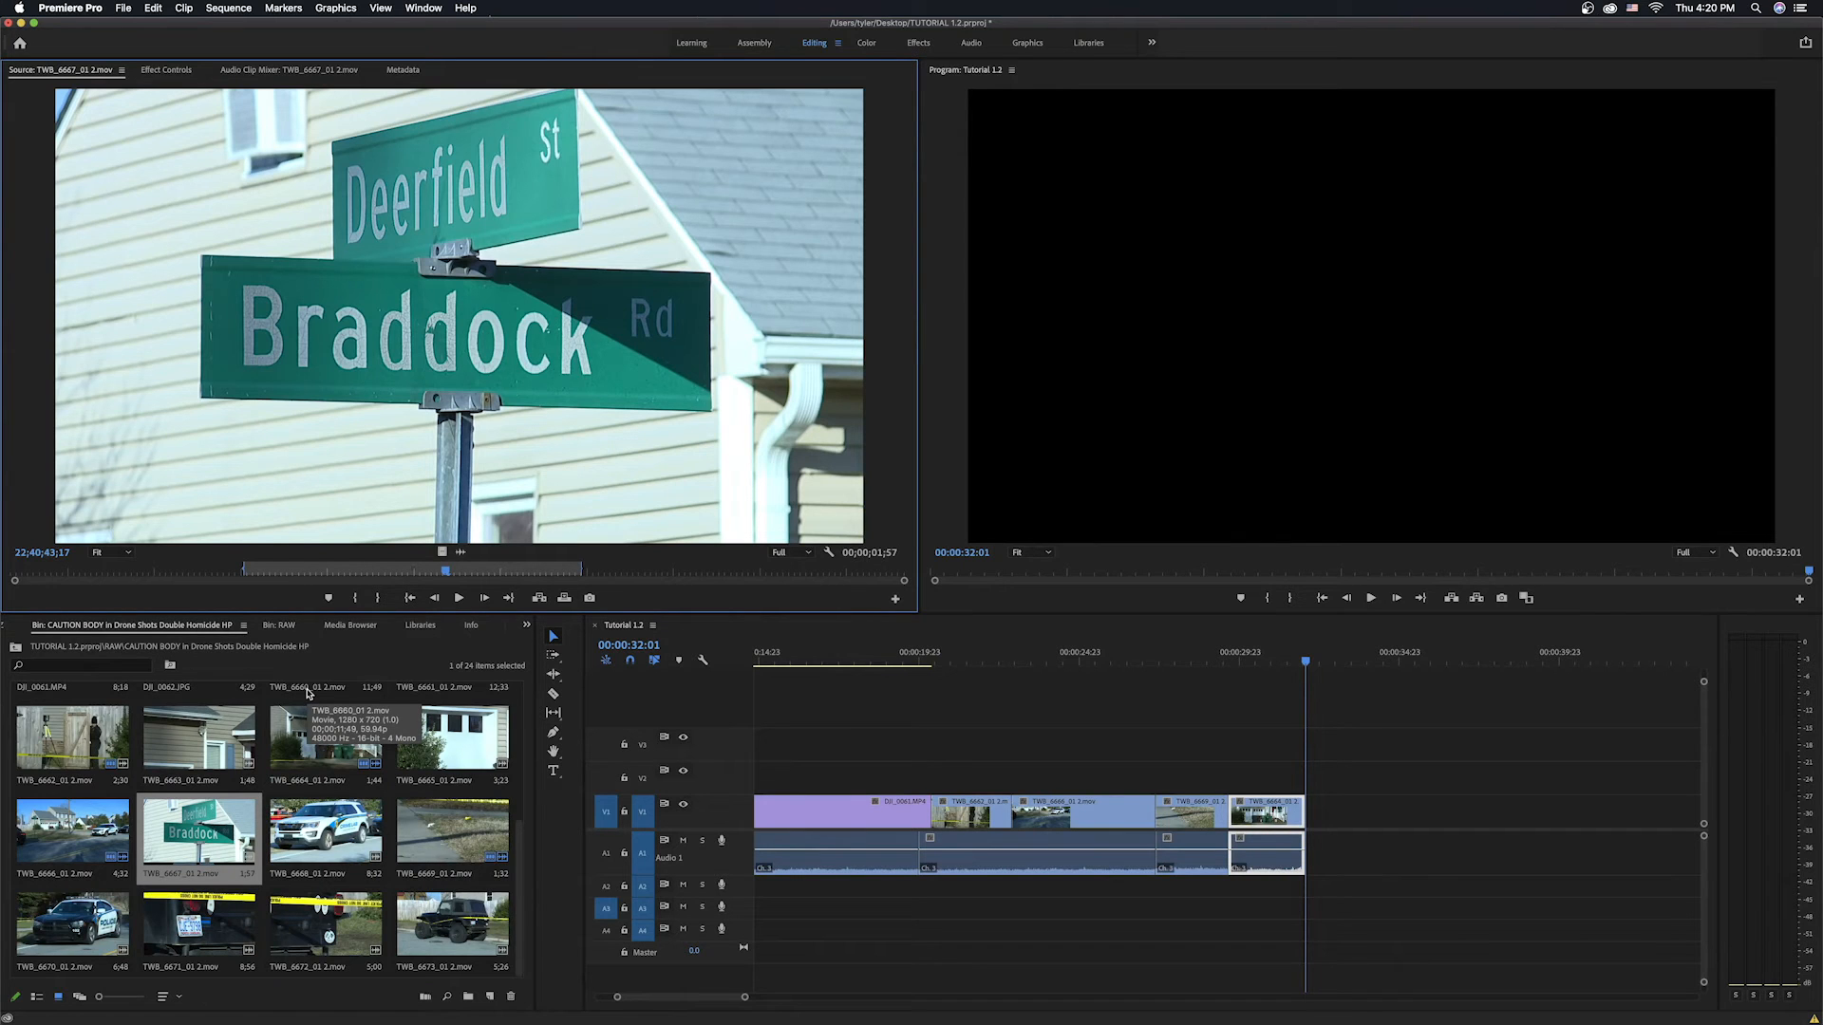
{"action": "key", "text": "period"}
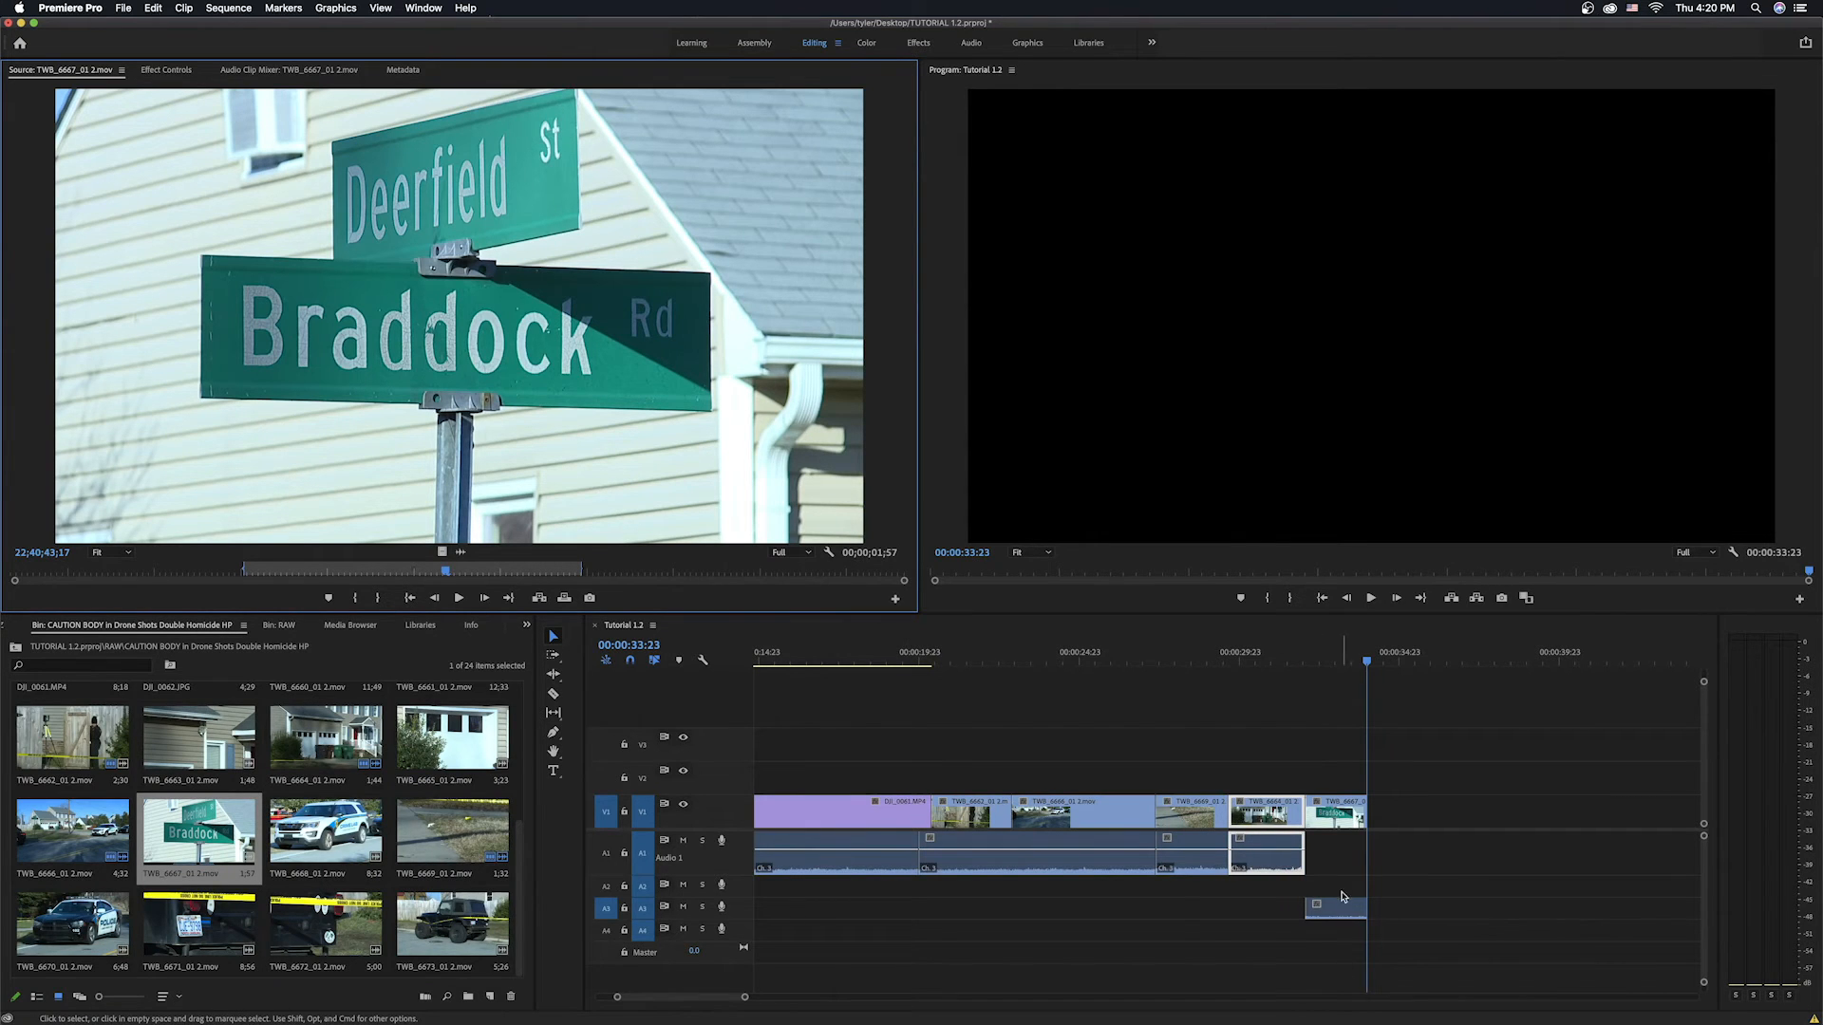
{"action": "left_click_drag", "start_coordinate": [1349, 908], "coordinate": [1346, 853]}
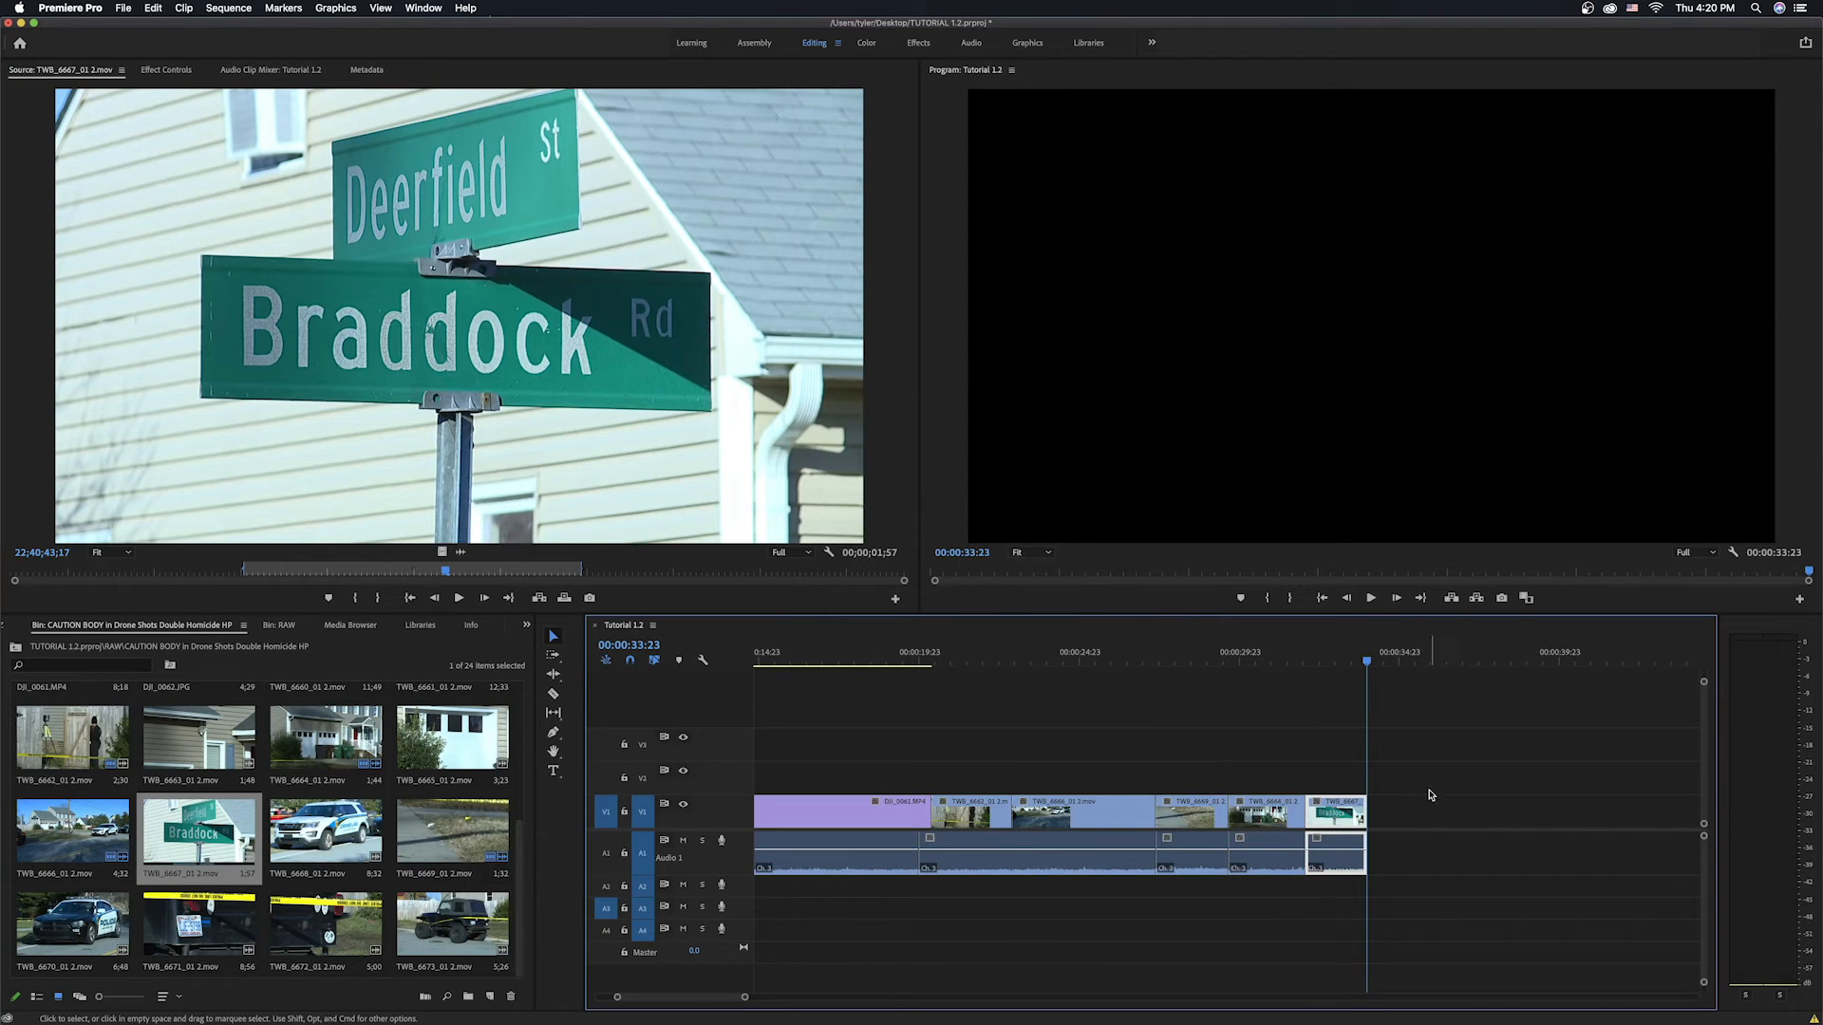
Select the b-roll audio clips on Audio 1 and adjust their gain by 6 dB.
{"action": "left_click_drag", "start_coordinate": [1441, 855], "coordinate": [1227, 859]}
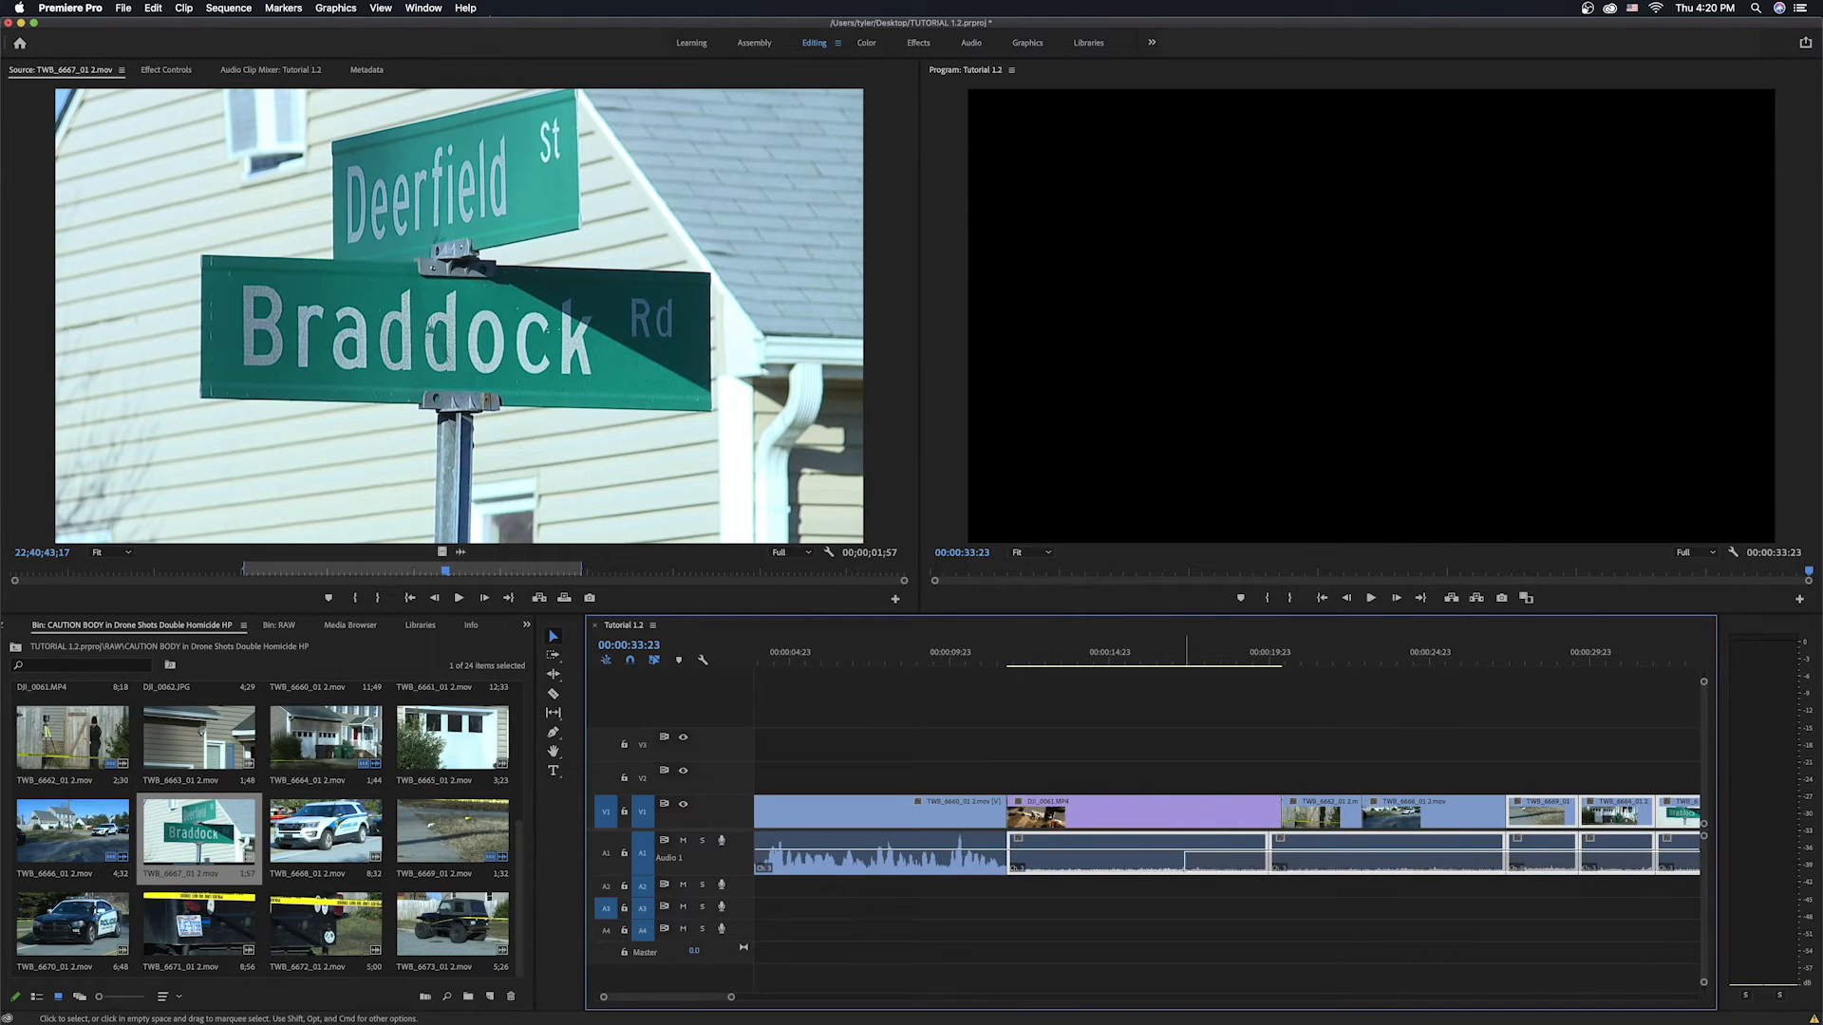
{"action": "key", "text": "g"}
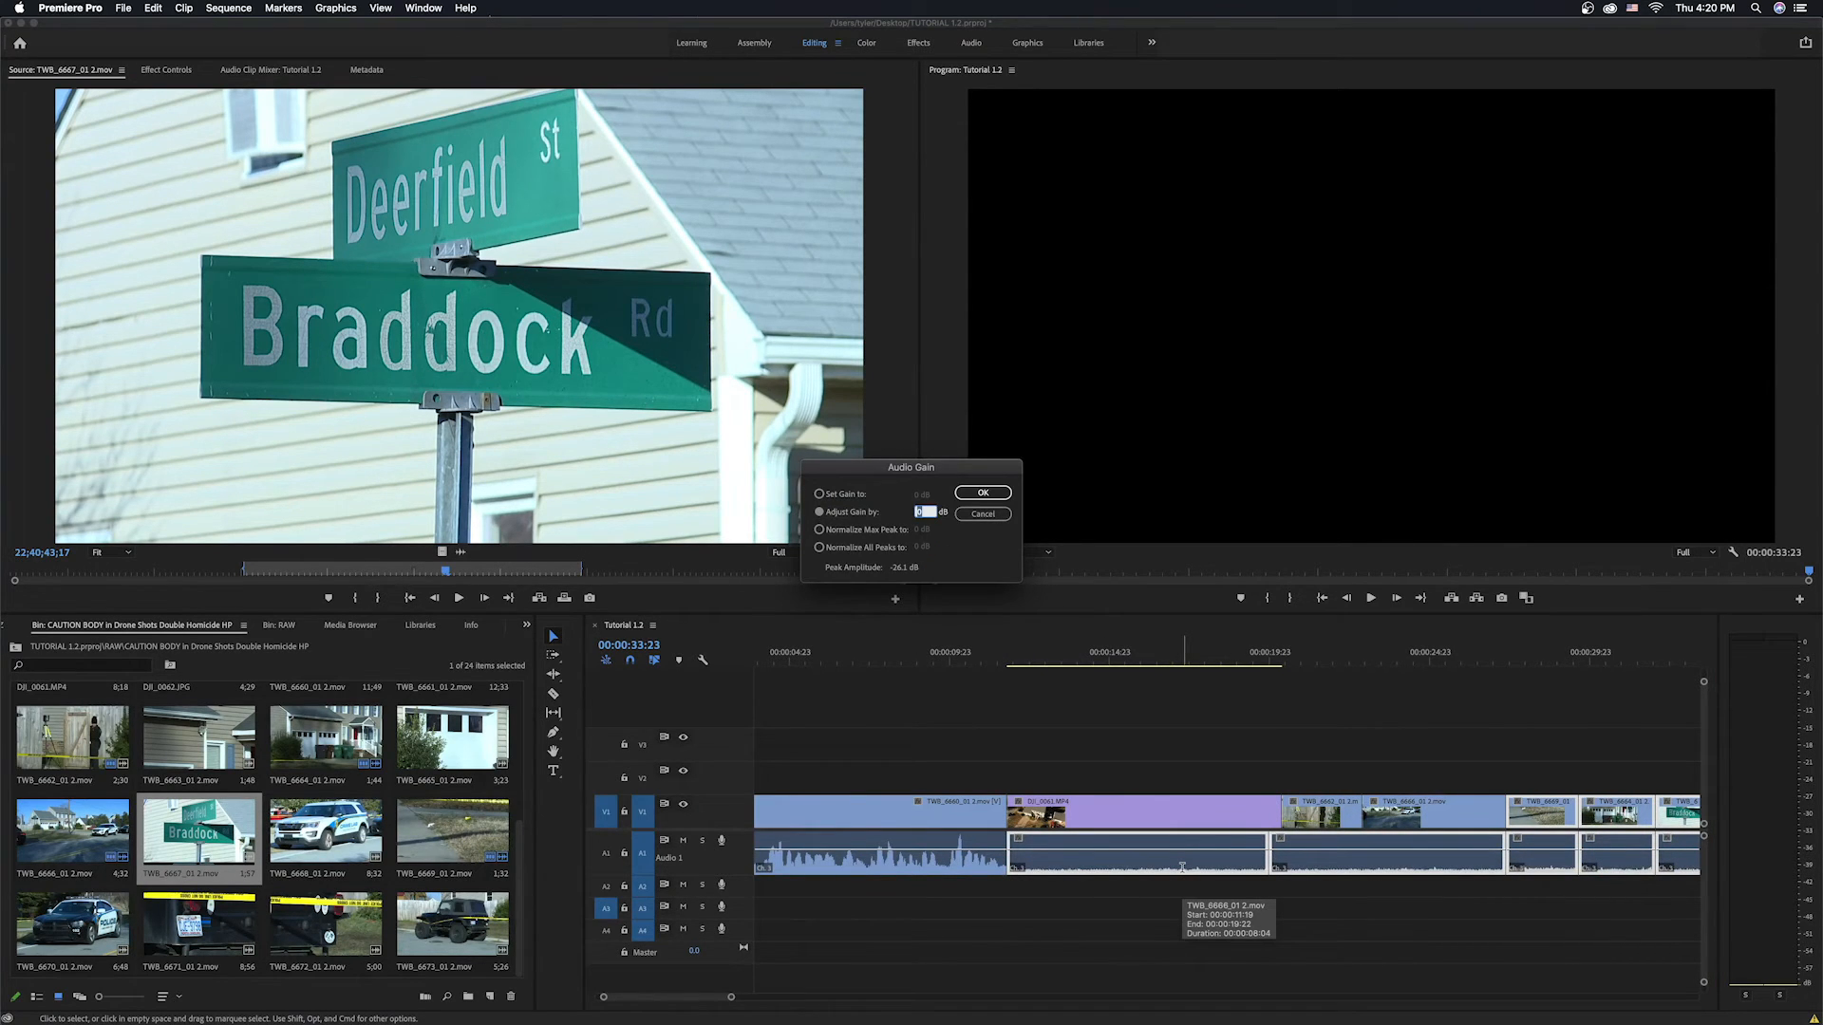
{"action": "type", "text": "6"}
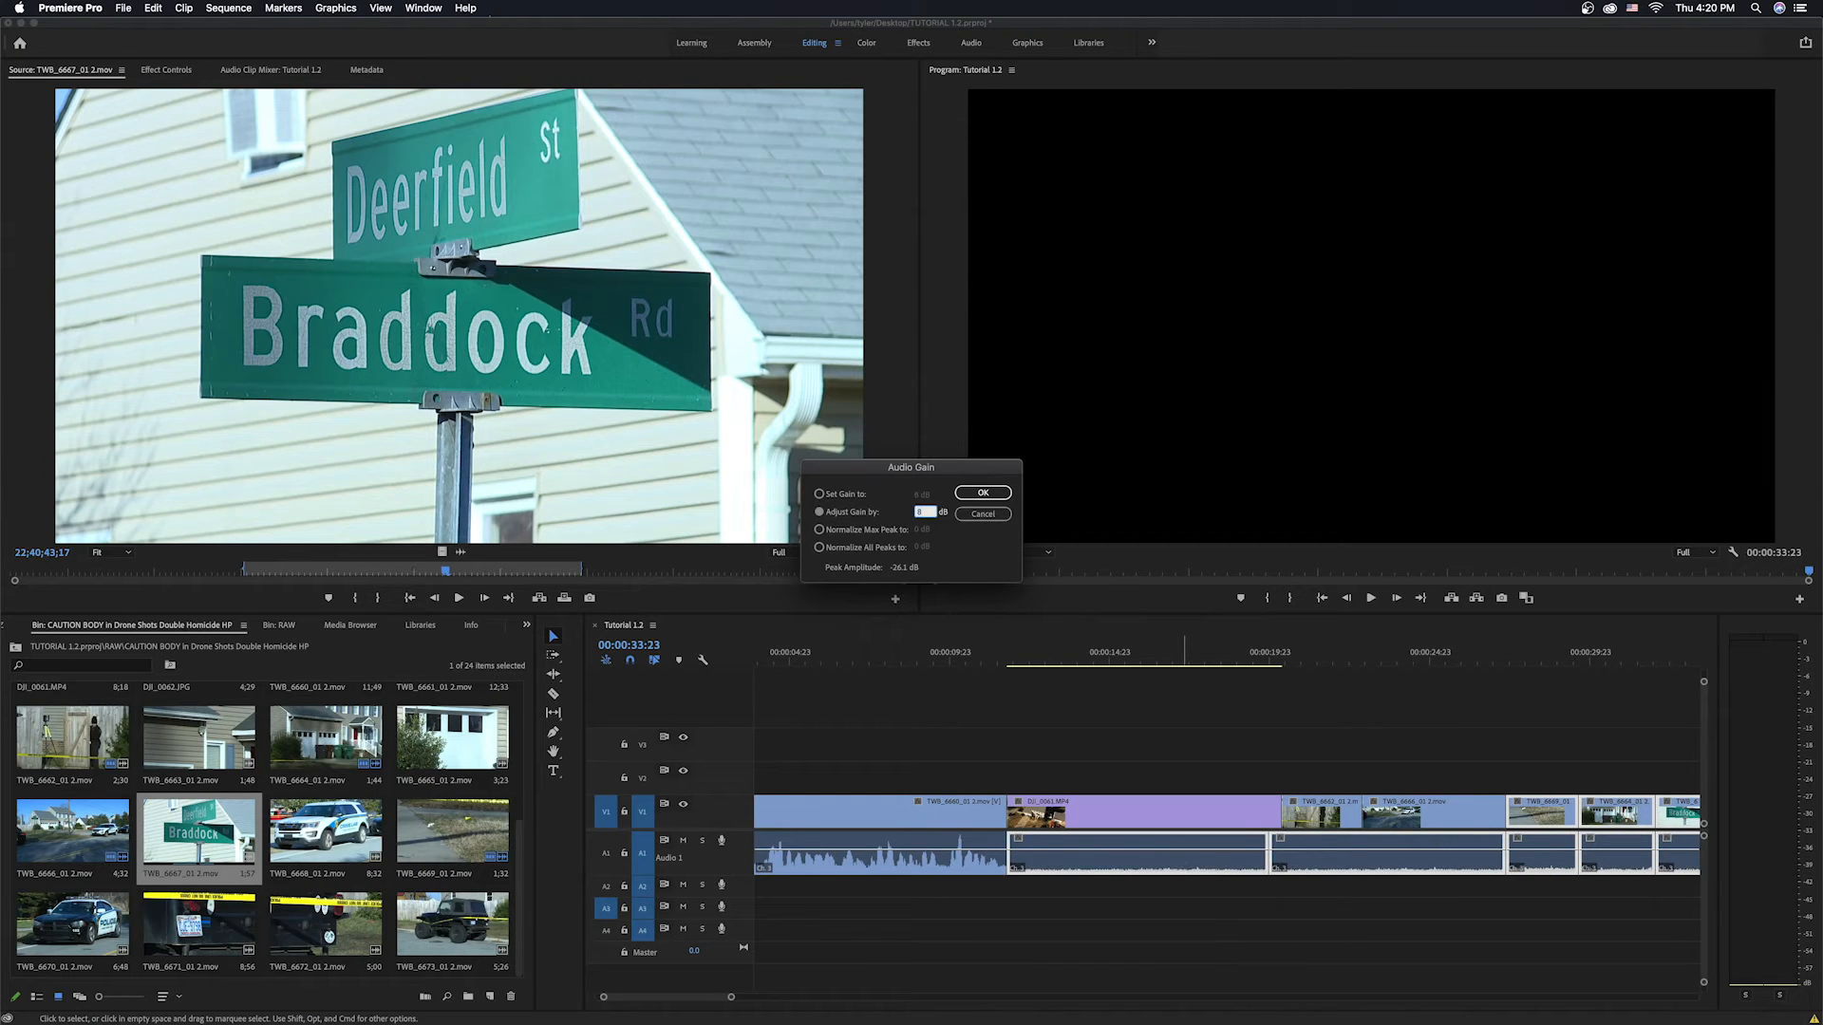
{"action": "key", "text": "Return"}
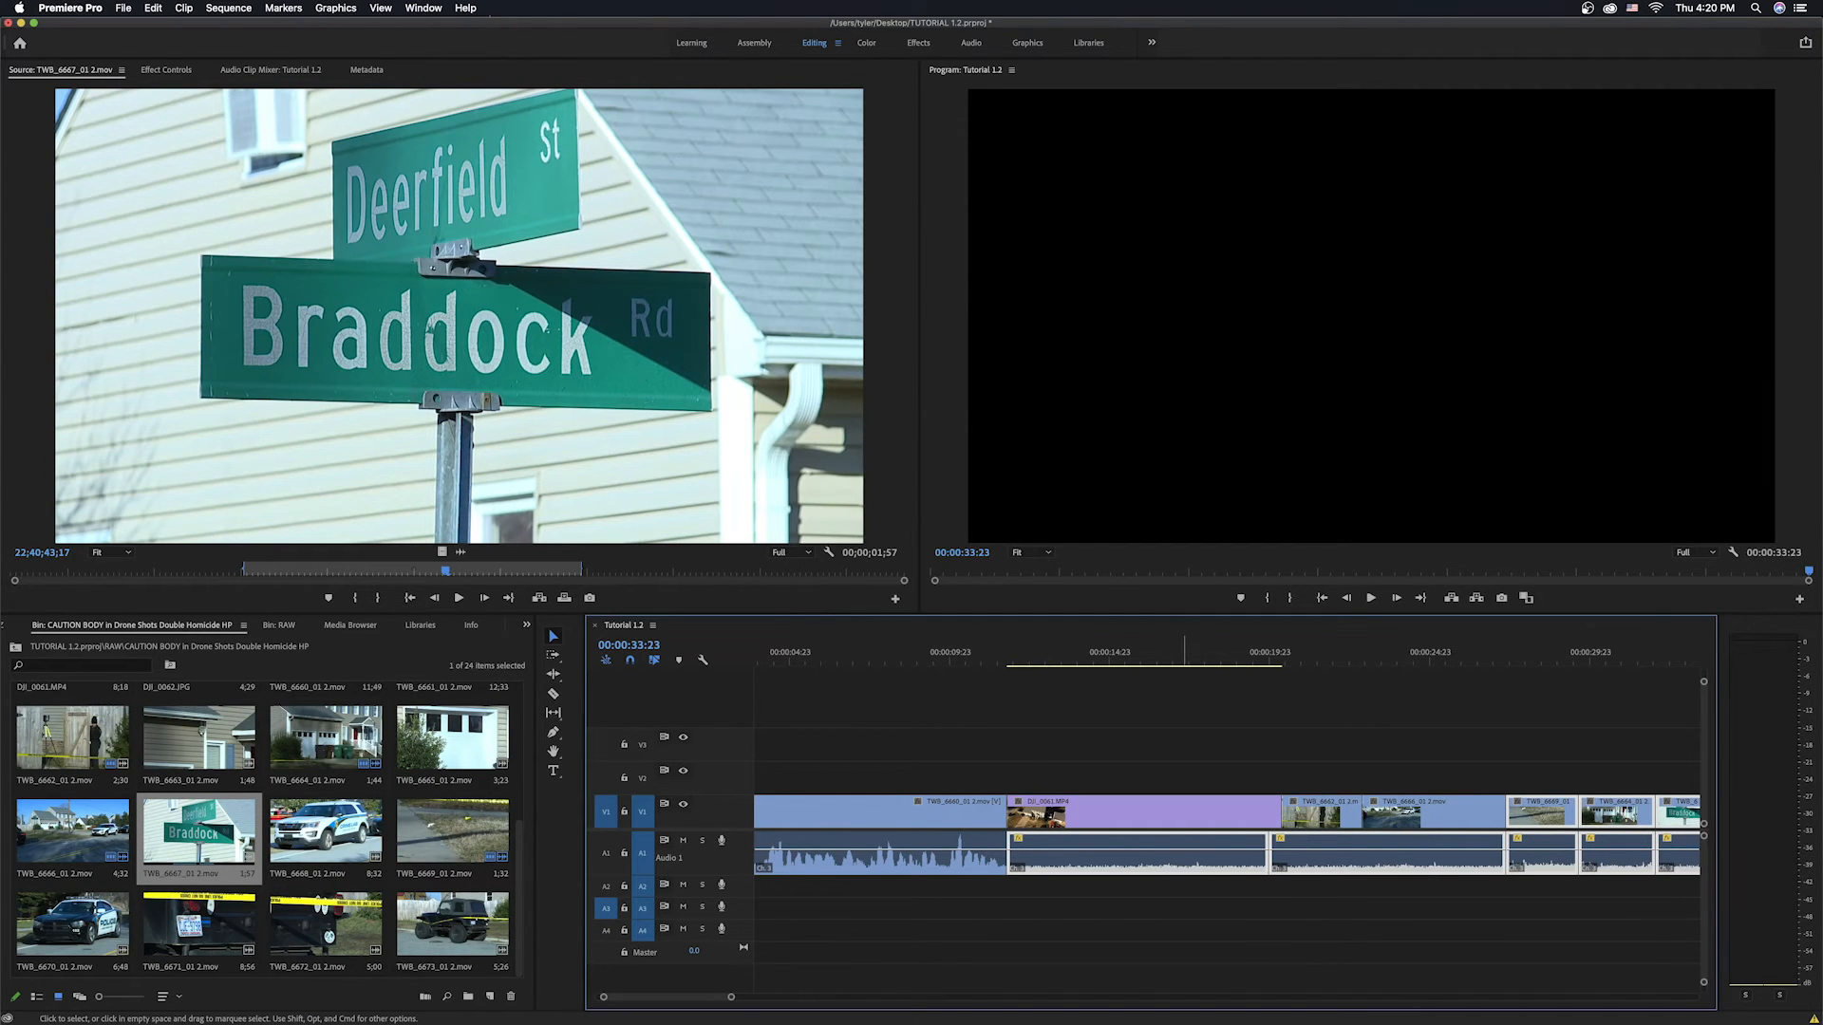
Play back from the drone clip, then shorten the DJI_0061.MP4 clip and delete the gap it leaves.
{"action": "left_click", "coordinate": [1024, 663]}
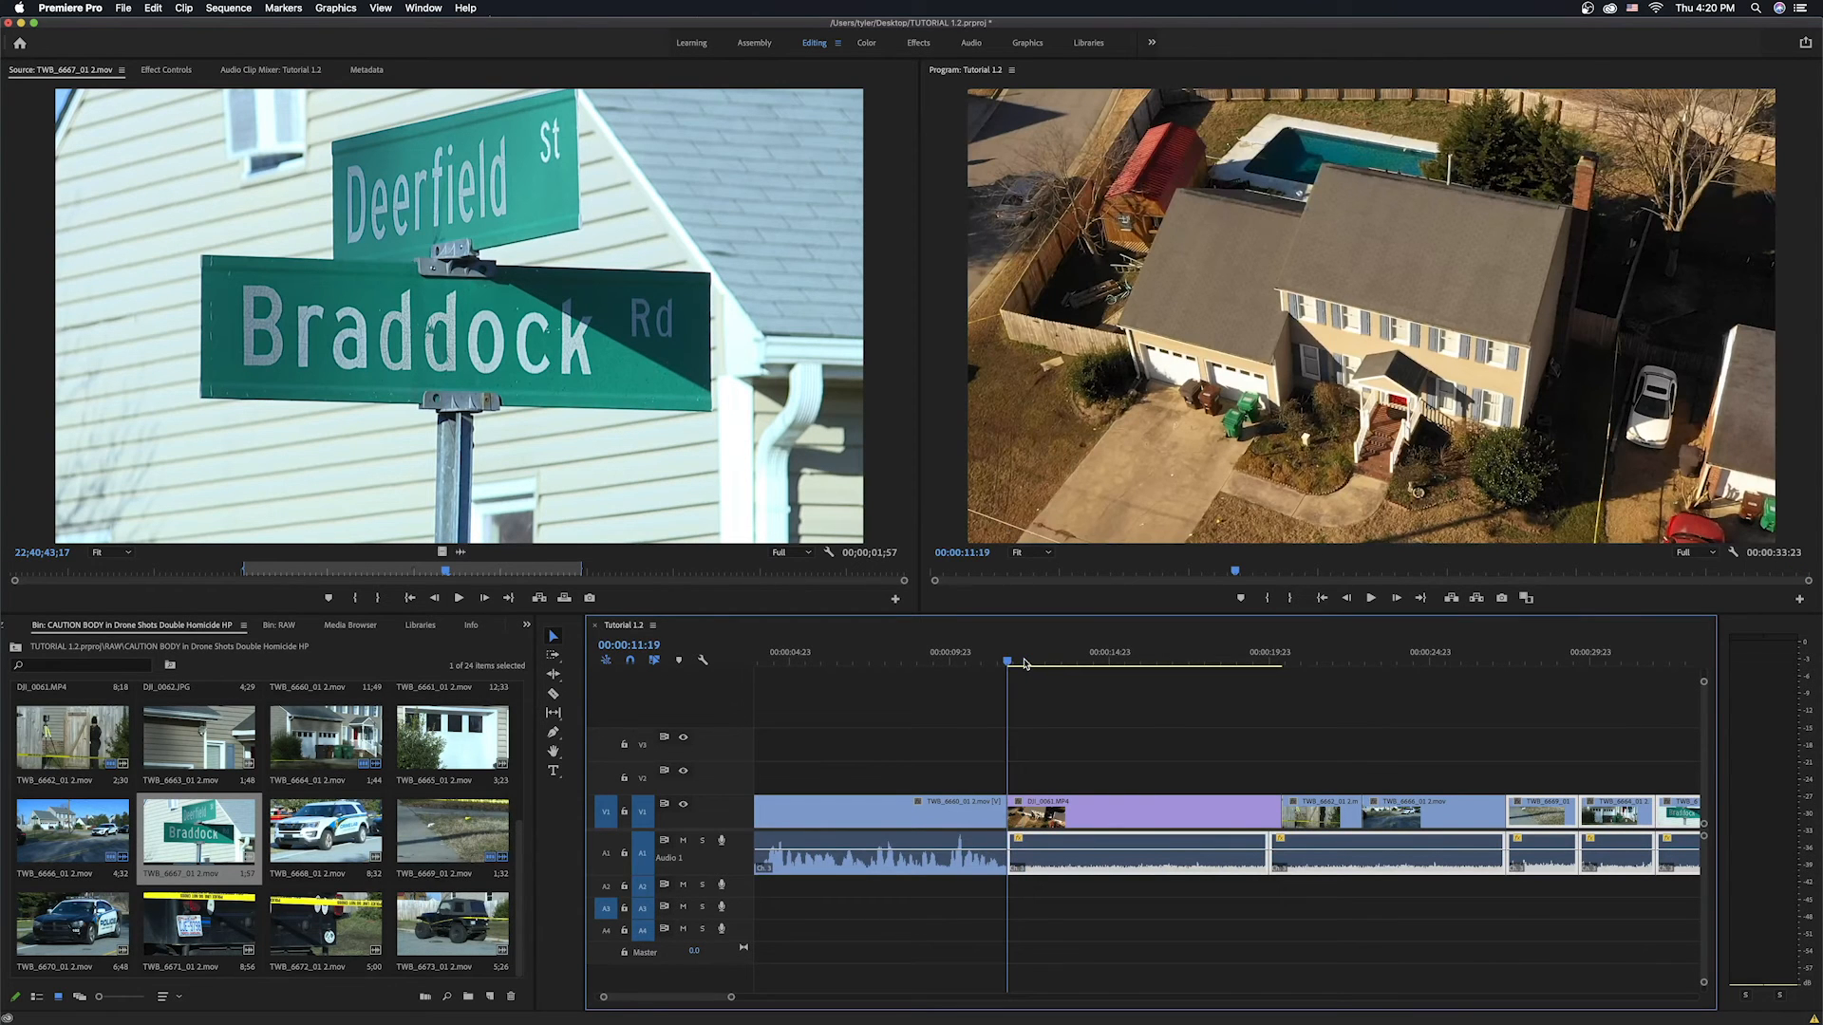
{"action": "key", "text": "space"}
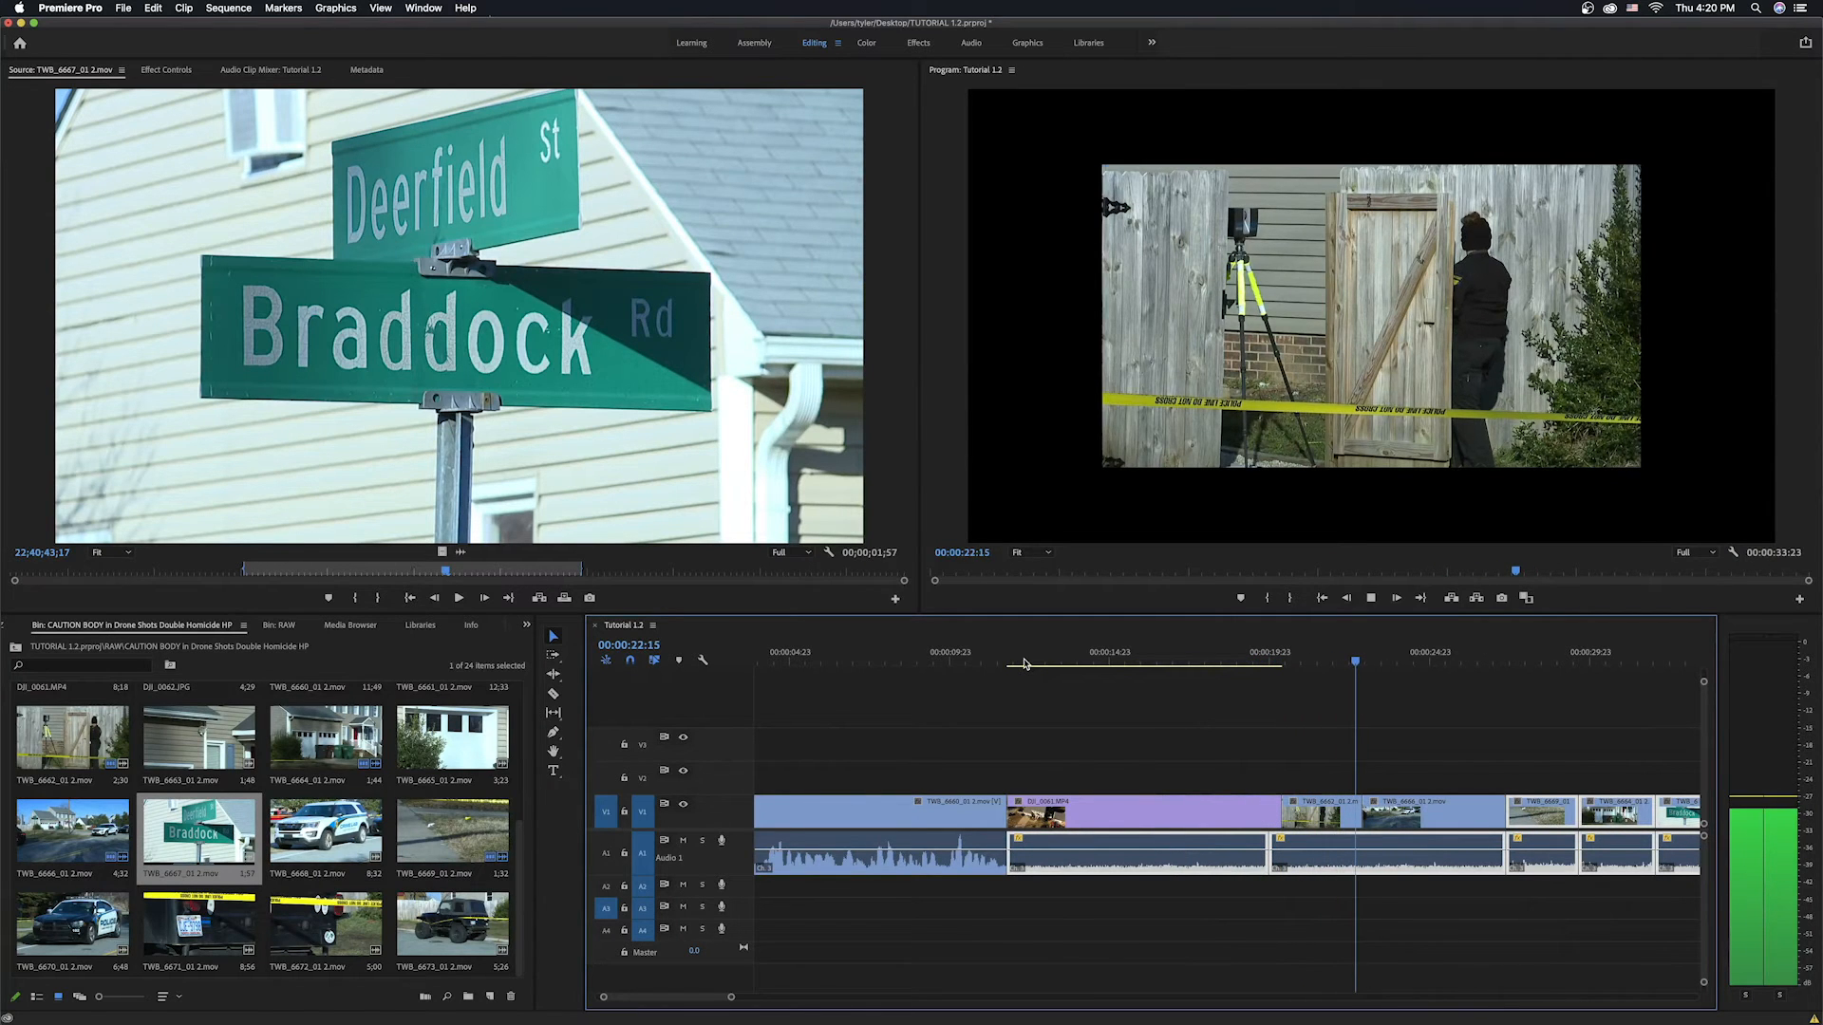
{"action": "key", "text": "space"}
{"action": "left_click_drag", "start_coordinate": [1281, 819], "coordinate": [1140, 852]}
{"action": "left_click", "coordinate": [1236, 820]}
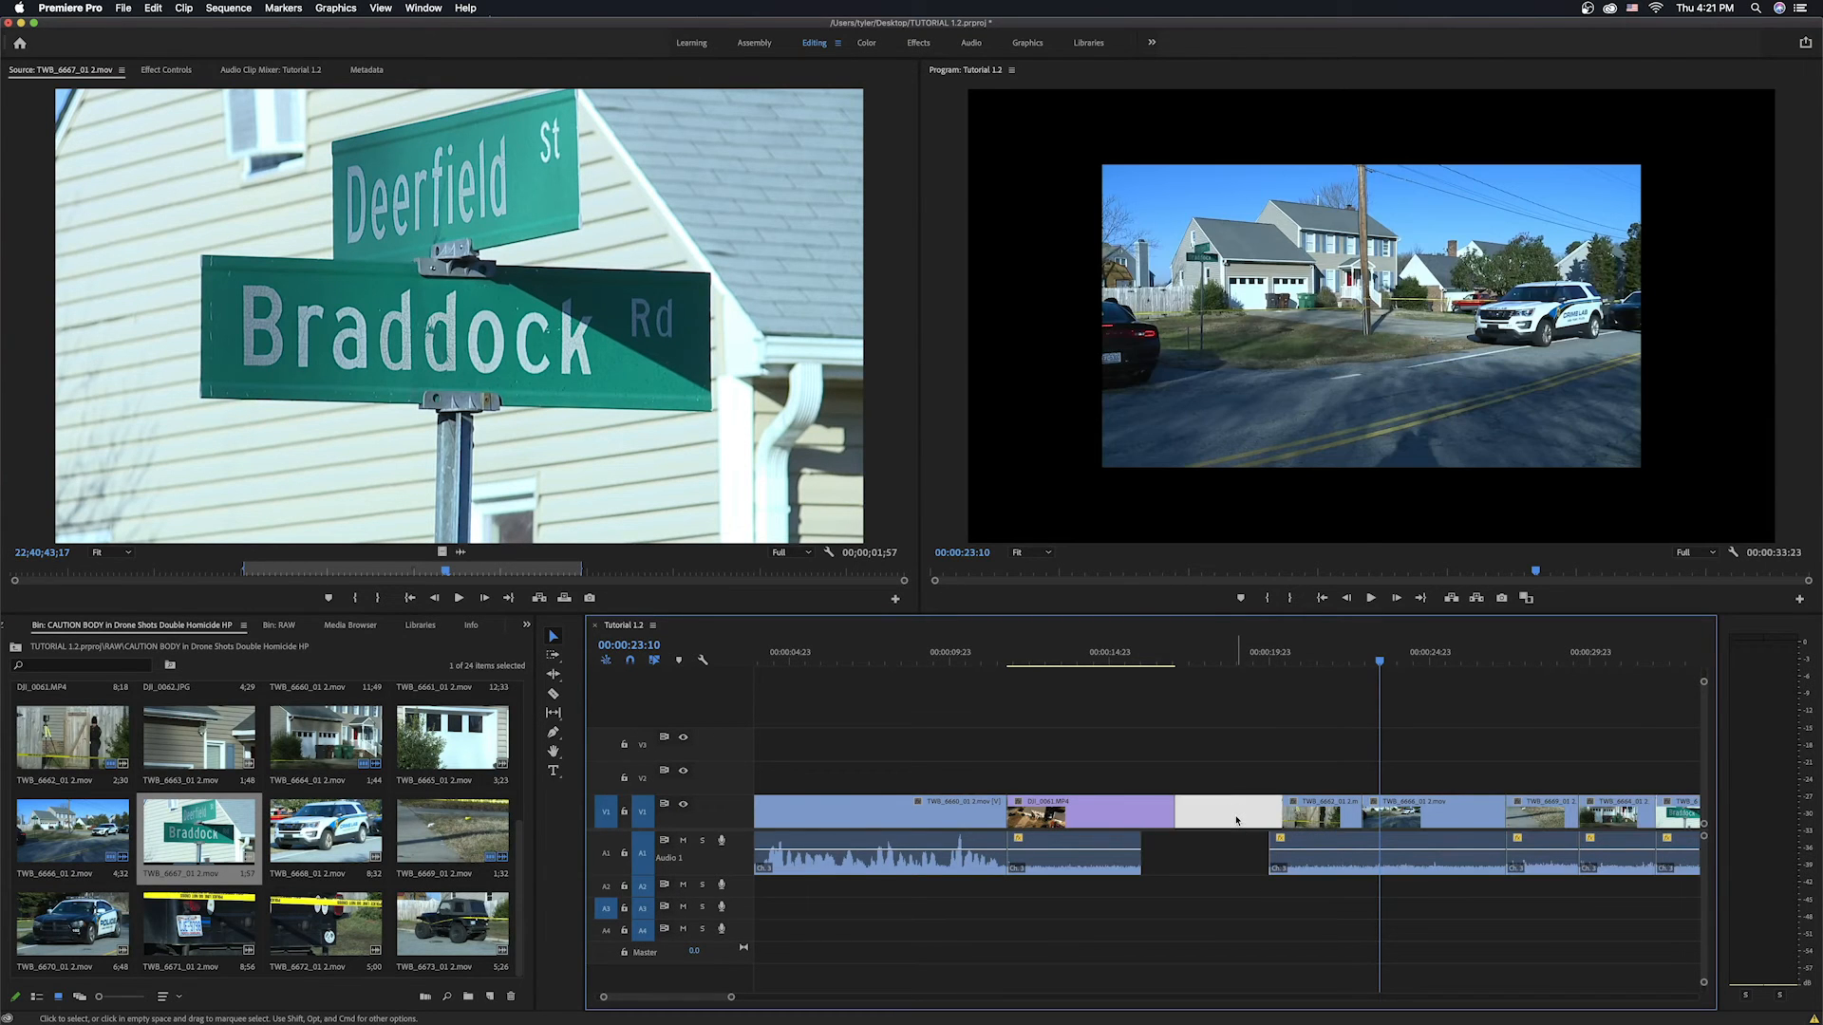
{"action": "key", "text": "Delete"}
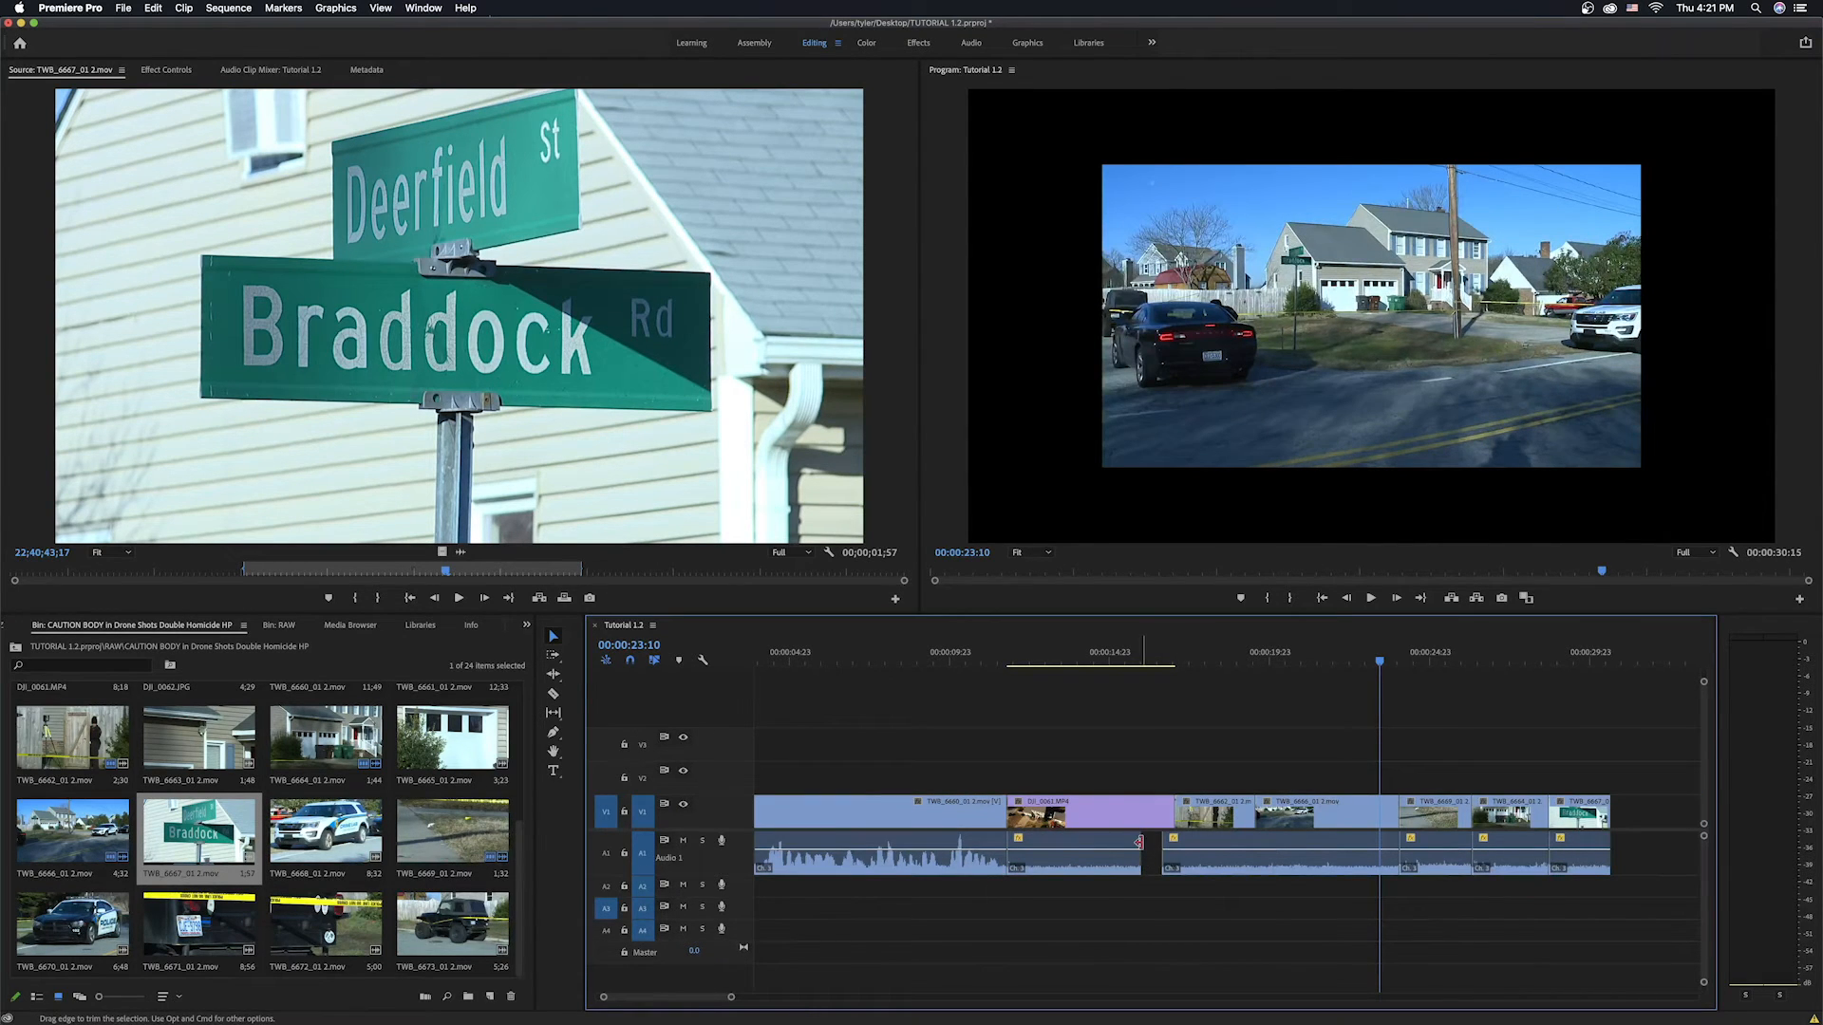
Extend the preceding audio clip's end to close the small audio gap and play back the section.
{"action": "left_click_drag", "start_coordinate": [1139, 842], "coordinate": [1162, 845]}
{"action": "left_click", "coordinate": [947, 658]}
{"action": "key", "text": "space"}
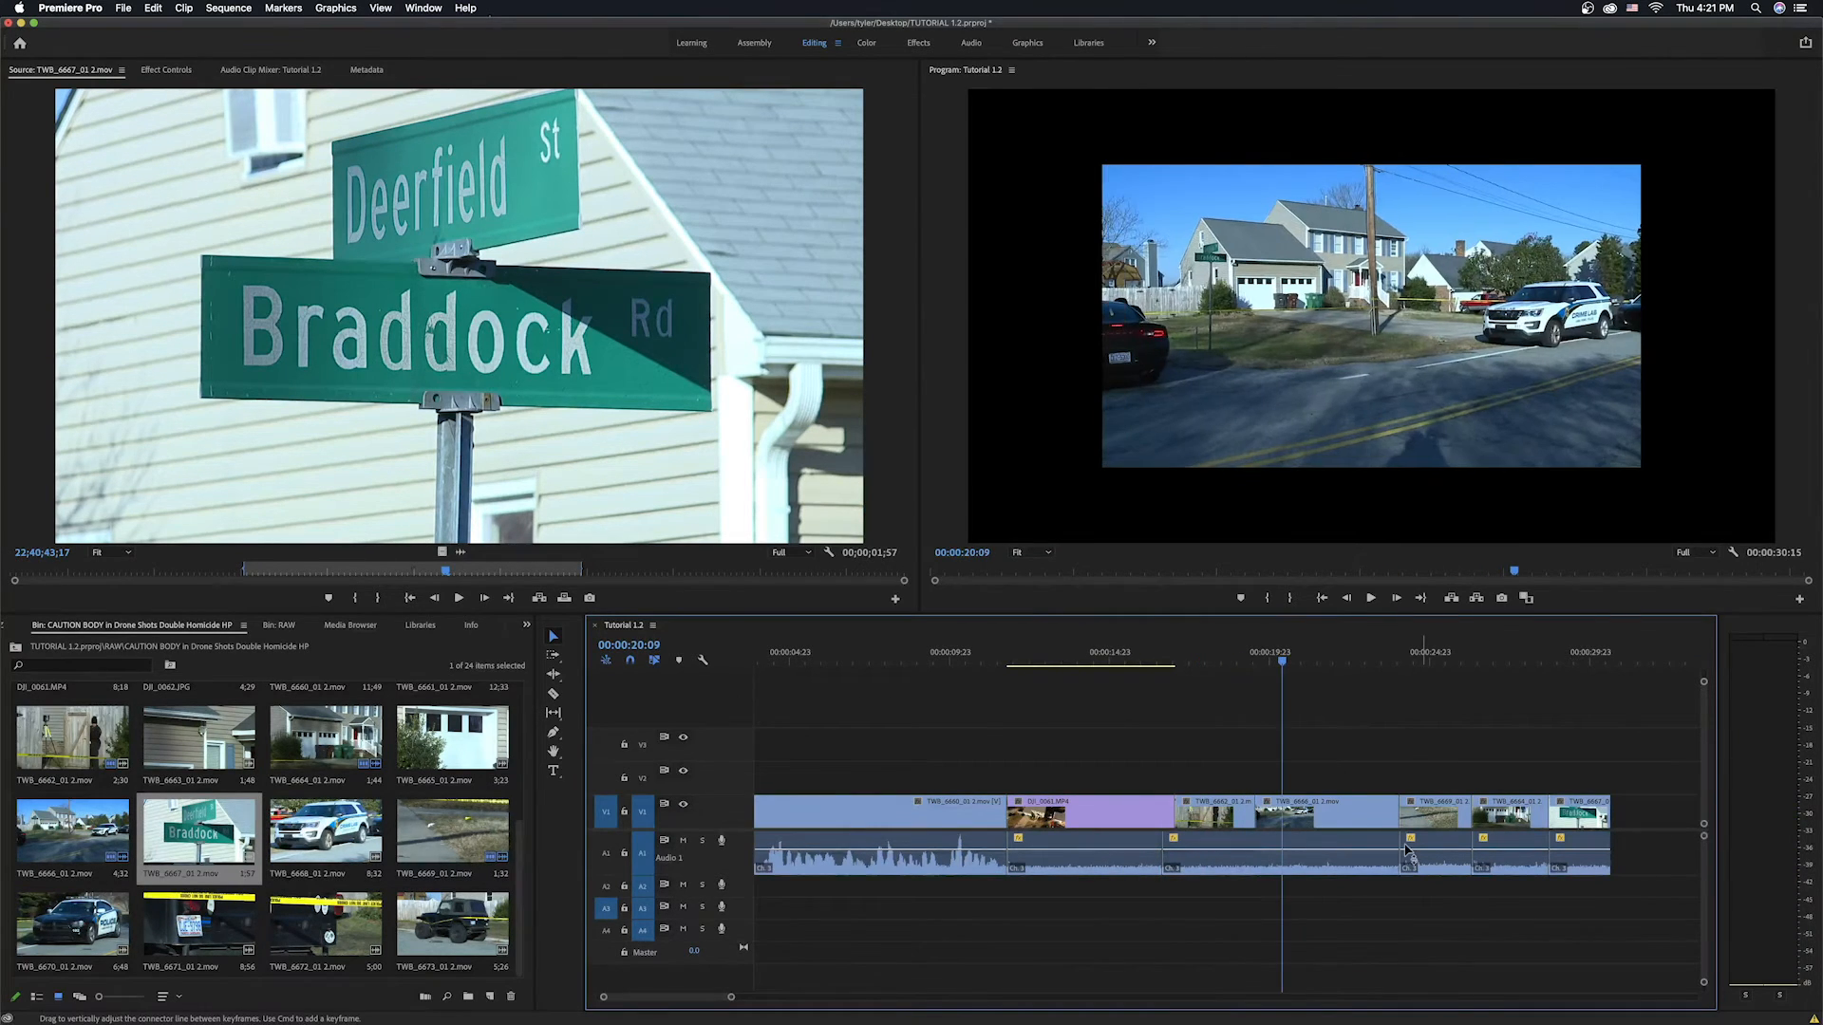
{"action": "left_click_drag", "start_coordinate": [1399, 850], "coordinate": [1443, 814]}
{"action": "right_click", "coordinate": [1443, 814]}
{"action": "key", "text": "Escape"}
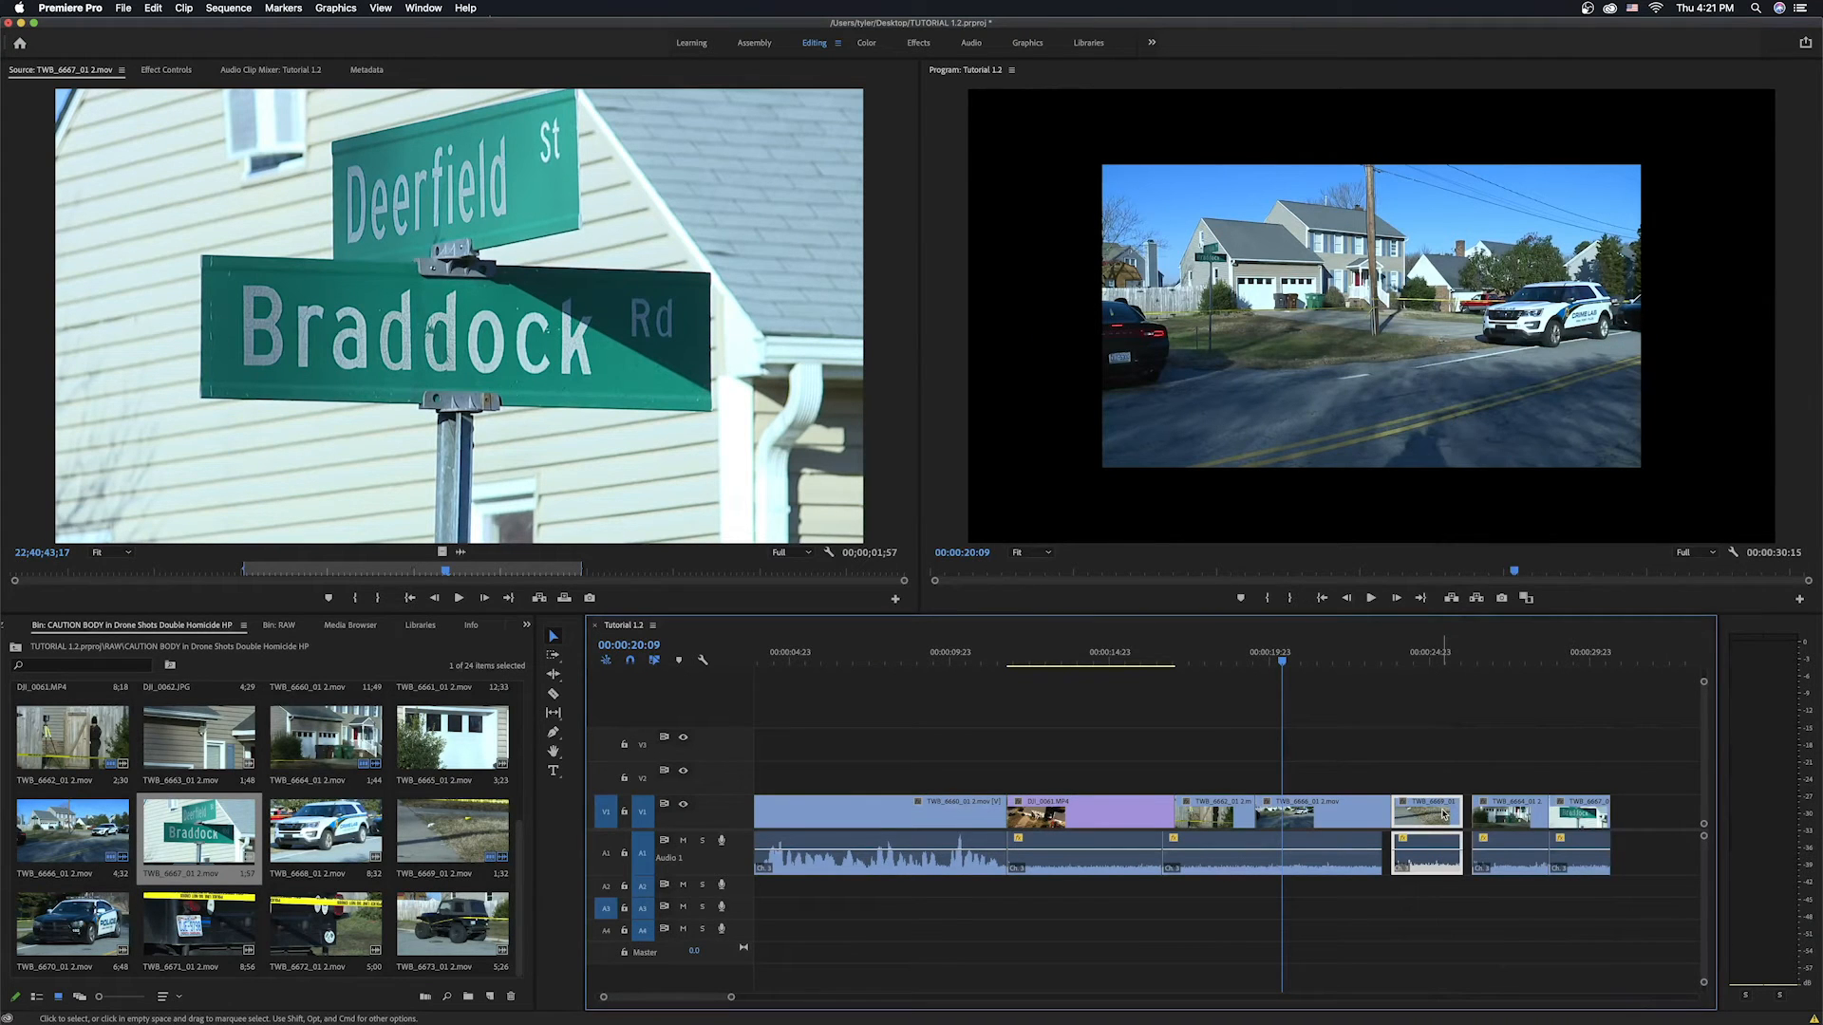
{"action": "key", "text": "super+z"}
Unlink the TWB_6669_01 2.mov clip's audio from its video, extend its audio end, and preview the result.
{"action": "right_click", "coordinate": [1445, 814]}
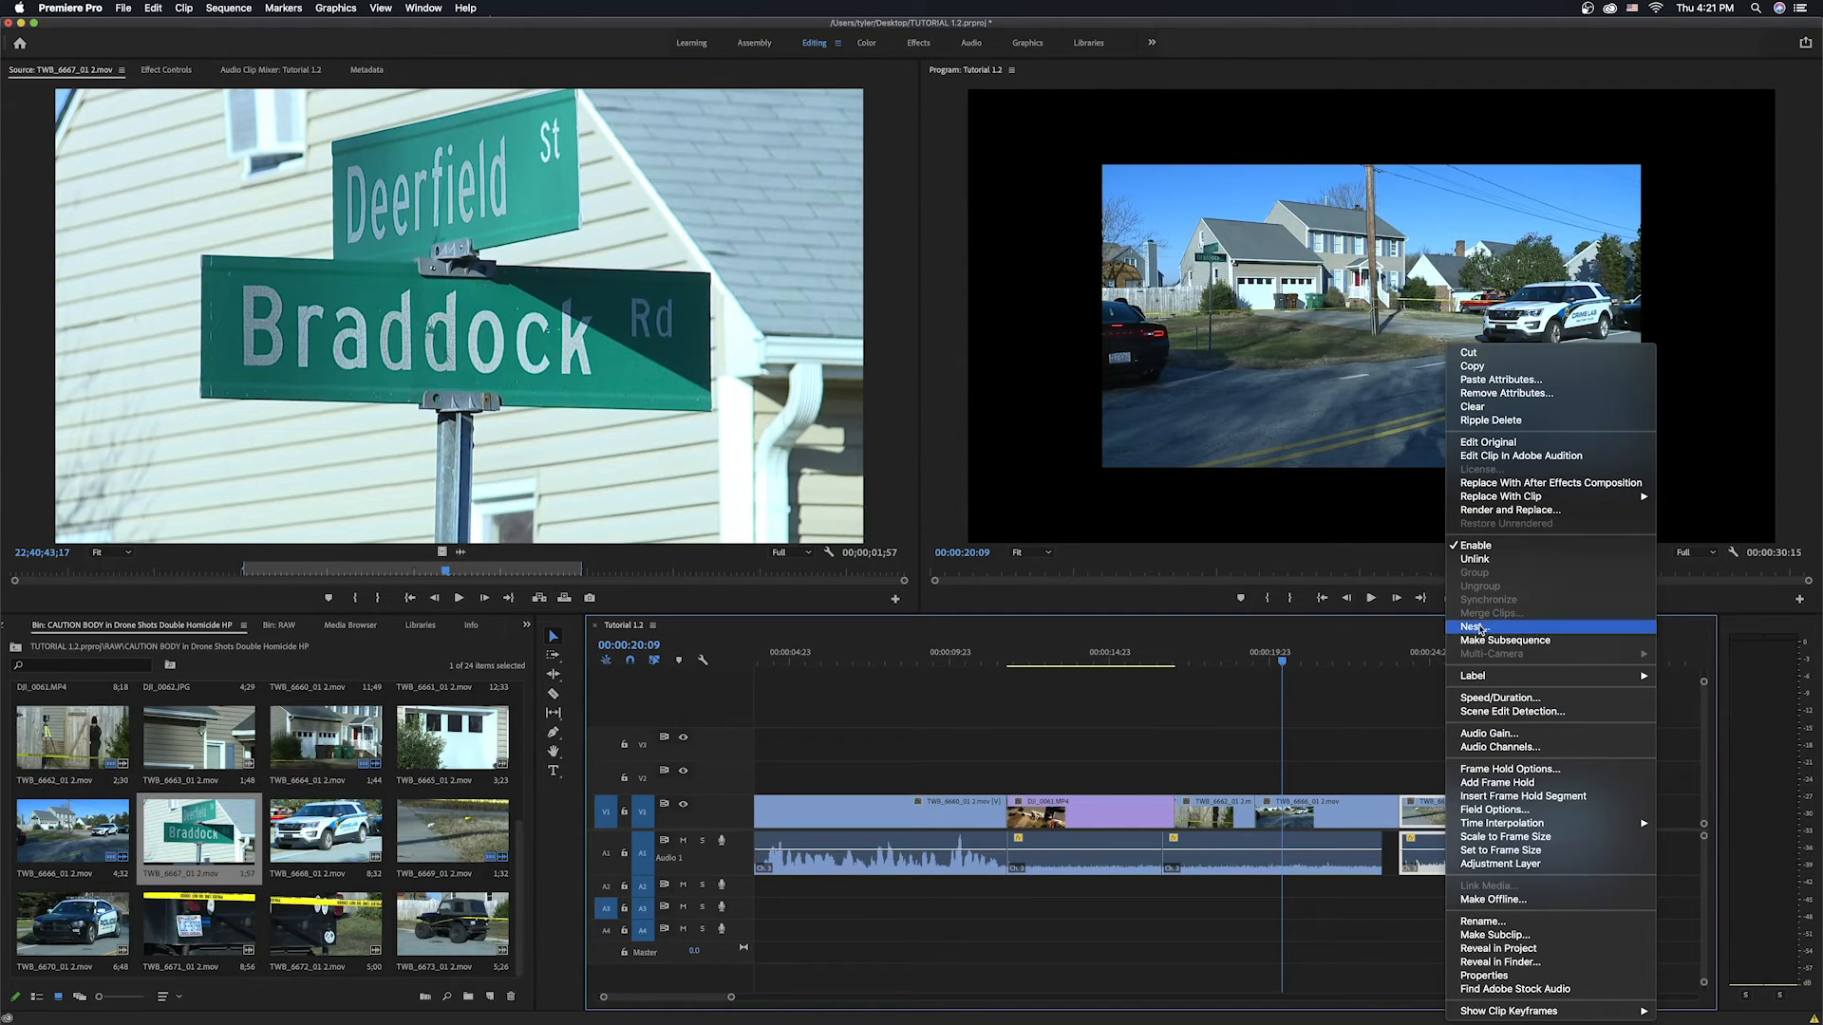
{"action": "left_click", "coordinate": [1477, 562]}
{"action": "left_click_drag", "start_coordinate": [1432, 841], "coordinate": [1469, 844]}
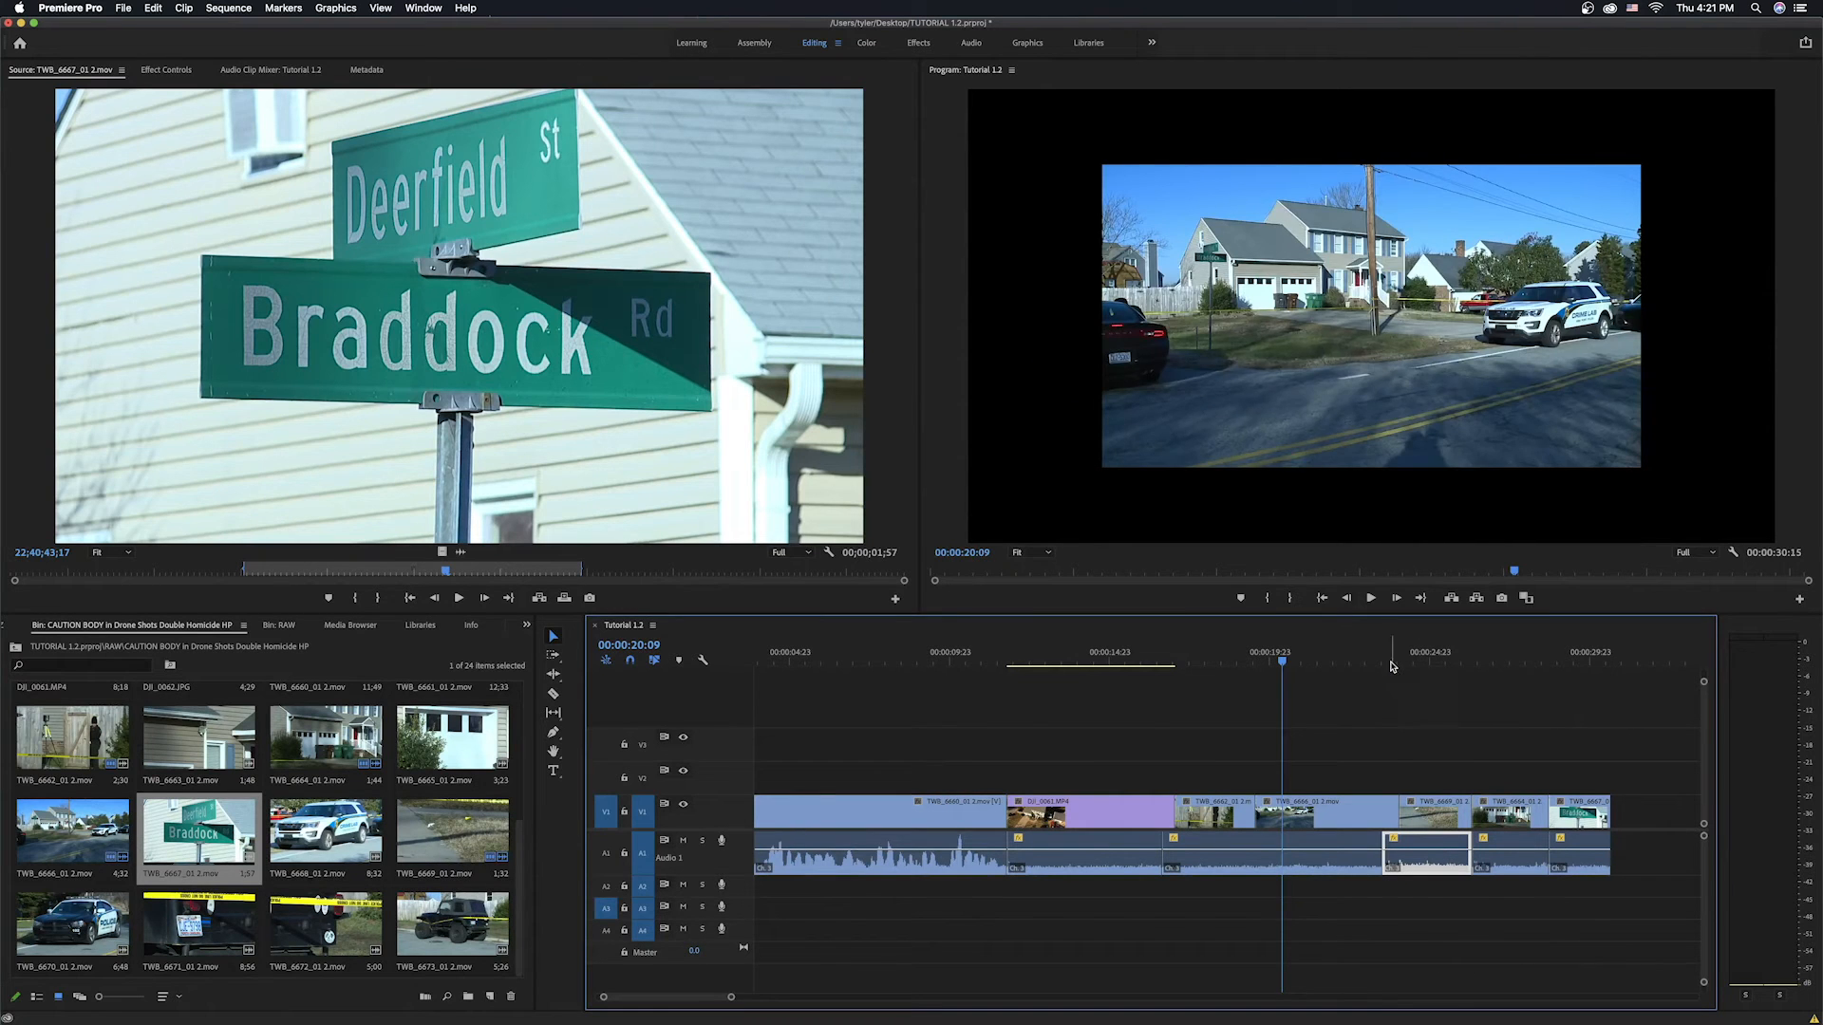
{"action": "left_click", "coordinate": [1381, 666]}
{"action": "key", "text": "space"}
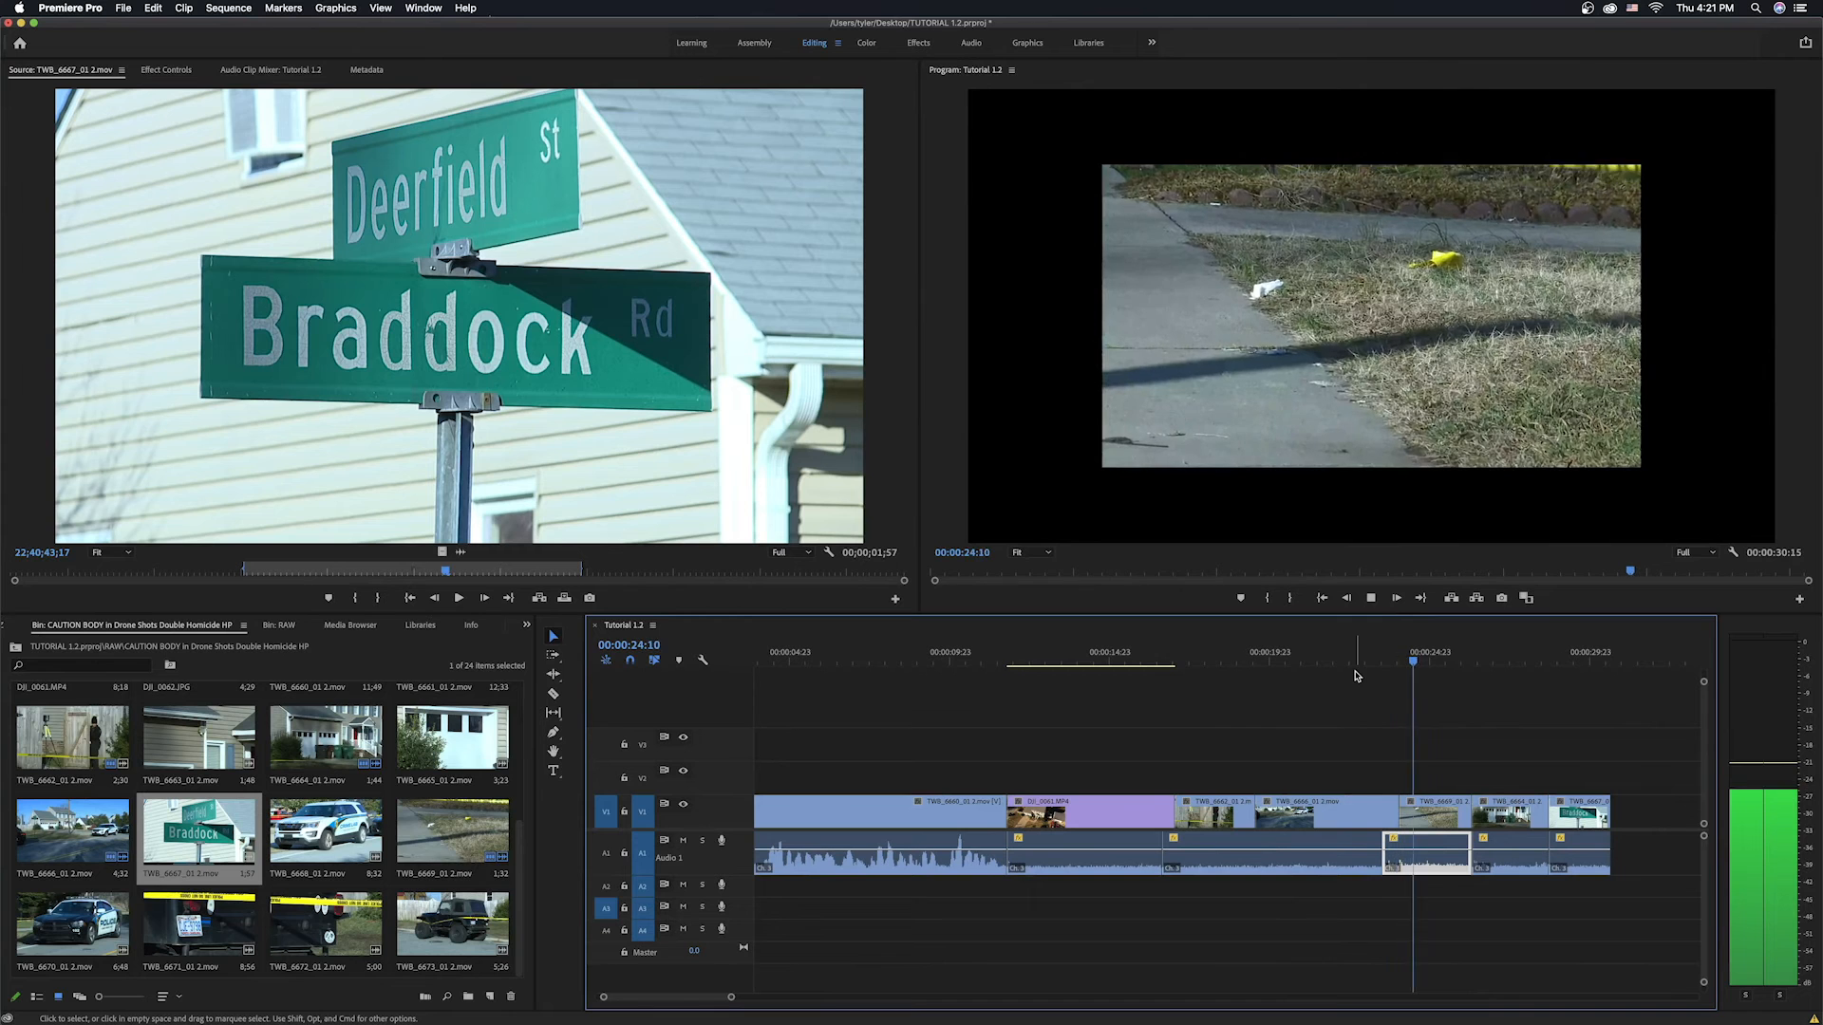
{"action": "key", "text": "space"}
{"action": "left_click_drag", "start_coordinate": [1465, 839], "coordinate": [1463, 840]}
Apply a Constant Power audio crossfade at the cut between the interview audio and the drone clip.
{"action": "left_click", "coordinate": [1523, 814]}
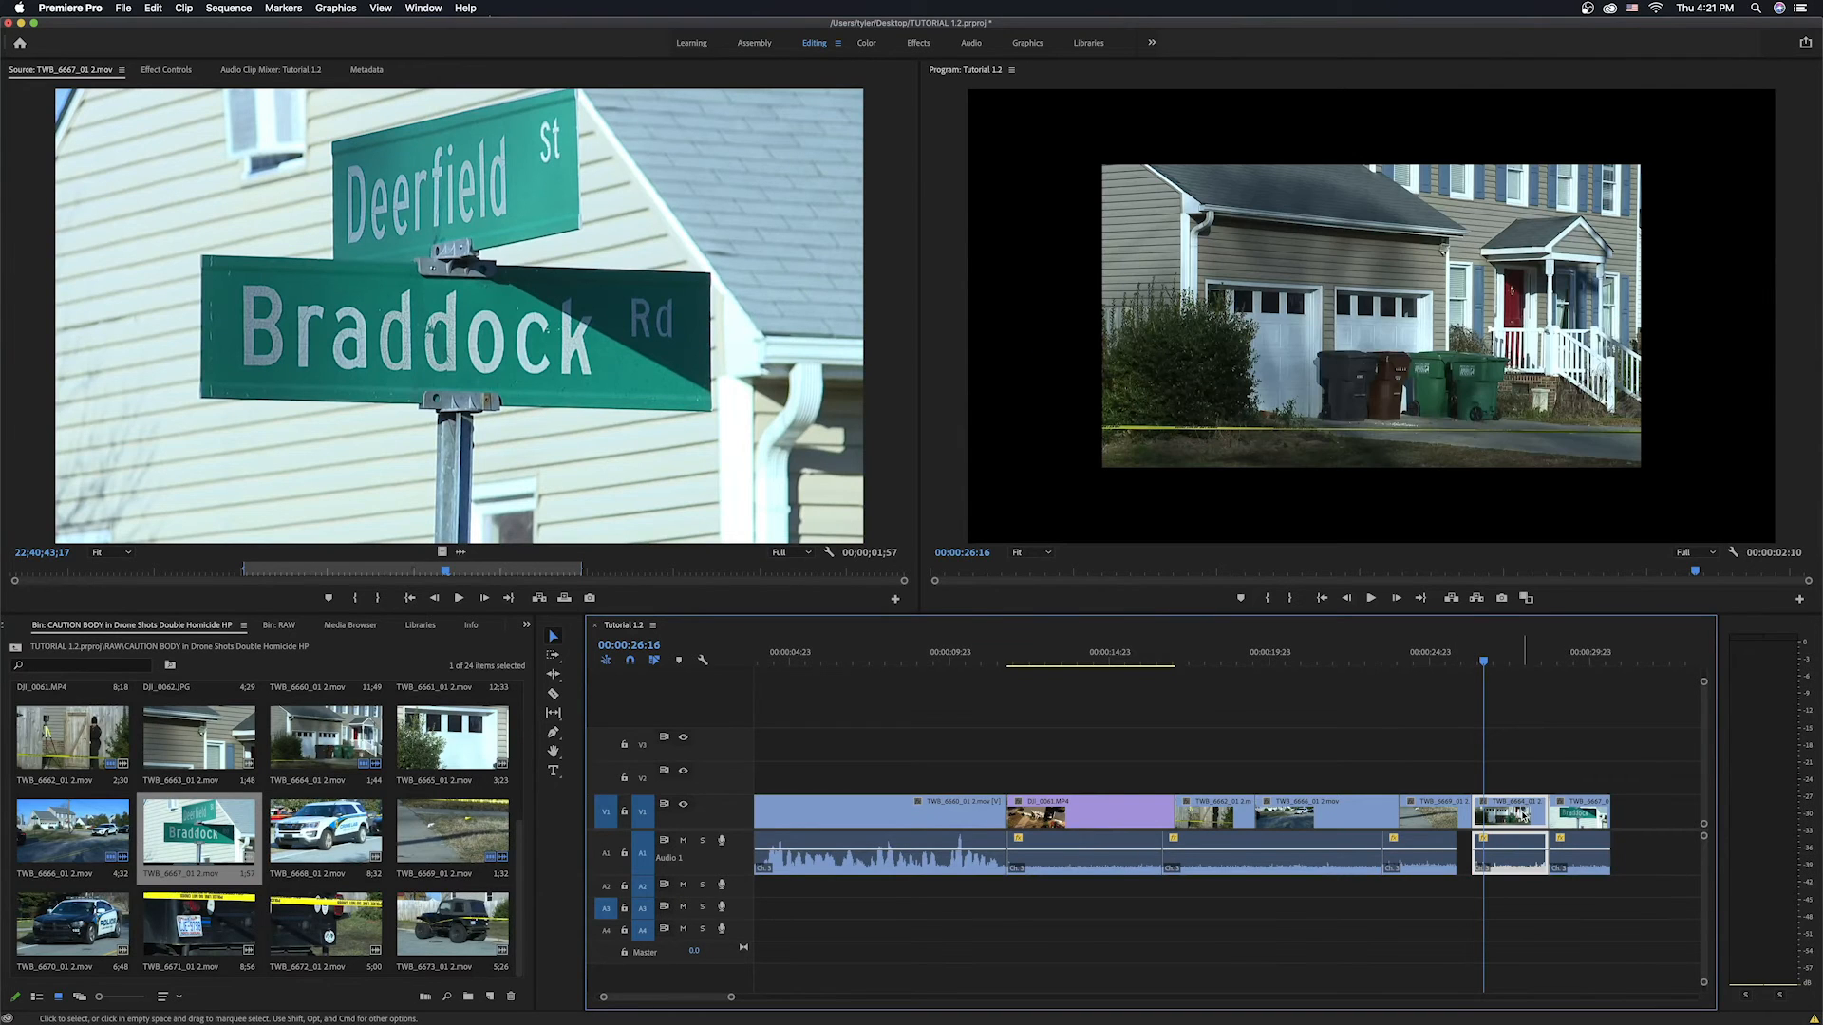
{"action": "right_click", "coordinate": [1523, 817]}
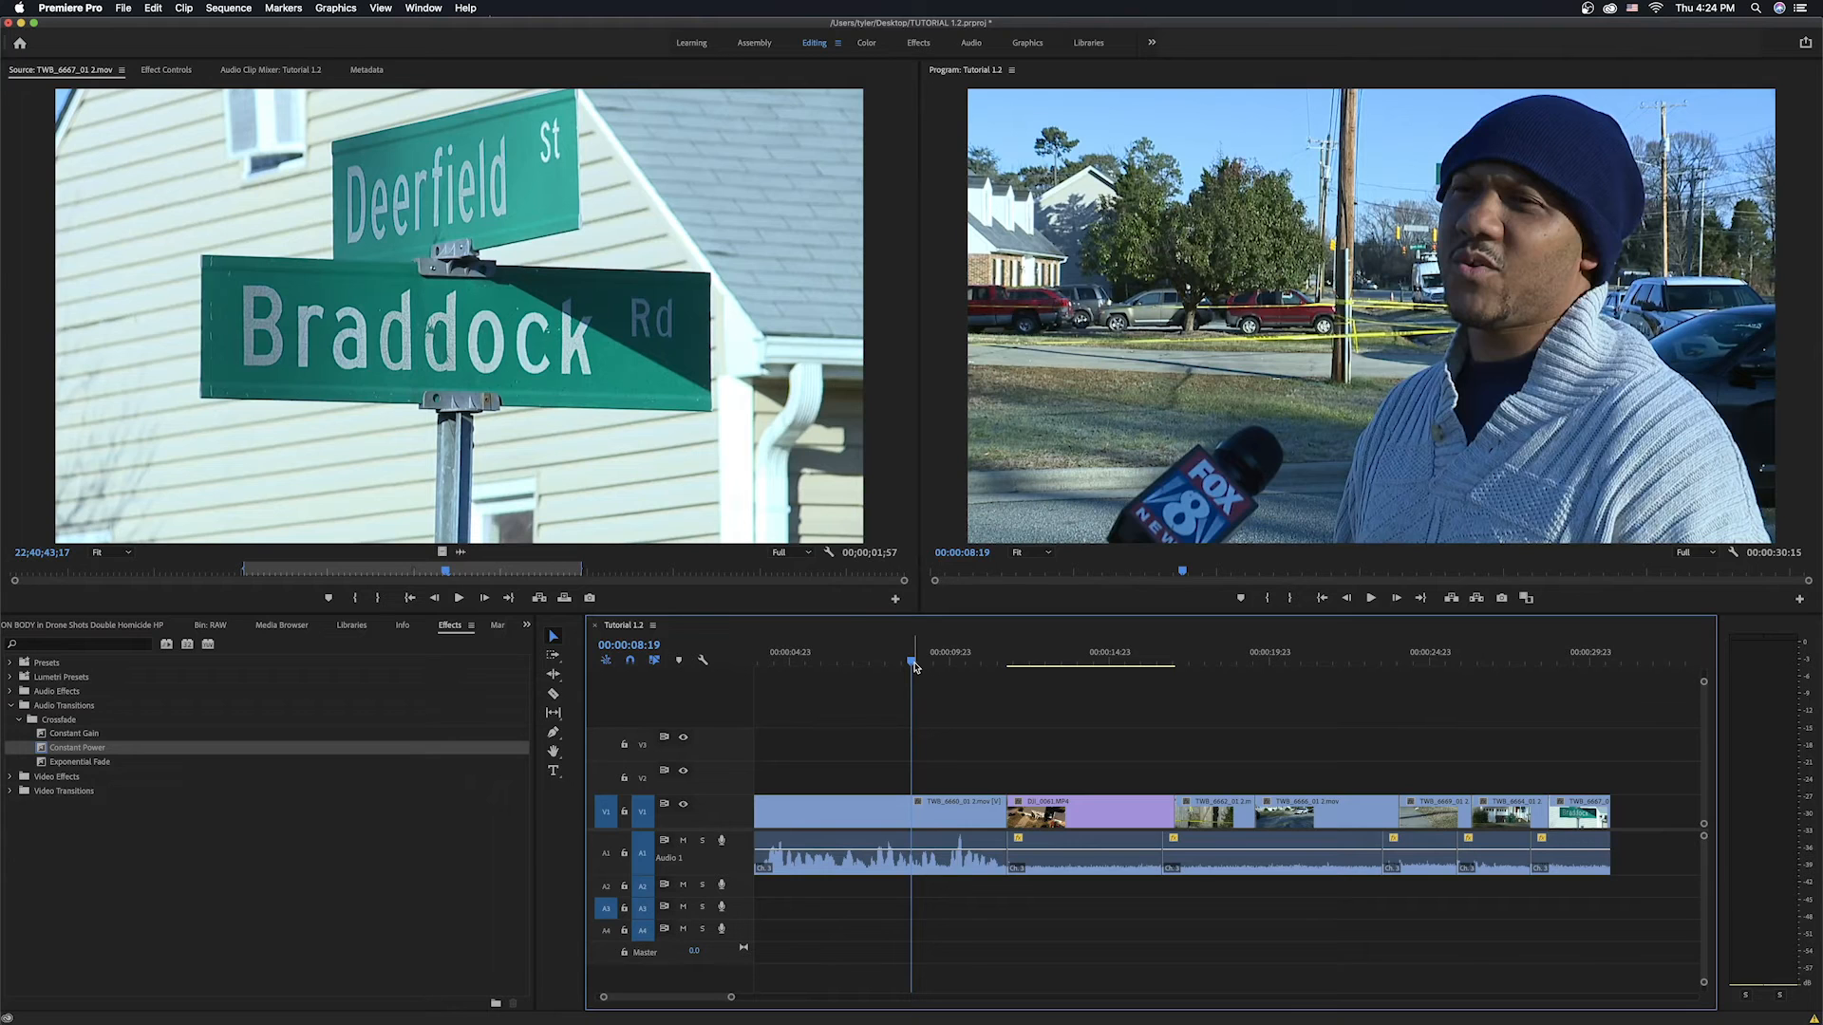
{"action": "left_click", "coordinate": [897, 814]}
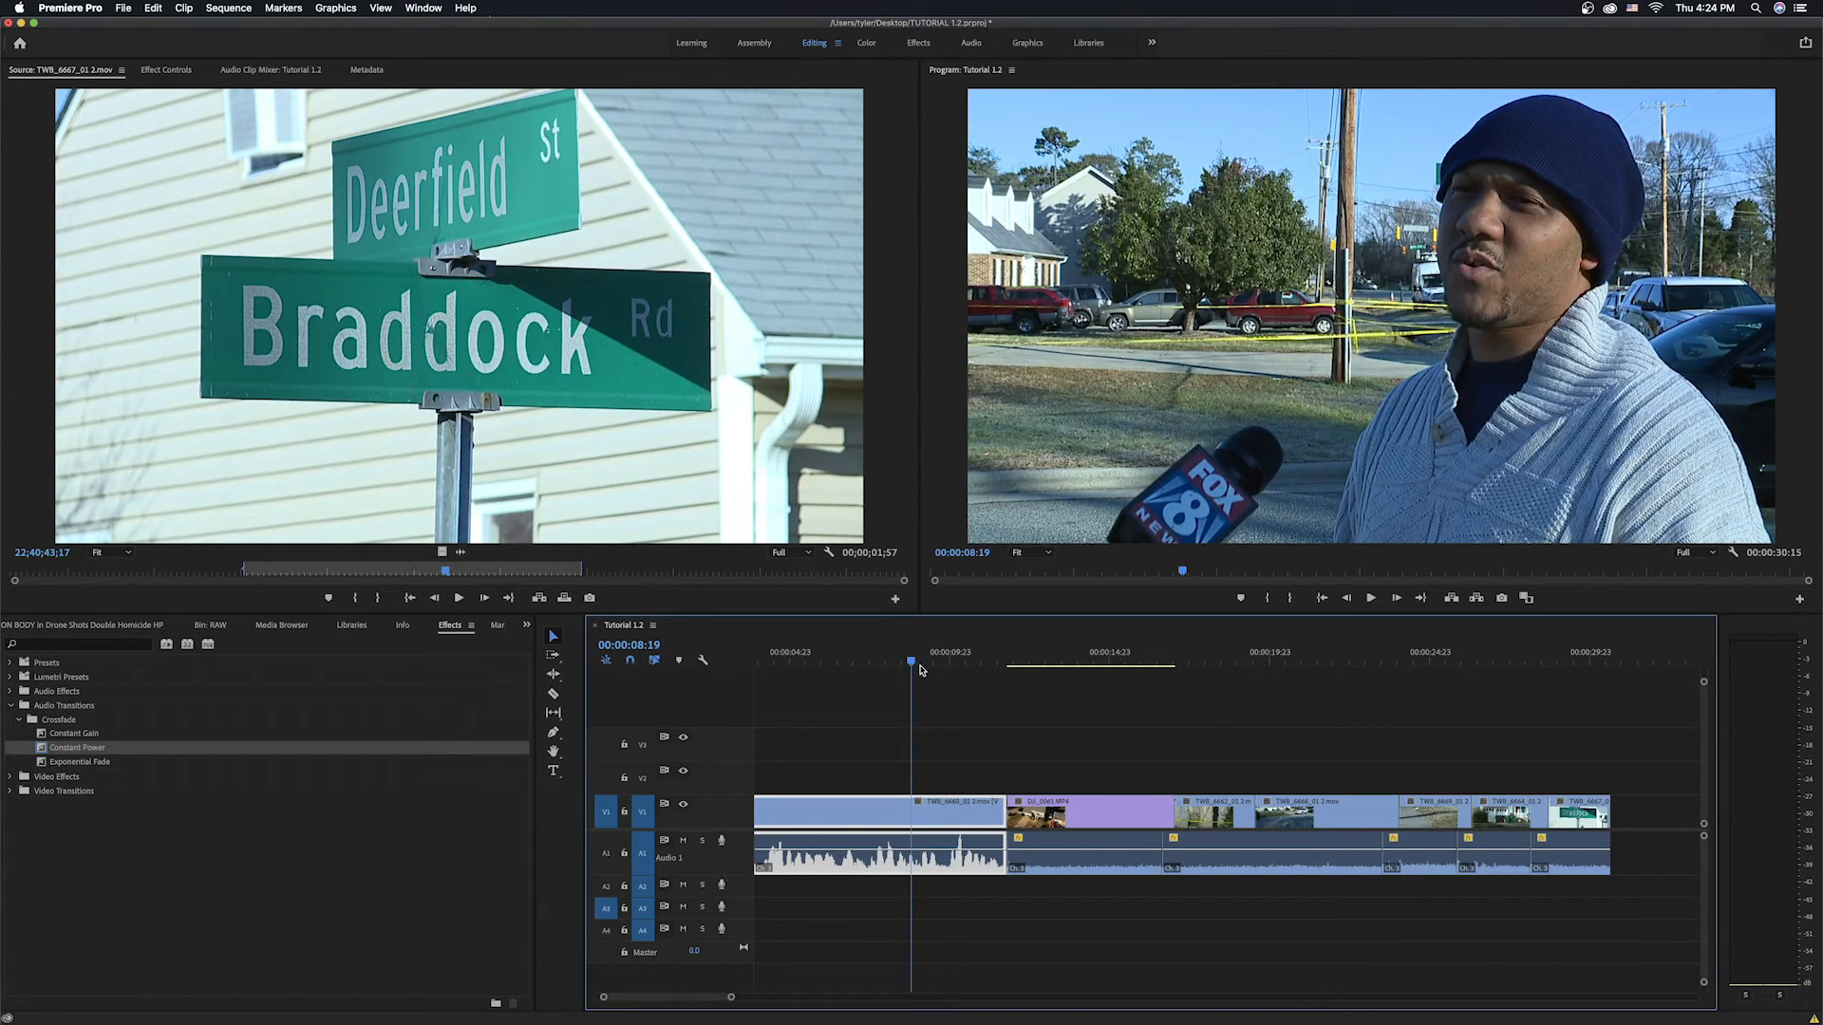
{"action": "left_click_drag", "start_coordinate": [918, 662], "coordinate": [1138, 720]}
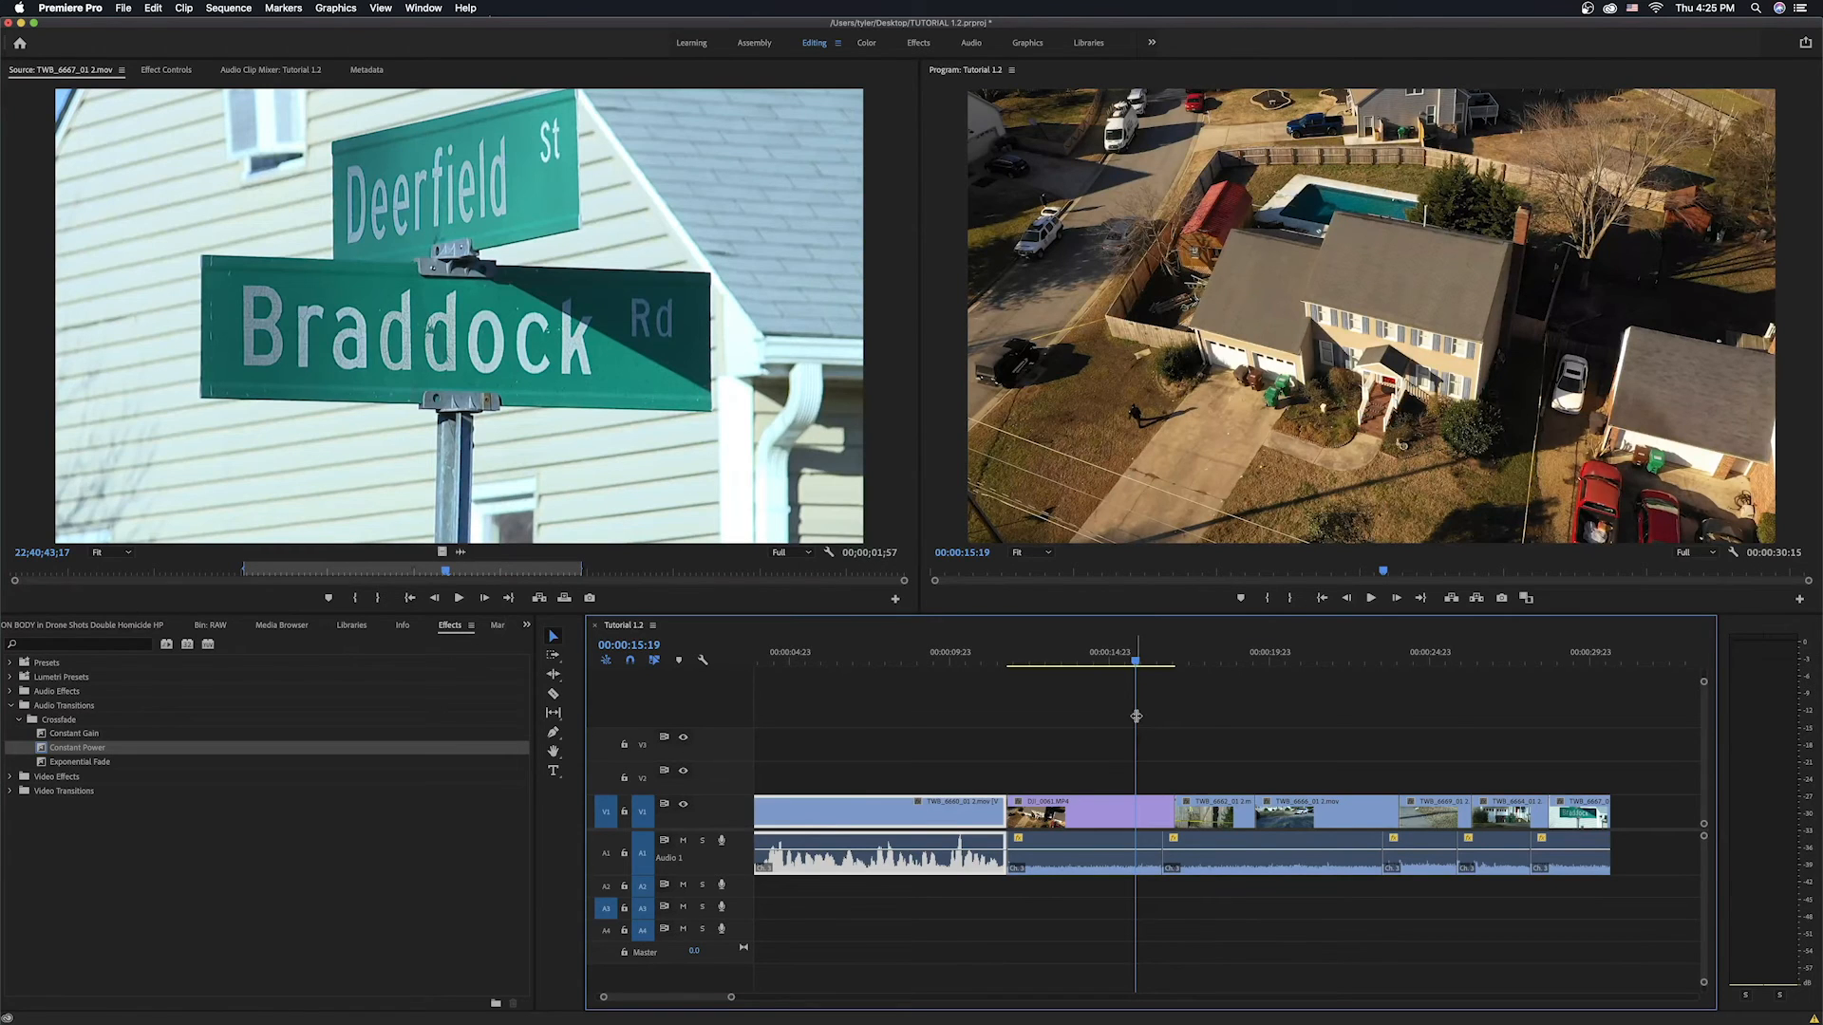
{"action": "left_click", "coordinate": [452, 630]}
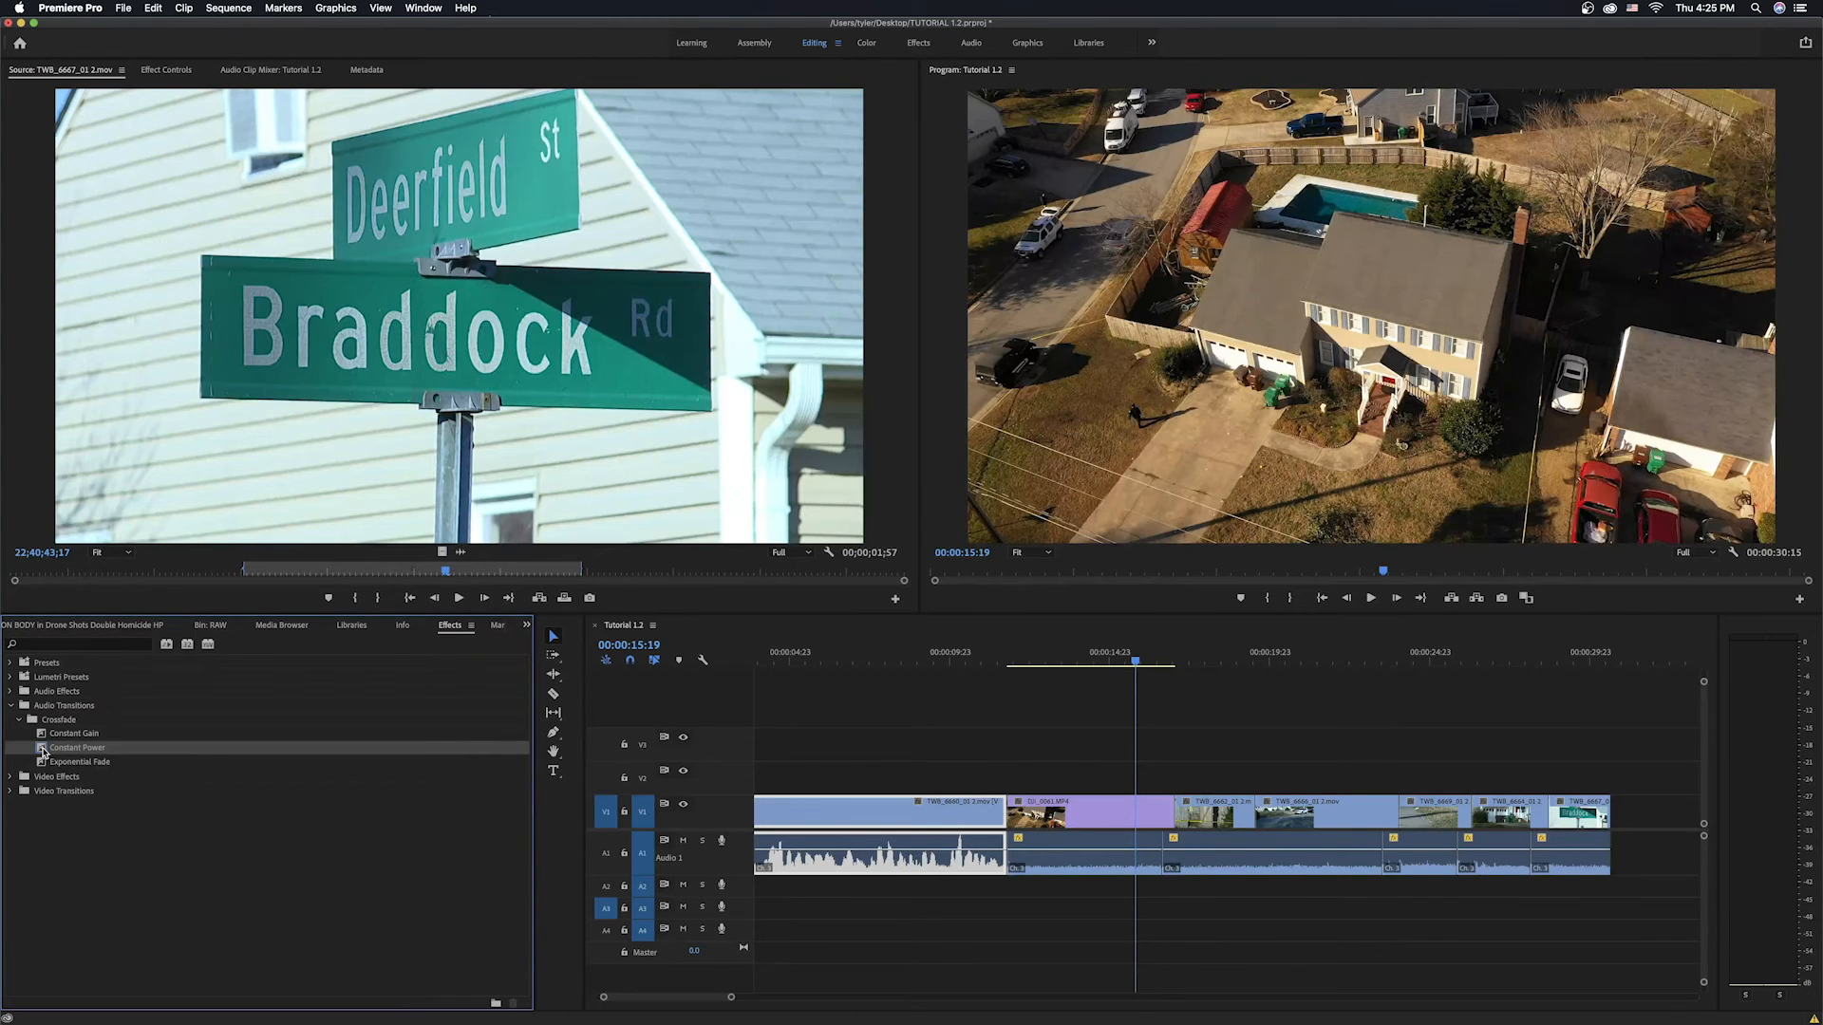
{"action": "left_click_drag", "start_coordinate": [529, 790], "coordinate": [1012, 860]}
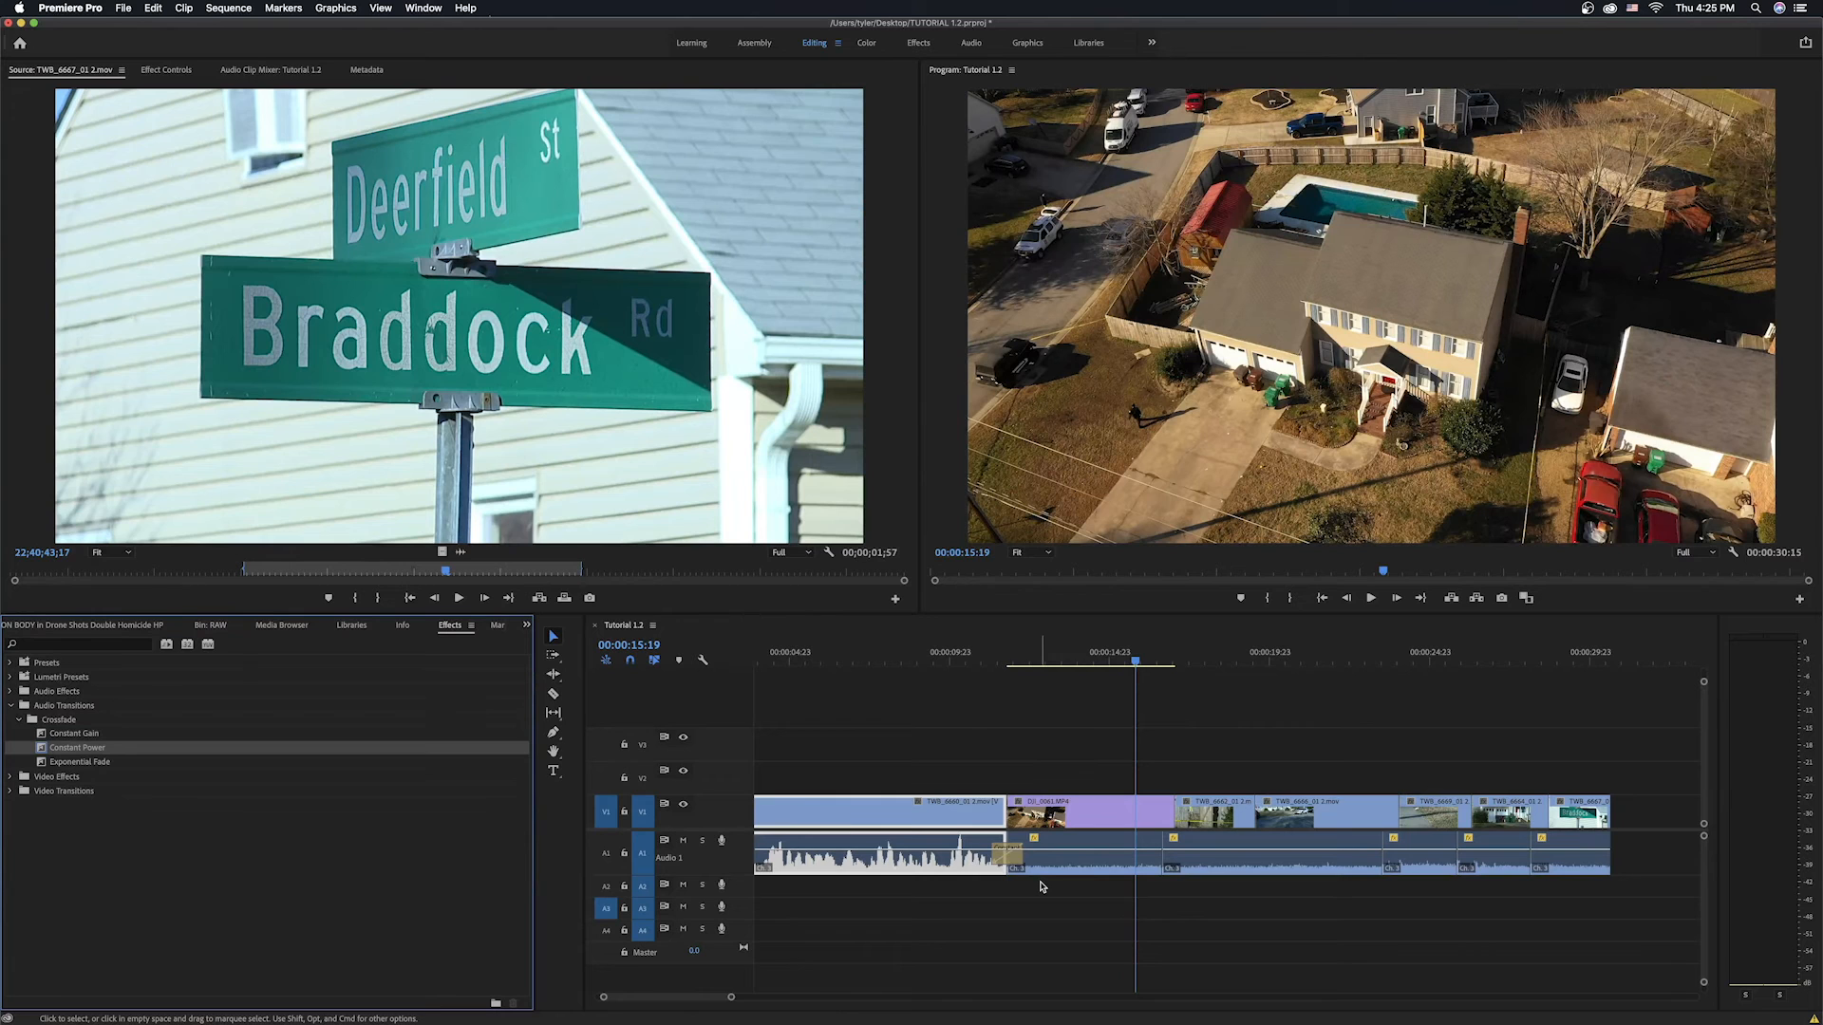
Preview the new audio crossfade, then delete it.
{"action": "left_click", "coordinate": [931, 667]}
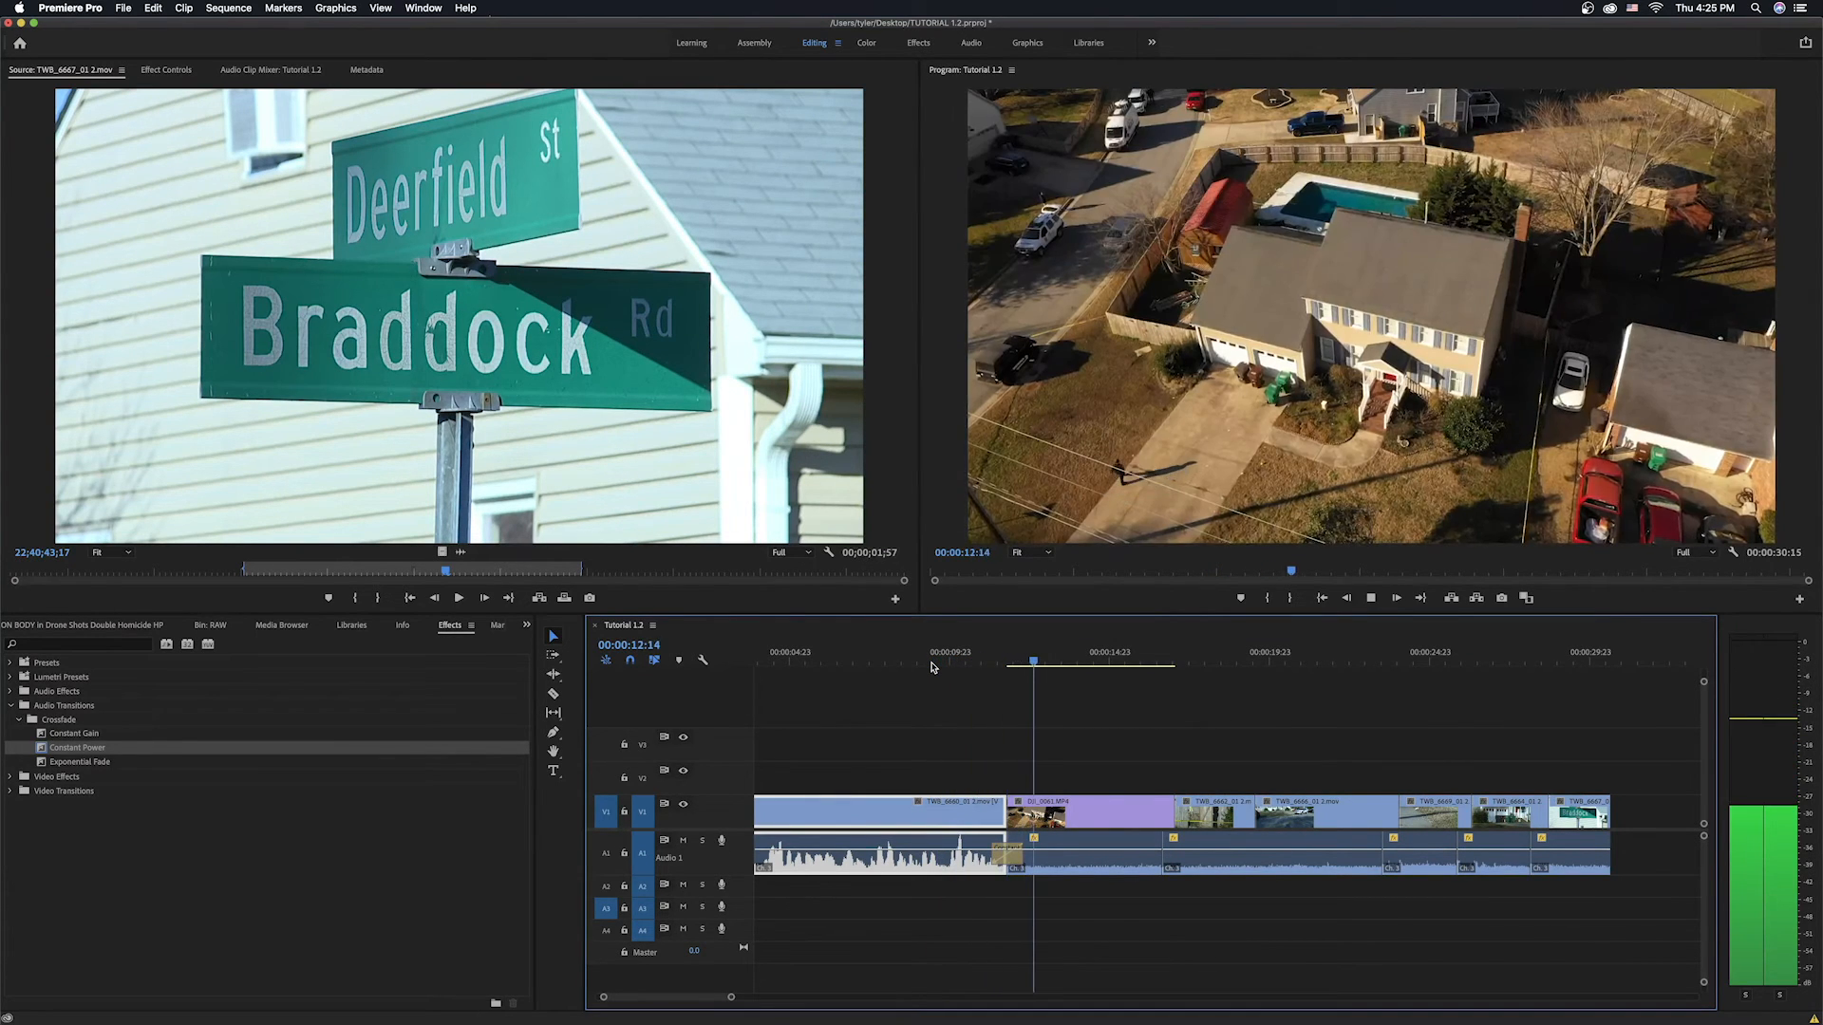
{"action": "key", "text": "space"}
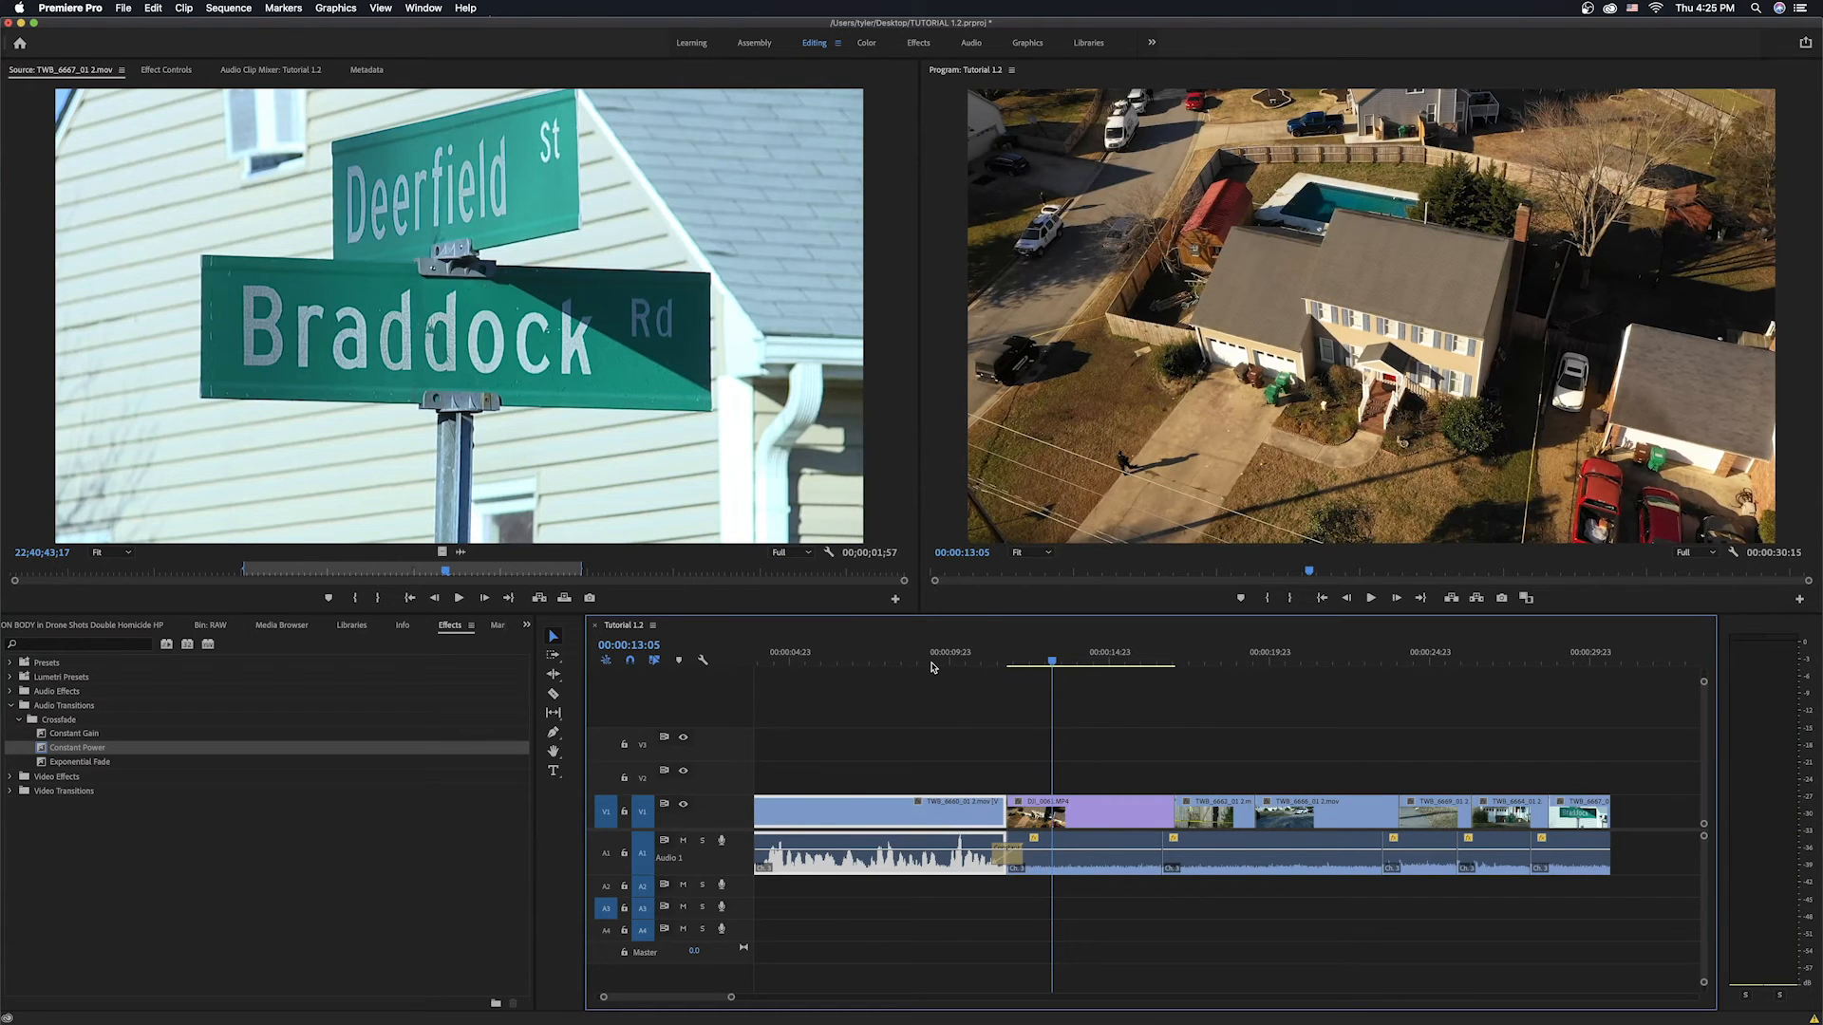
{"action": "left_click", "coordinate": [1010, 858]}
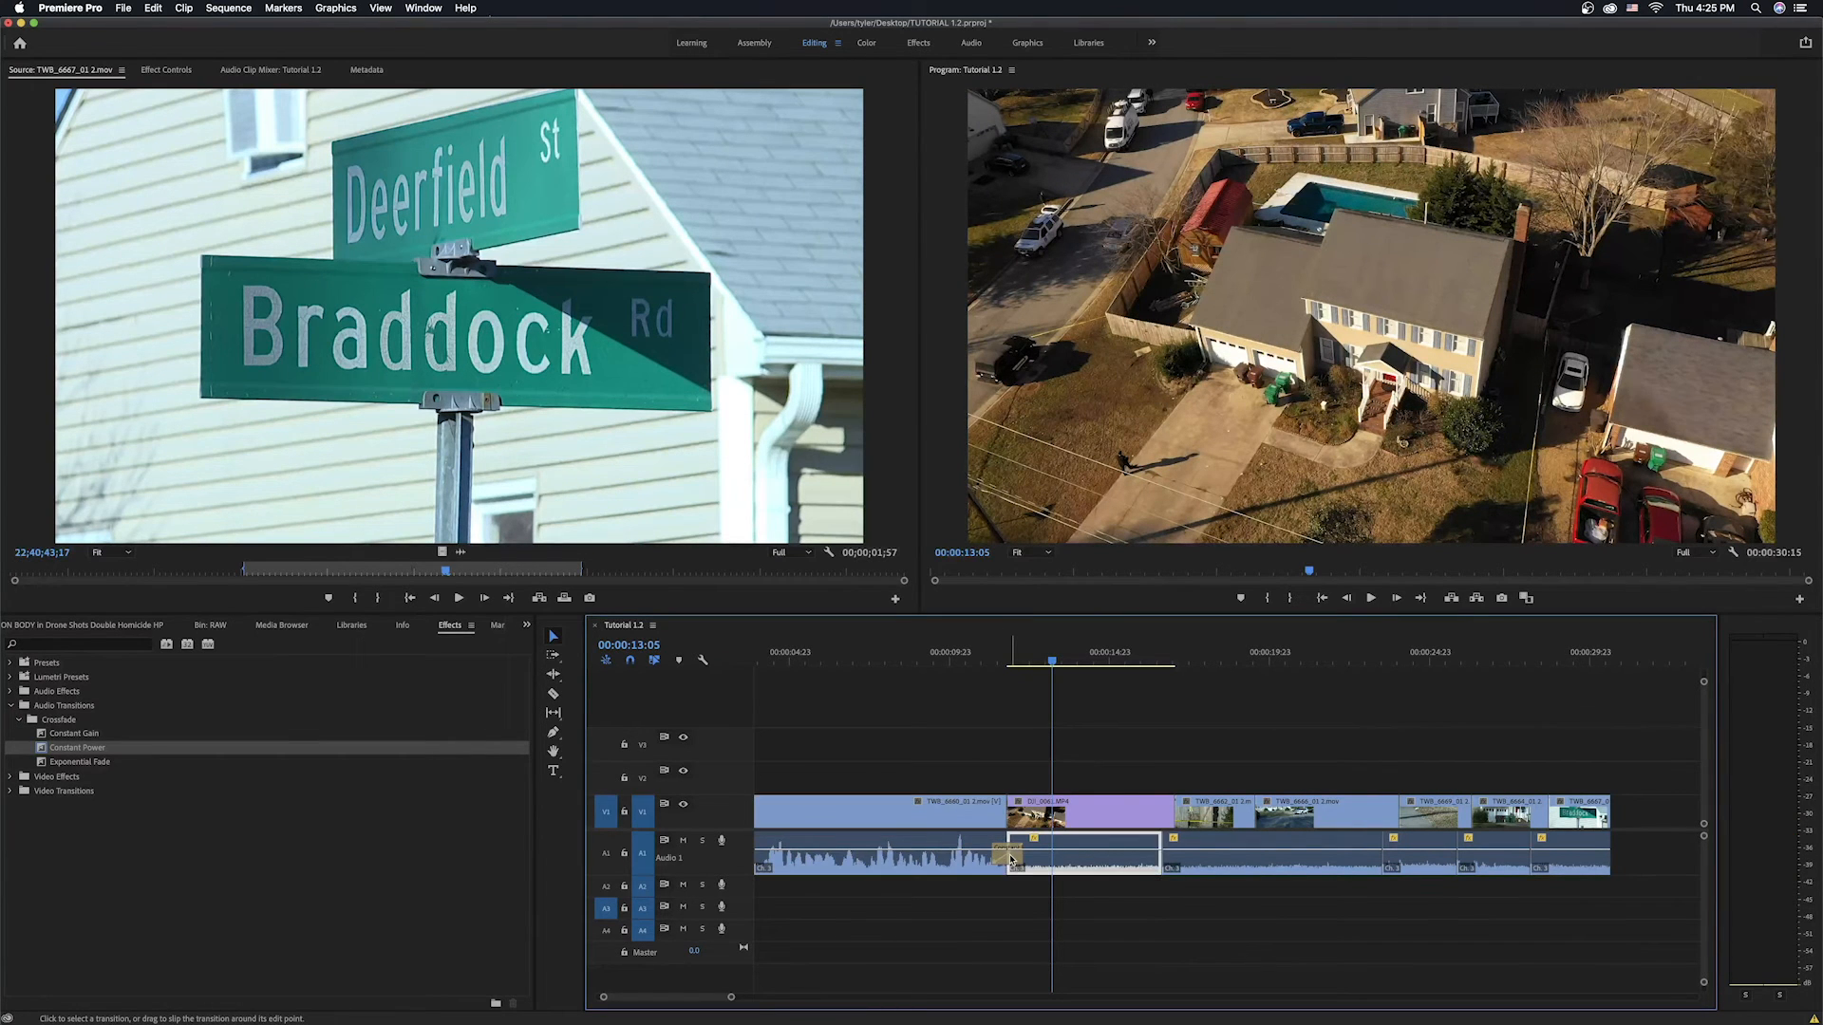
{"action": "key", "text": "Delete"}
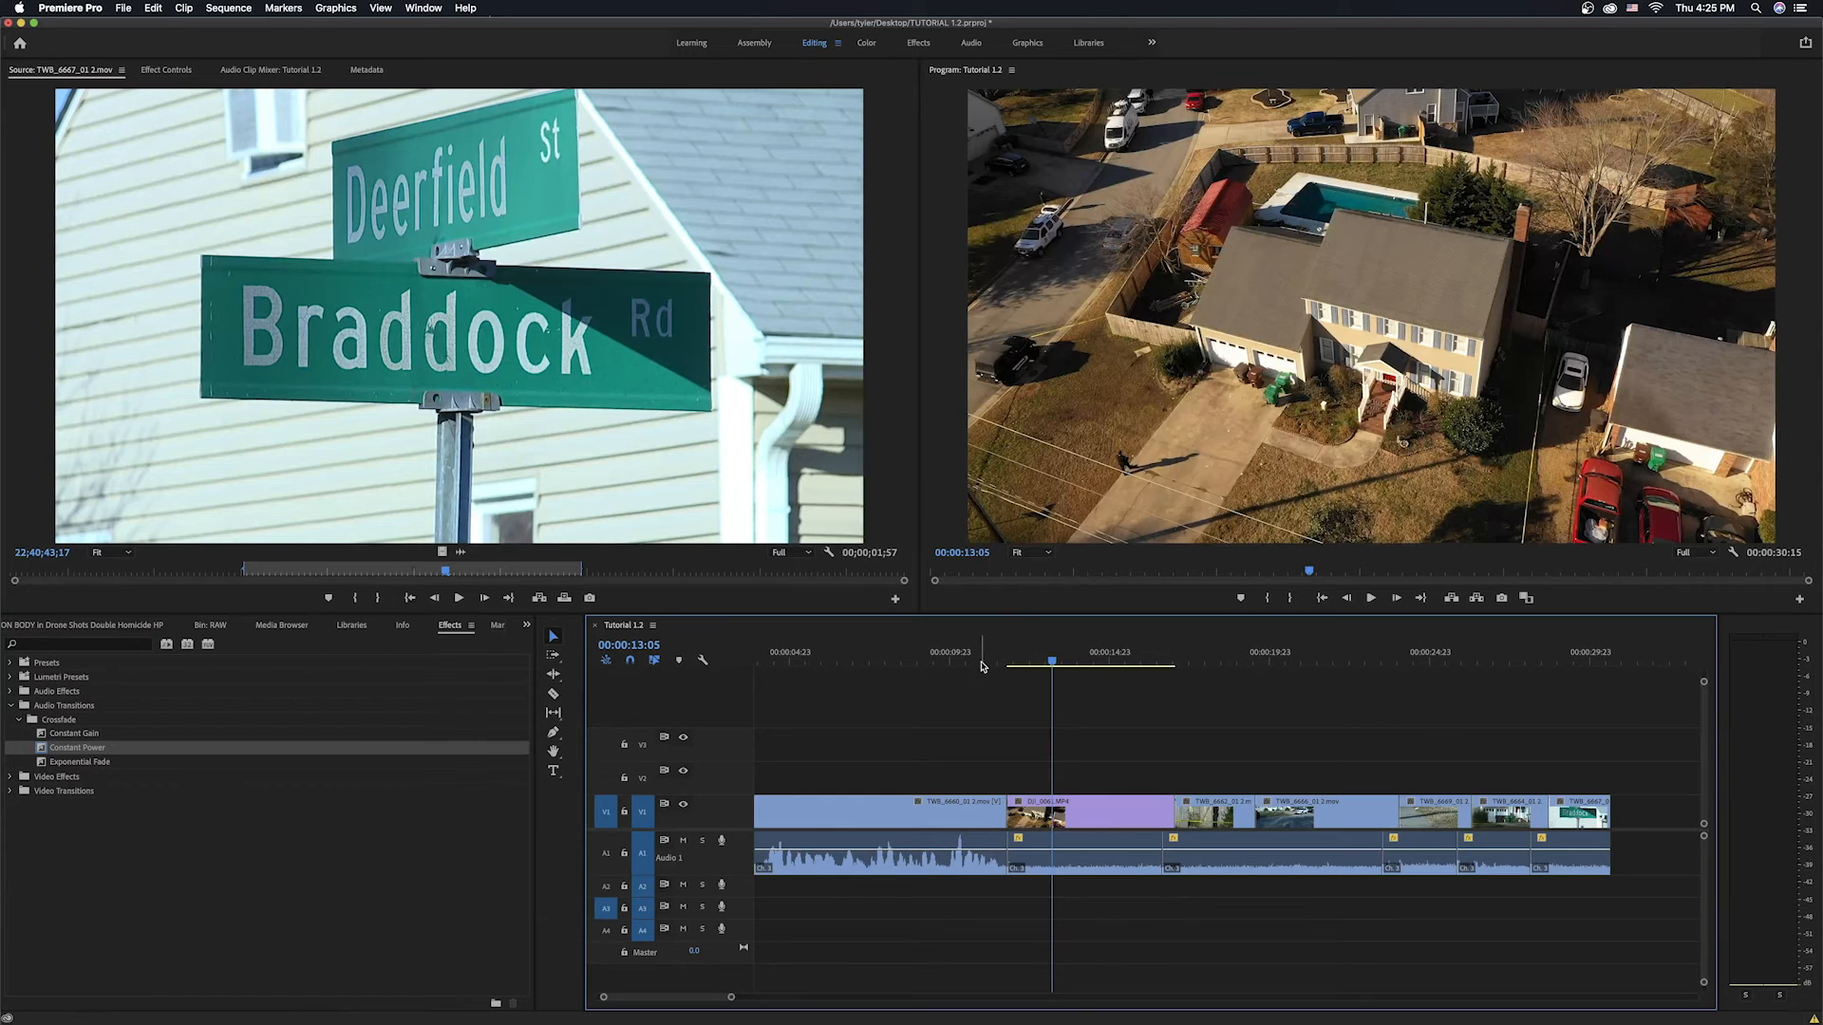
Reapply a Constant Power crossfade at the interview-to-drone audio cut and play it back.
{"action": "left_click", "coordinate": [975, 663]}
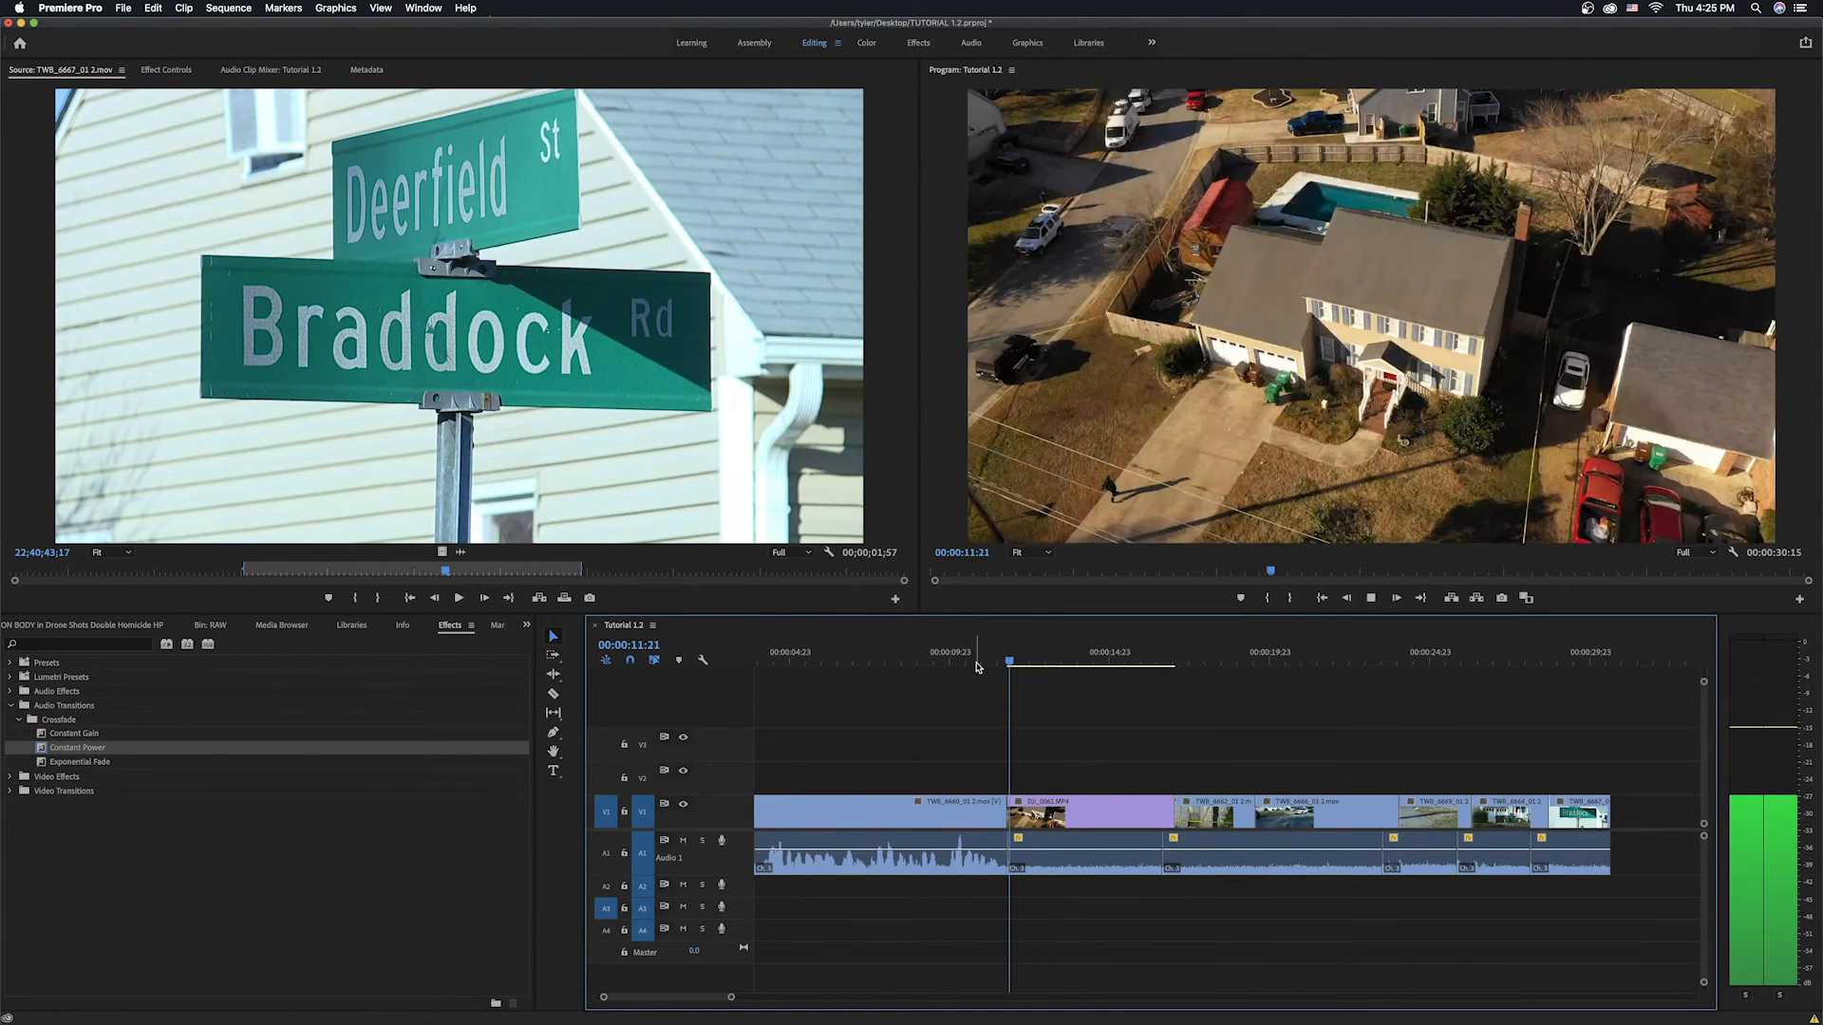
{"action": "key", "text": "space"}
{"action": "left_click_drag", "start_coordinate": [43, 748], "coordinate": [1021, 871]}
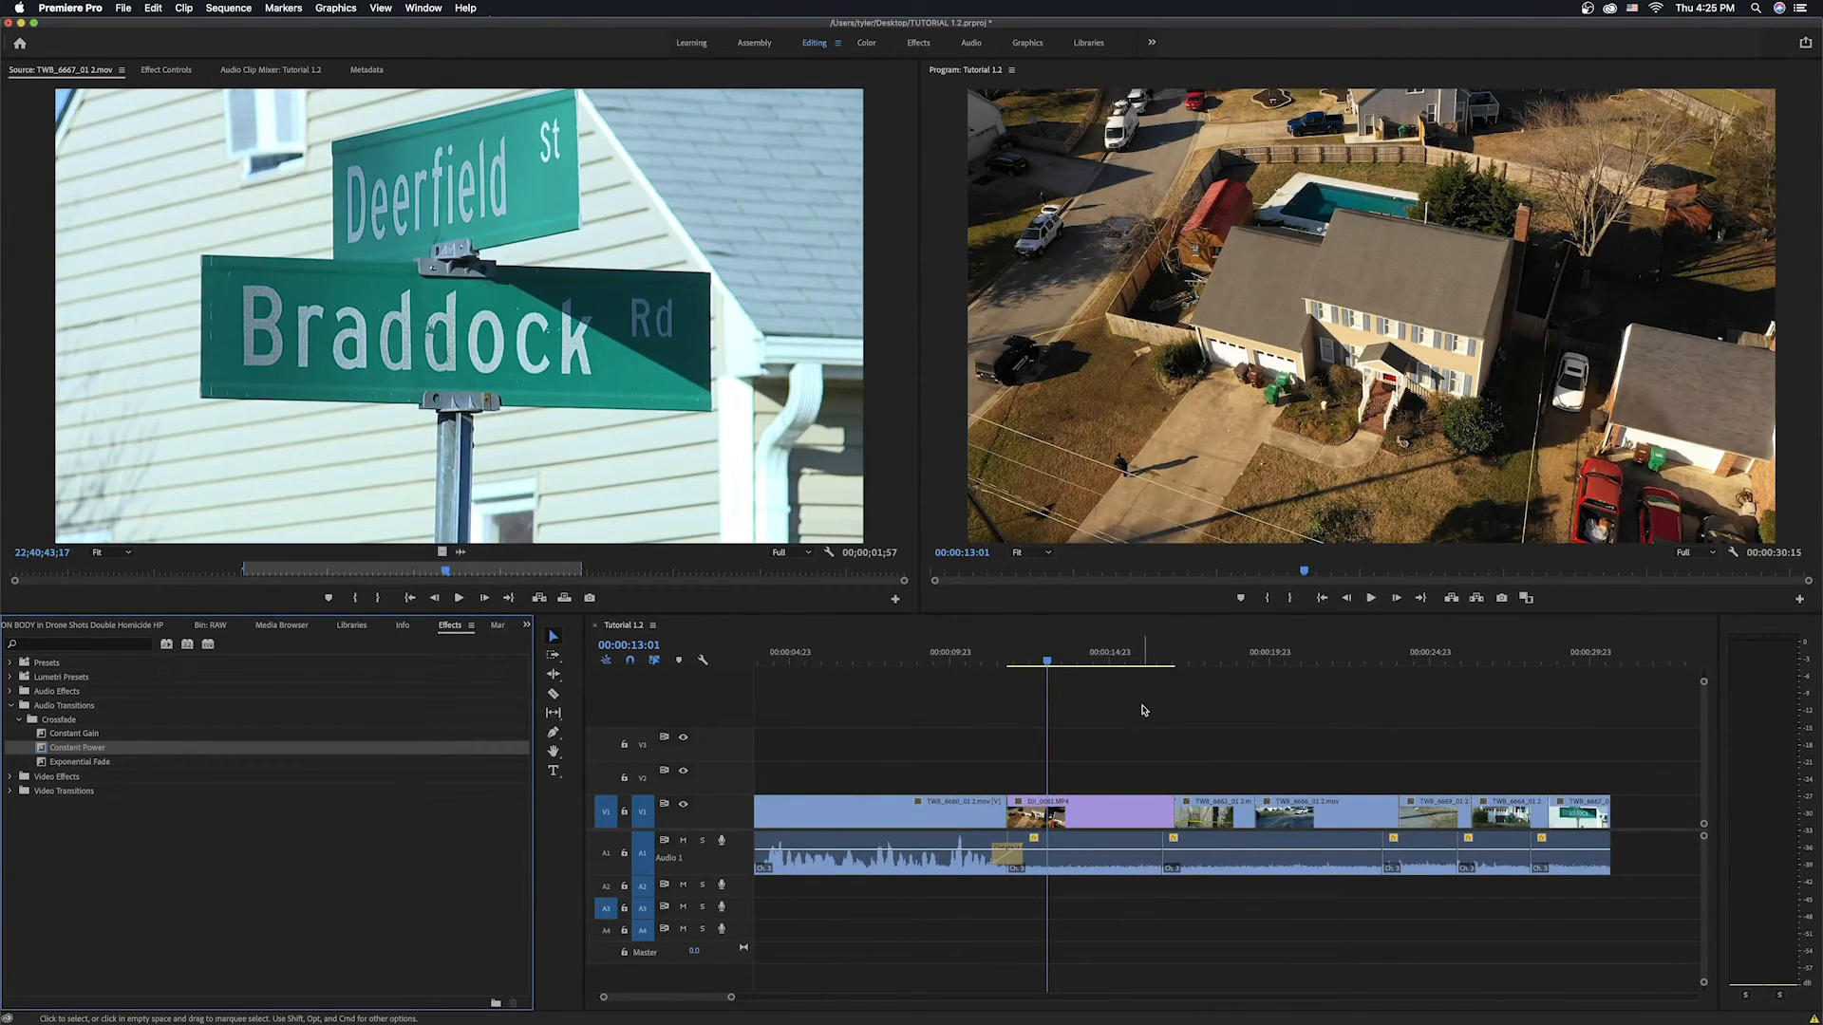
{"action": "left_click", "coordinate": [1142, 664]}
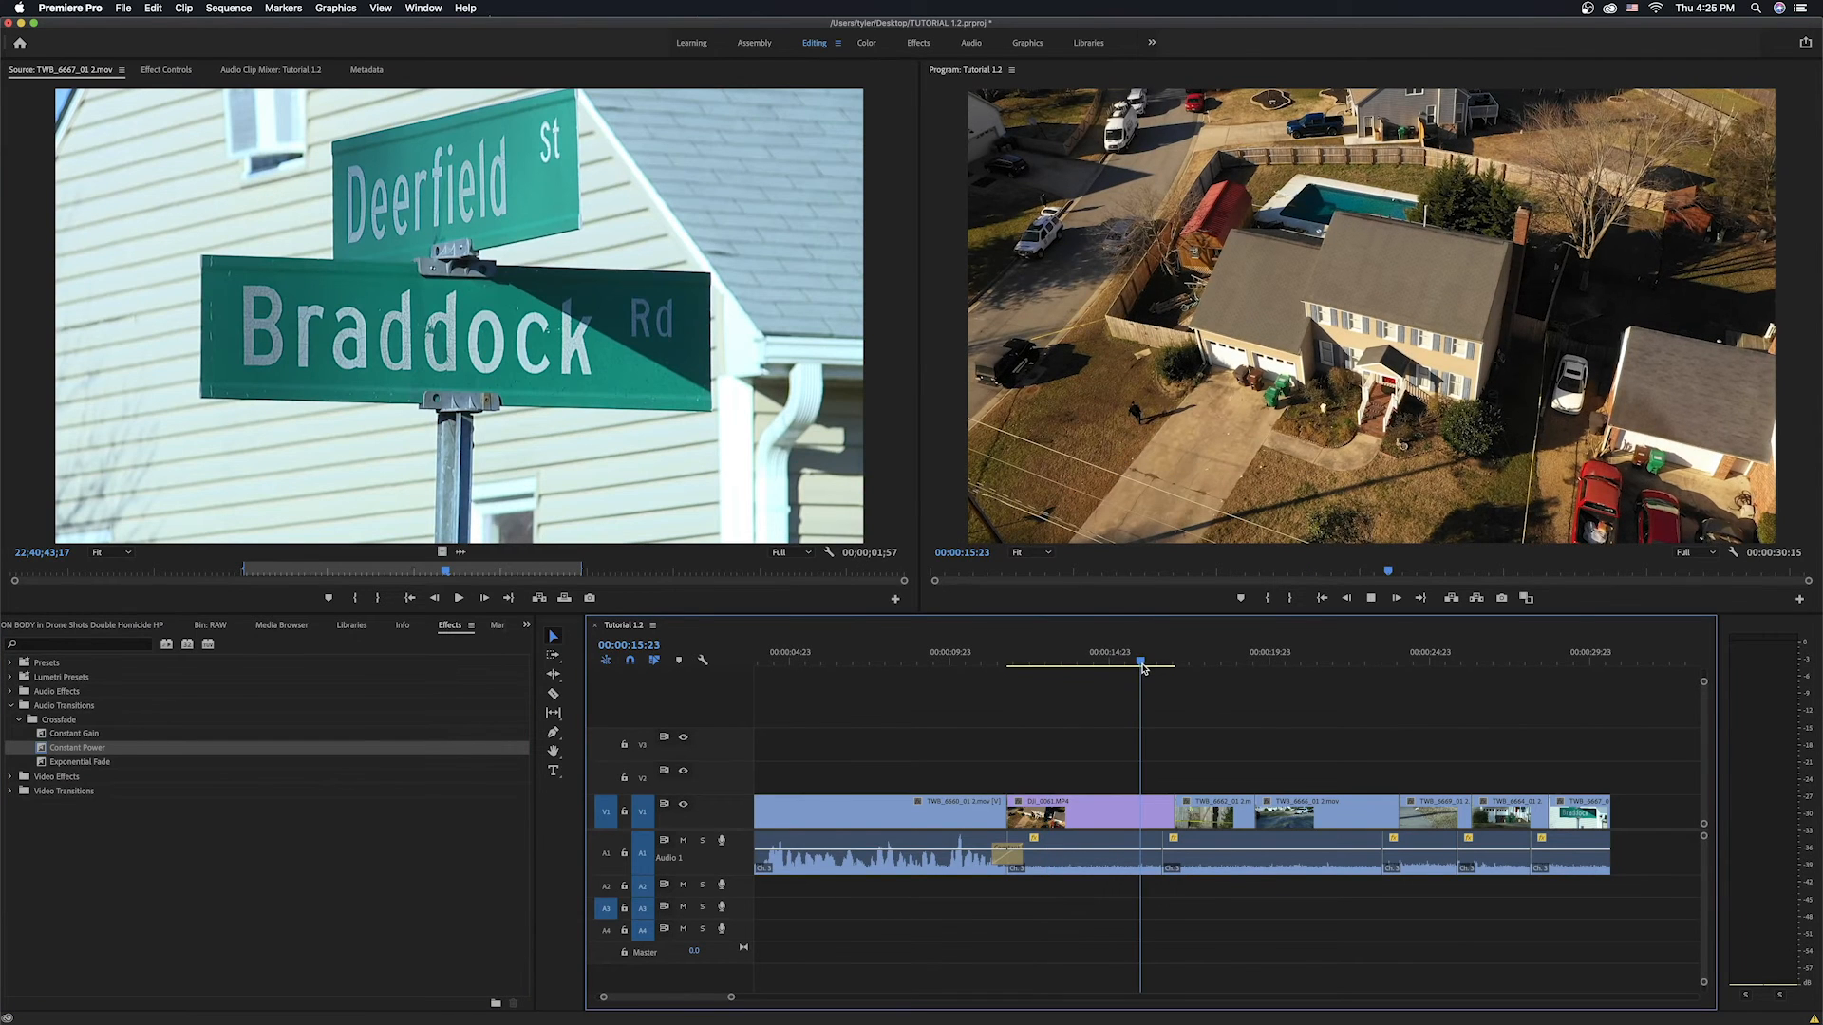
{"action": "key", "text": "space"}
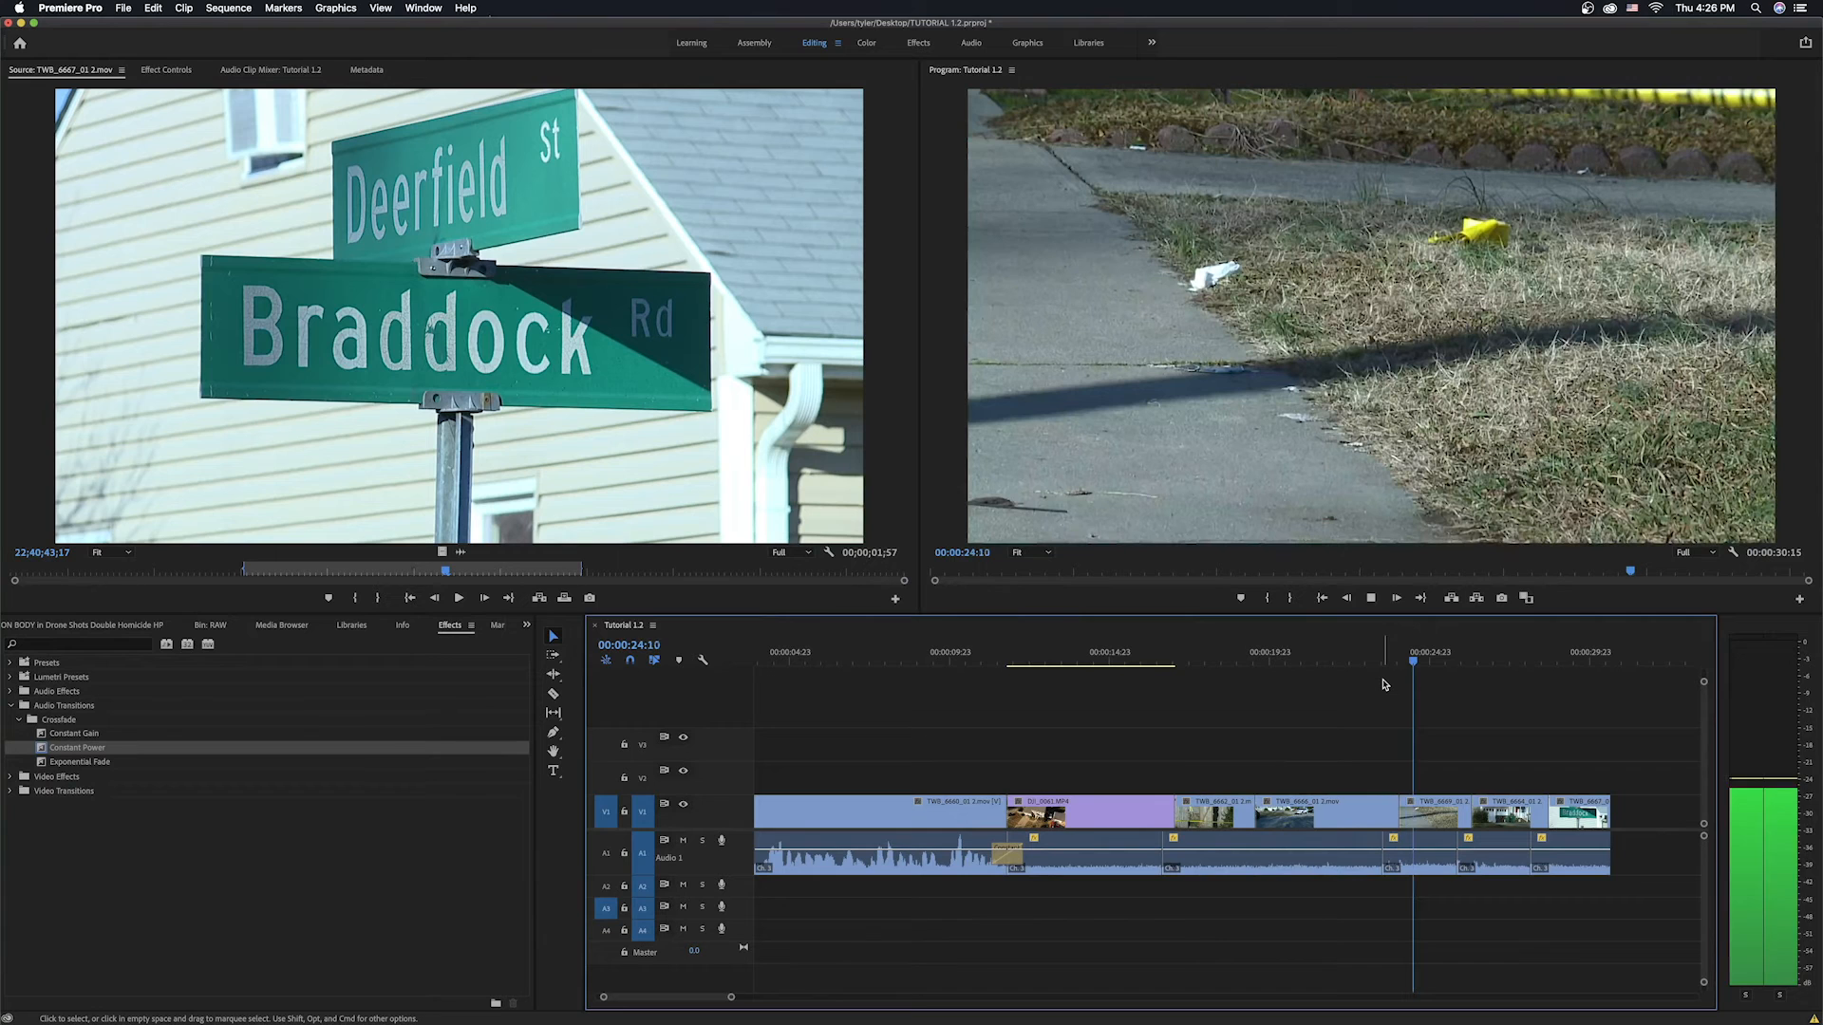
{"action": "key", "text": "space"}
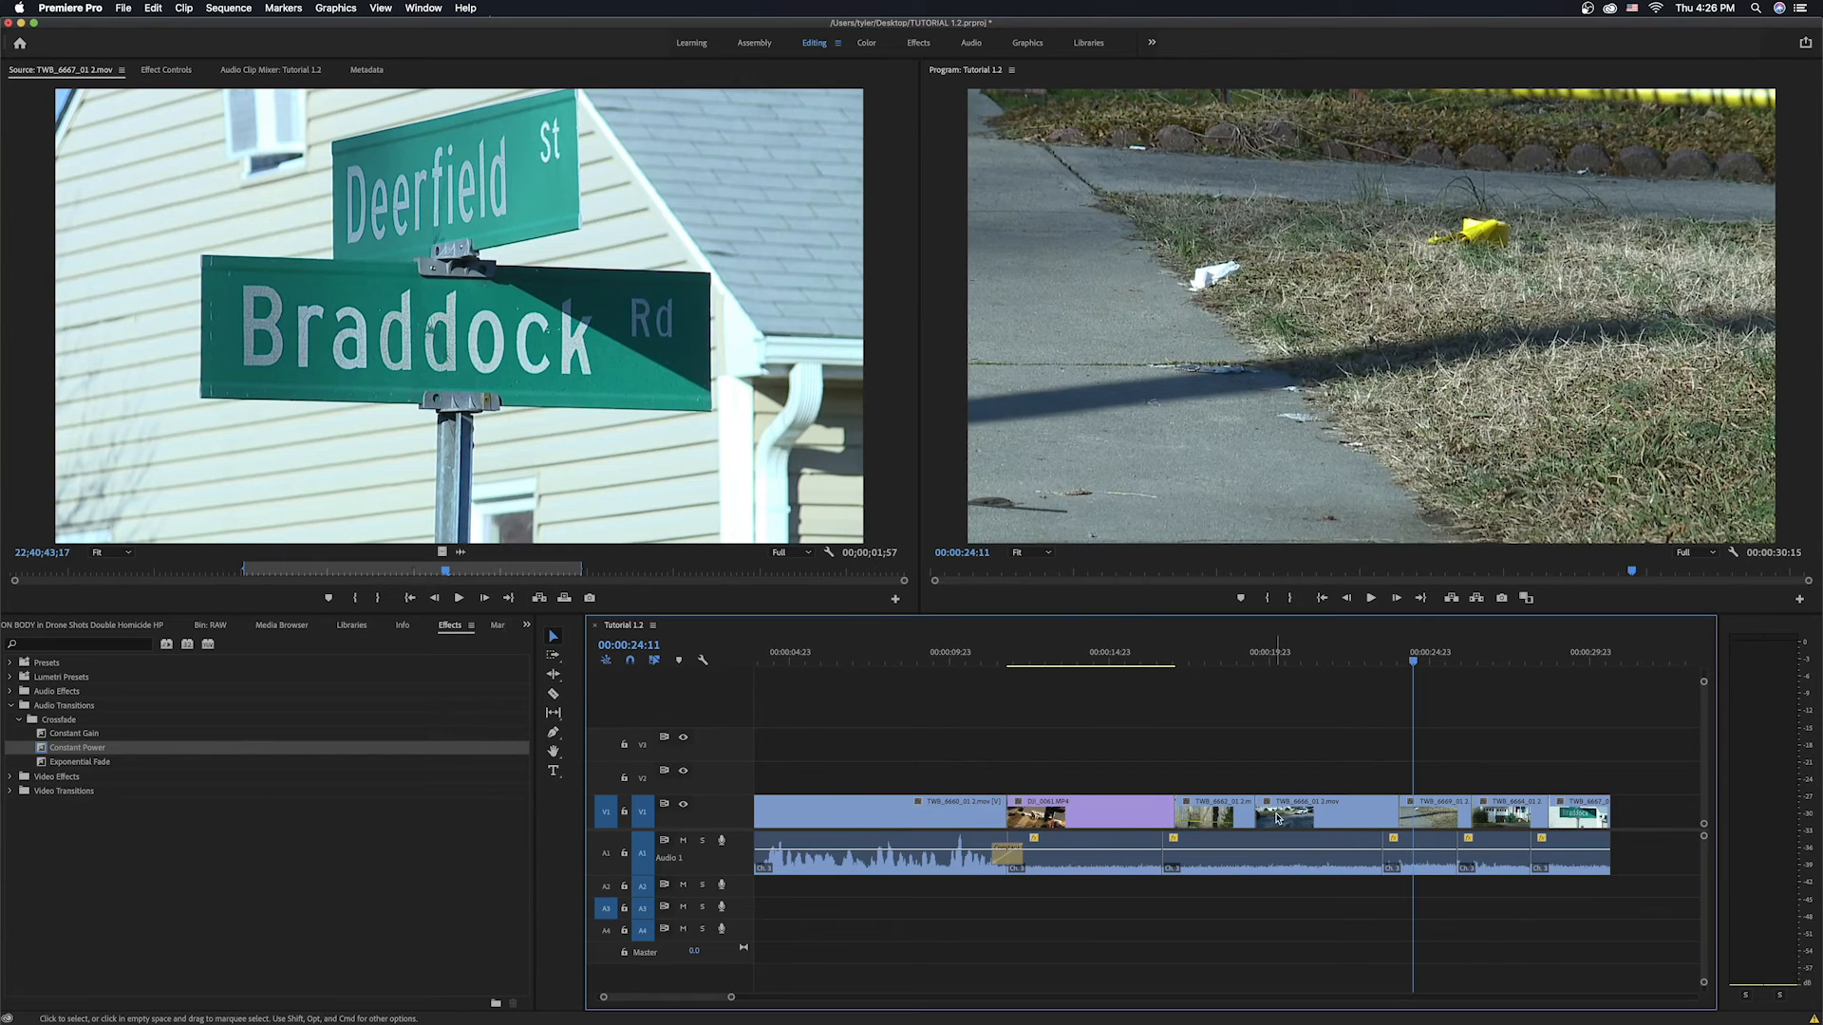
Apply a Constant Power crossfade at the next audio cut in the sequence and play it back.
{"action": "left_click_drag", "start_coordinate": [46, 747], "coordinate": [792, 812]}
{"action": "left_click_drag", "start_coordinate": [1120, 844], "coordinate": [1166, 852]}
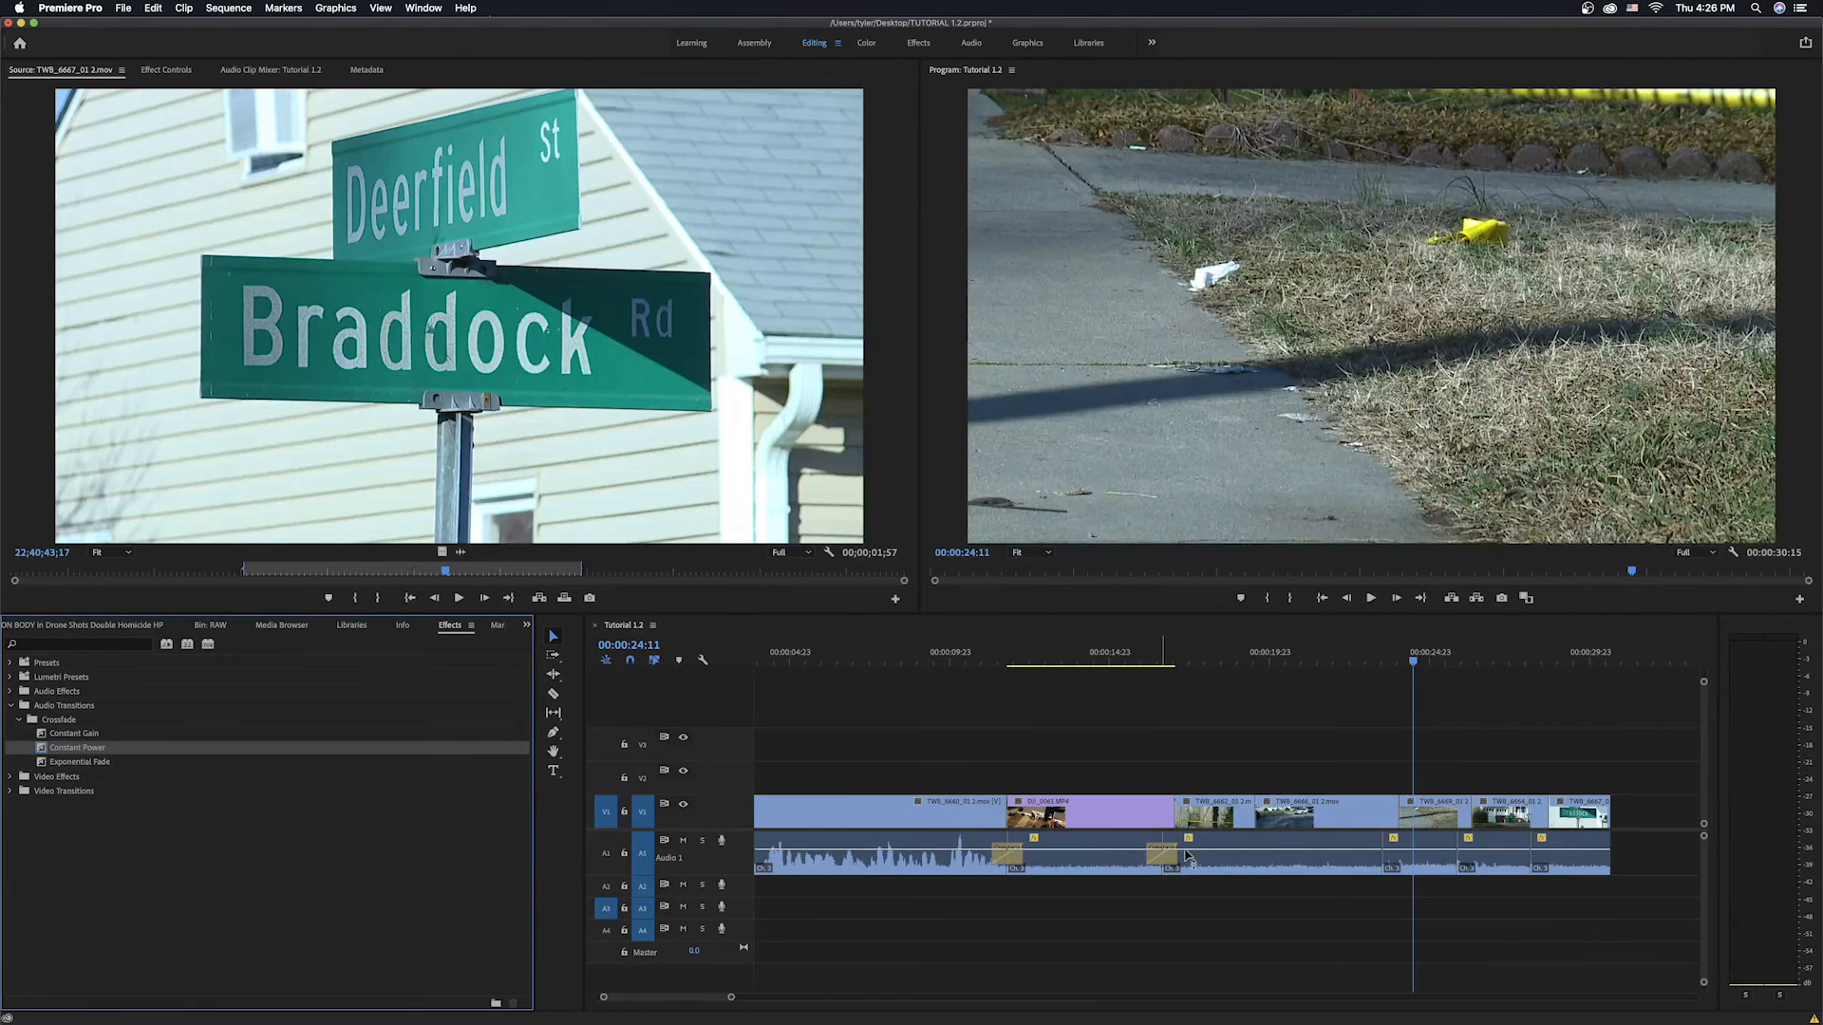
{"action": "left_click", "coordinate": [1389, 671]}
{"action": "key", "text": "space"}
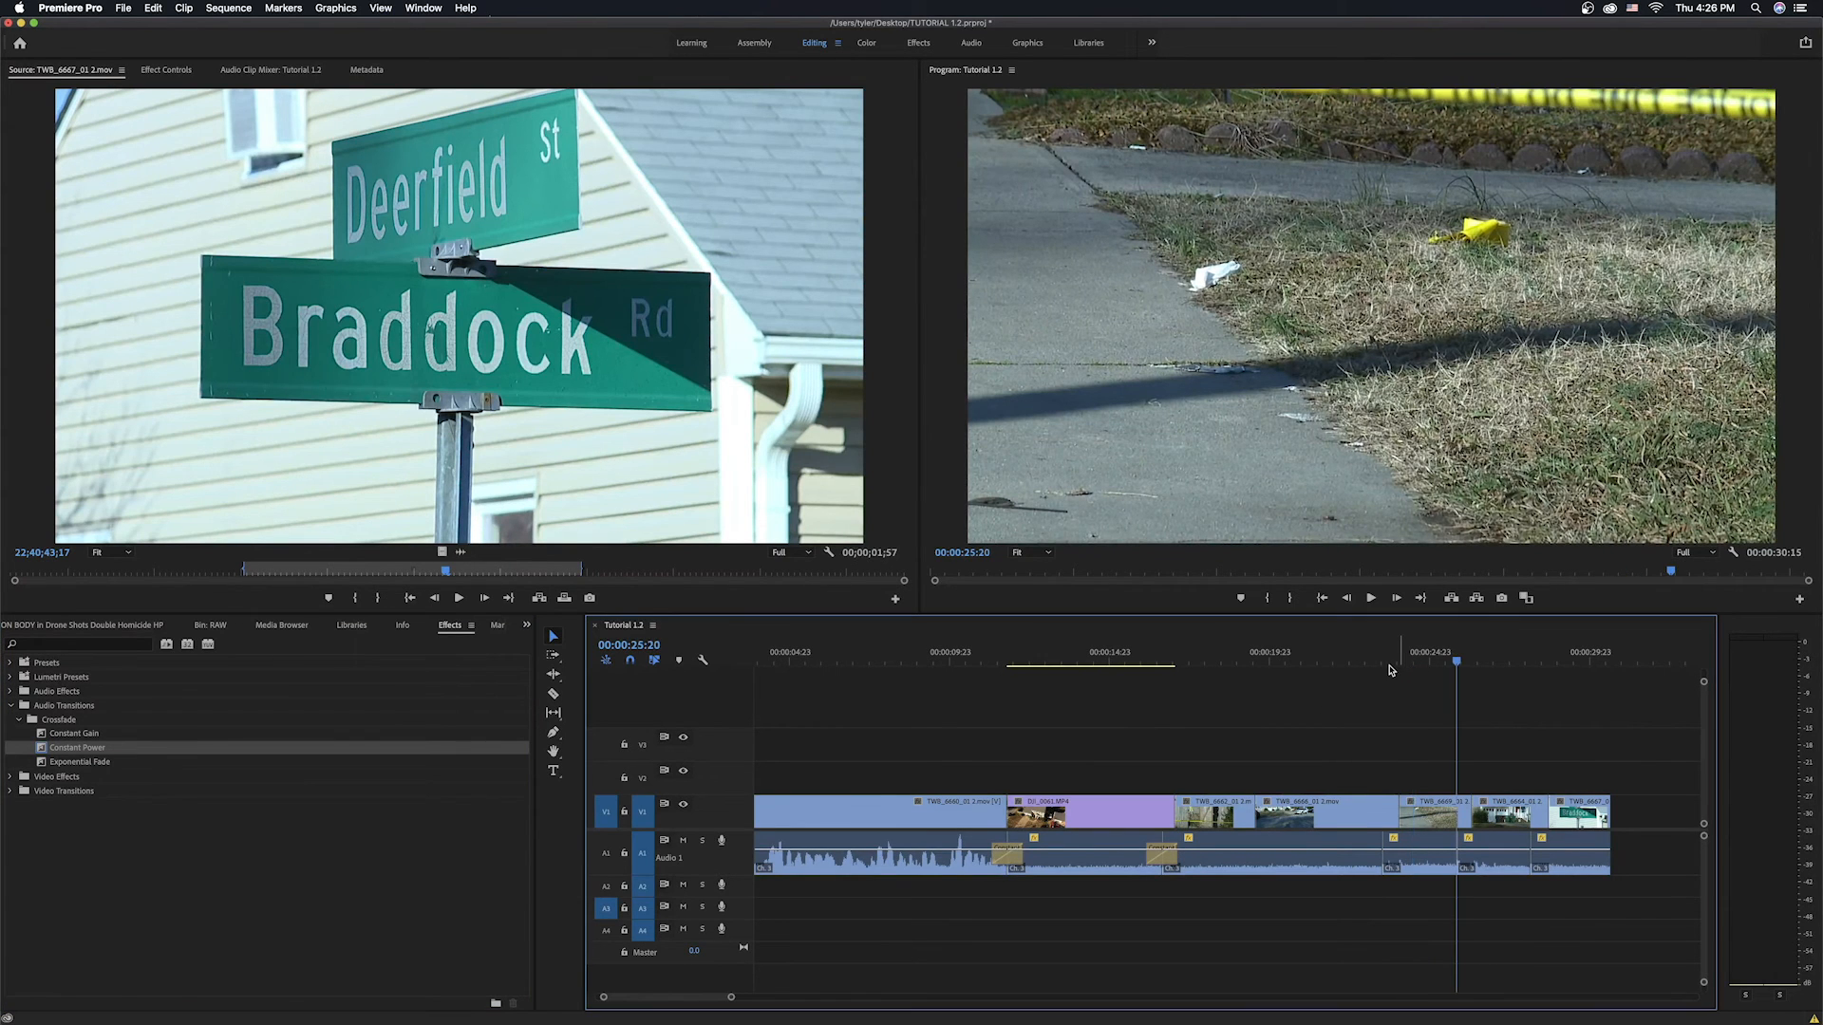
Move the drone clip's audio down onto track A2 and enlarge the A1 and A2 track heights.
{"action": "key", "text": "="}
{"action": "key", "text": "="}
{"action": "key", "text": "="}
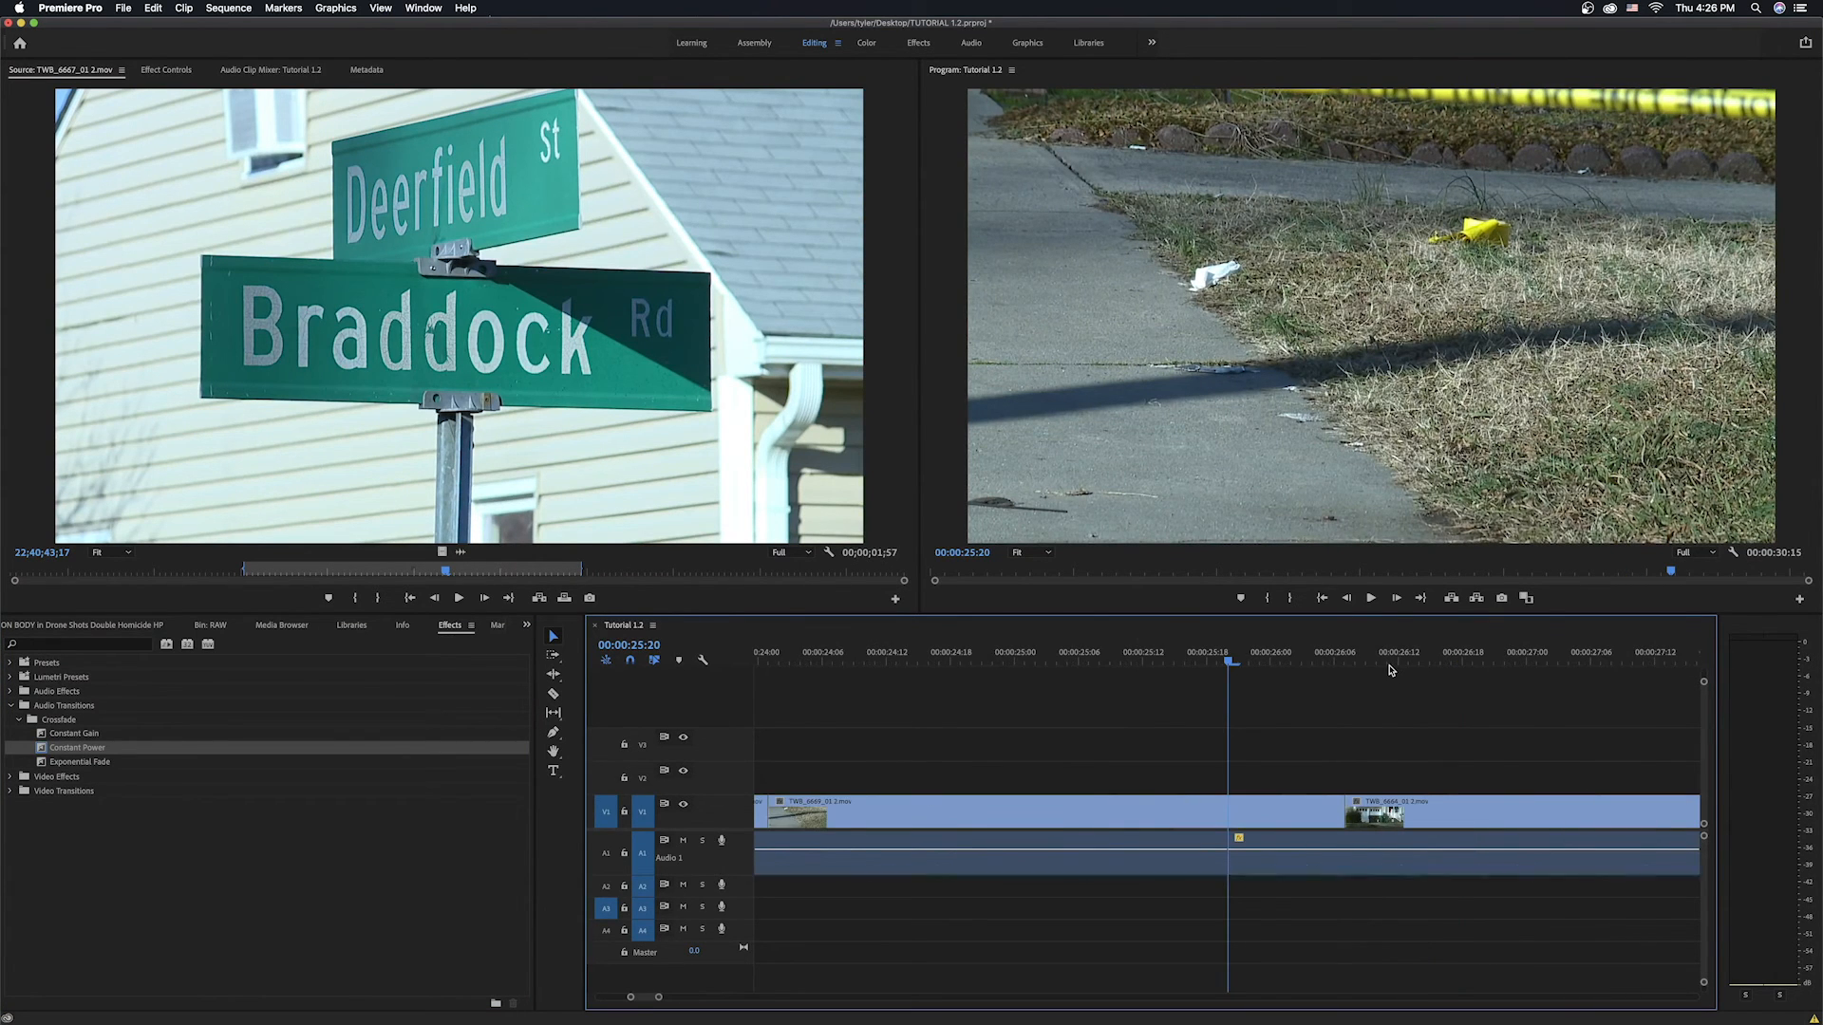
{"action": "key", "text": "Up"}
{"action": "key", "text": "Up"}
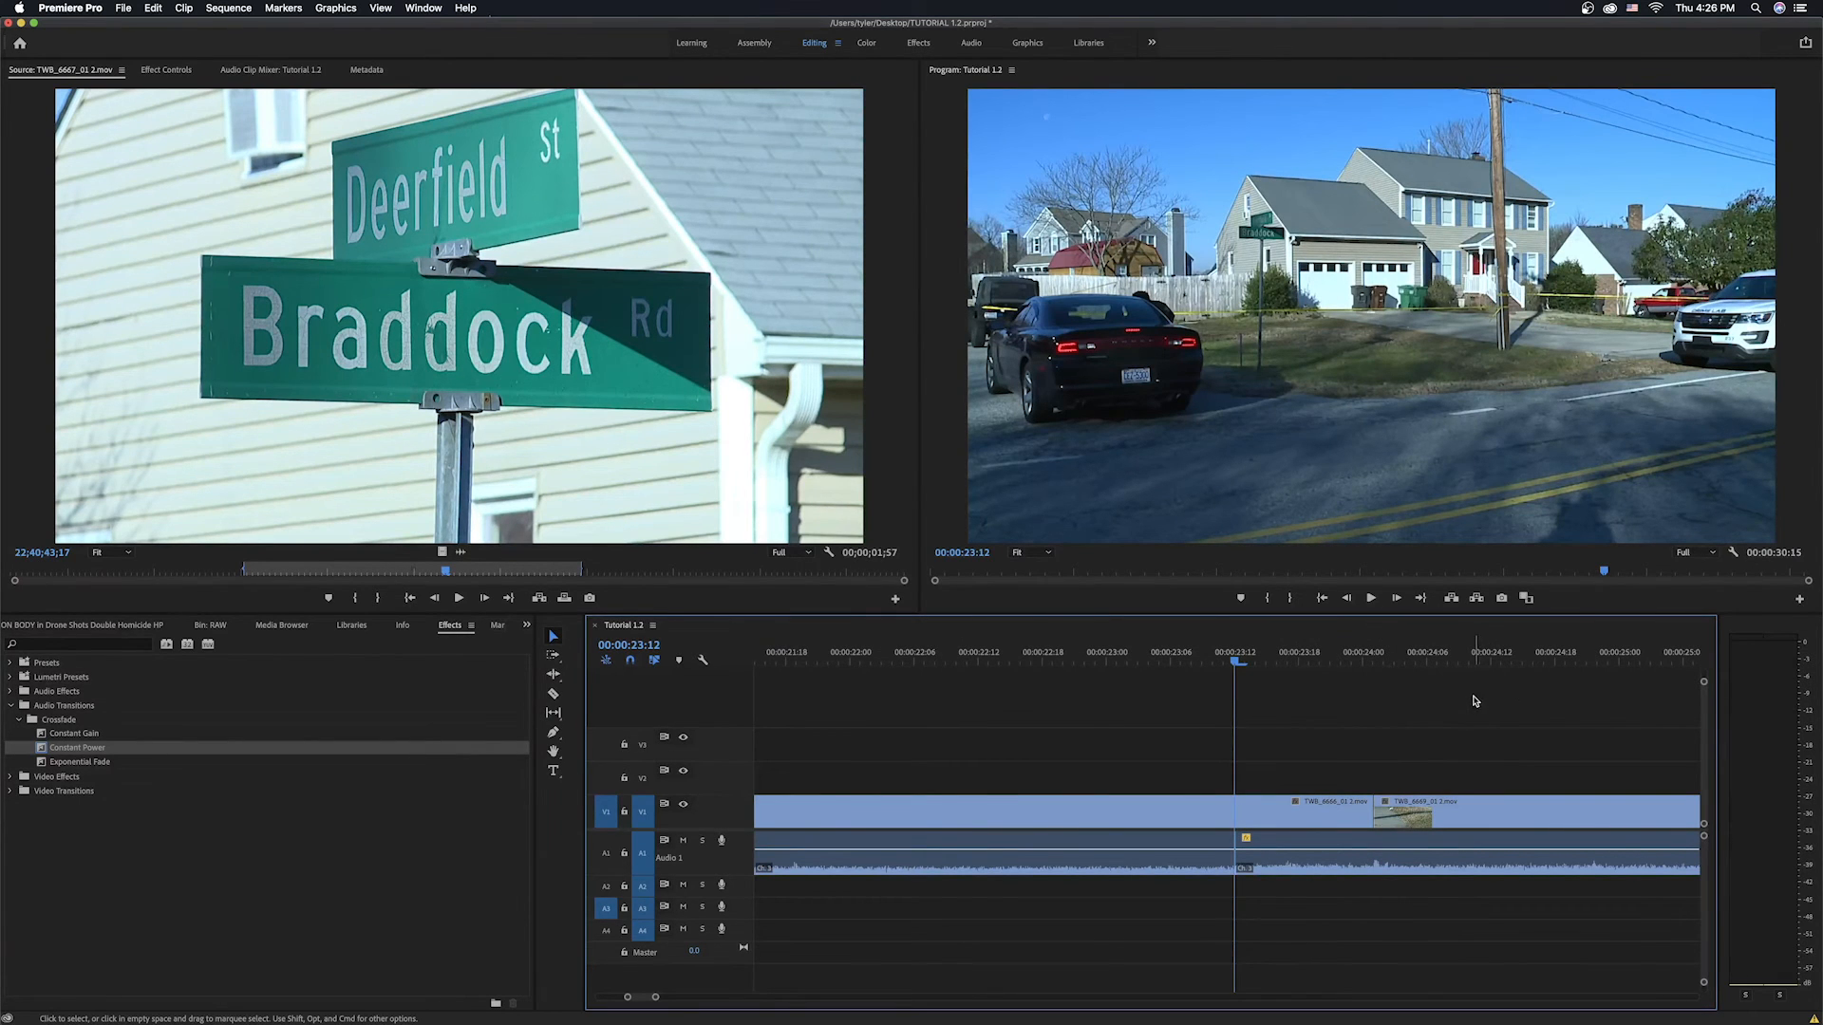
{"action": "left_click_drag", "start_coordinate": [1365, 843], "coordinate": [1367, 891]}
{"action": "left_click_drag", "start_coordinate": [749, 896], "coordinate": [748, 943]}
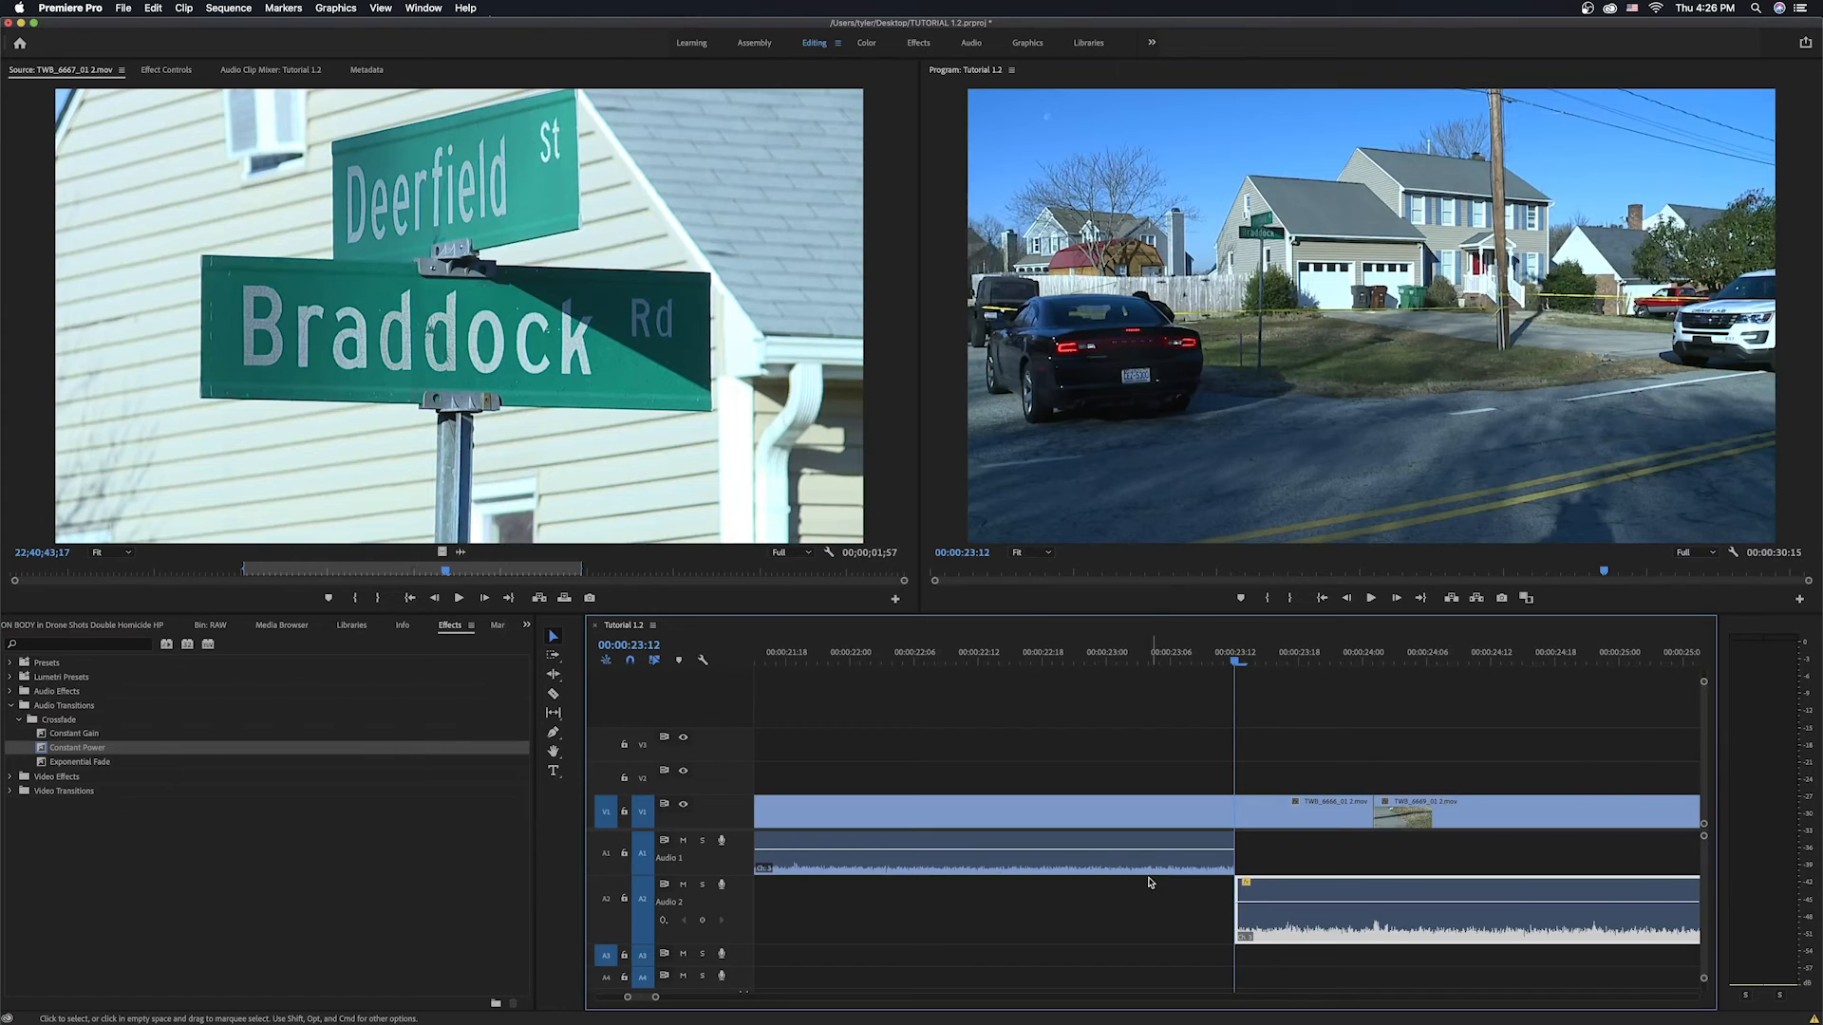
{"action": "left_click_drag", "start_coordinate": [745, 881], "coordinate": [745, 891]}
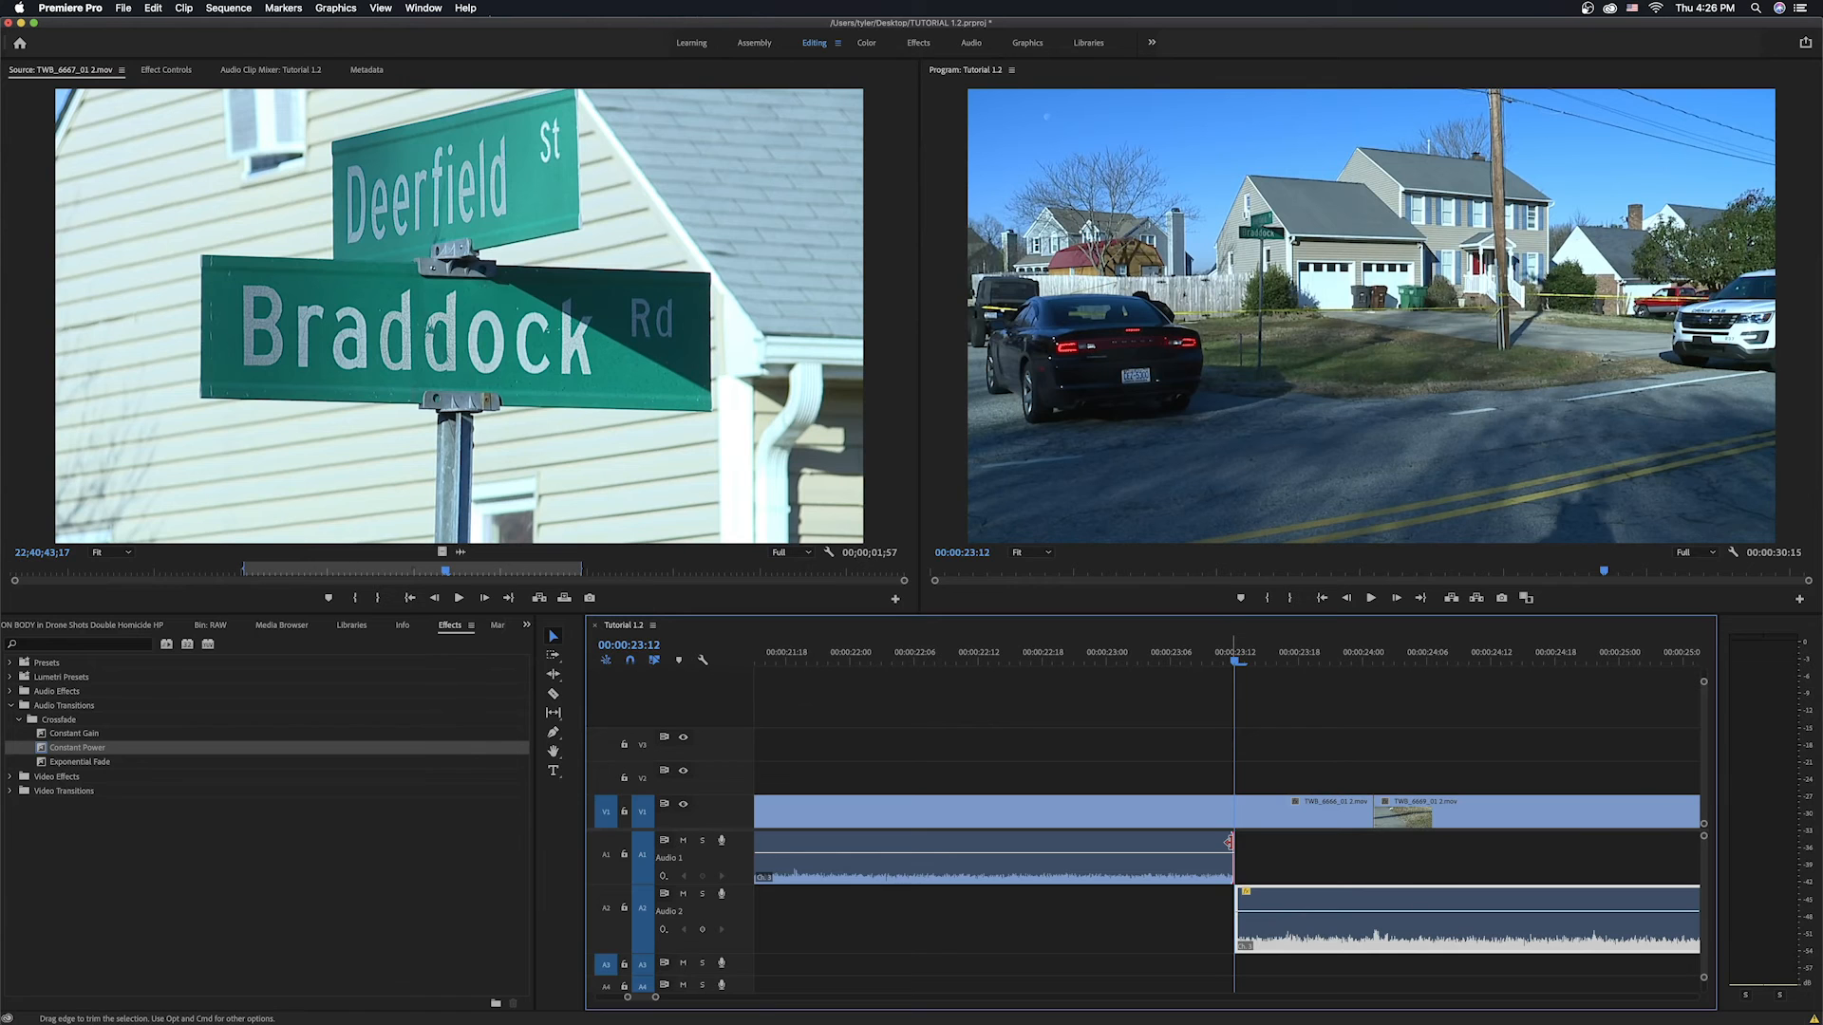
Extend the interview audio's end and the drone audio's start so the two clips overlap.
{"action": "left_click_drag", "start_coordinate": [1230, 841], "coordinate": [1425, 855]}
{"action": "left_click_drag", "start_coordinate": [1239, 894], "coordinate": [1177, 897]}
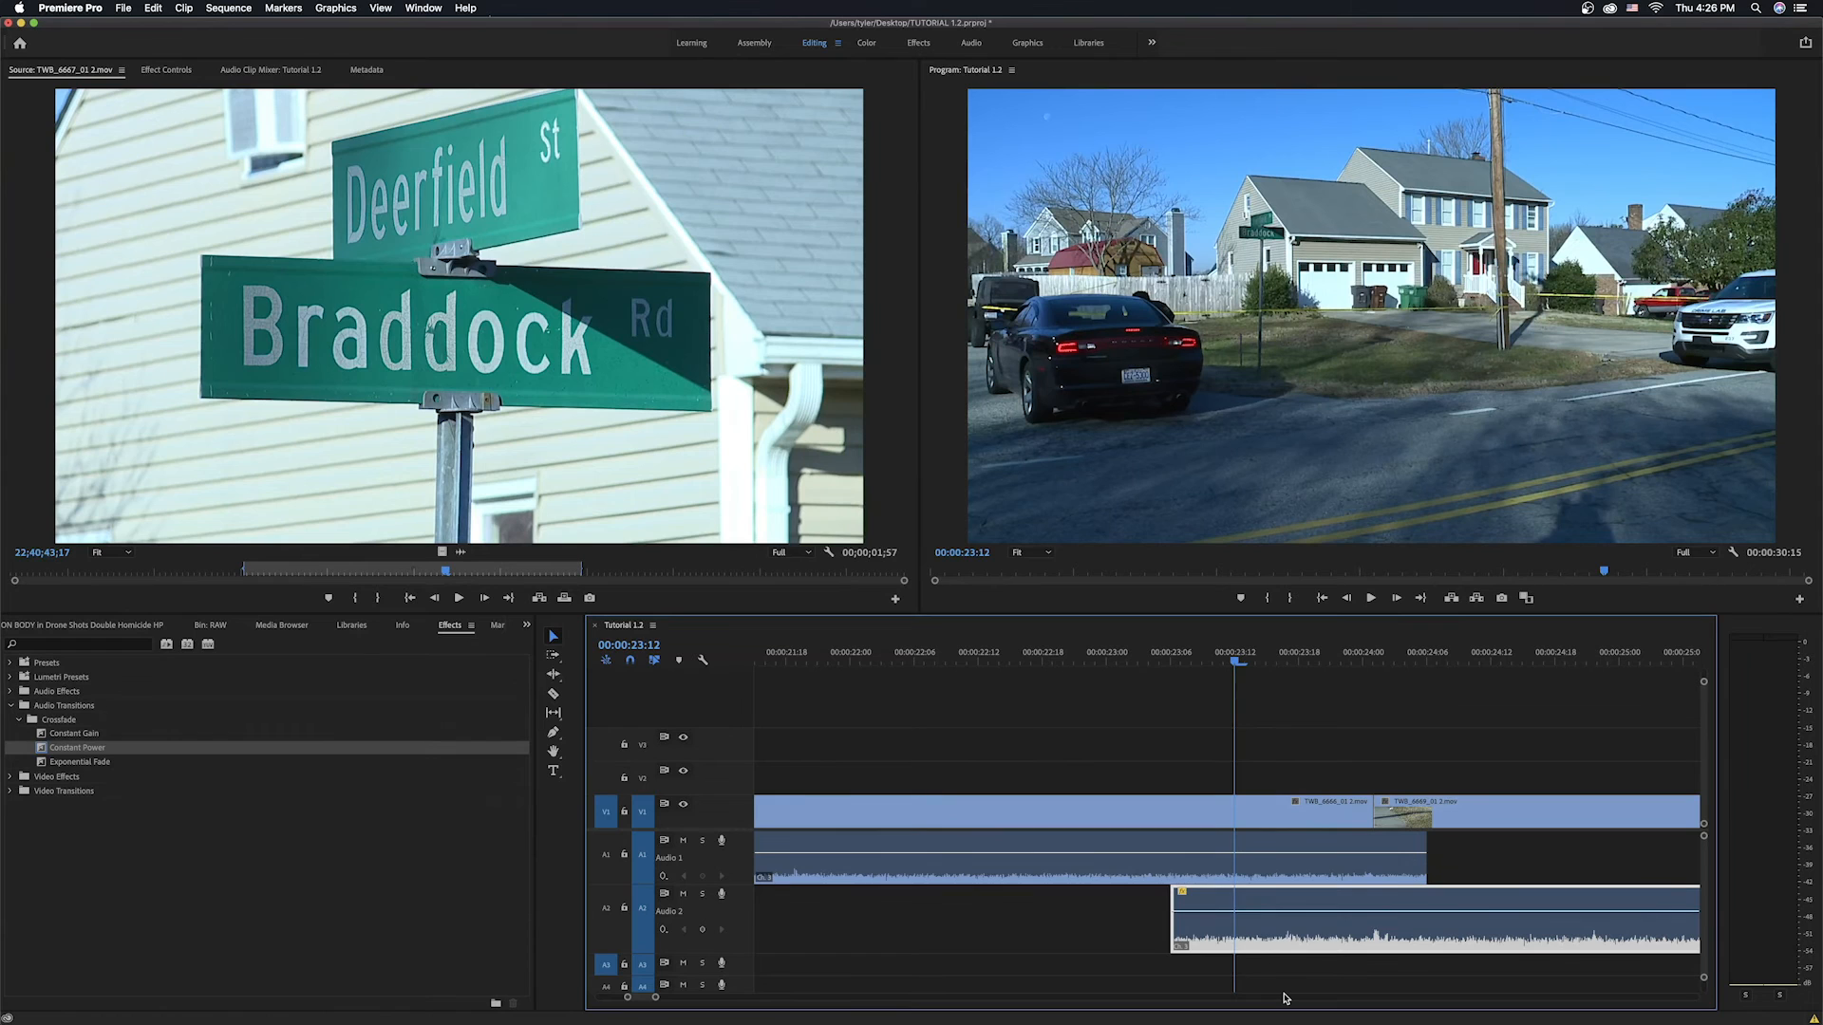
With the Pen tool, add keyframes to fade the interview audio out at its end.
{"action": "key", "text": "p"}
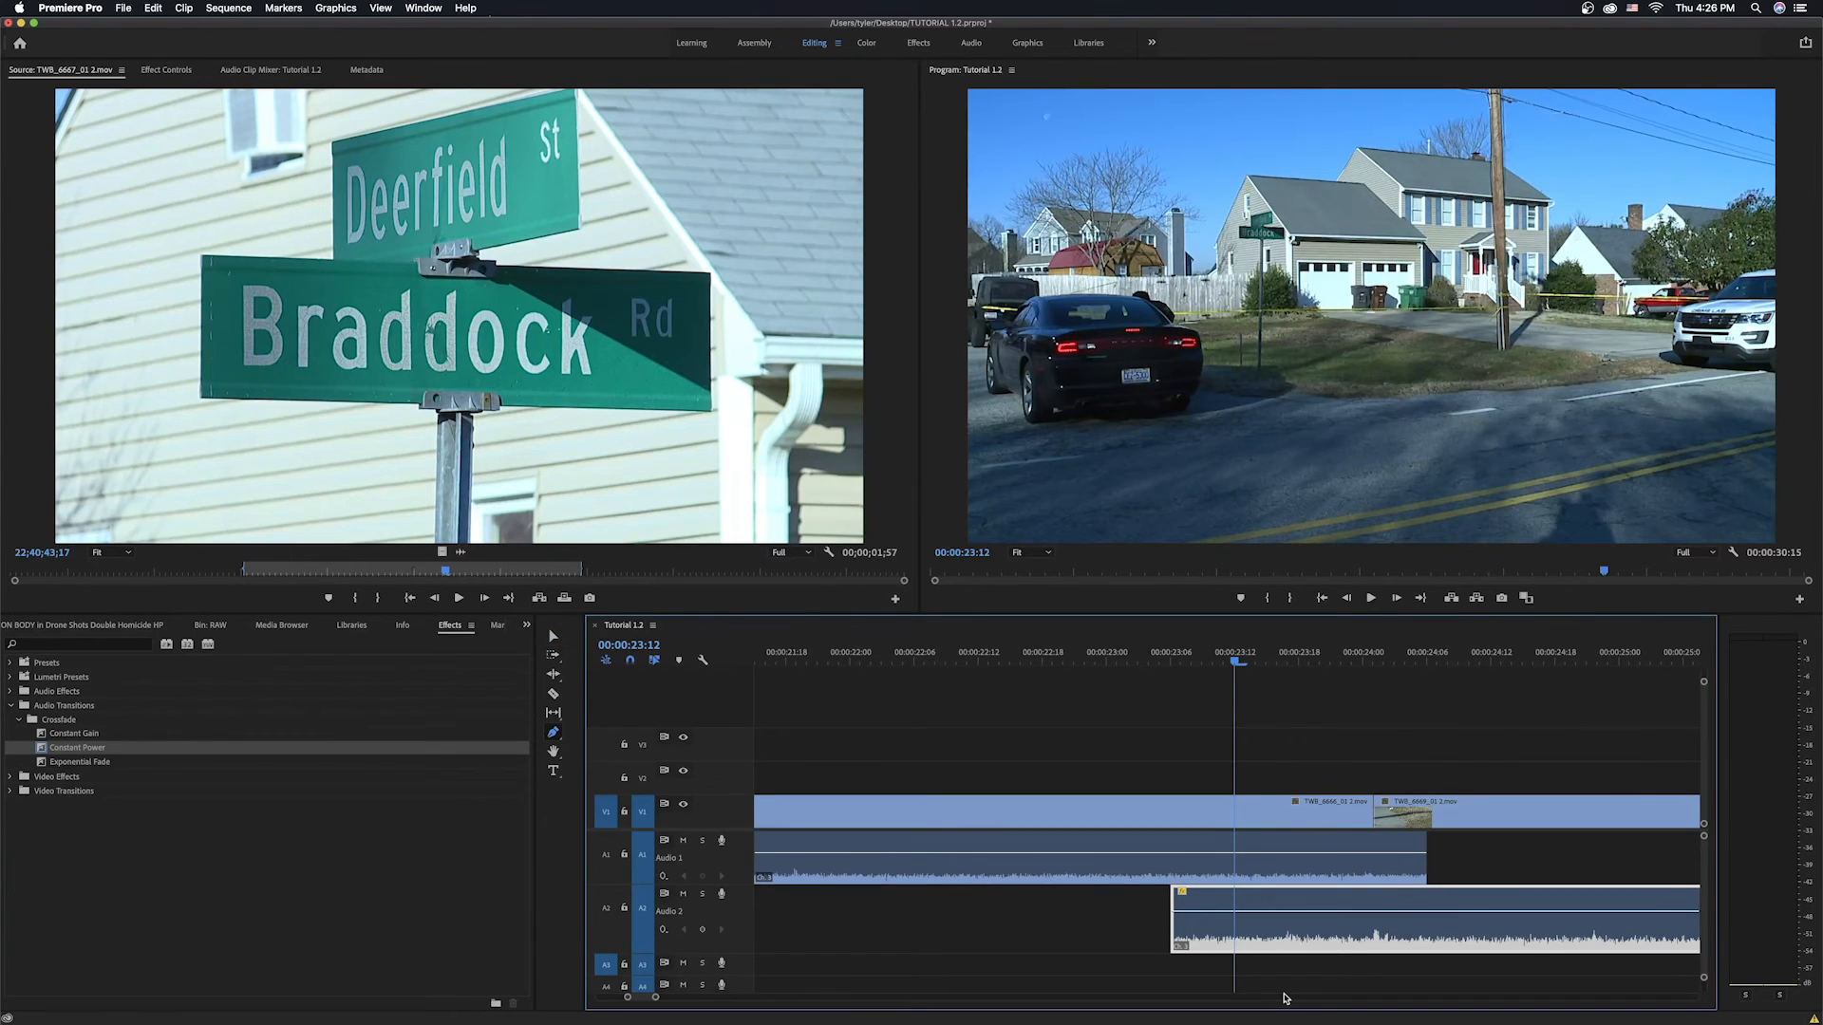
{"action": "left_click", "coordinate": [1260, 861]}
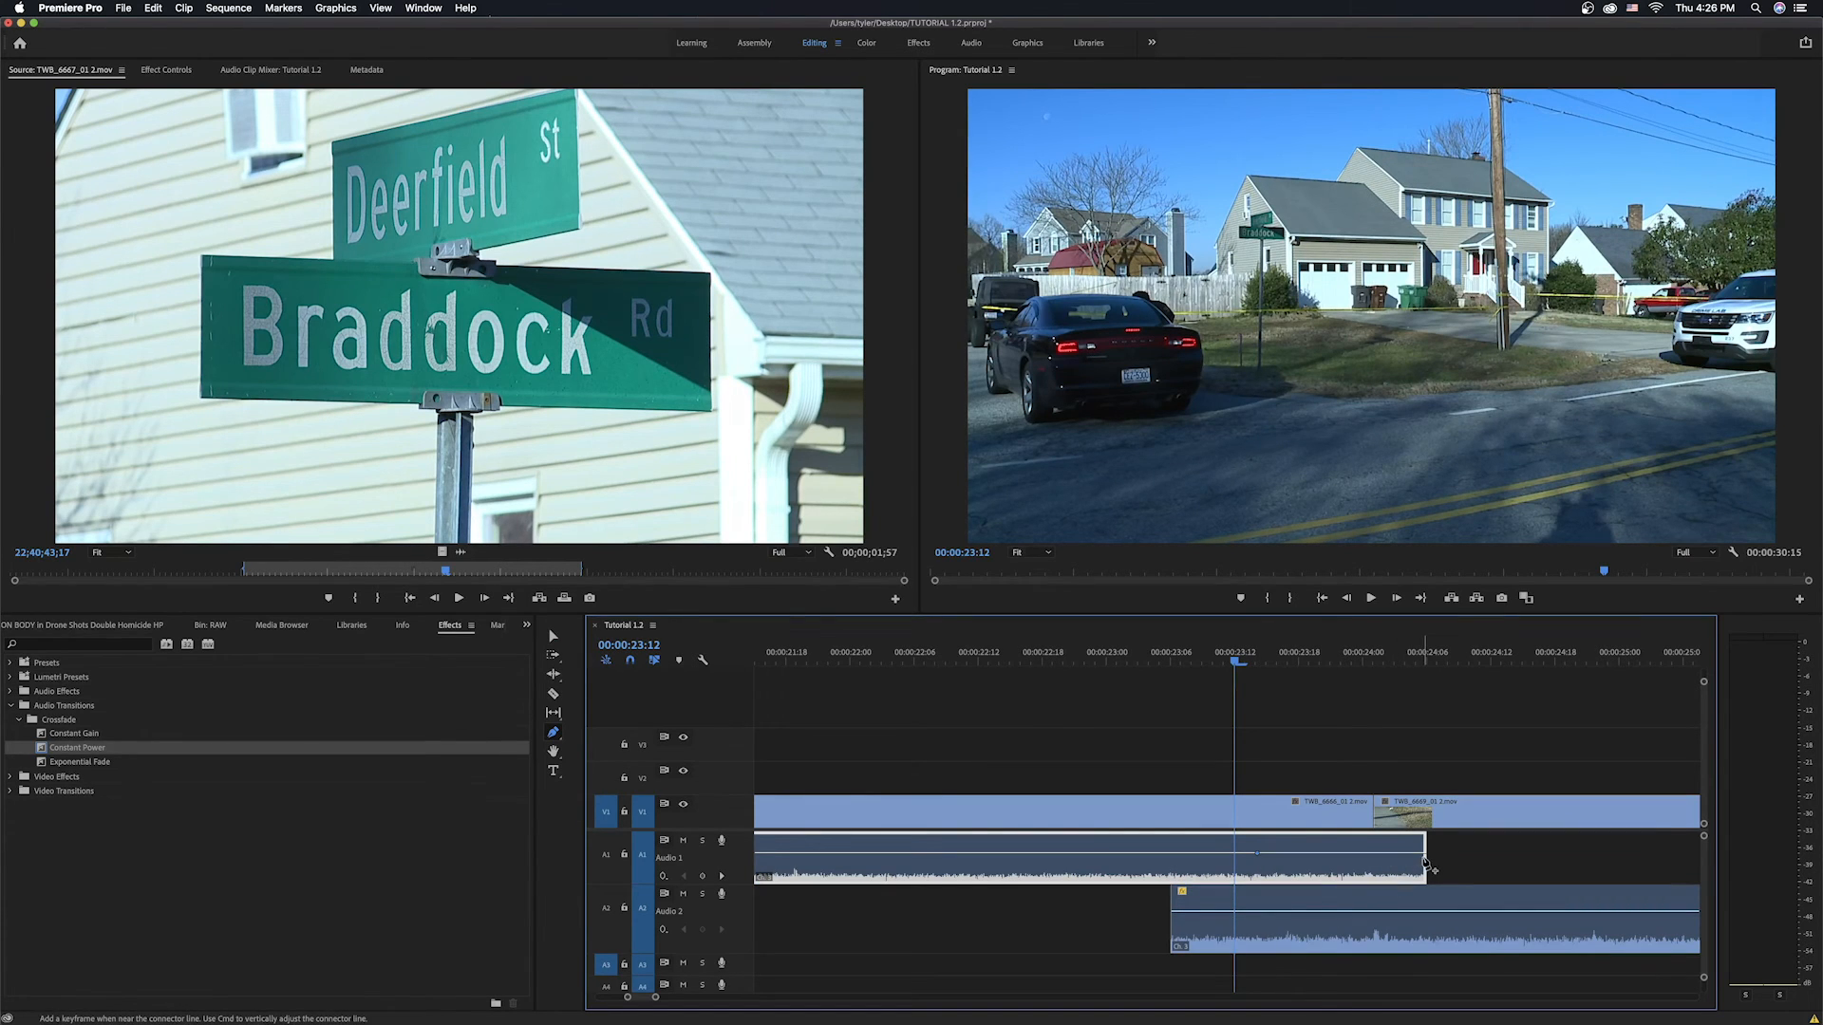
{"action": "left_click_drag", "start_coordinate": [1424, 861], "coordinate": [1424, 881]}
Add keyframes to fade the drone audio in from silence at its start.
{"action": "left_click", "coordinate": [1412, 912]}
{"action": "left_click", "coordinate": [1271, 913]}
{"action": "left_click_drag", "start_coordinate": [1271, 913], "coordinate": [1271, 947]}
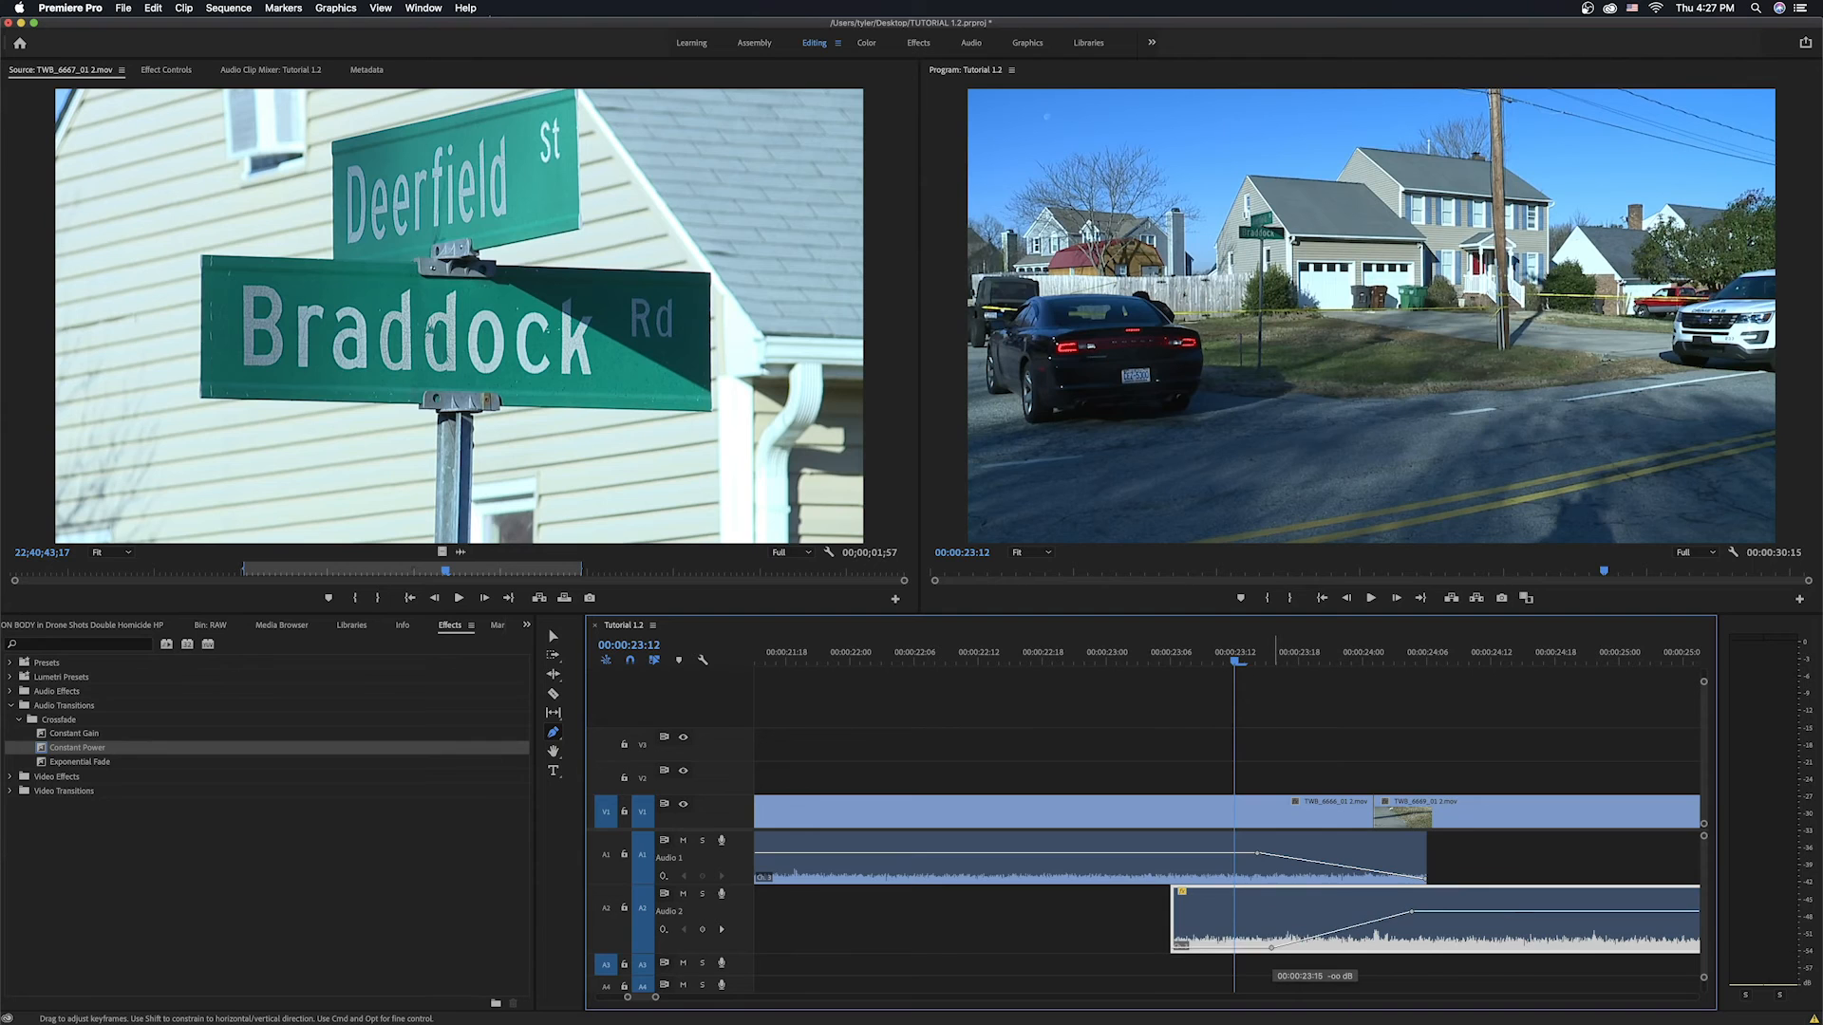
Play back the overlapping audio fade between the two clips.
{"action": "left_click_drag", "start_coordinate": [1233, 663], "coordinate": [850, 669]}
{"action": "key", "text": "space"}
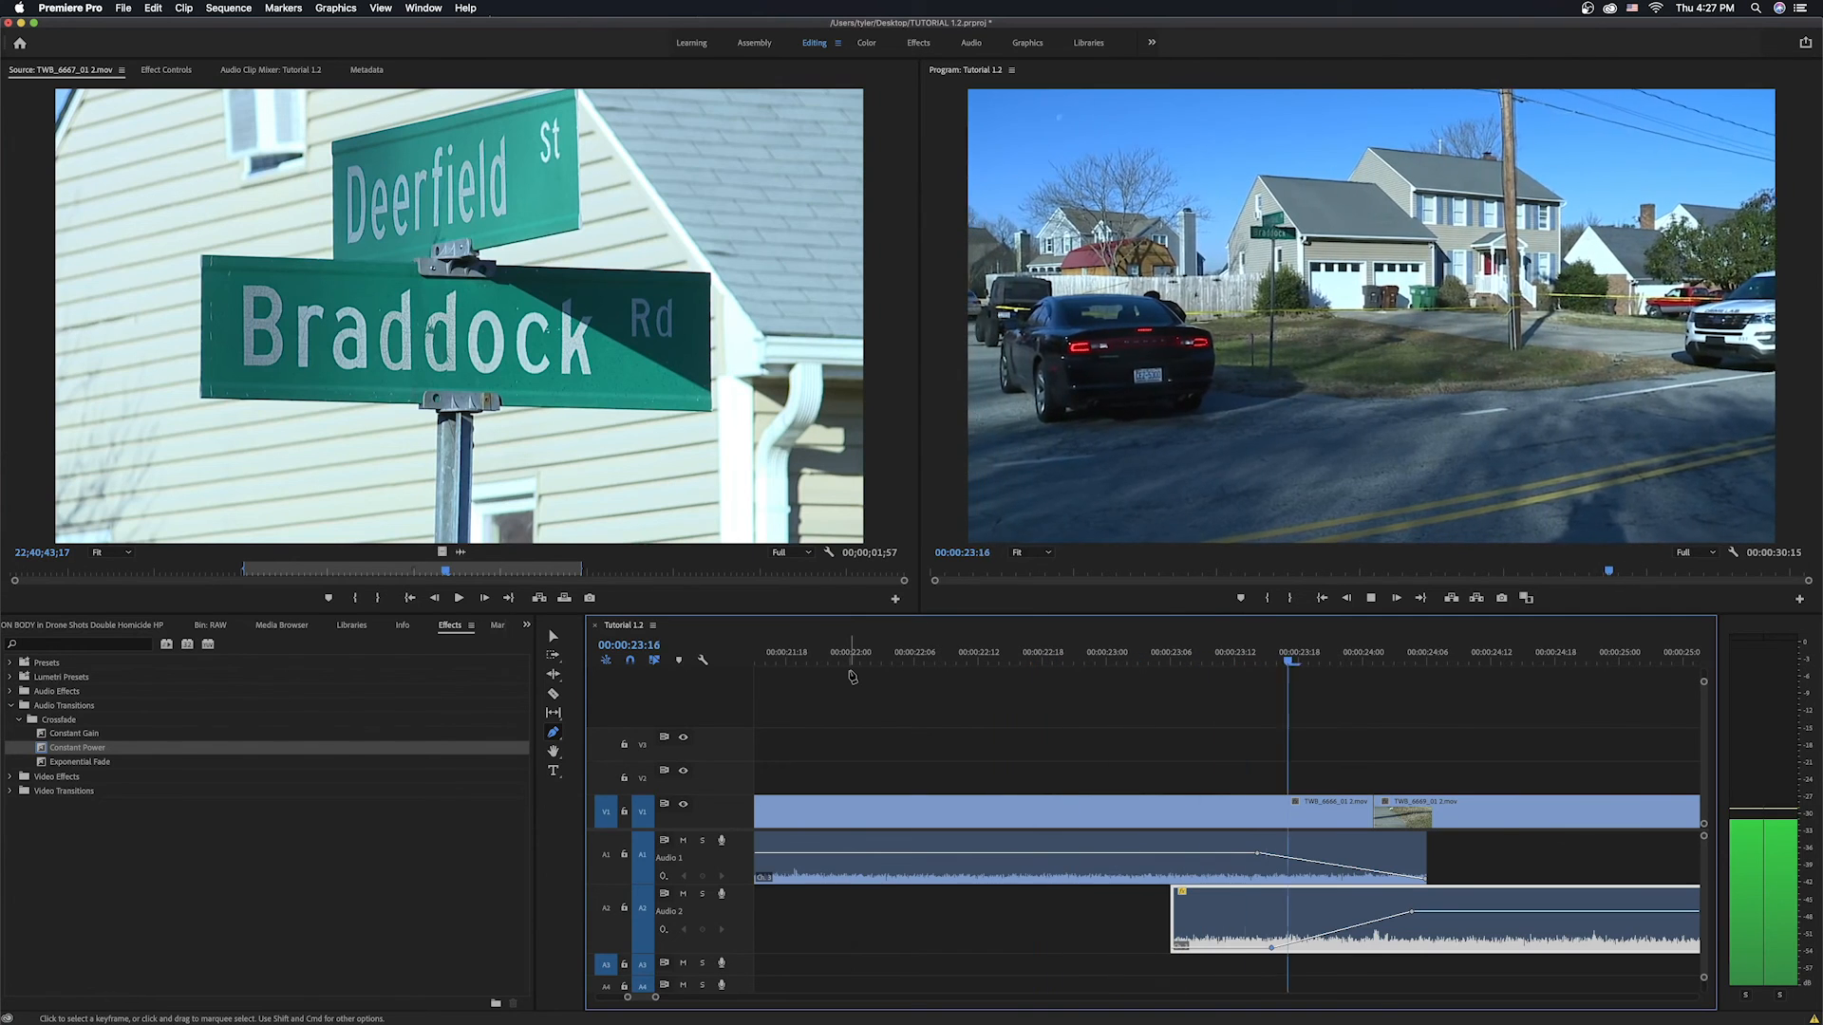
{"action": "key", "text": "space"}
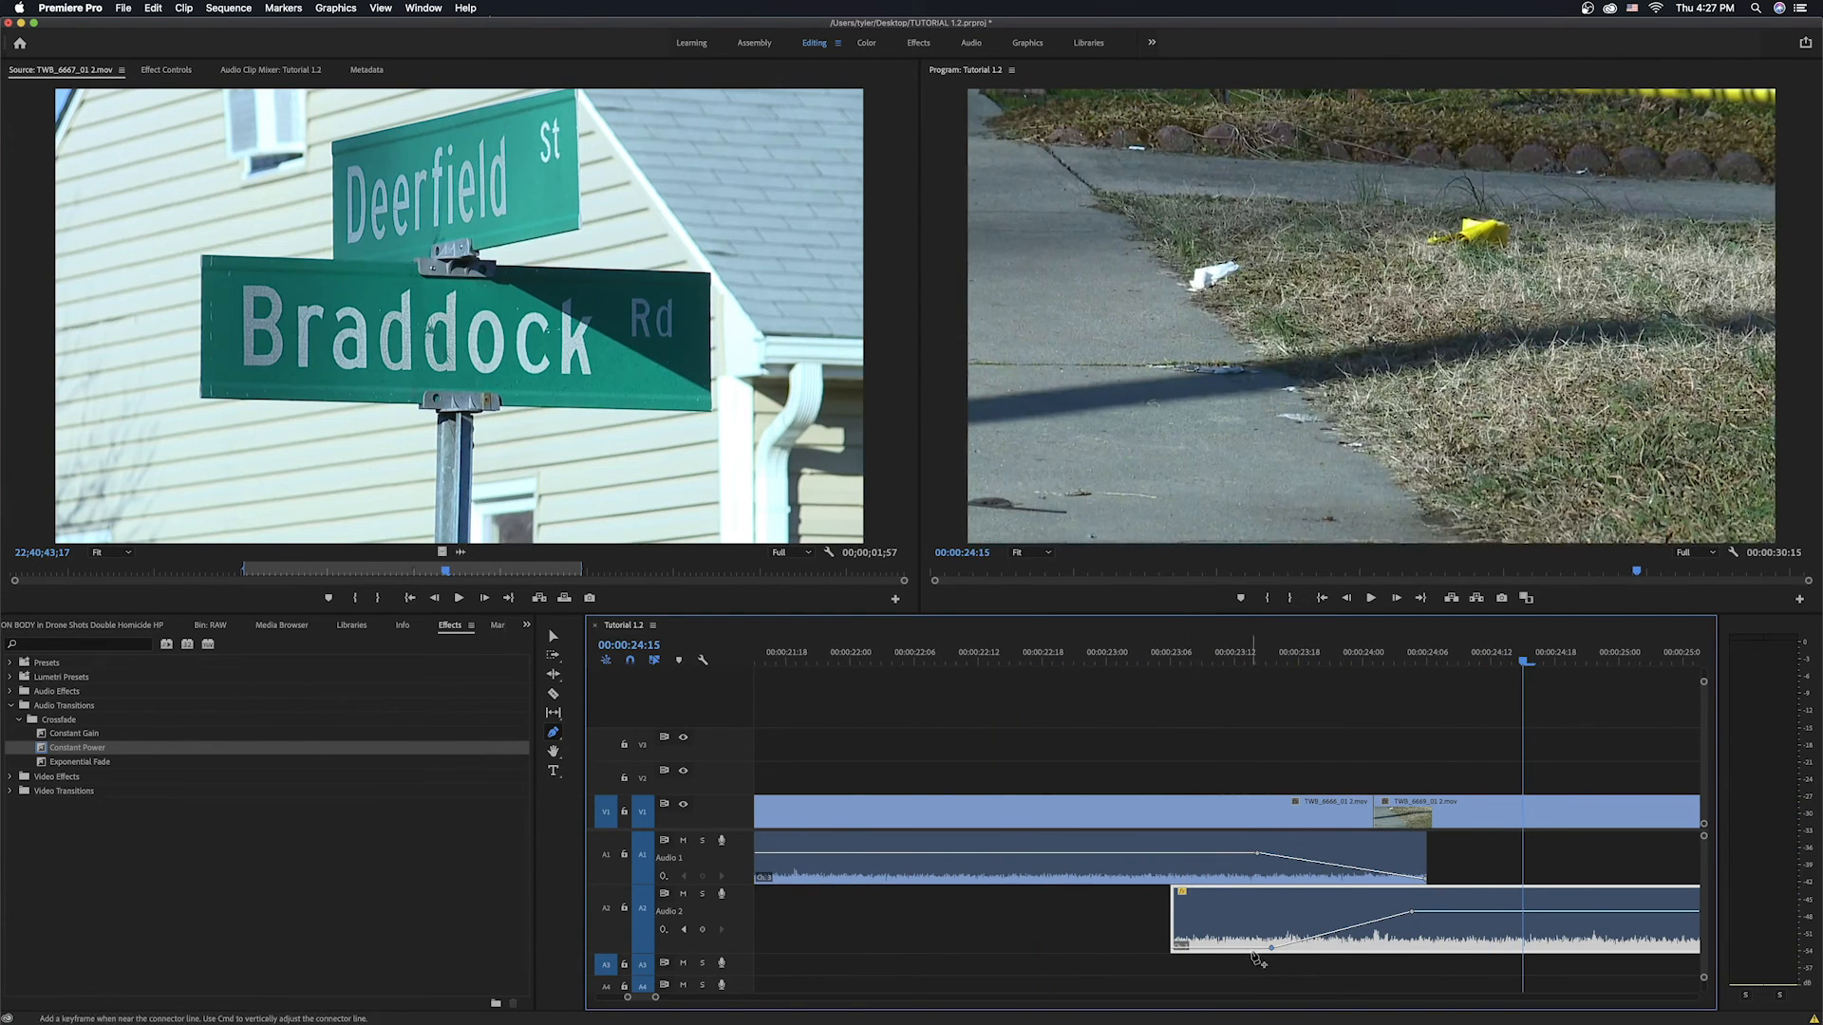
Retime the fade keyframes, shortening the drone audio's fade-in and delaying the interview fade-out, then preview.
{"action": "left_click_drag", "start_coordinate": [1271, 947], "coordinate": [1197, 946]}
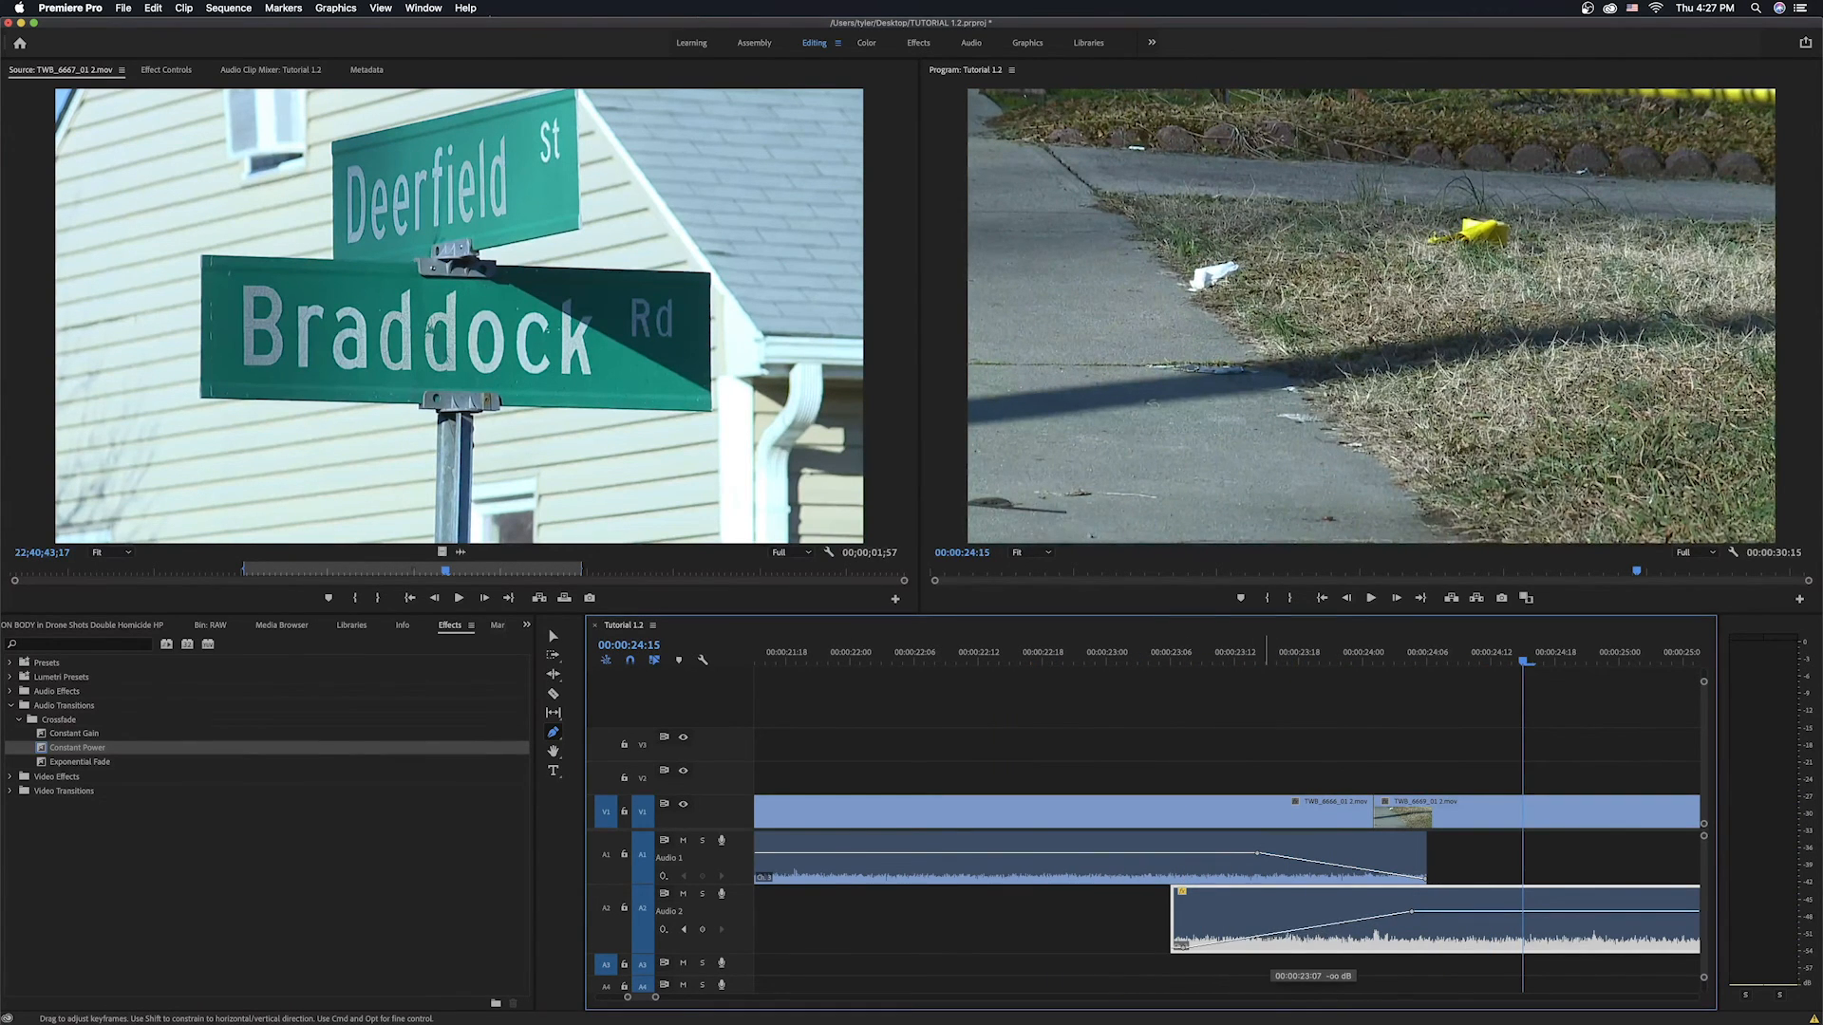
{"action": "left_click_drag", "start_coordinate": [1411, 912], "coordinate": [1304, 918]}
{"action": "left_click_drag", "start_coordinate": [1257, 852], "coordinate": [1339, 859]}
{"action": "left_click", "coordinate": [775, 651]}
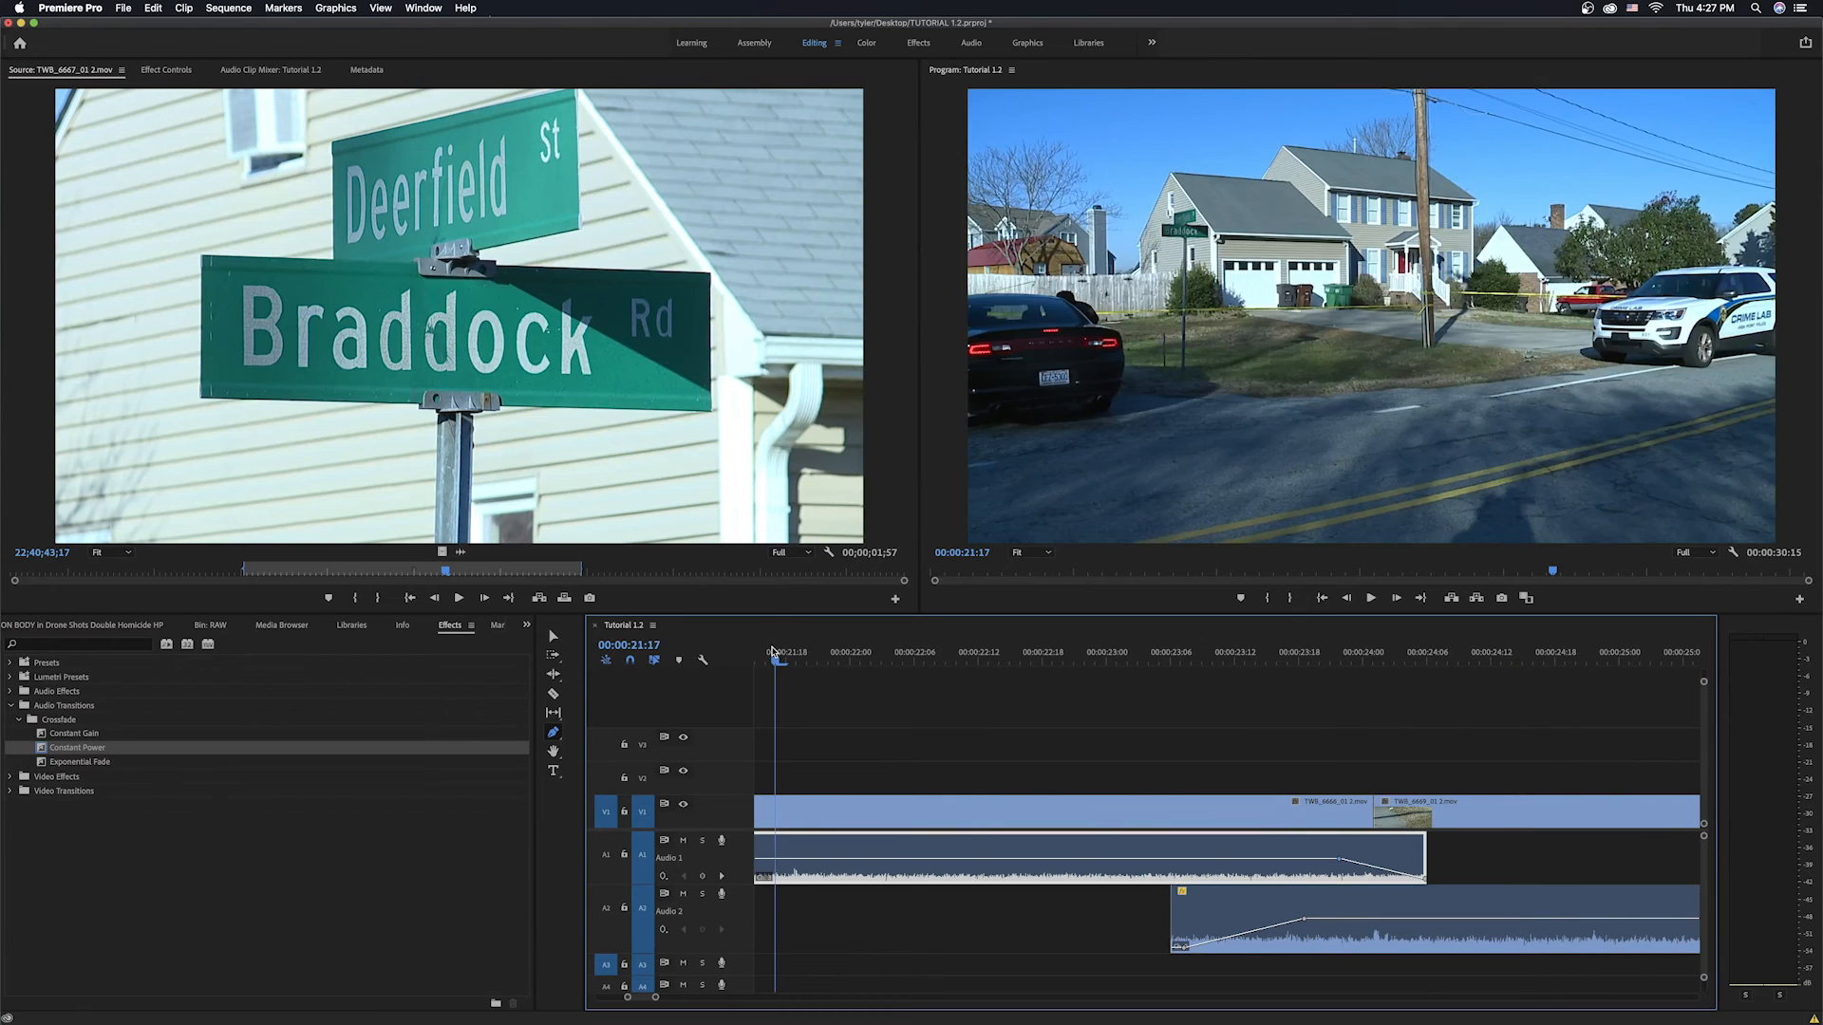
{"action": "key", "text": "space"}
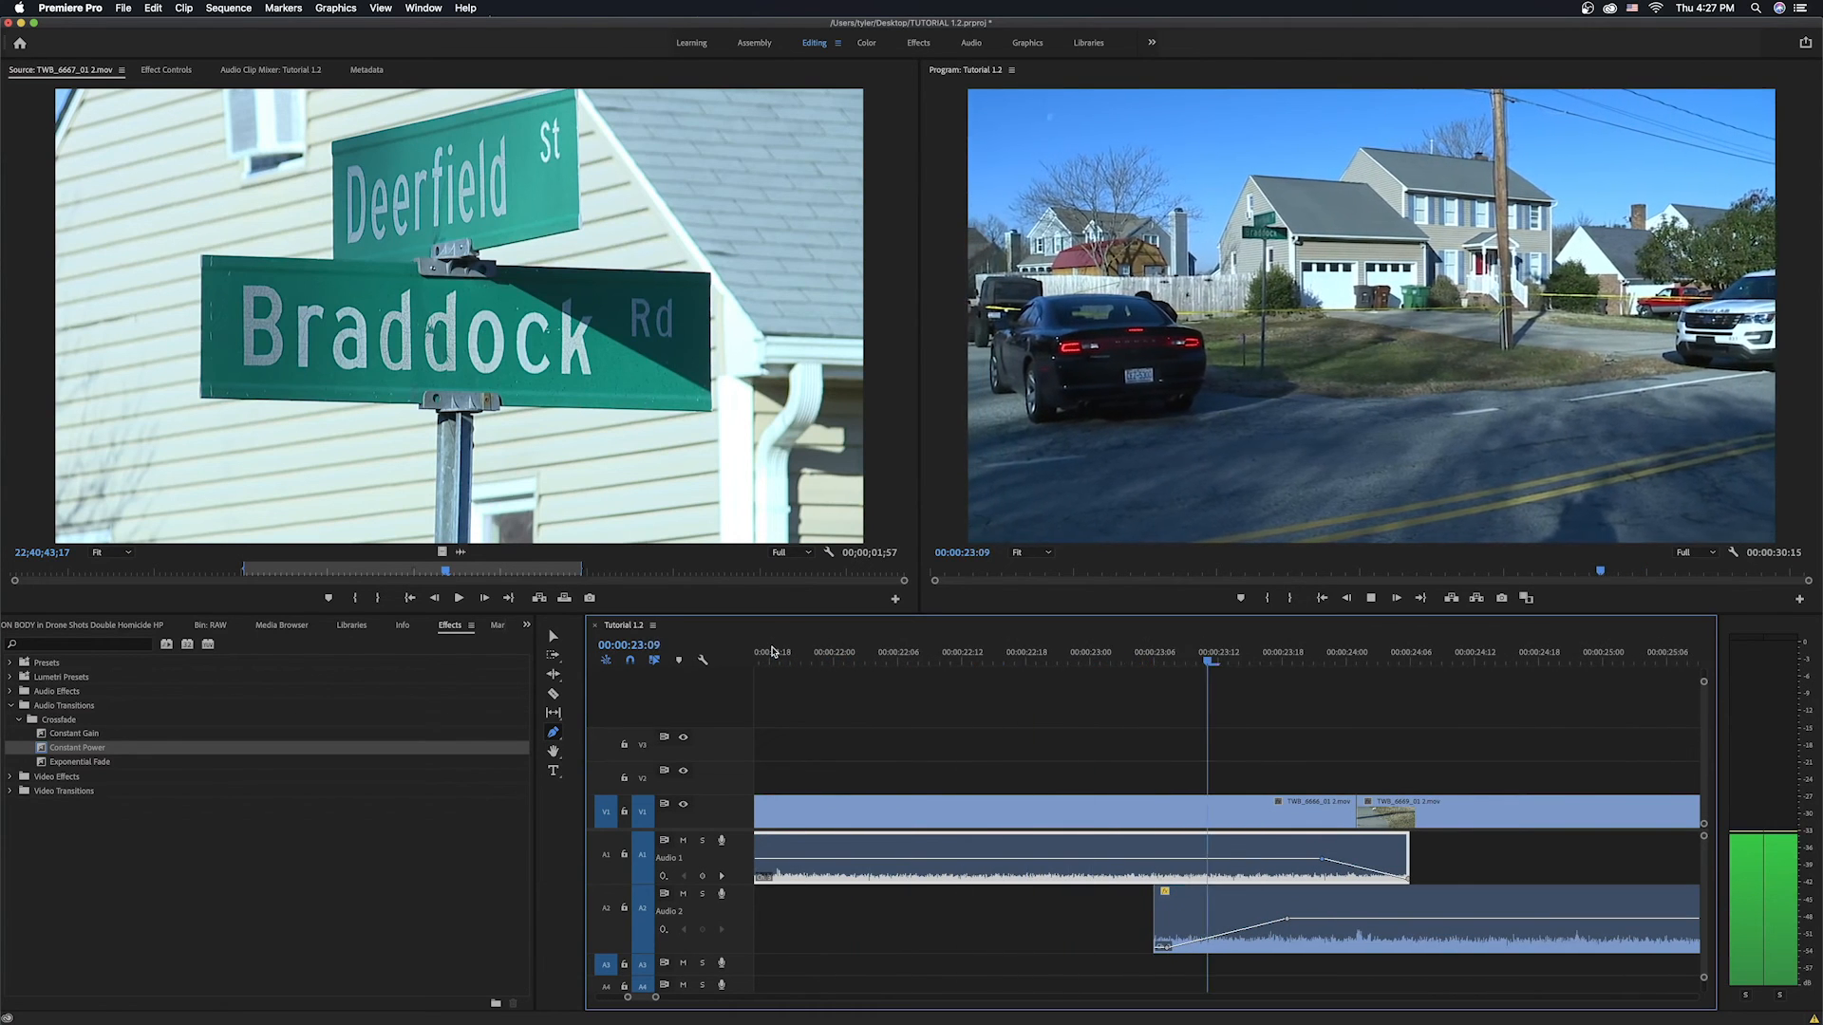
{"action": "key", "text": "space"}
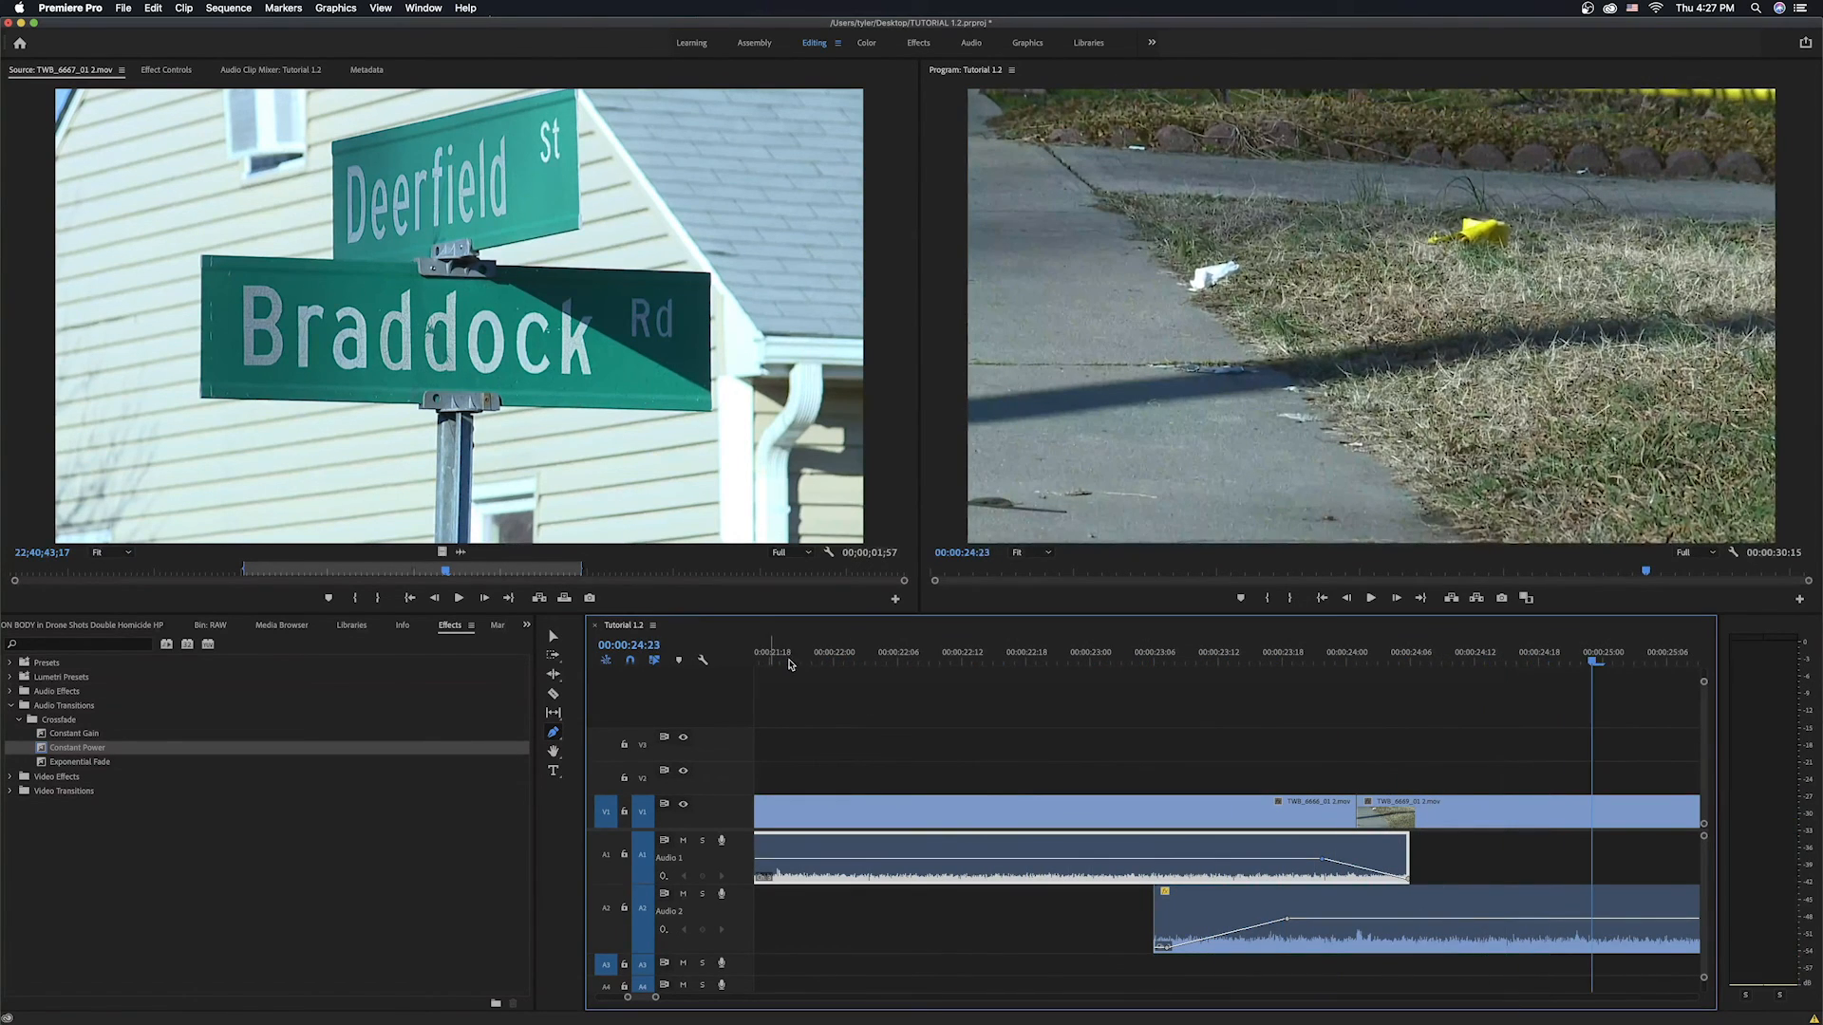
Move the drone audio's fade-in end keyframe earlier and play the transition back.
{"action": "left_click_drag", "start_coordinate": [1290, 919], "coordinate": [1225, 925]}
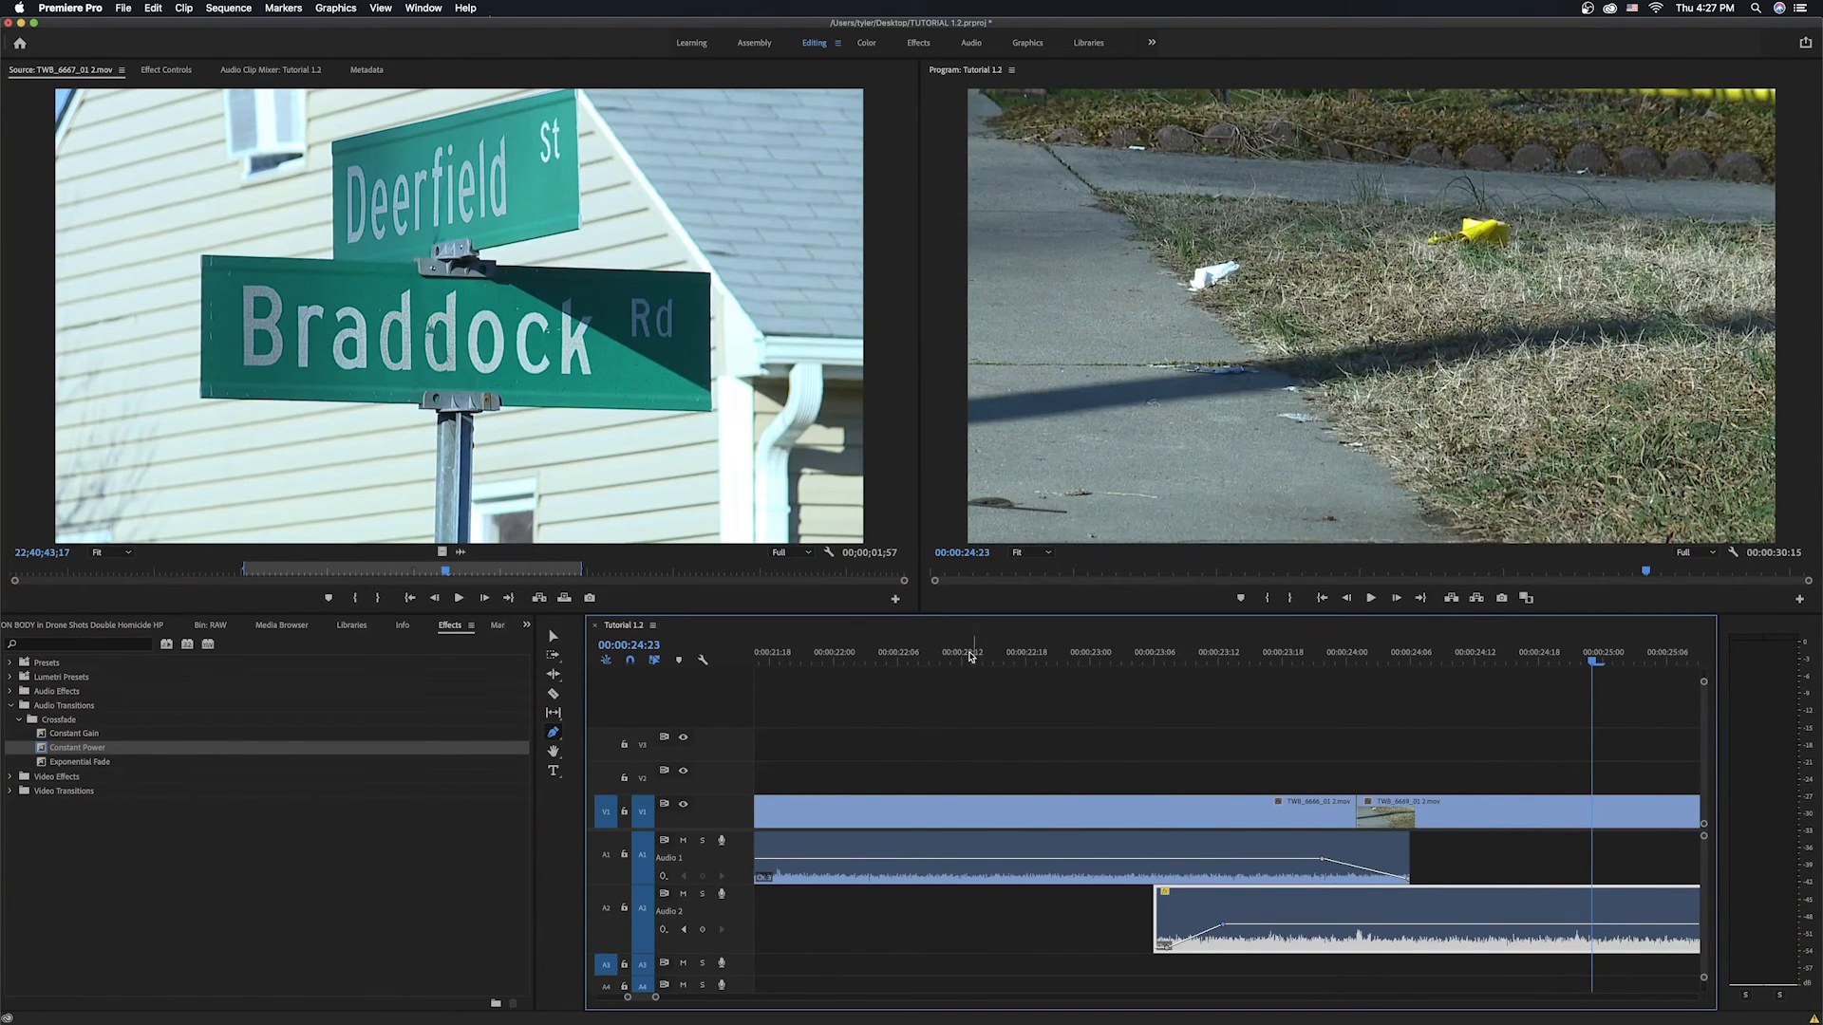
{"action": "left_click", "coordinate": [946, 655]}
{"action": "key", "text": "space"}
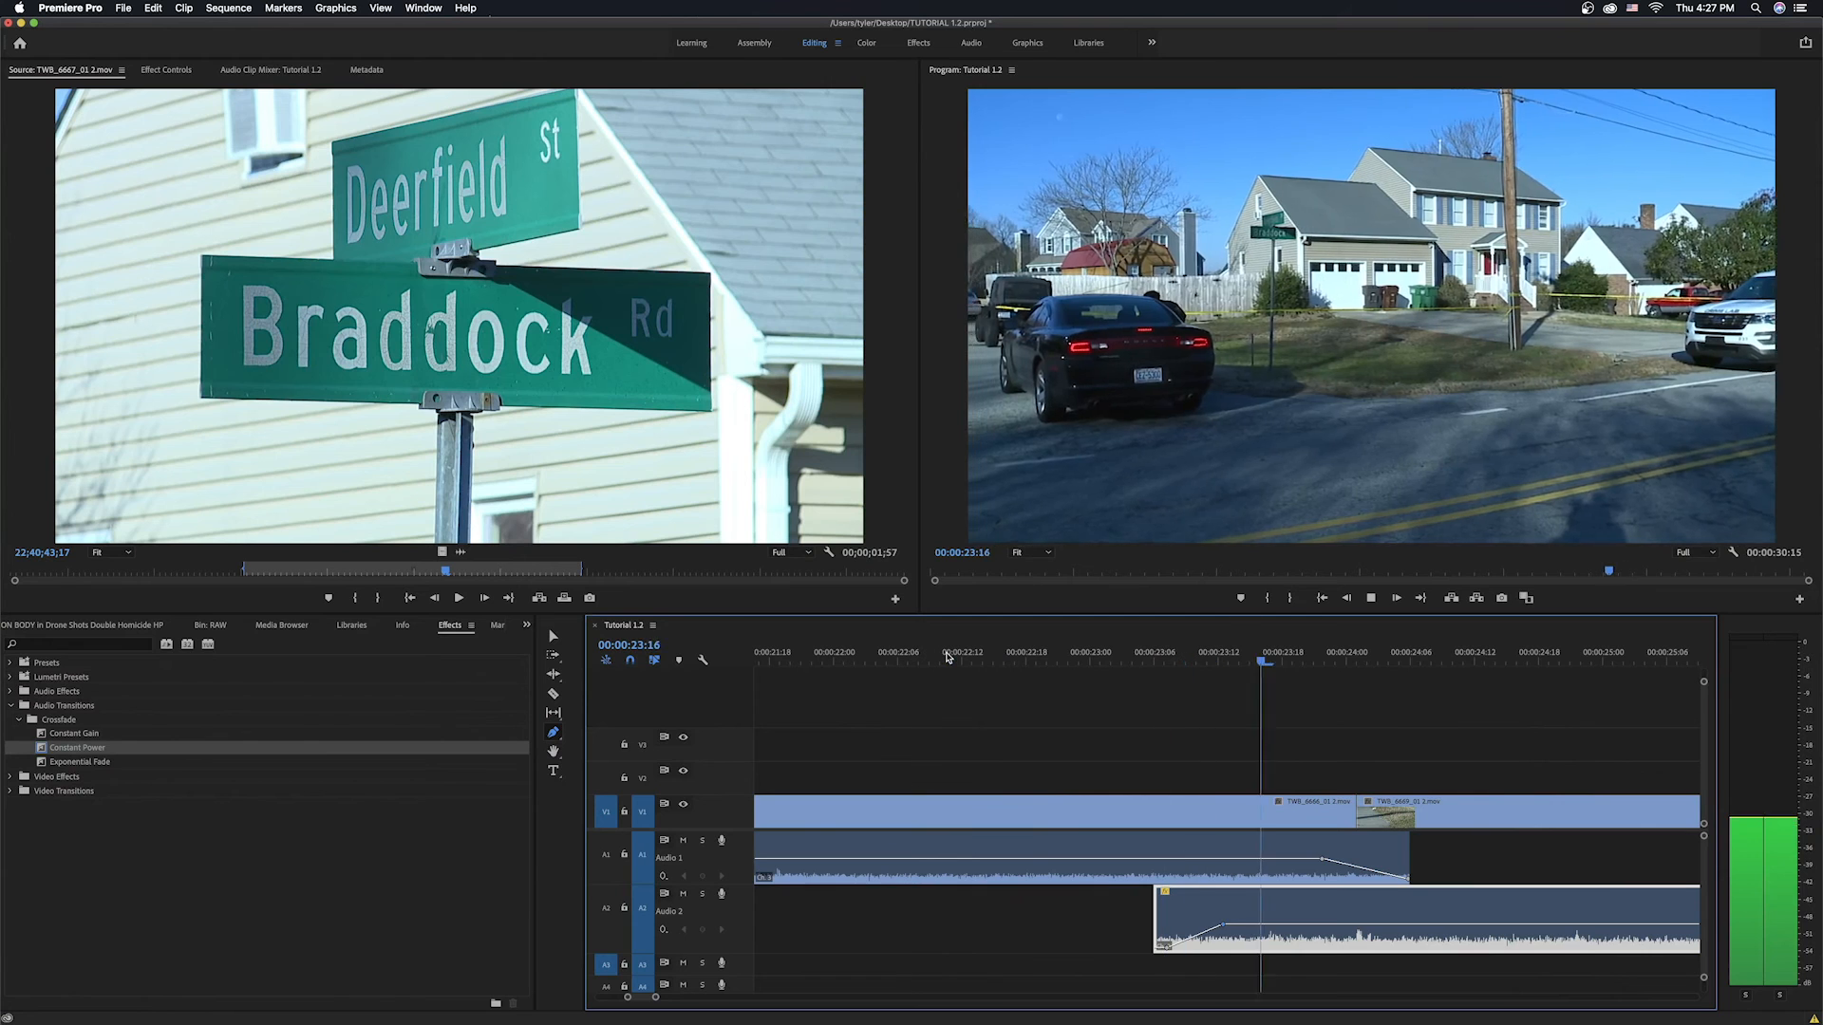
{"action": "key", "text": "space"}
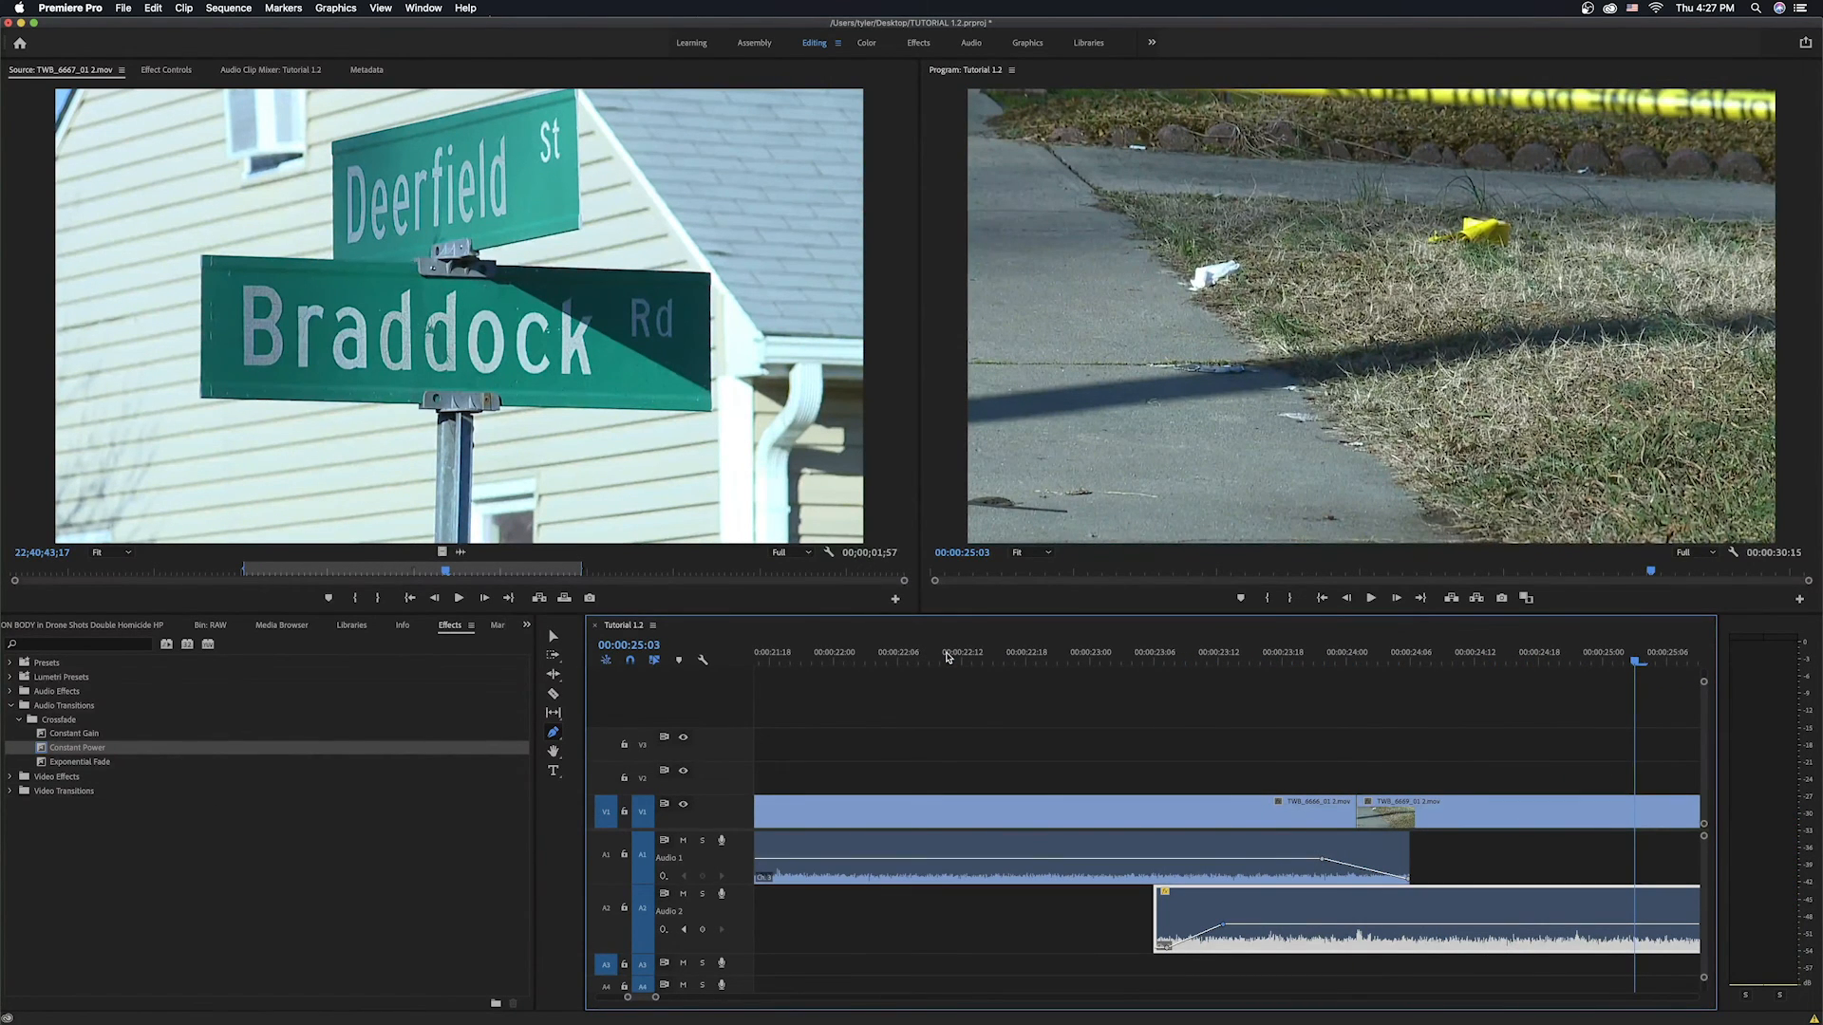
{"action": "key", "text": "space"}
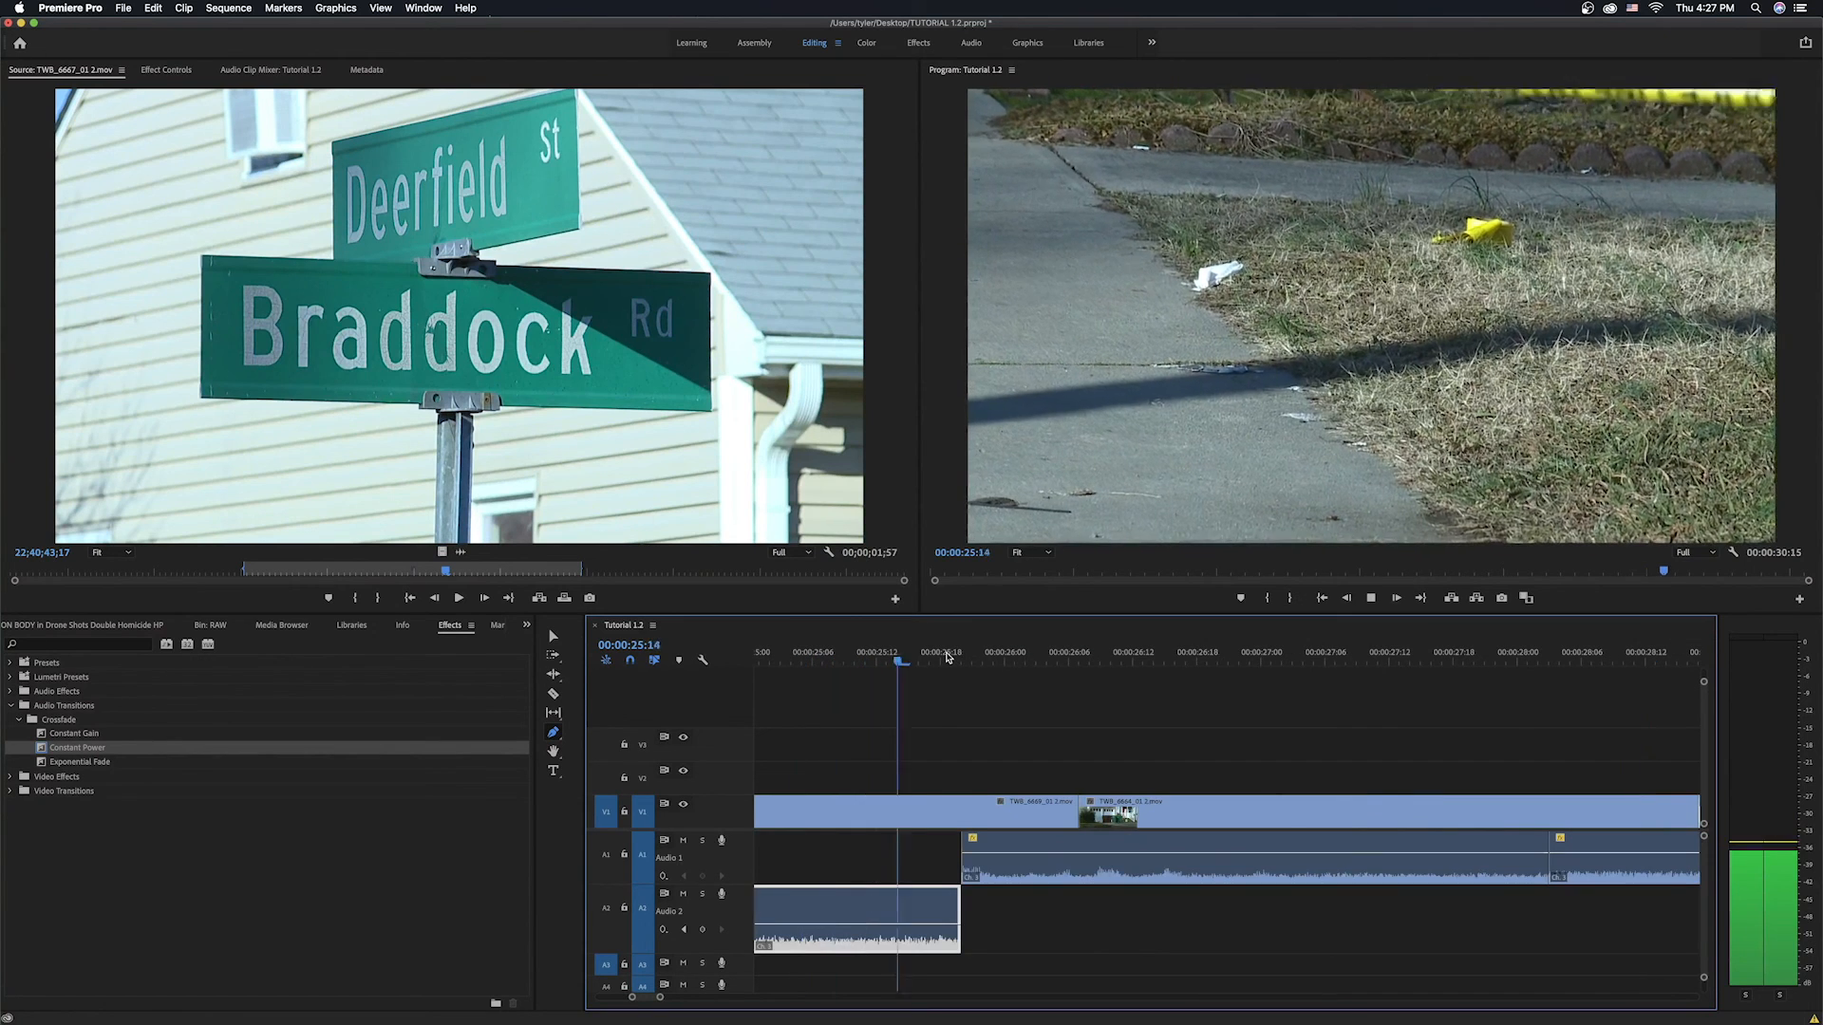
{"action": "key", "text": "space"}
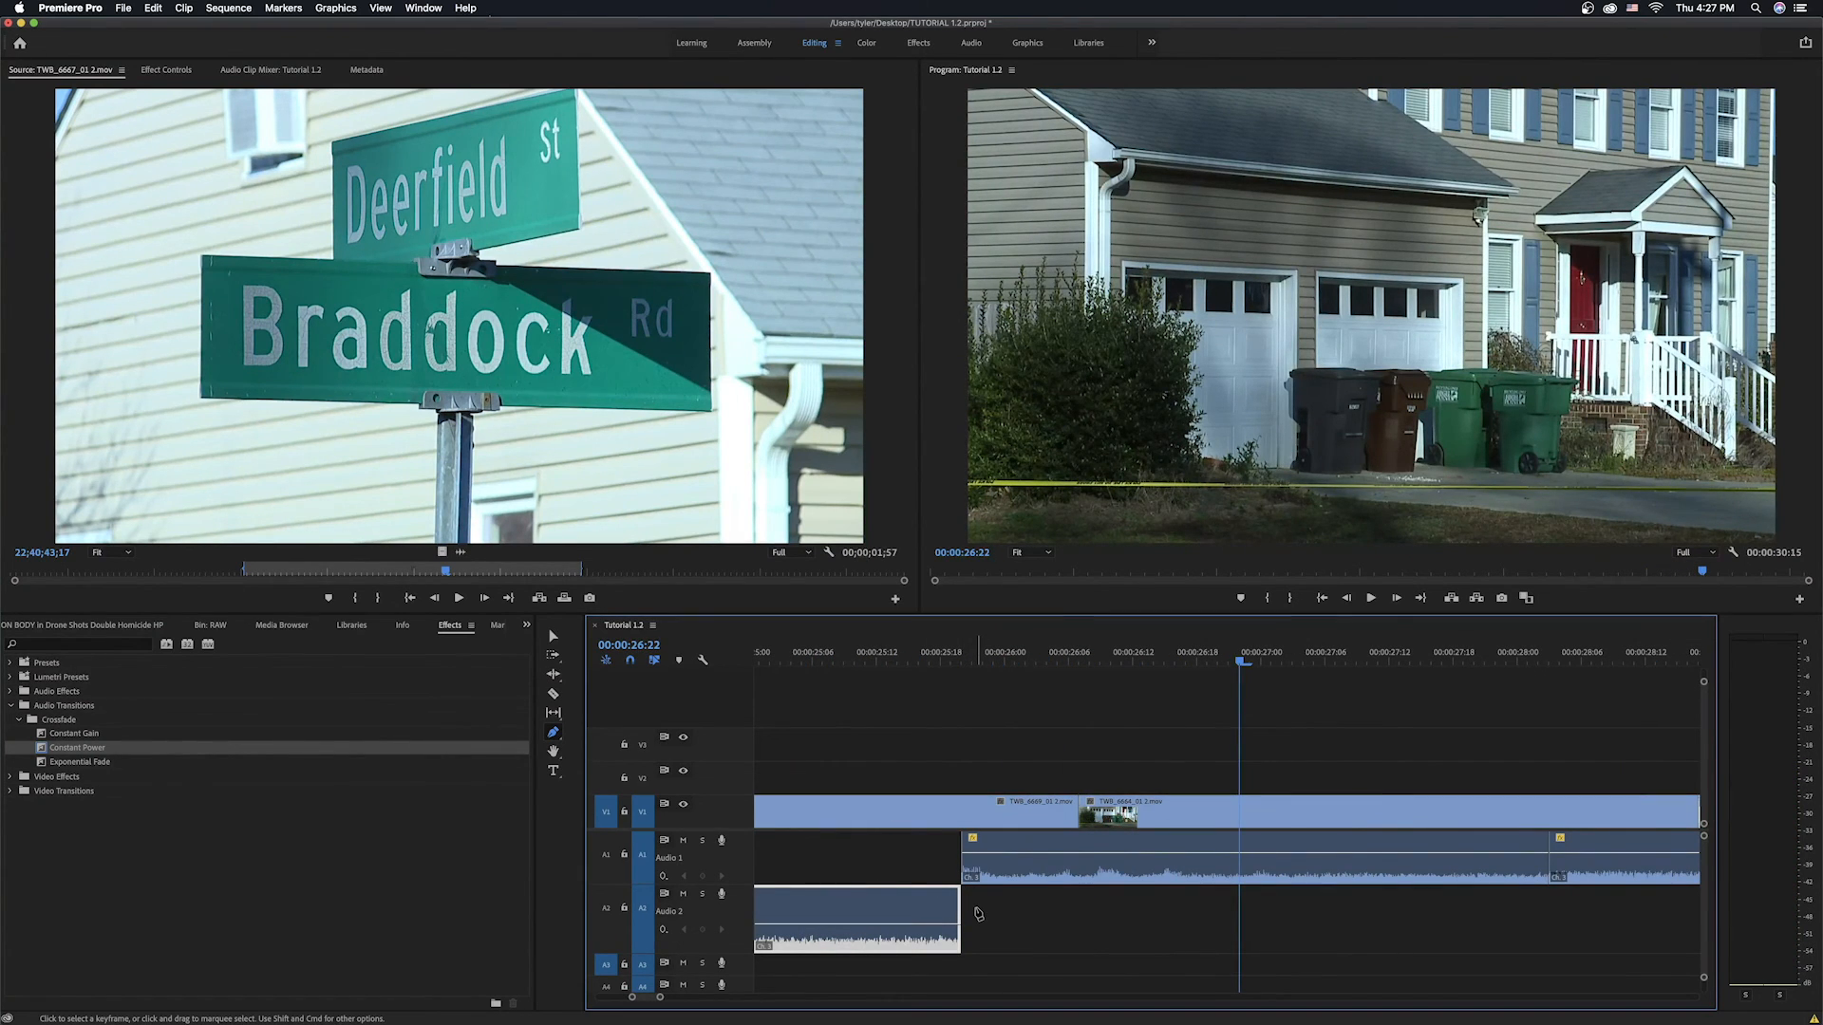
Trim the following audio clip's start earlier and return the playhead to the sequence start.
{"action": "left_click_drag", "start_coordinate": [964, 841], "coordinate": [866, 841]}
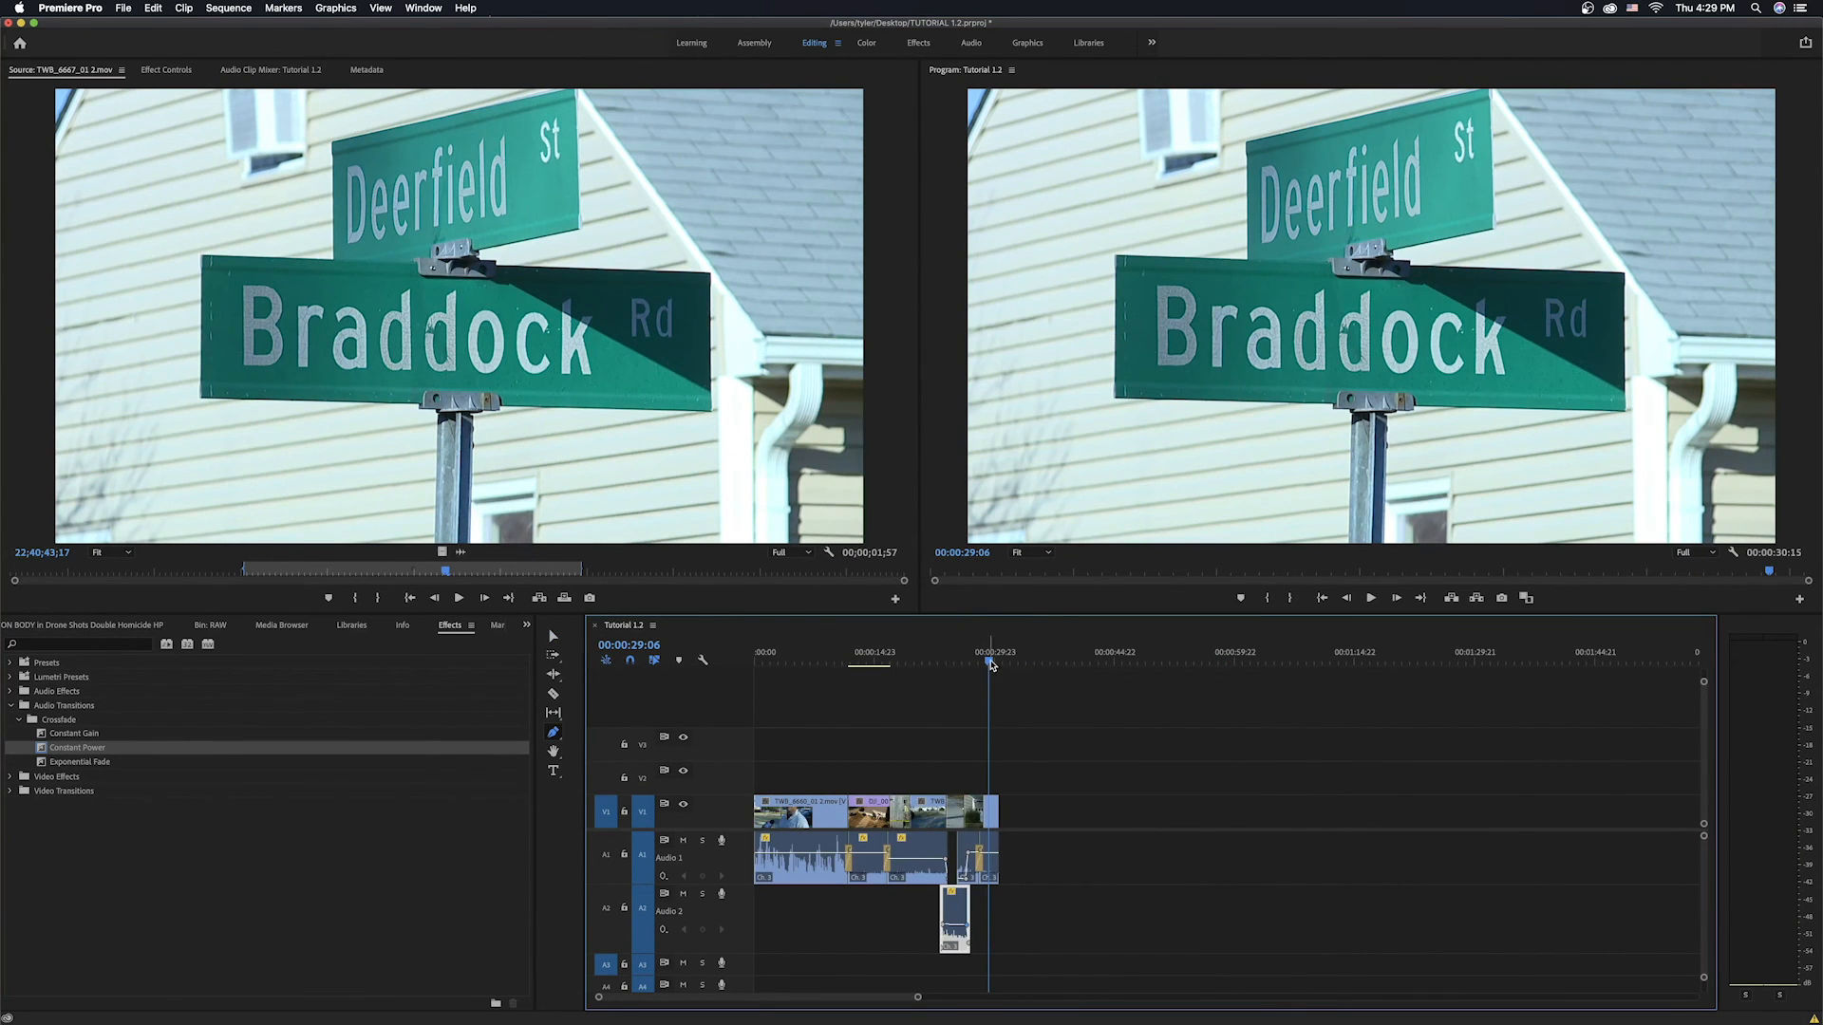
{"action": "left_click_drag", "start_coordinate": [991, 665], "coordinate": [754, 665]}
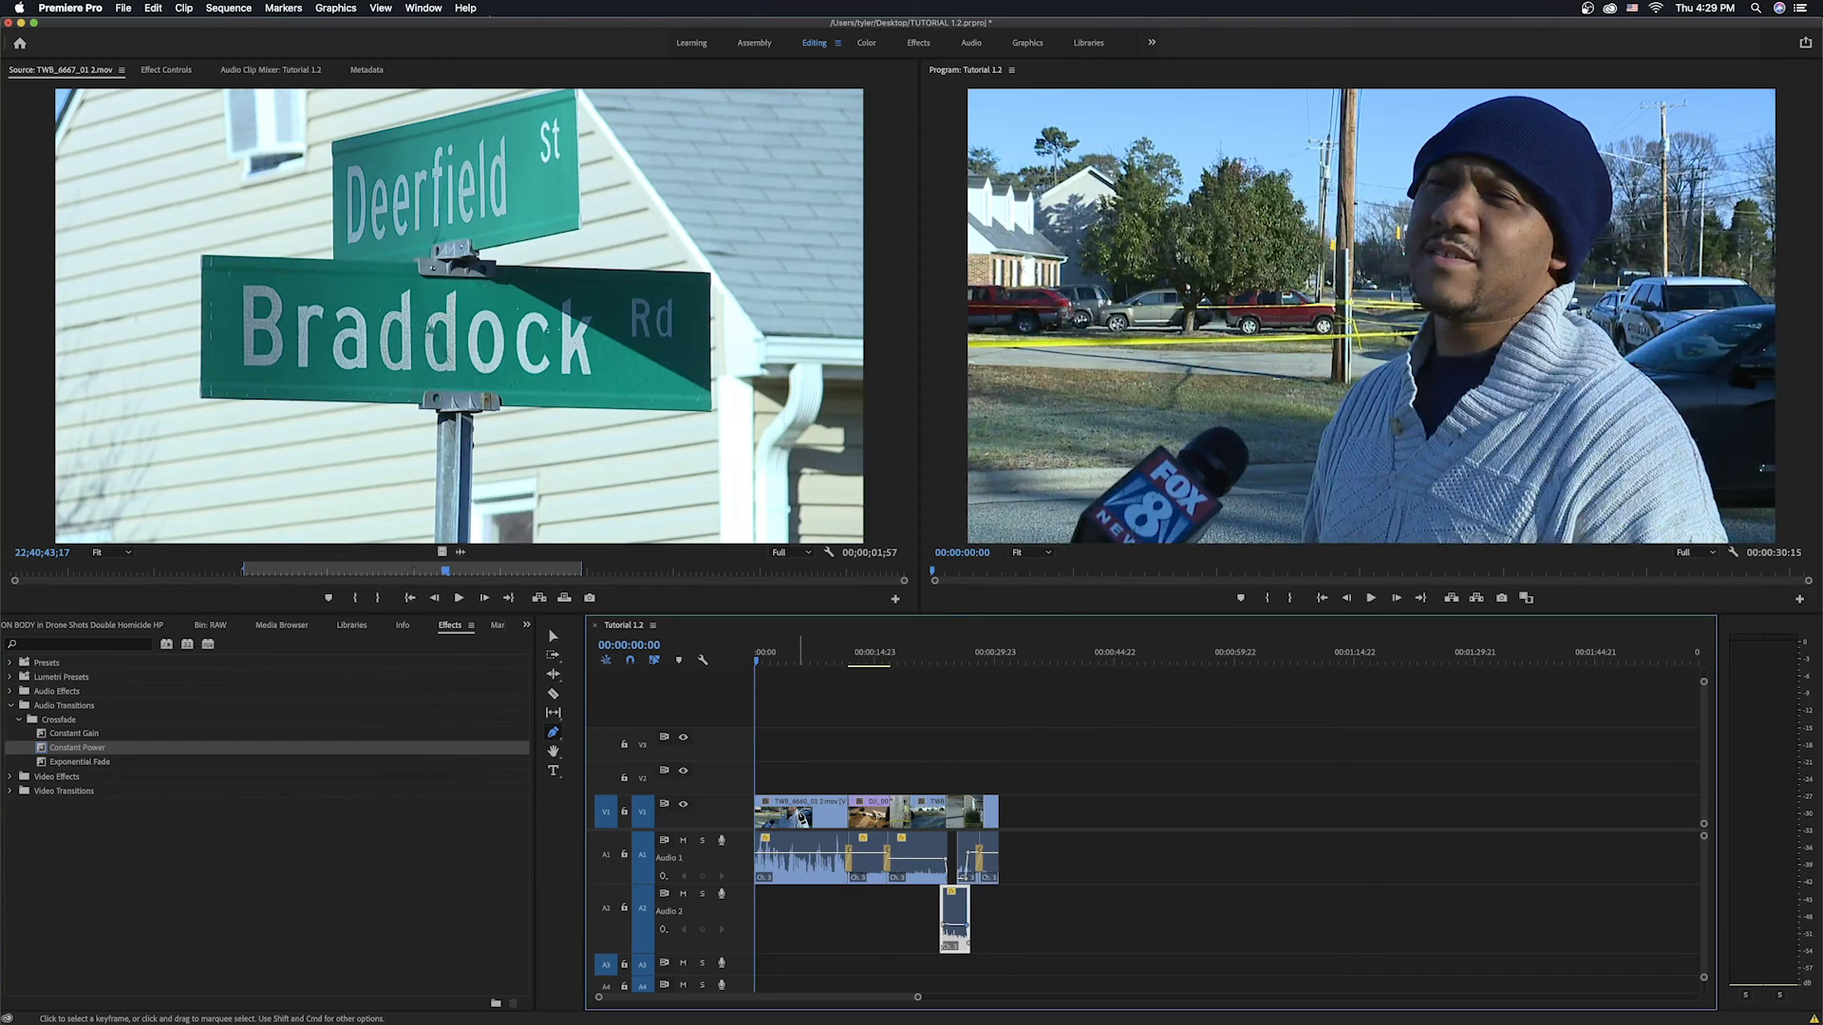
Add a short Constant Power crossfade to the start of the opening interview audio and play the sequence.
{"action": "key", "text": "="}
{"action": "key", "text": "="}
{"action": "key", "text": "="}
{"action": "key", "text": "="}
{"action": "key", "text": "="}
{"action": "key", "text": "="}
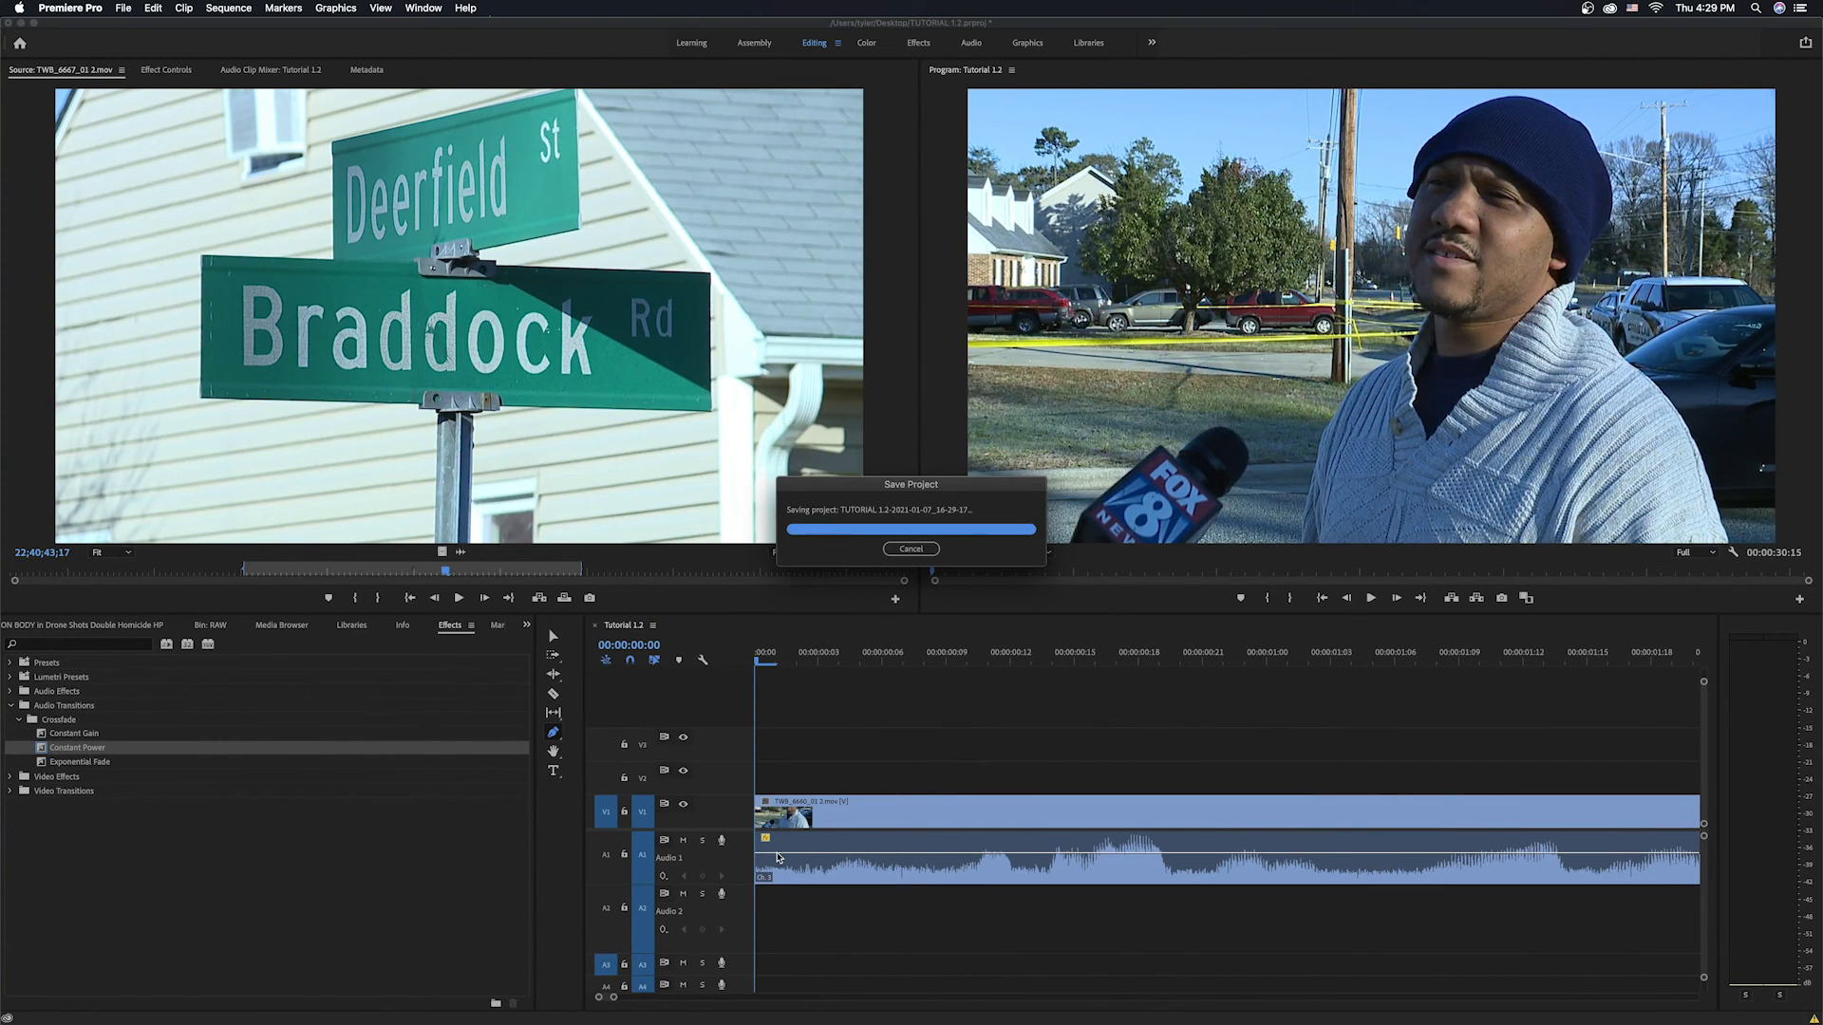
{"action": "left_click_drag", "start_coordinate": [110, 762], "coordinate": [760, 866]}
{"action": "left_click_drag", "start_coordinate": [1309, 844], "coordinate": [1270, 852]}
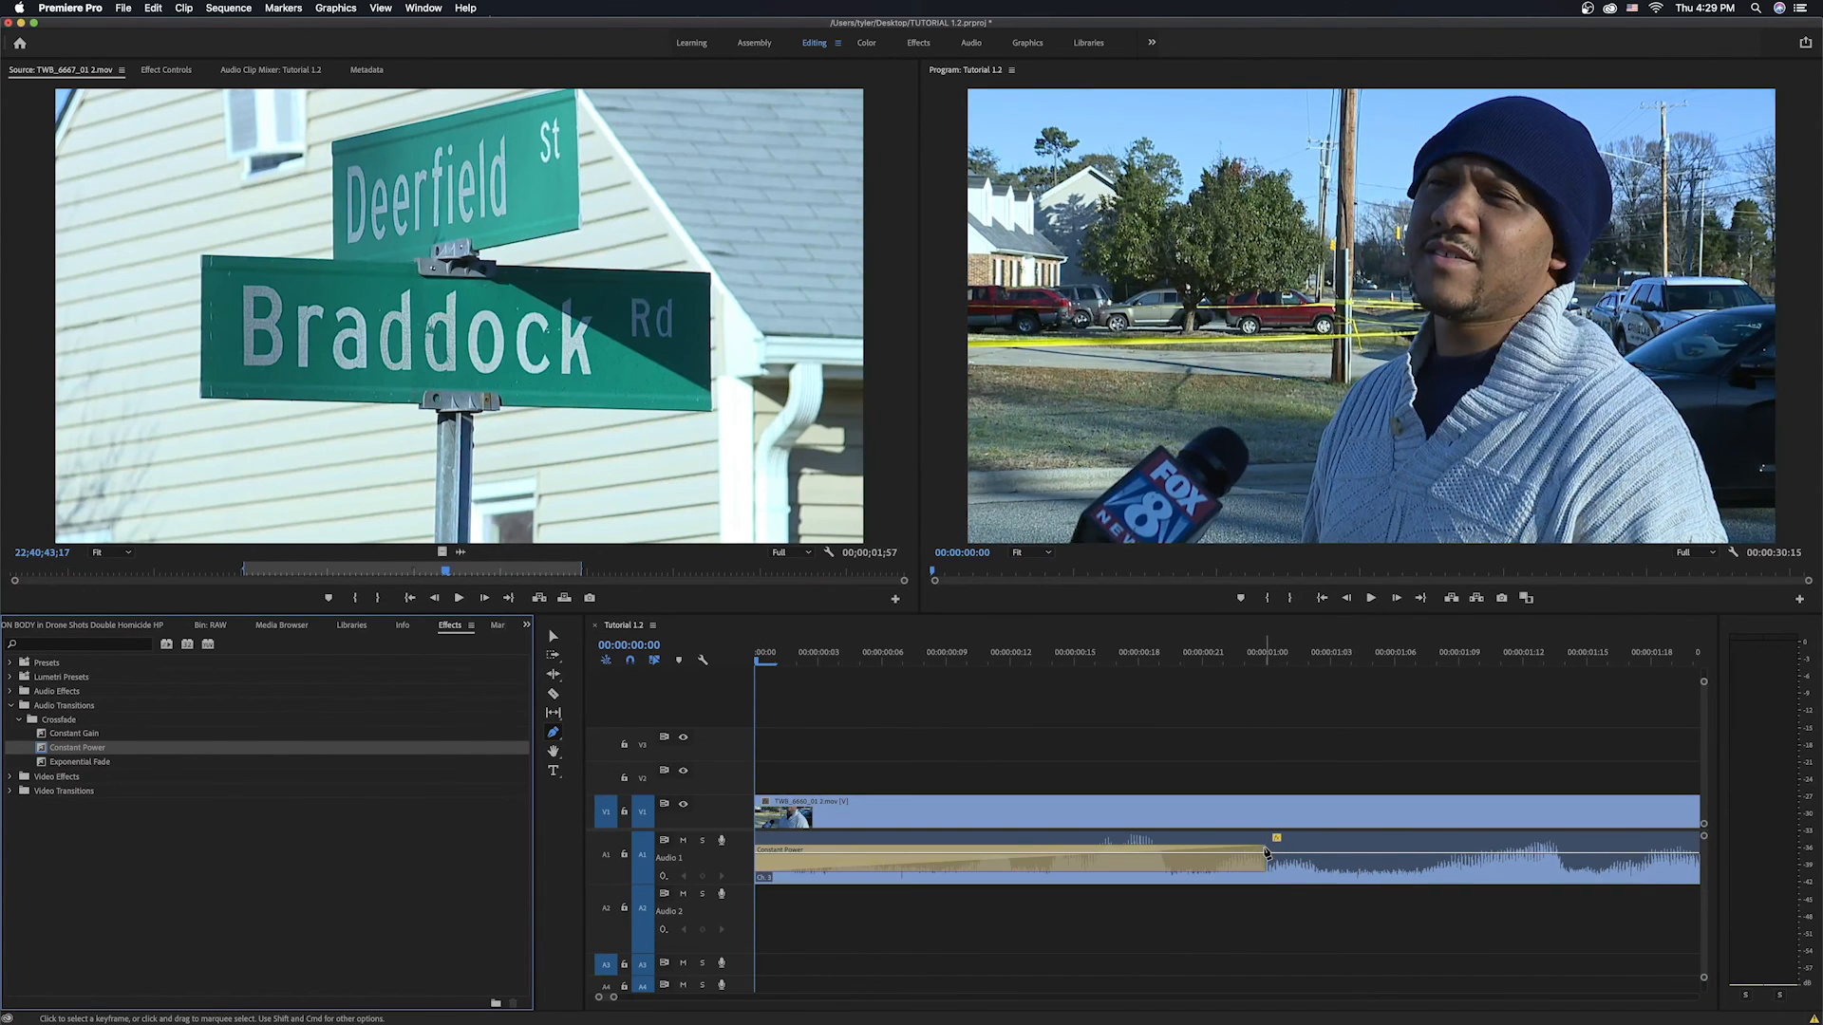
{"action": "key", "text": "v"}
{"action": "left_click_drag", "start_coordinate": [1262, 845], "coordinate": [823, 866]}
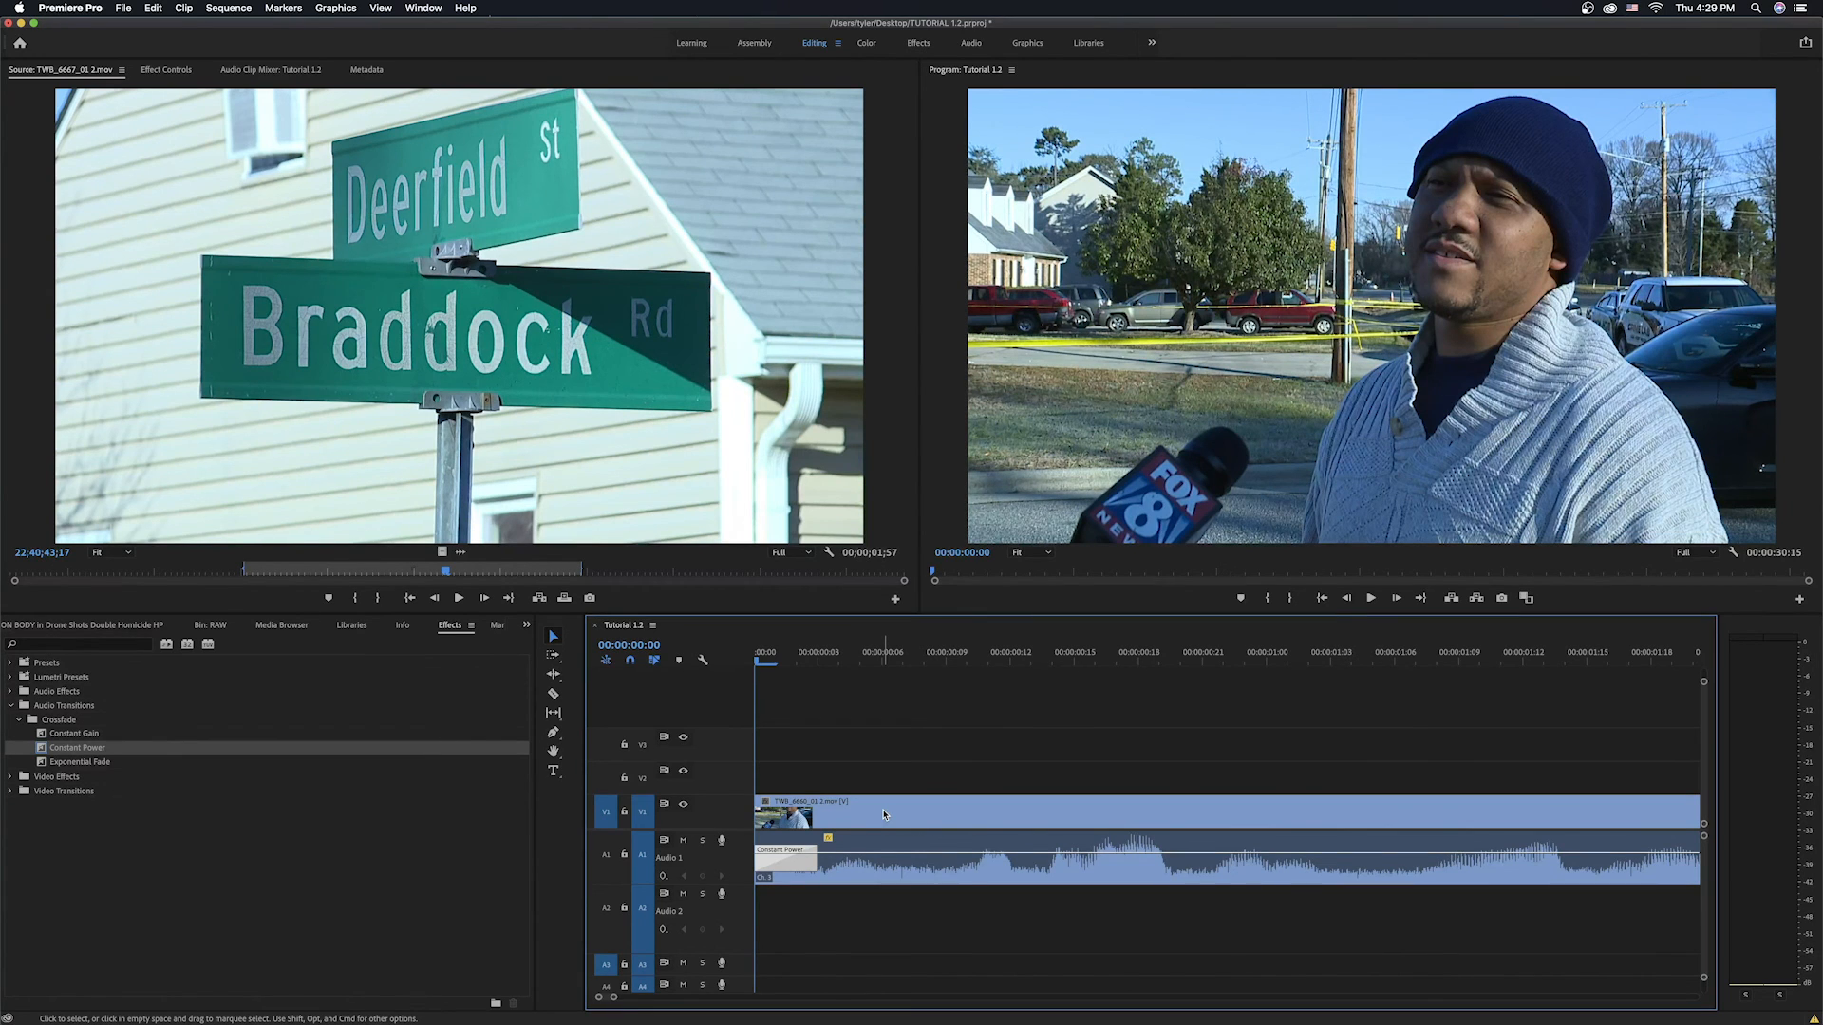
{"action": "key", "text": "space"}
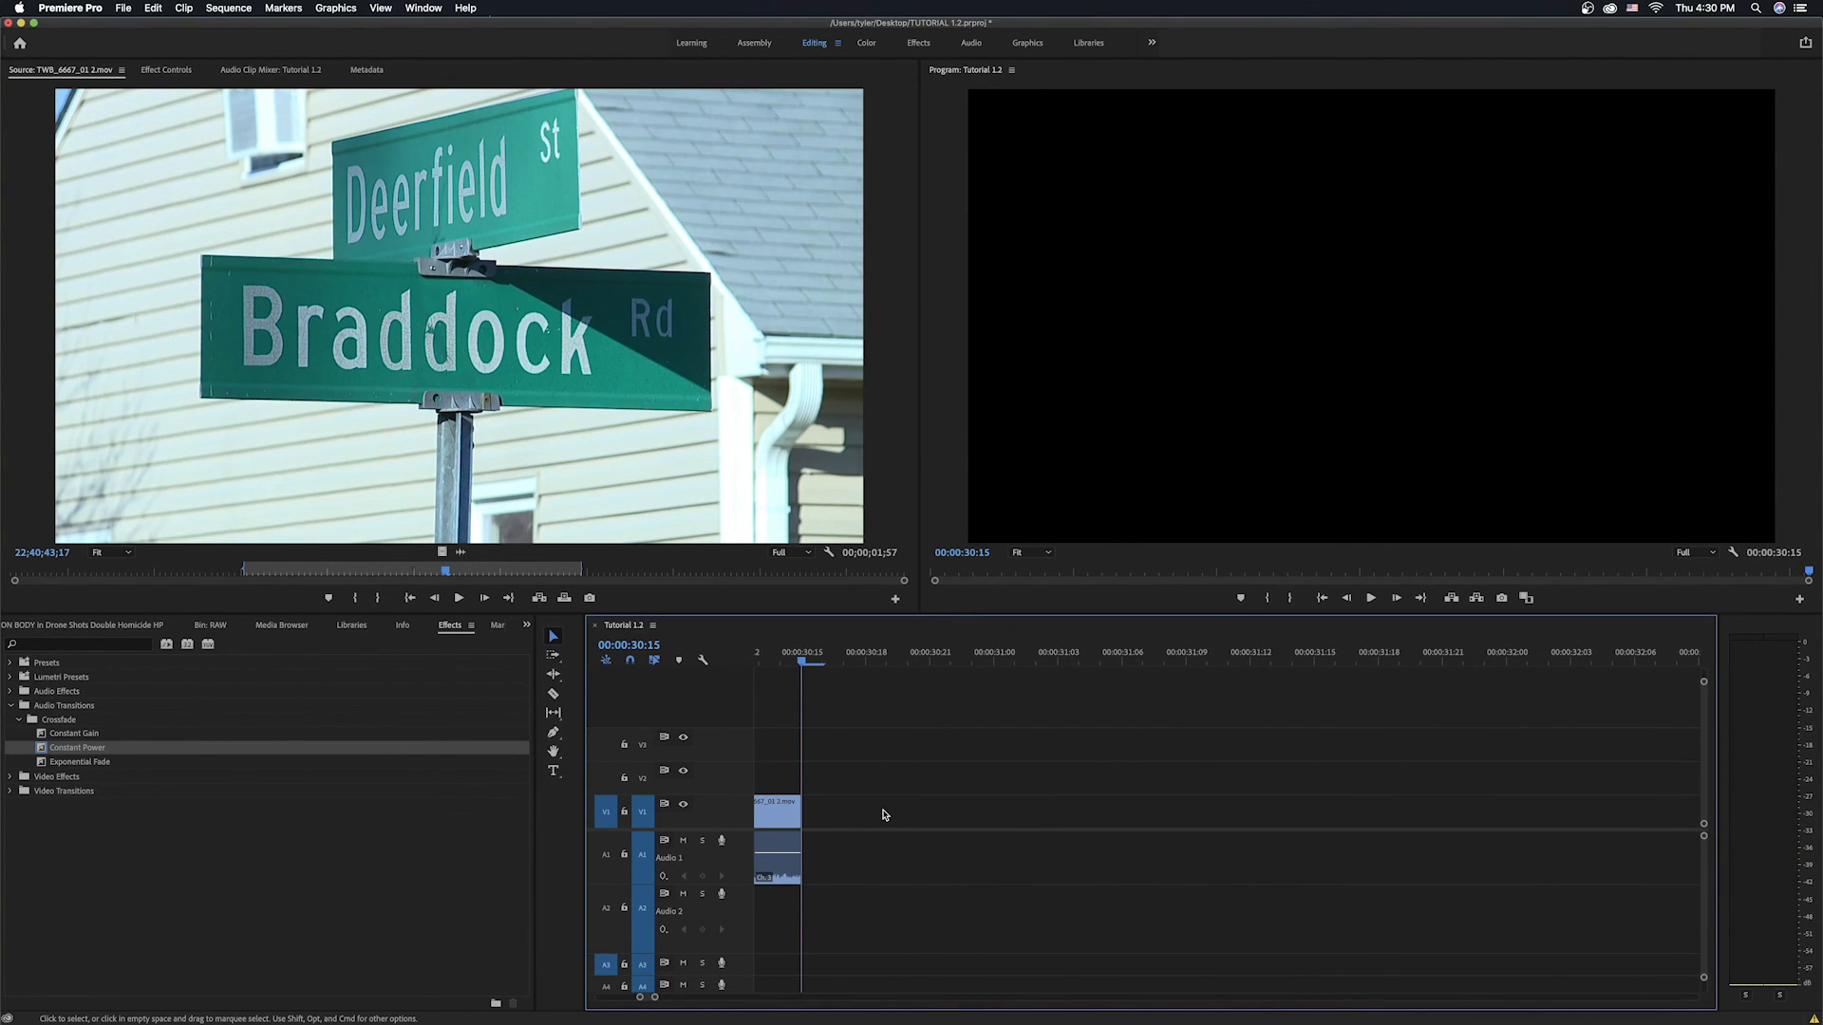
Open the project's RAW bin in the project panel.
{"action": "scroll", "coordinate": [893, 814], "scroll_direction": "down", "scroll_amount": 5}
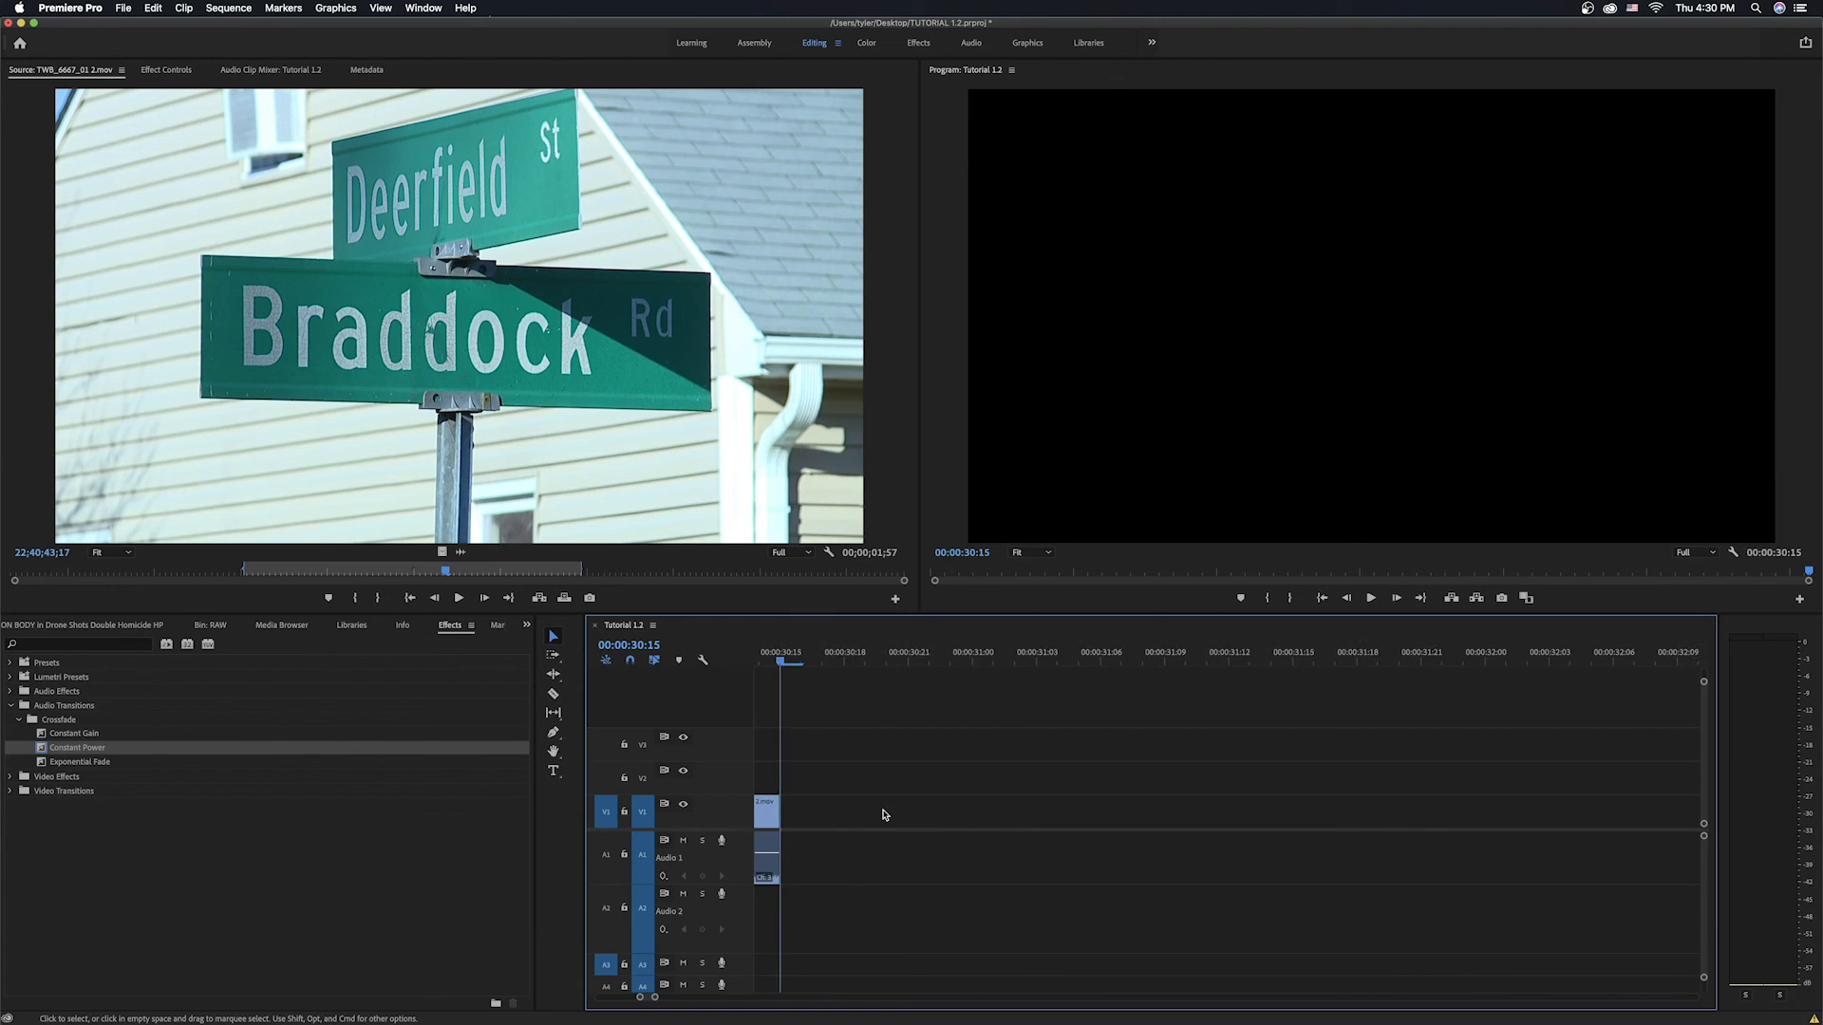
{"action": "left_click", "coordinate": [282, 625]}
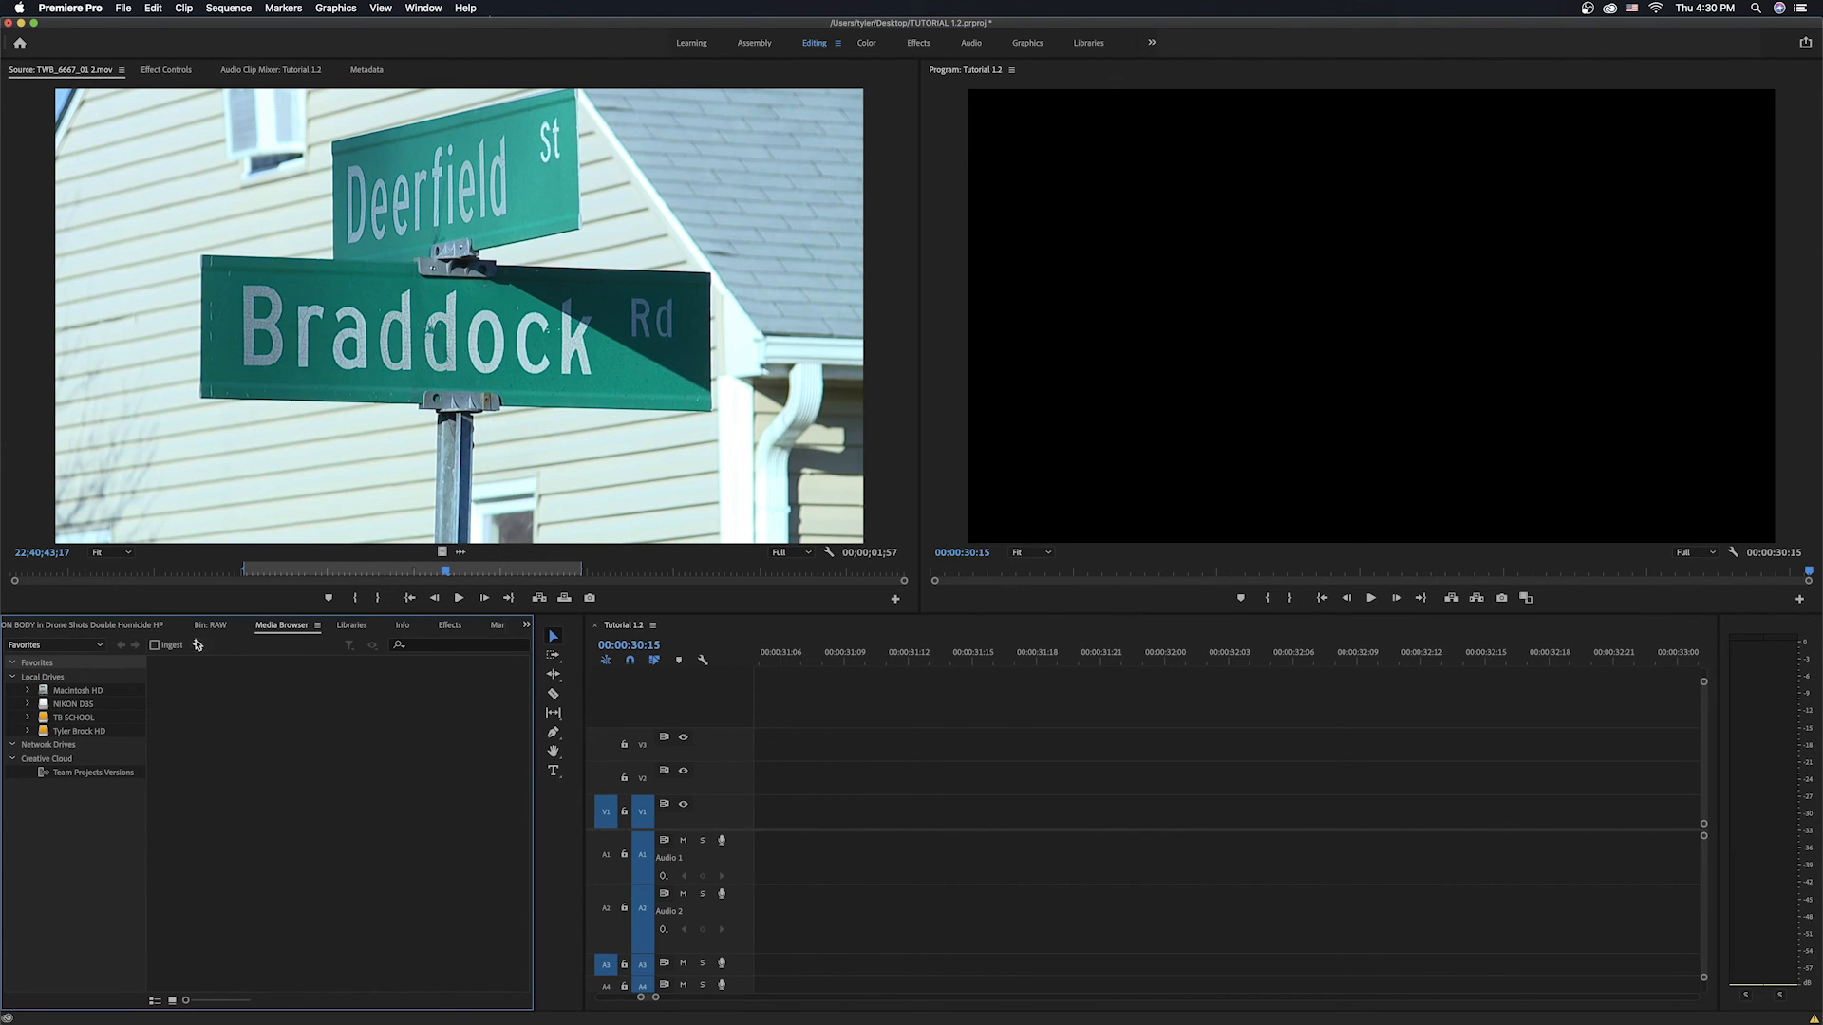
{"action": "left_click", "coordinate": [109, 626]}
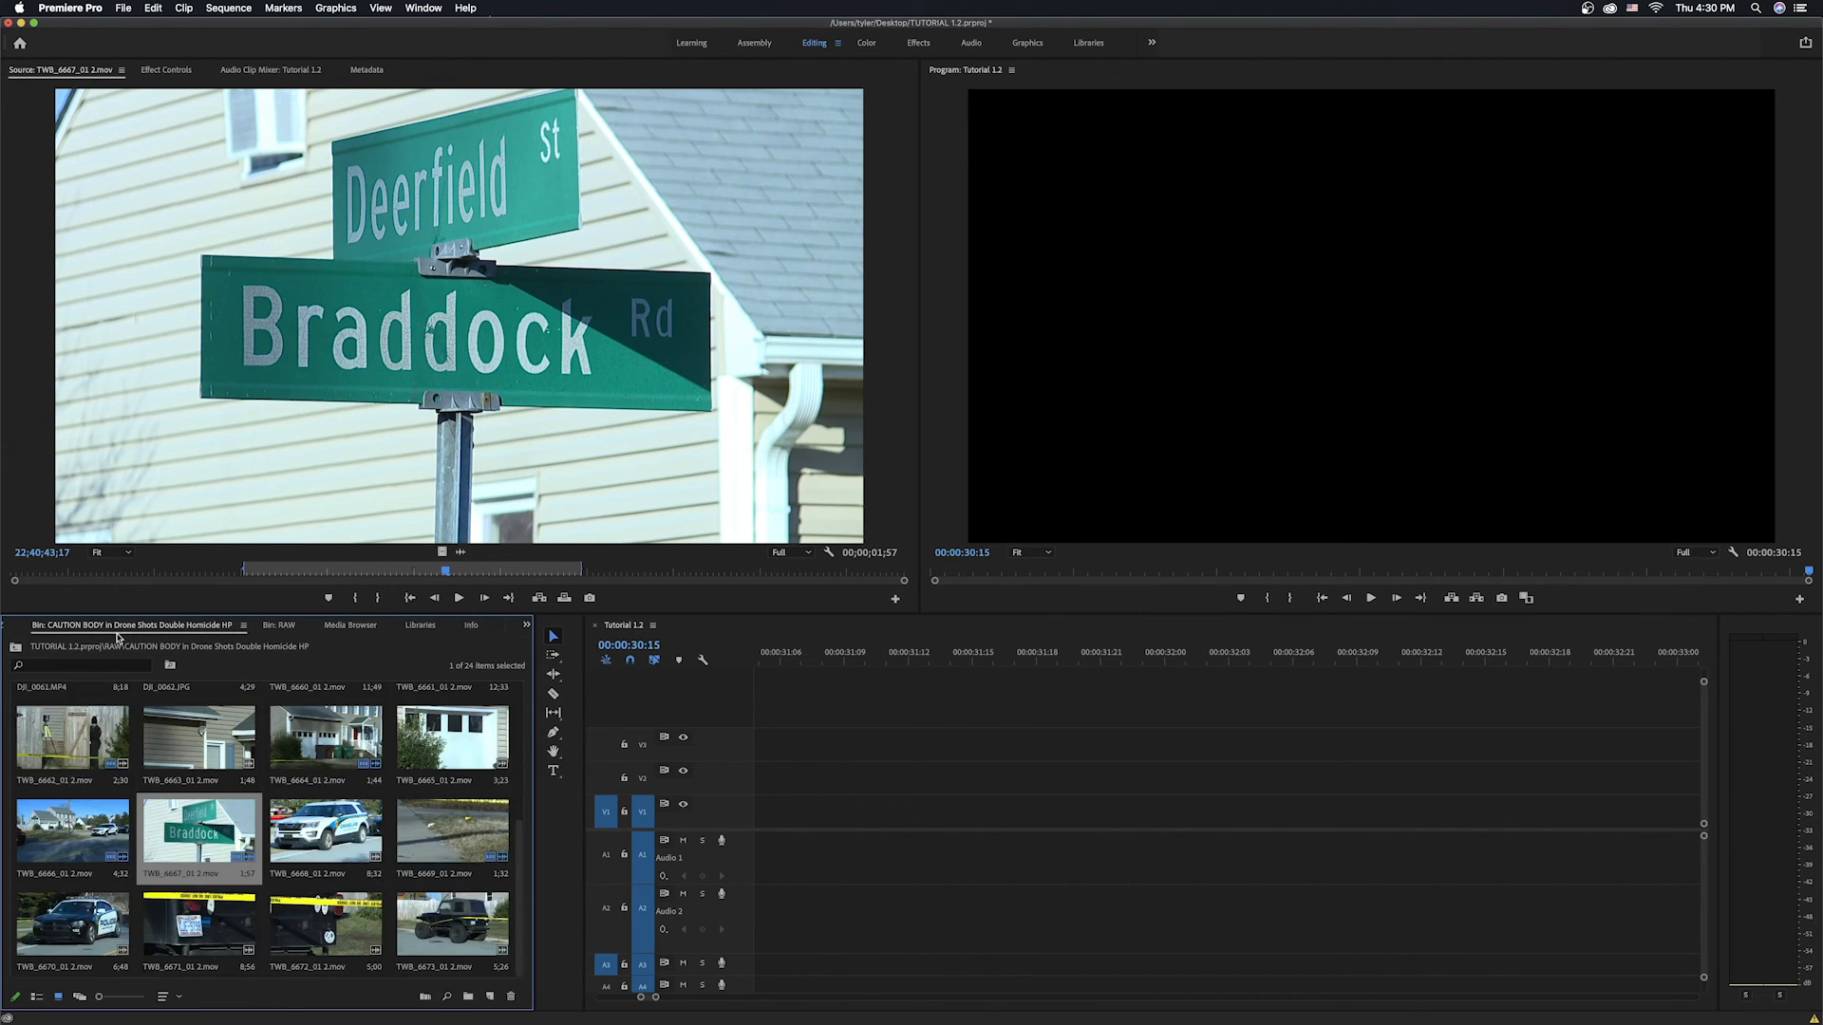
{"action": "left_click", "coordinate": [17, 649]}
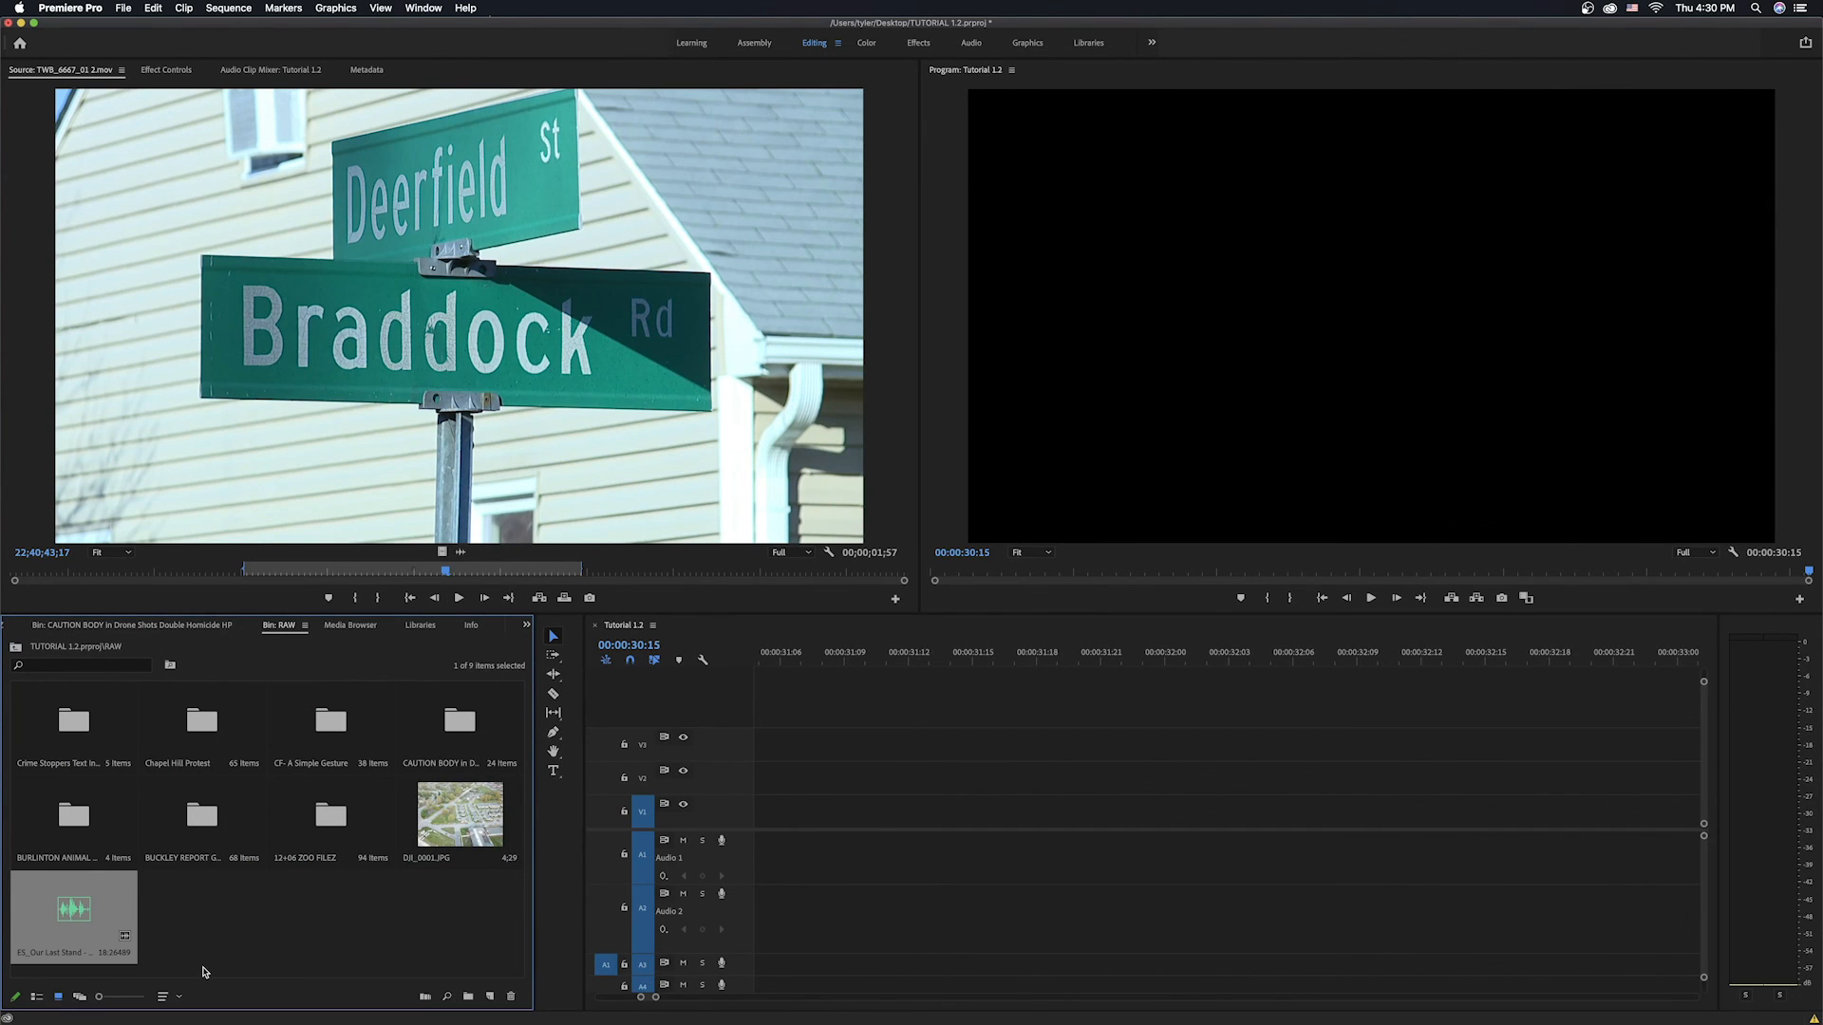
{"action": "left_click", "coordinate": [286, 922]}
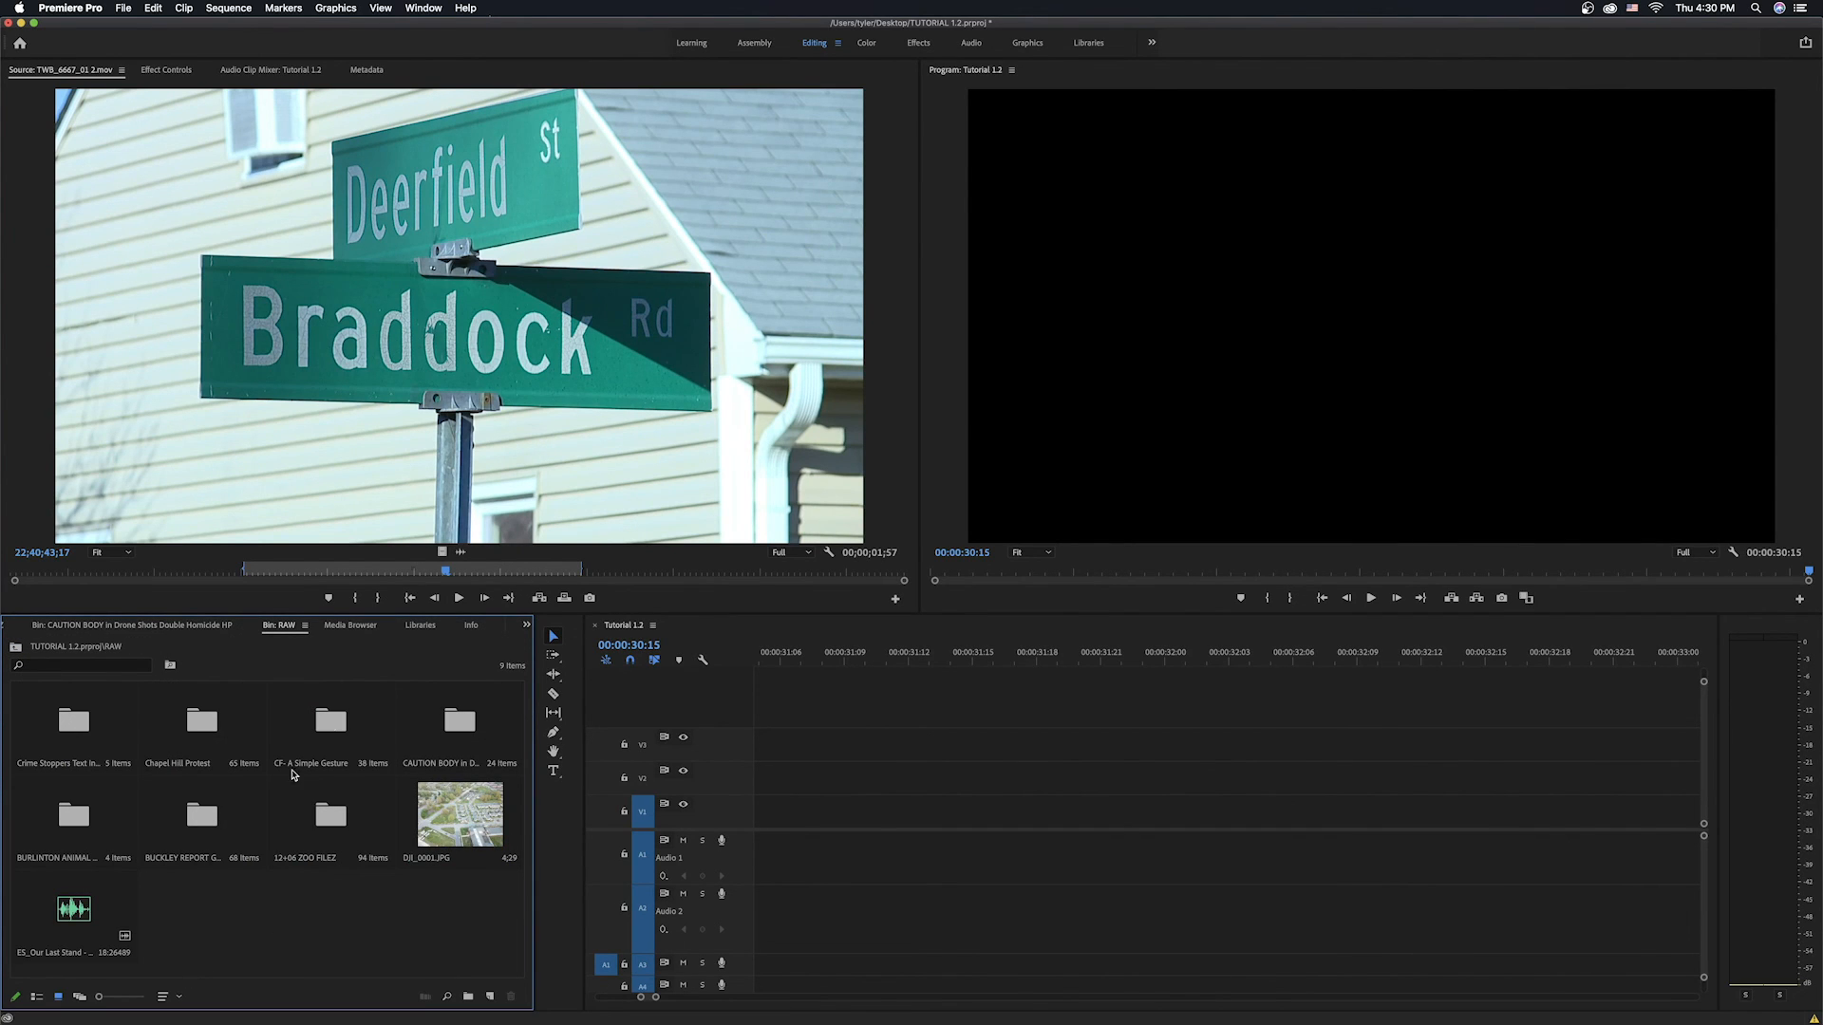
{"action": "key", "text": "super+i"}
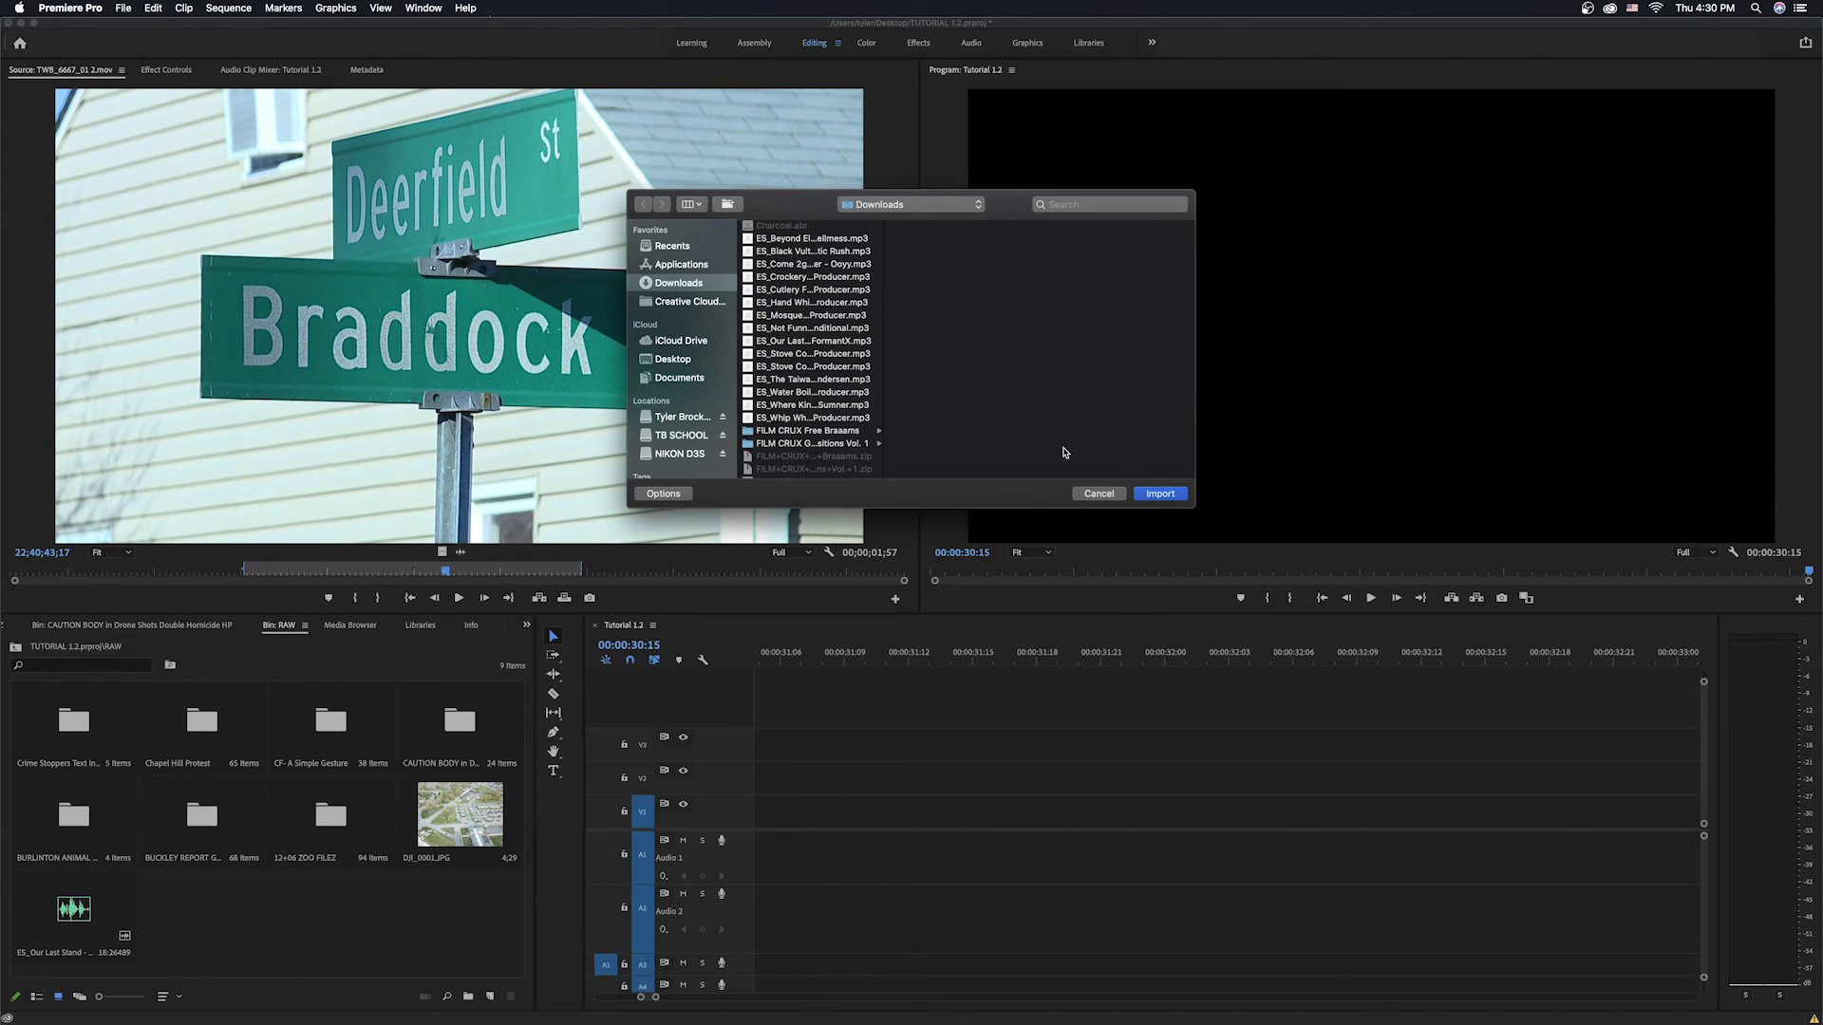
{"action": "left_click", "coordinate": [1099, 493]}
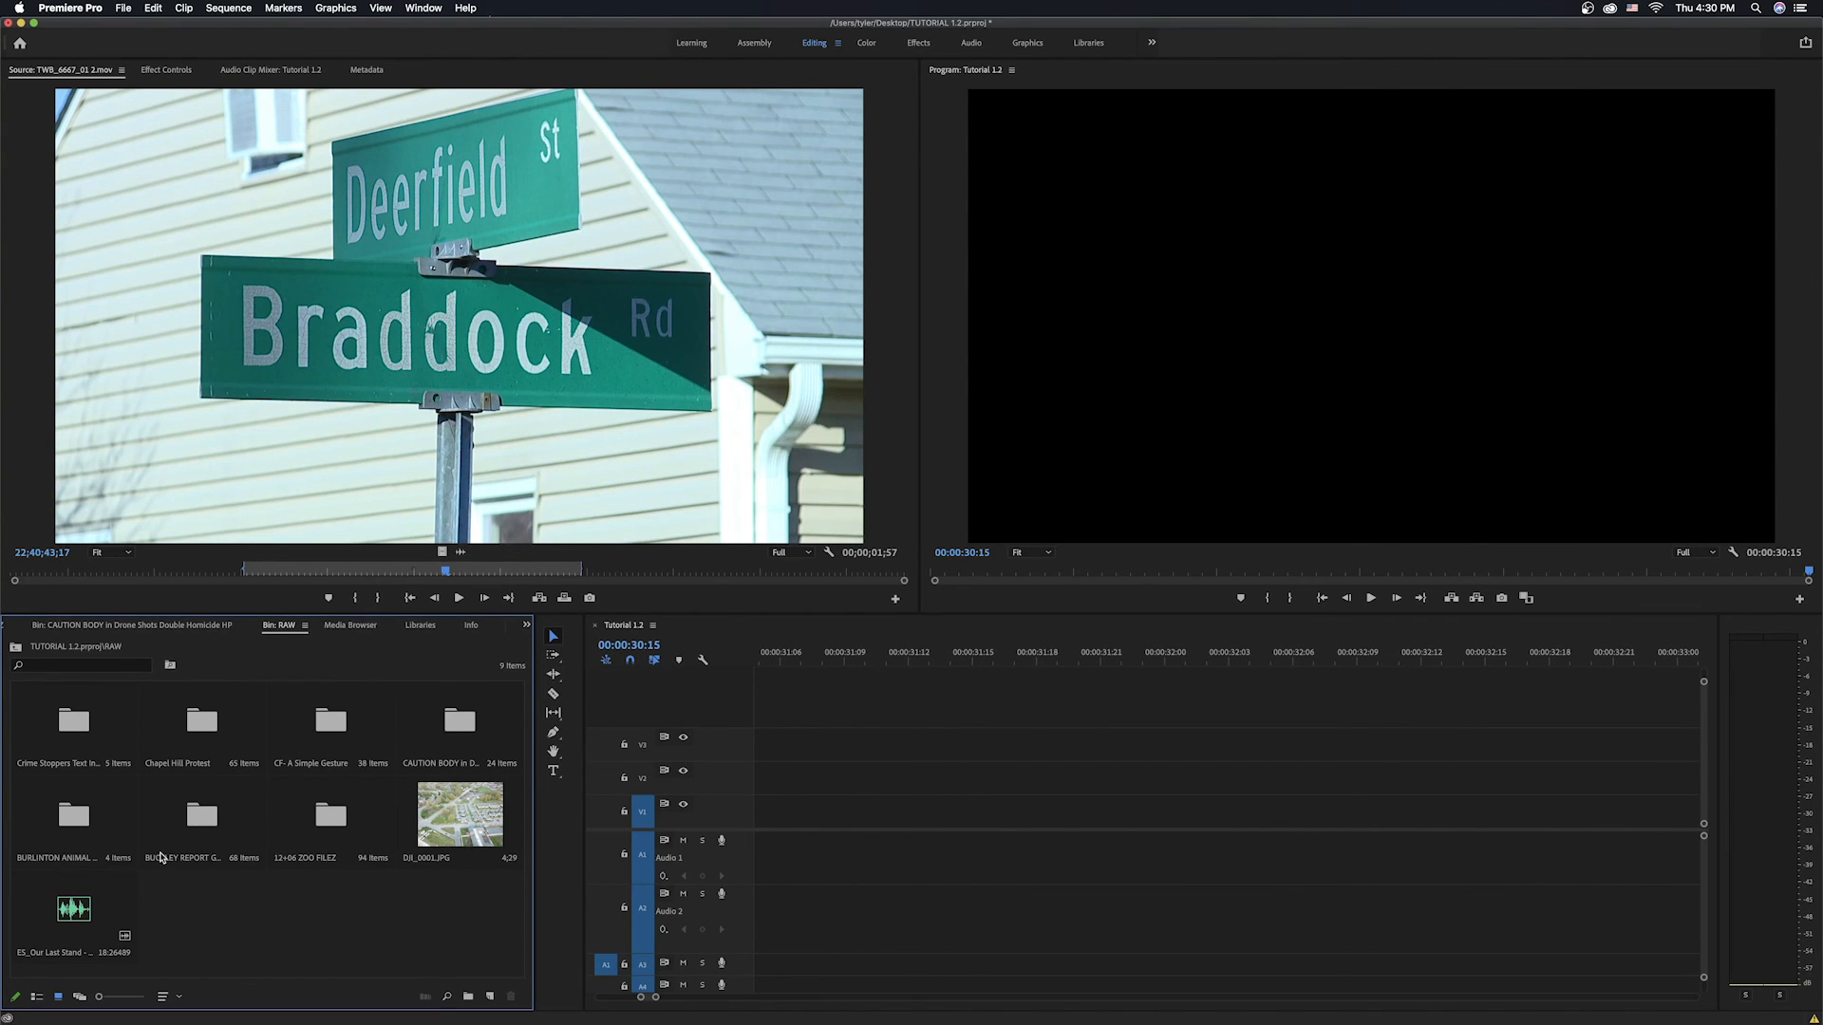
{"action": "left_click", "coordinate": [62, 902]}
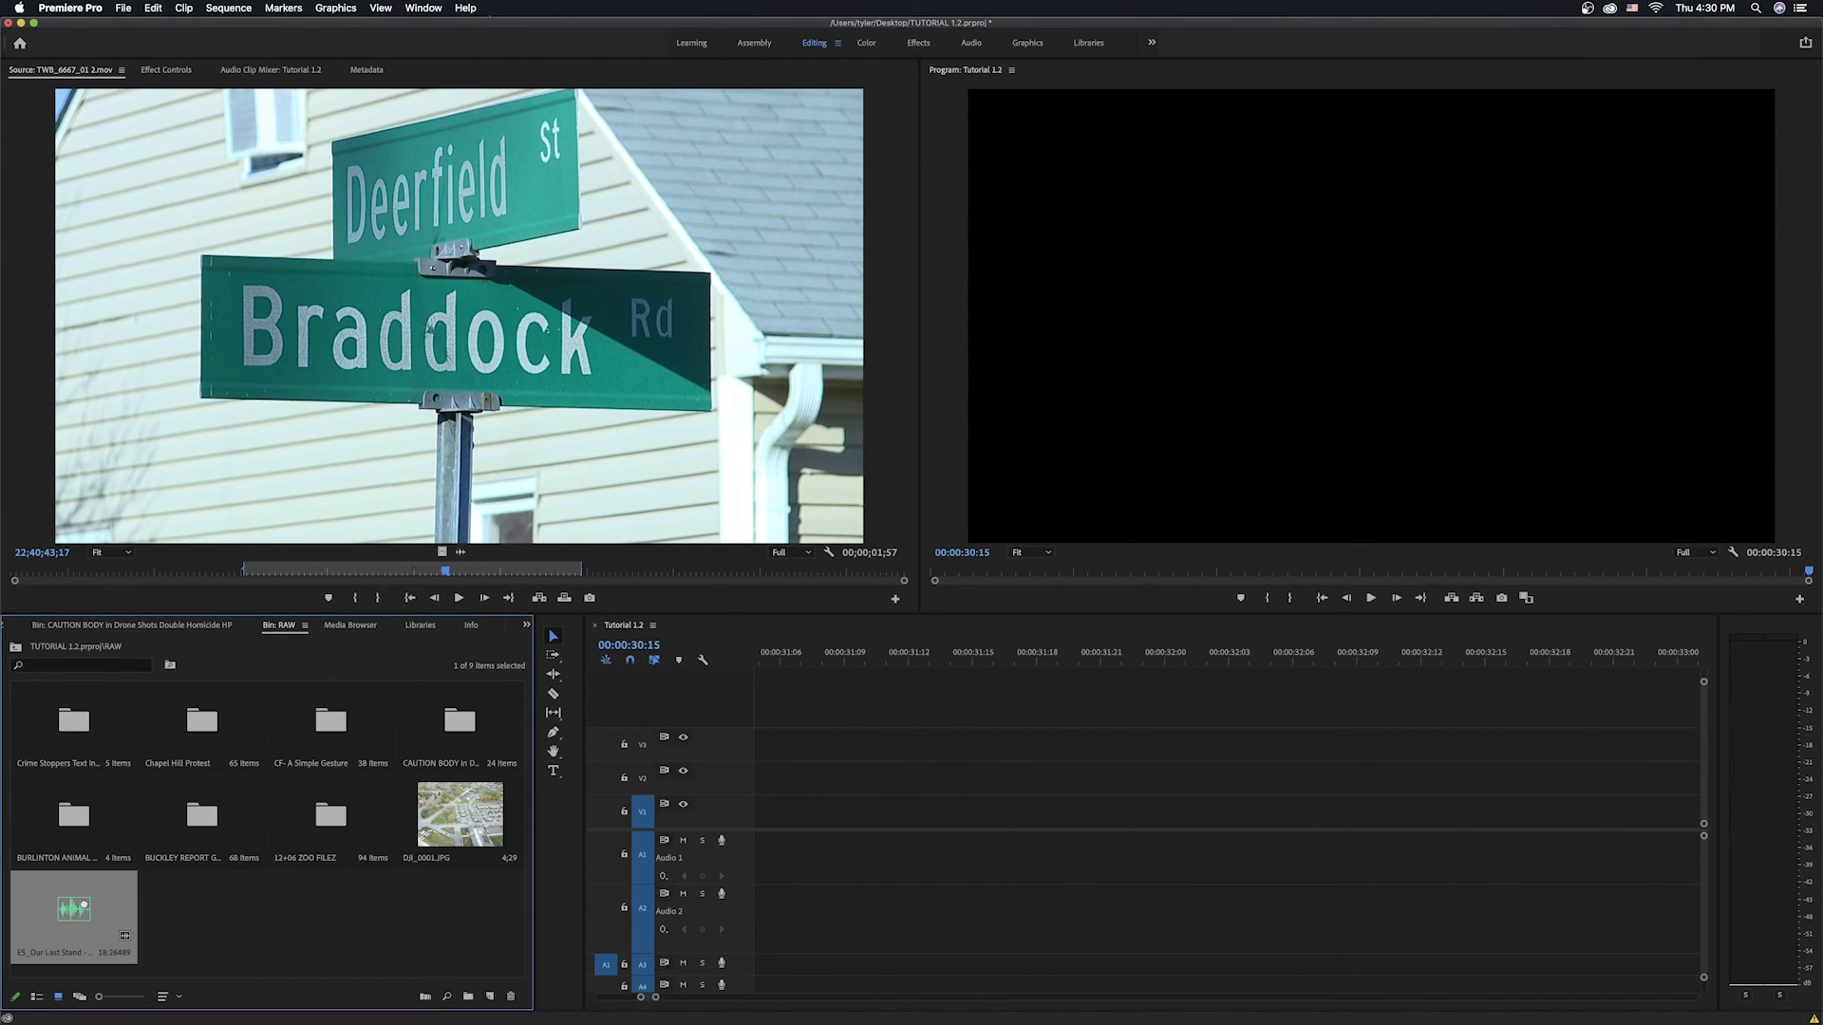
{"action": "mouse_move", "coordinate": [117, 907]}
{"action": "left_mouse_down"}
{"action": "mouse_move", "coordinate": [1014, 892]}
{"action": "mouse_move", "coordinate": [731, 893]}
{"action": "mouse_move", "coordinate": [788, 900]}
{"action": "left_mouse_up"}
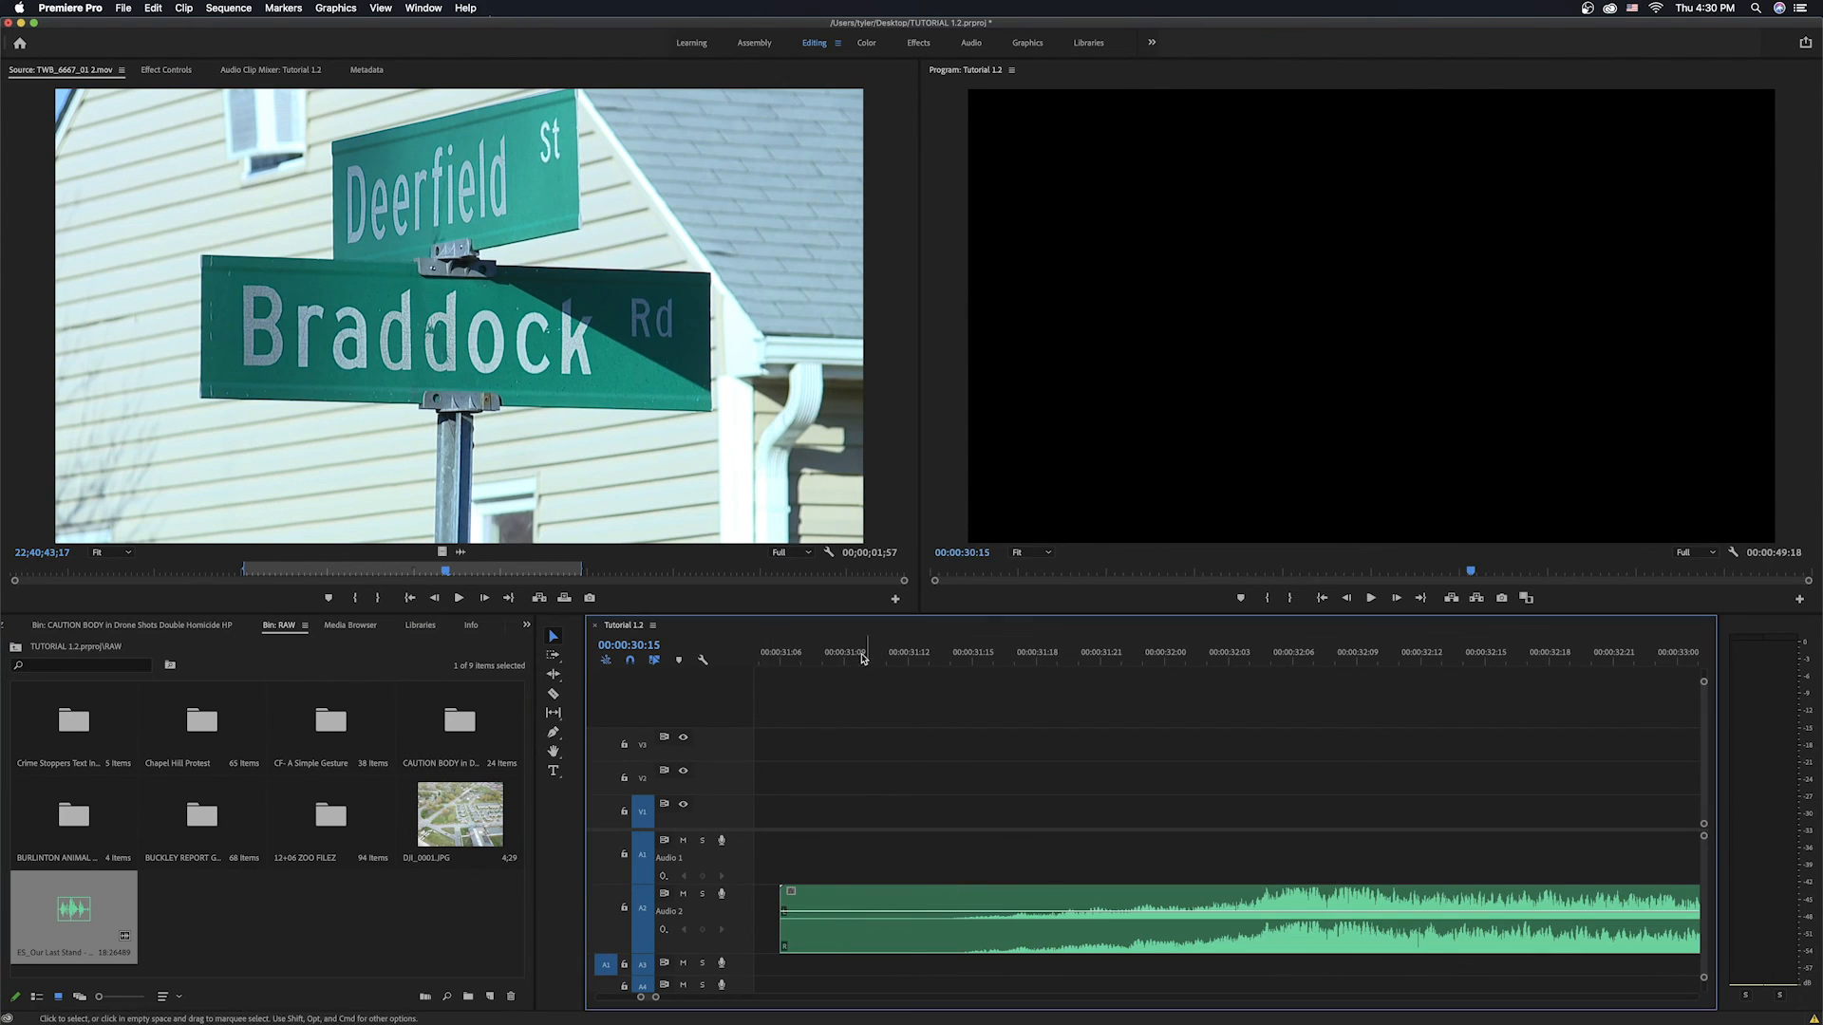
{"action": "left_click", "coordinate": [883, 655]}
{"action": "key", "text": "space"}
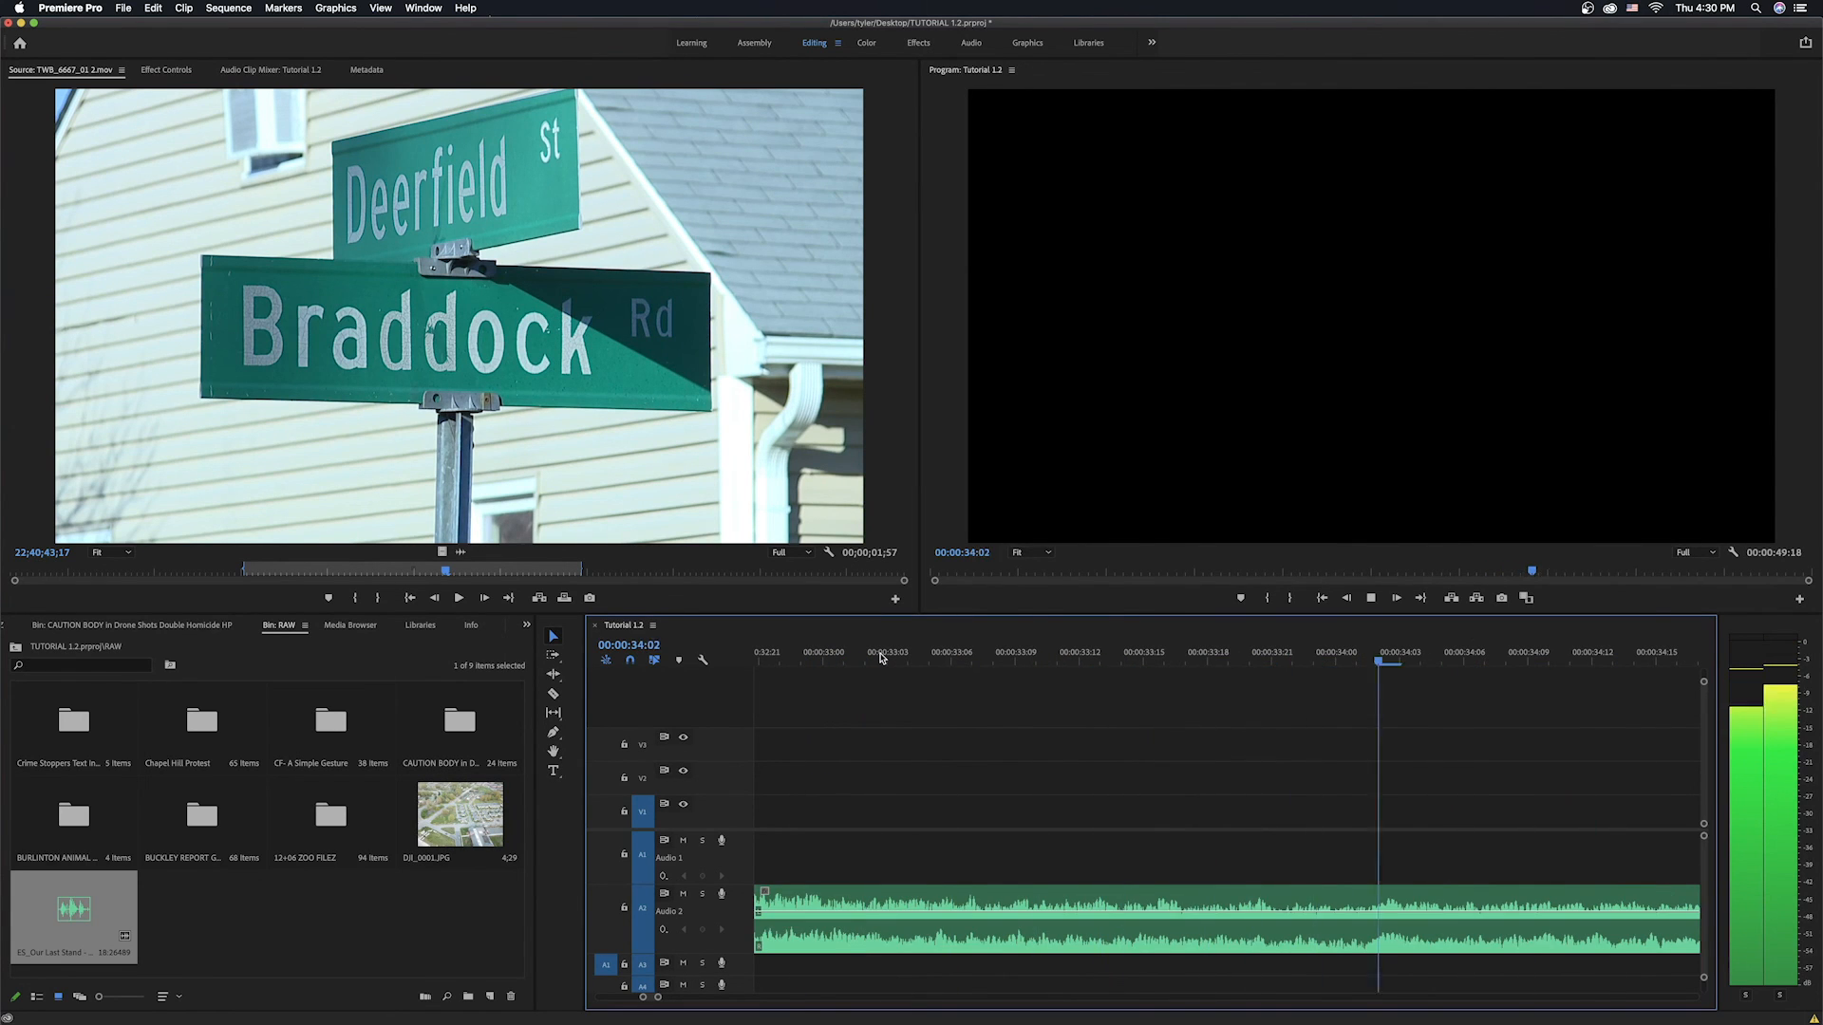
{"action": "key", "text": "space"}
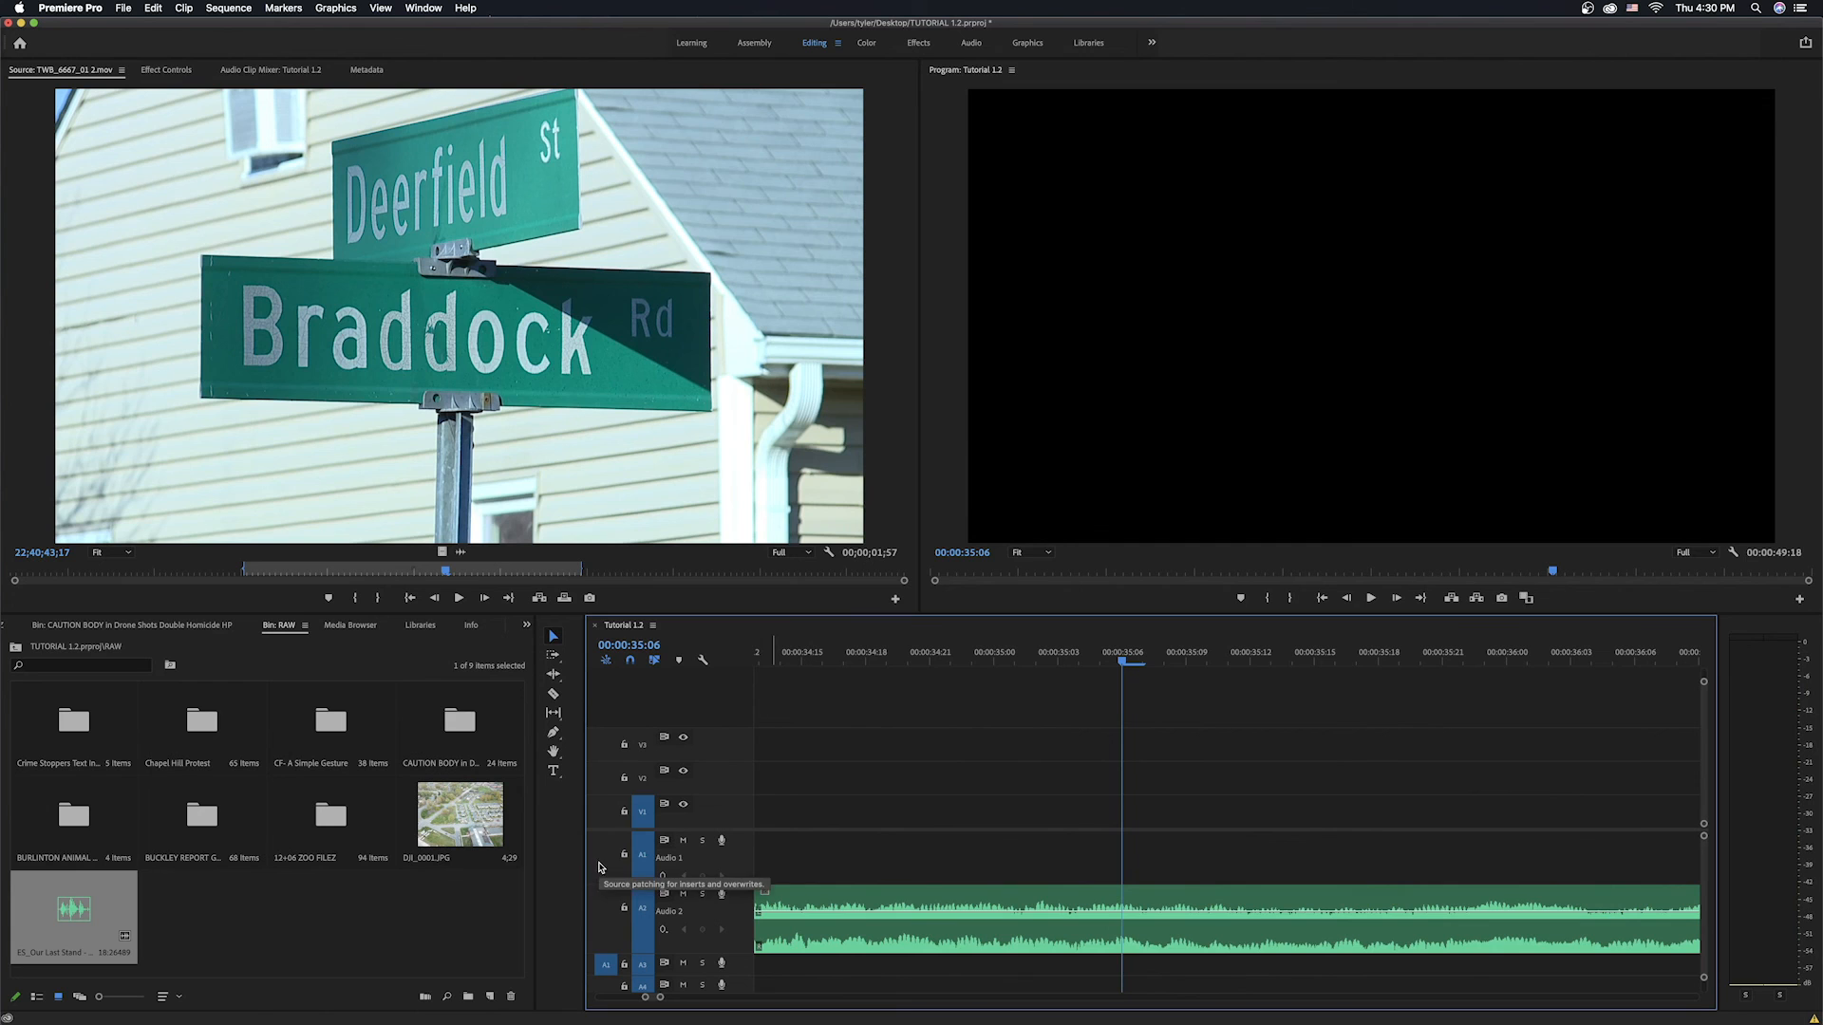
{"action": "left_click", "coordinate": [863, 902]}
{"action": "key", "text": "Delete"}
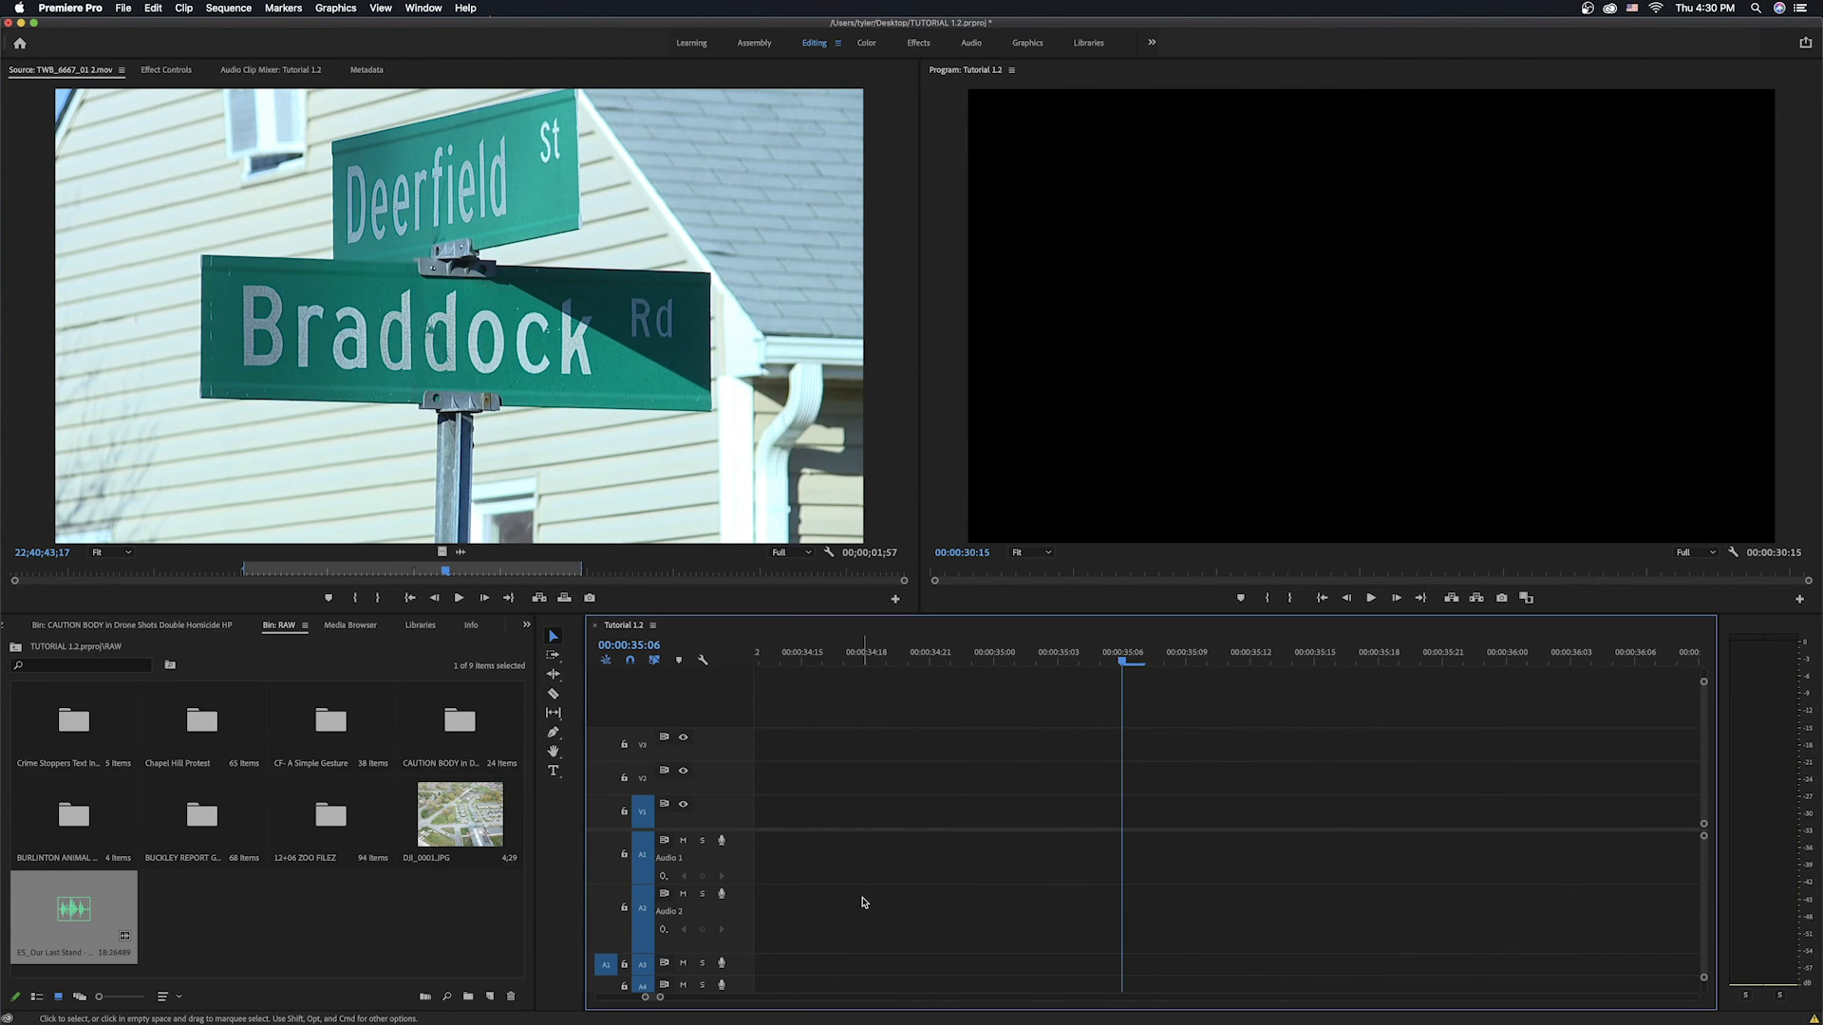
Step the playhead back through the sequence's earlier edit points toward the crime-scene b-roll.
{"action": "key", "text": "Up"}
{"action": "key", "text": "Up"}
{"action": "key", "text": "Up"}
{"action": "key", "text": "Up"}
{"action": "key", "text": "Up"}
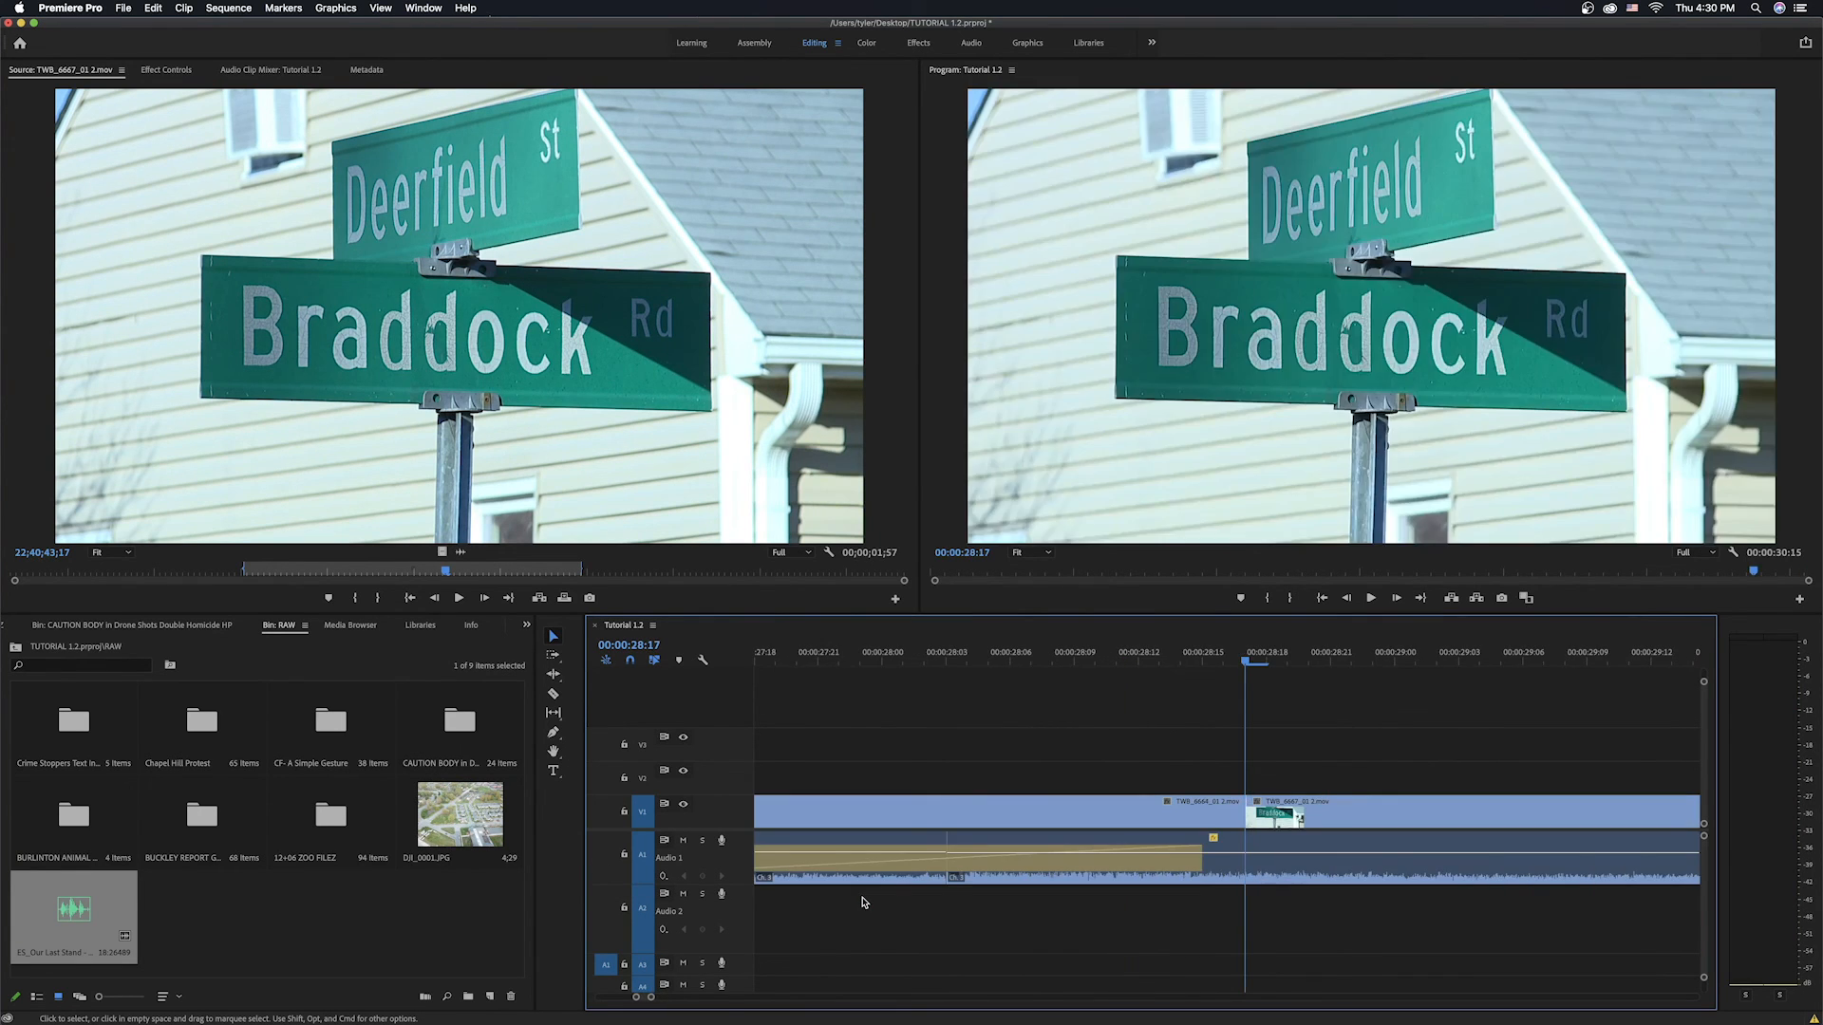
{"action": "key", "text": "Up"}
{"action": "key", "text": "Up"}
{"action": "key", "text": "Up"}
{"action": "key", "text": "Up"}
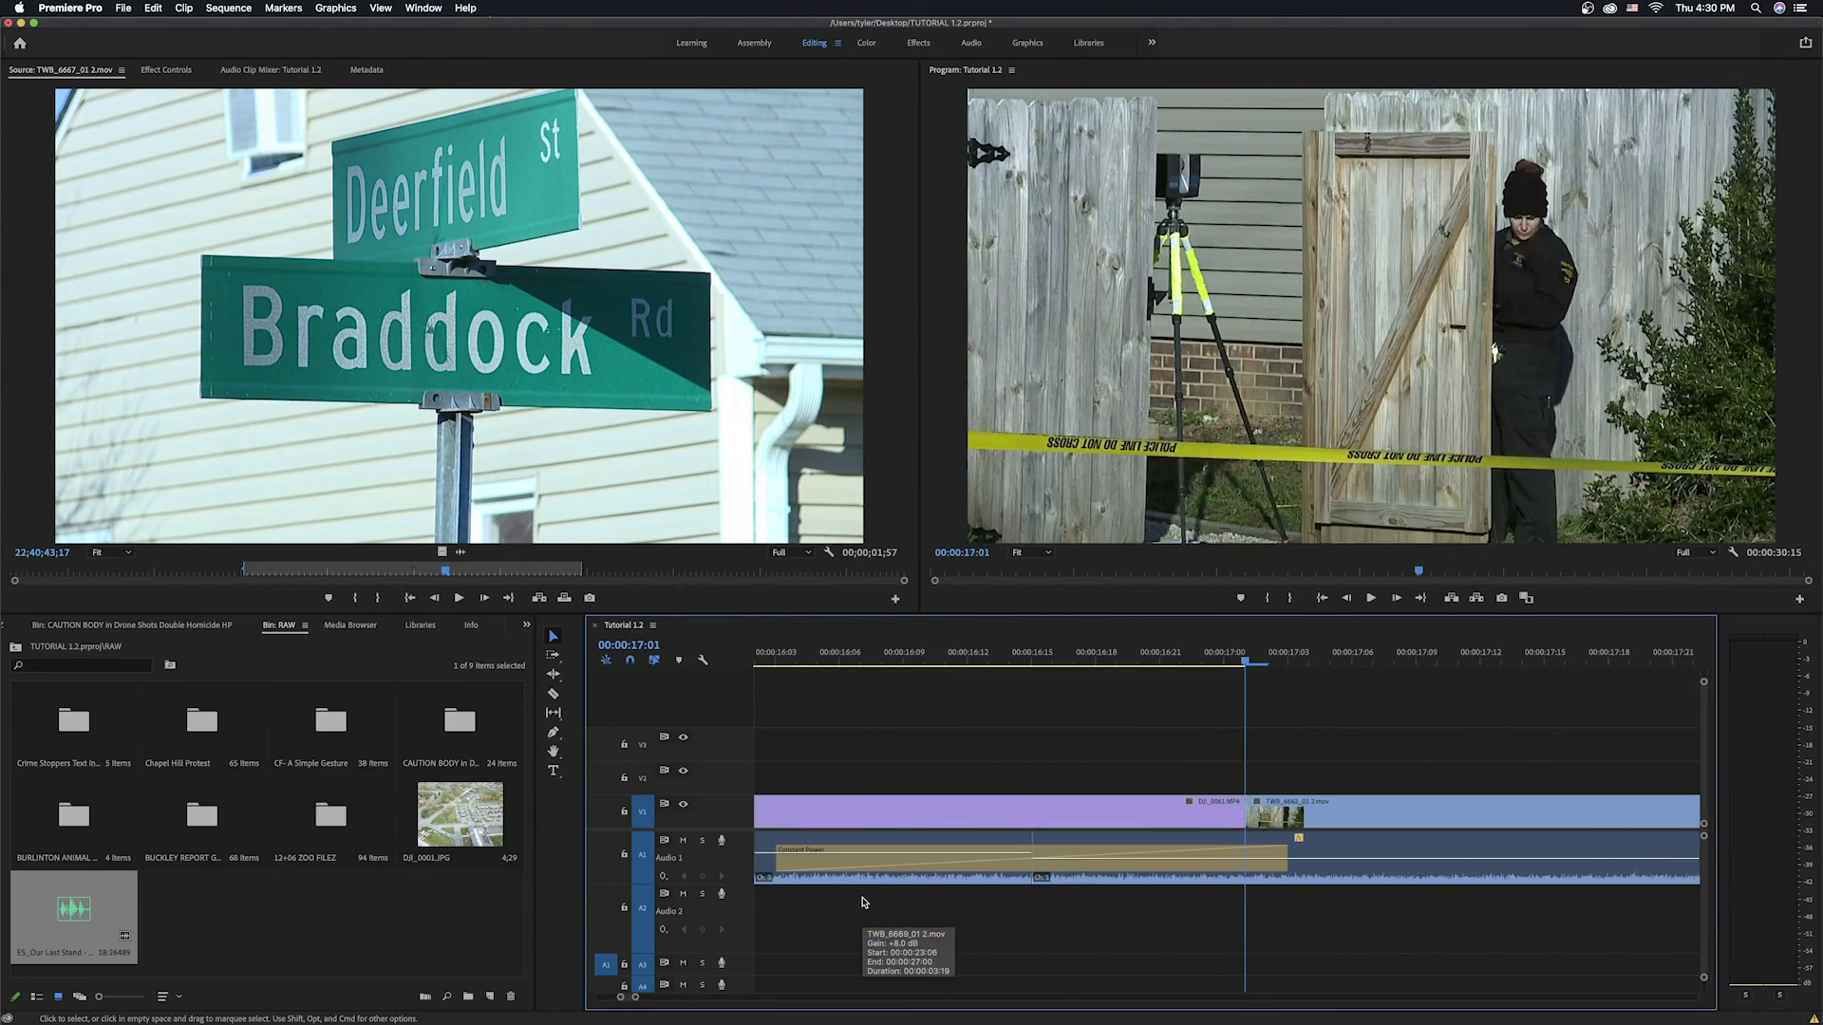